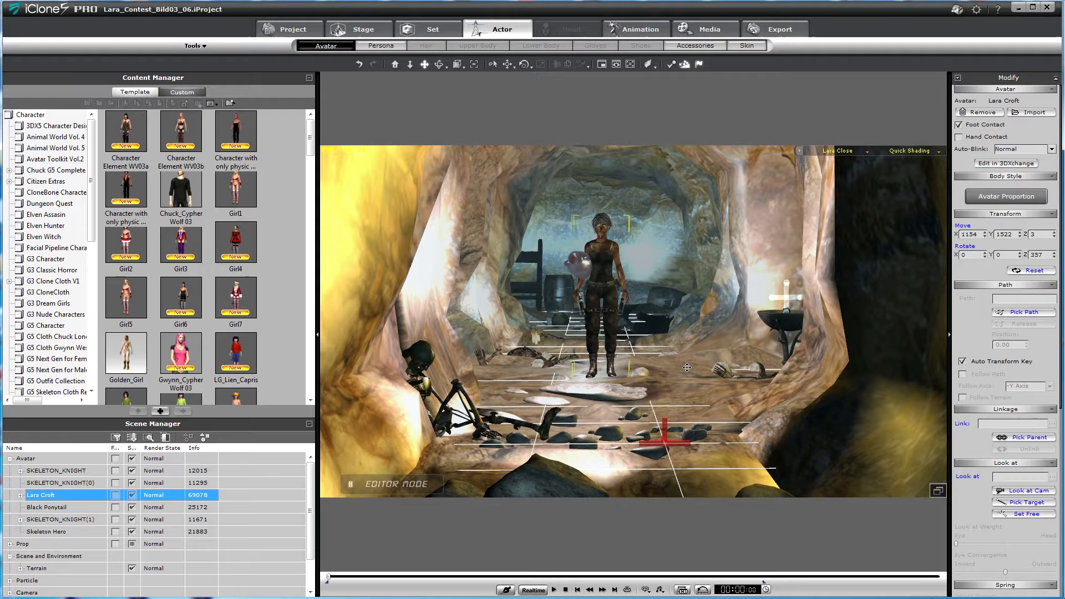
- Play the cave animation through the Lara Close camera and replay it through the OS Lara camera
click(554, 590)
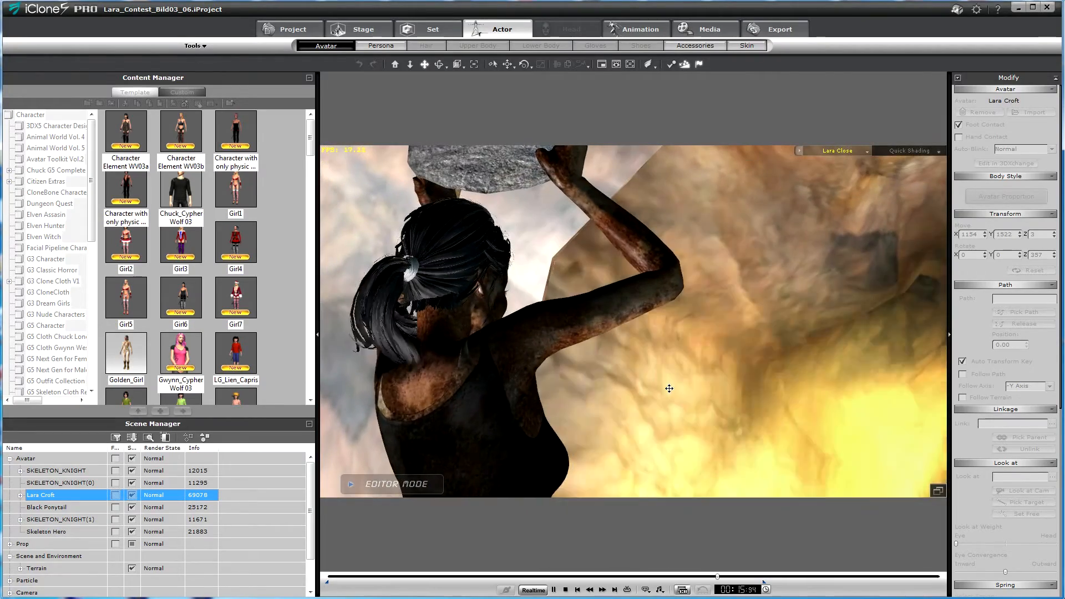
click(848, 152)
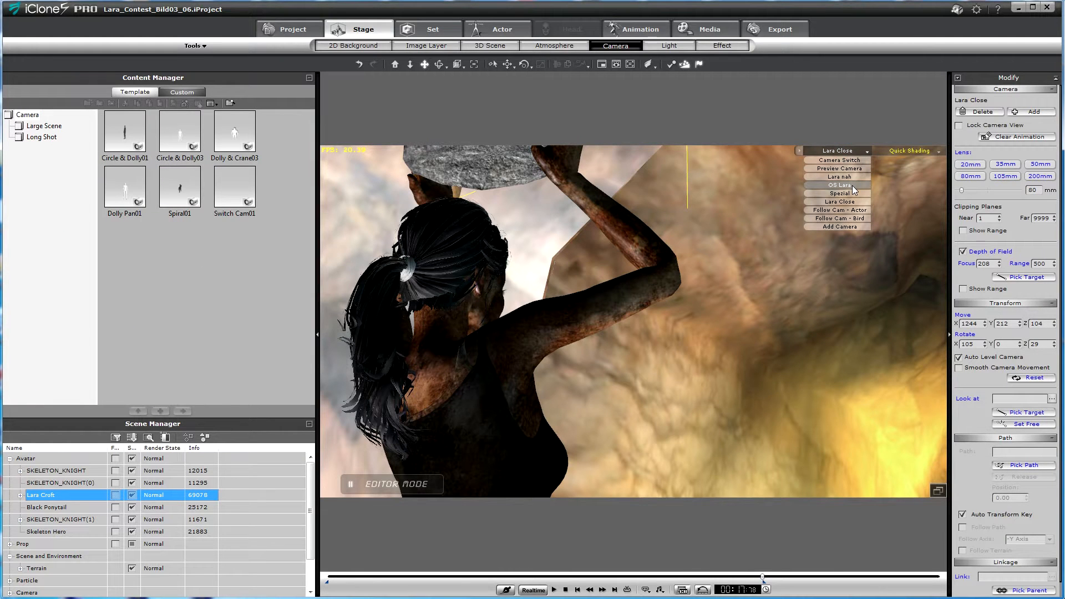
click(846, 185)
click(559, 591)
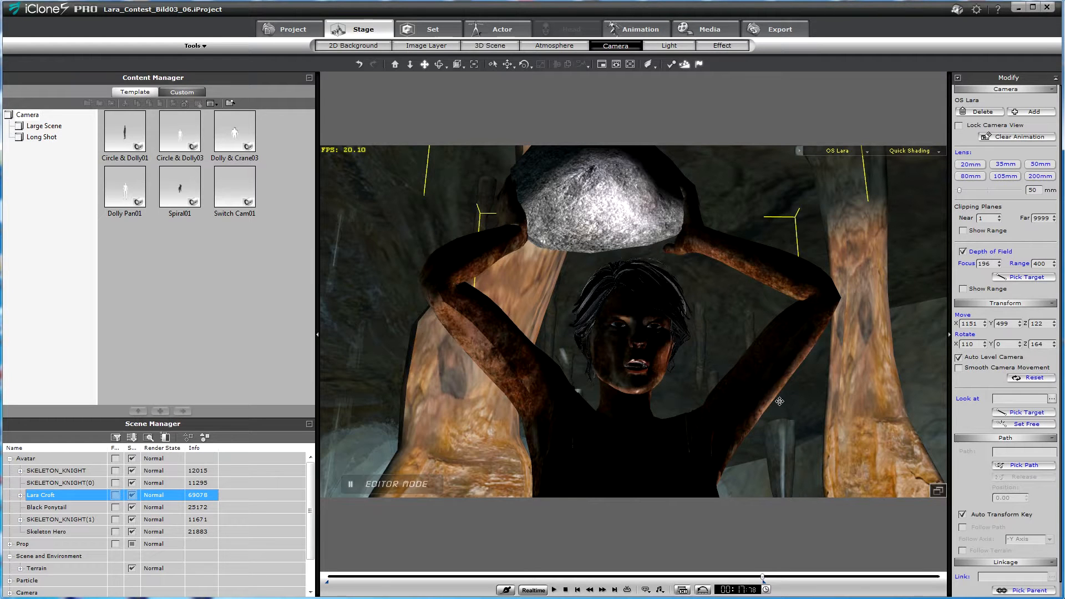
- Show Lara Croft's motion tracks in the timeline and scrub back to frame 173
drag(762, 578, 732, 577)
click(683, 590)
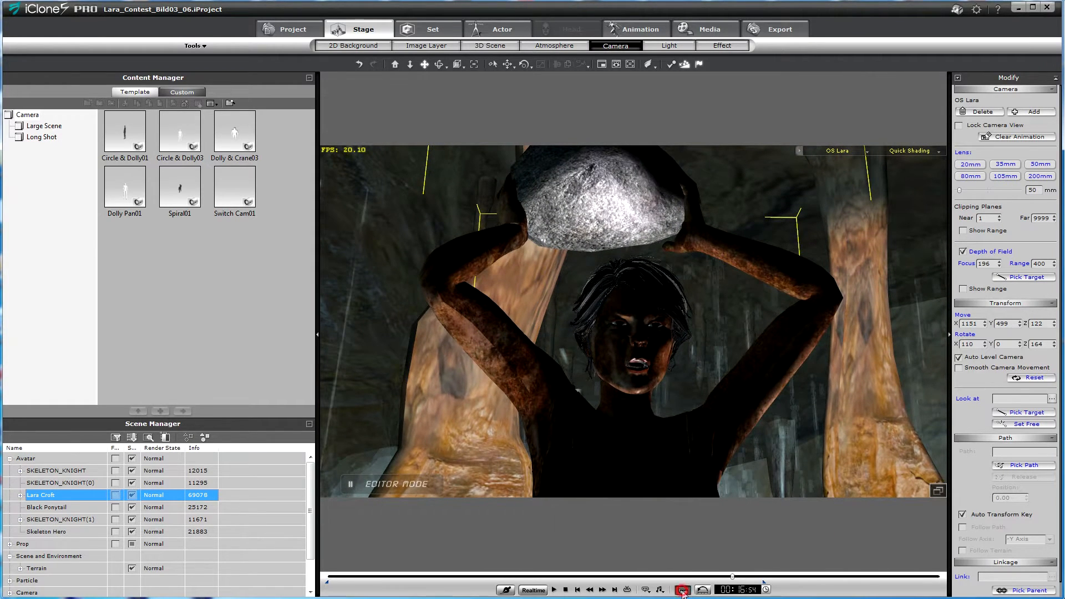
drag(358, 408, 361, 392)
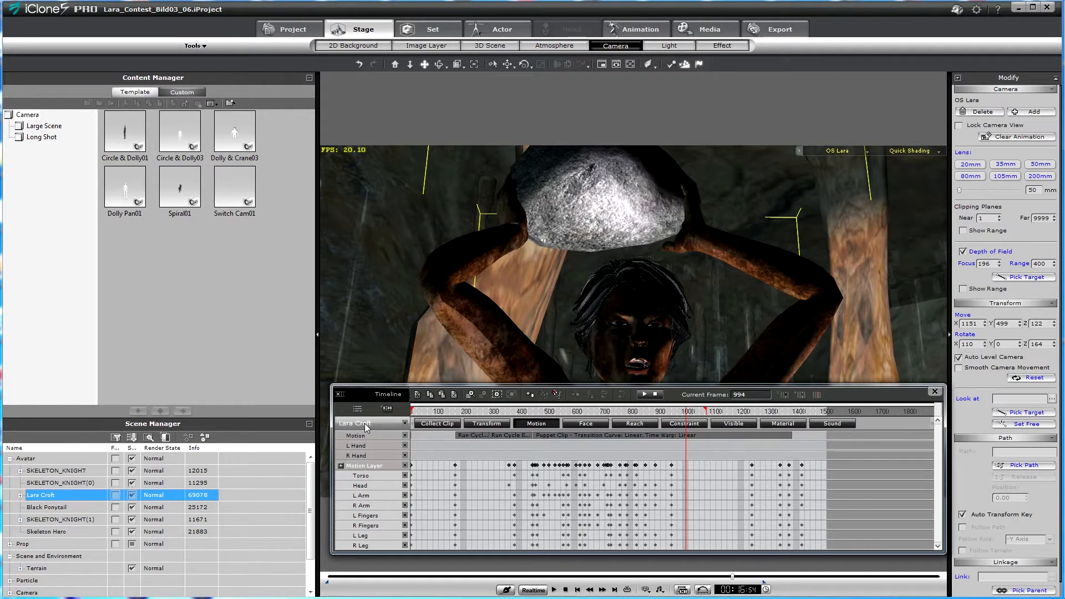
drag(440, 411, 461, 411)
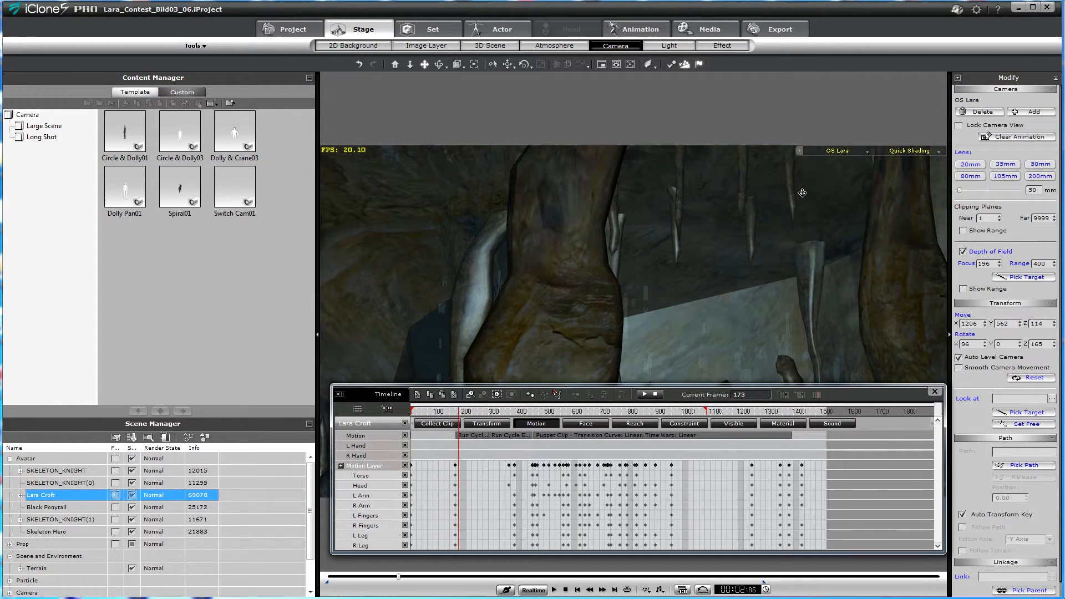
- Switch to the Lara nah camera and scrub through the Run Cycle and Run Cycle End clips to frame 443
click(855, 151)
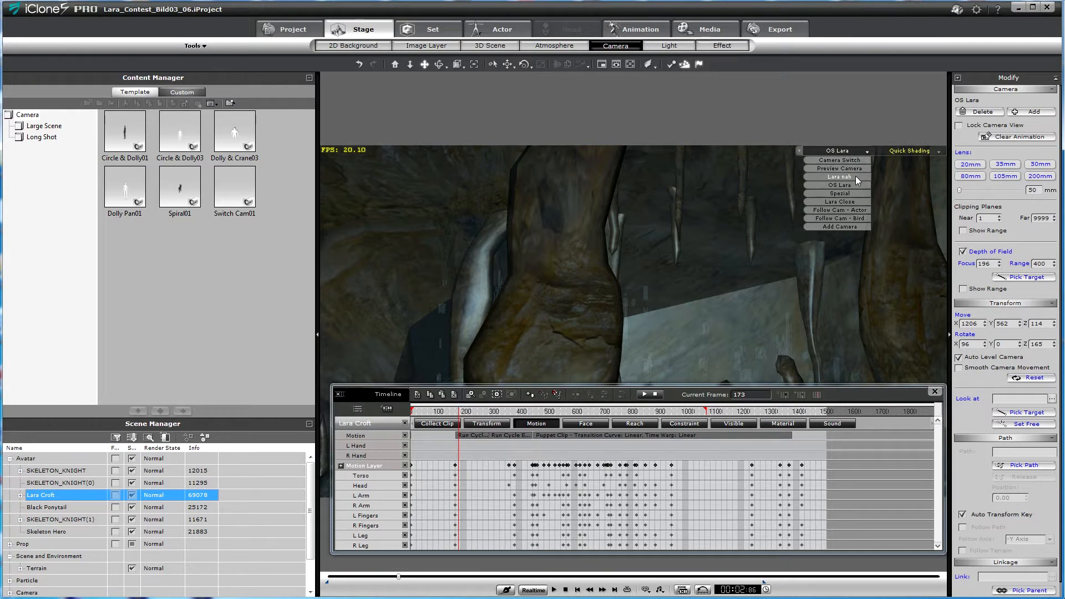
click(848, 177)
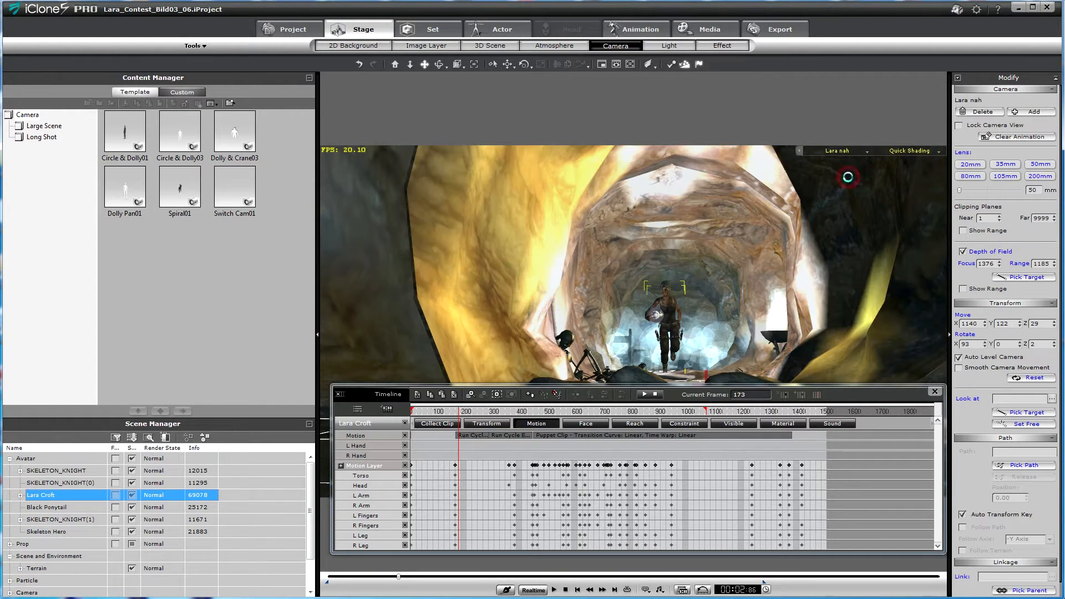
click(449, 415)
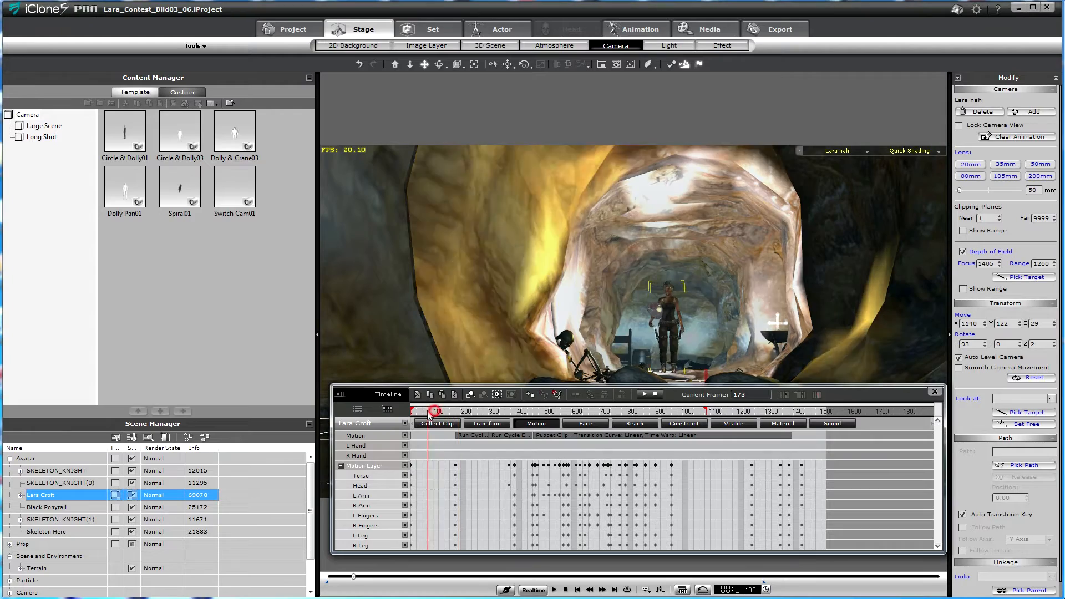
mouse_move(449, 415)
mouse_down()
mouse_move(521, 408)
mouse_move(464, 414)
mouse_up()
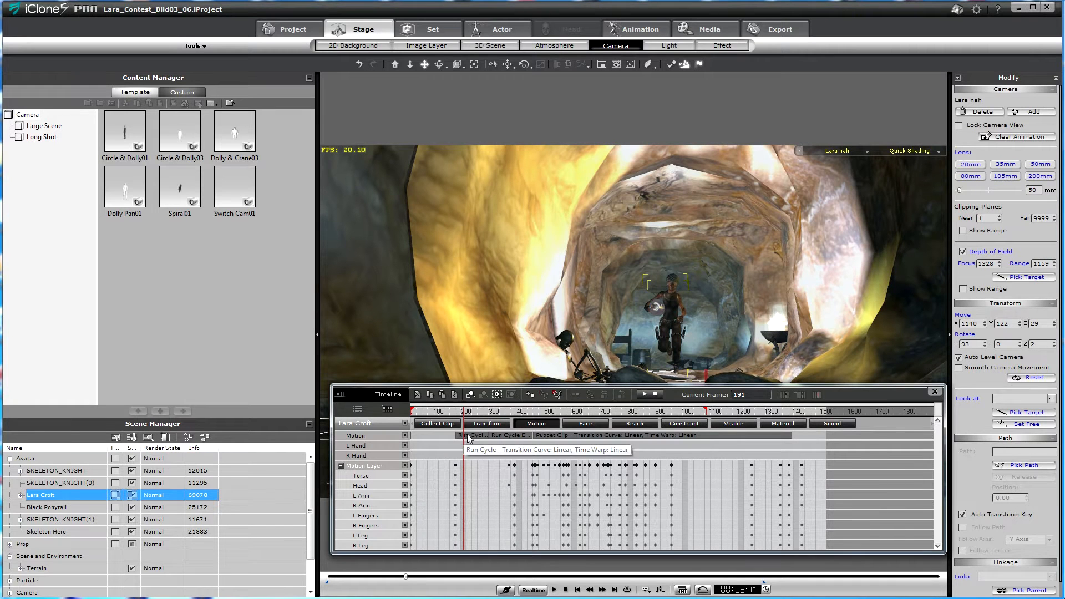
click(467, 435)
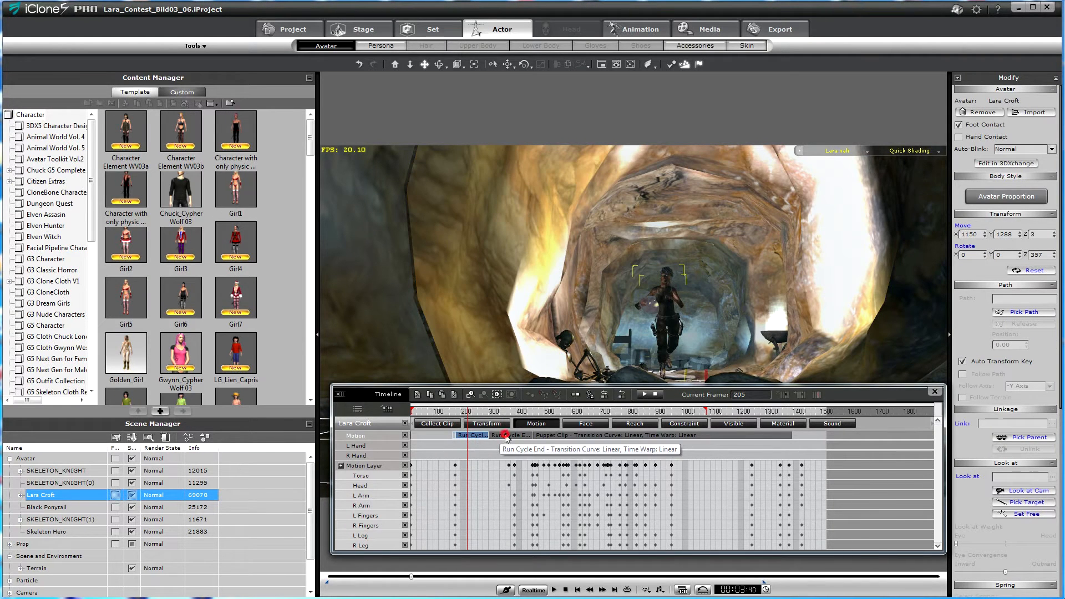
click(506, 439)
drag(491, 412, 536, 415)
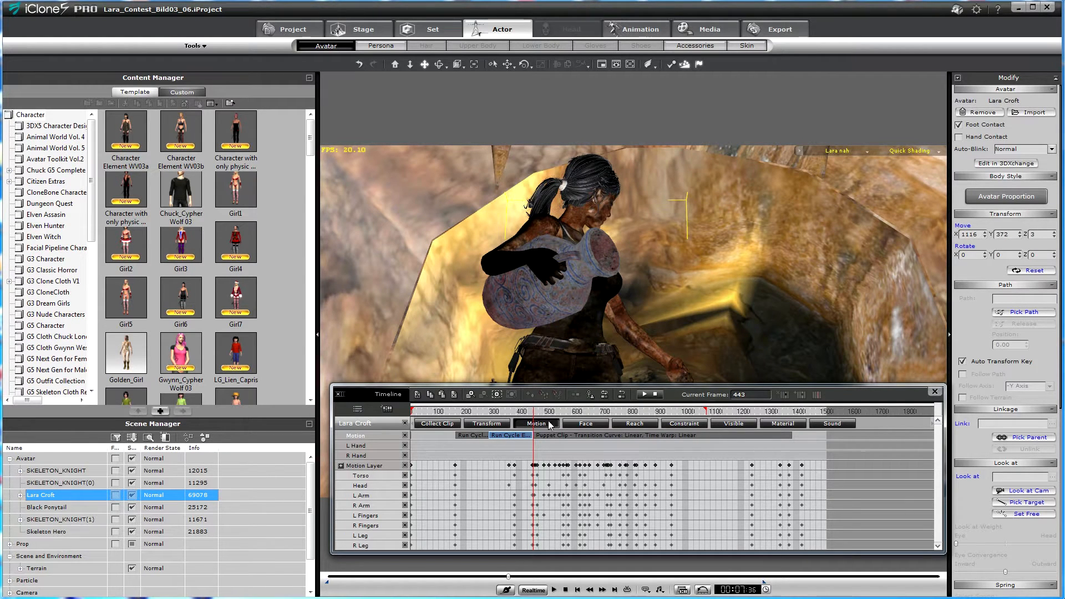
- Switch to the Lara Close camera and scrub through Lara's puppet clip from frame 443 to about frame 965
click(857, 152)
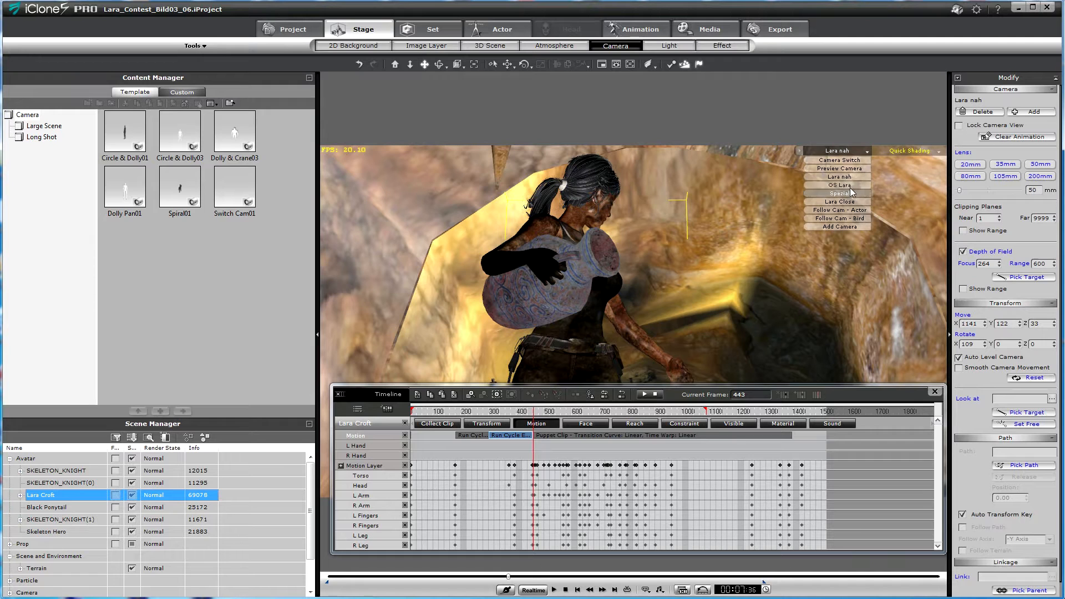
click(849, 201)
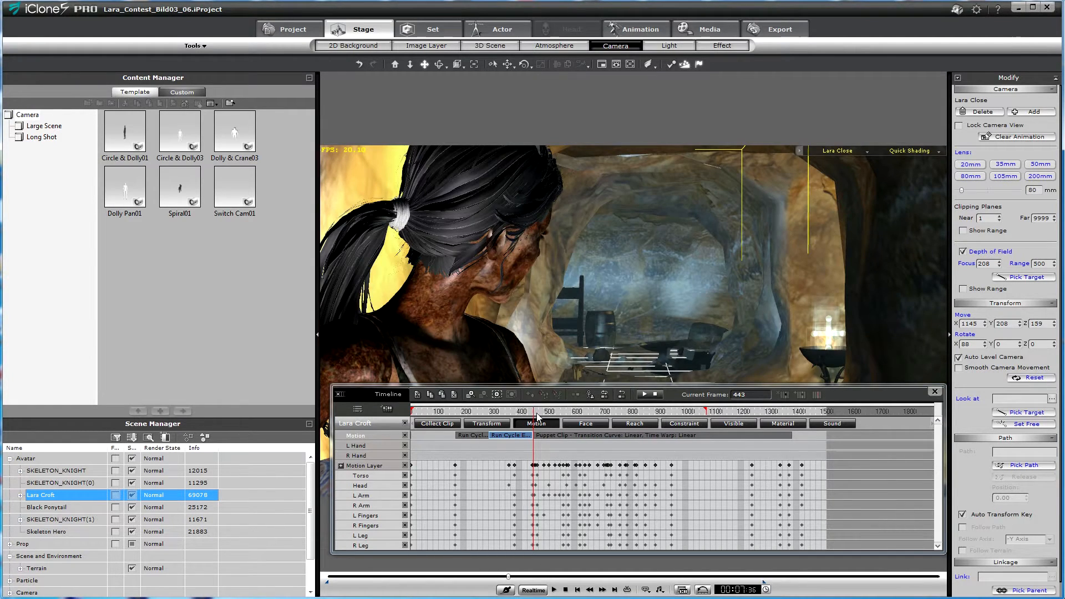
click(541, 413)
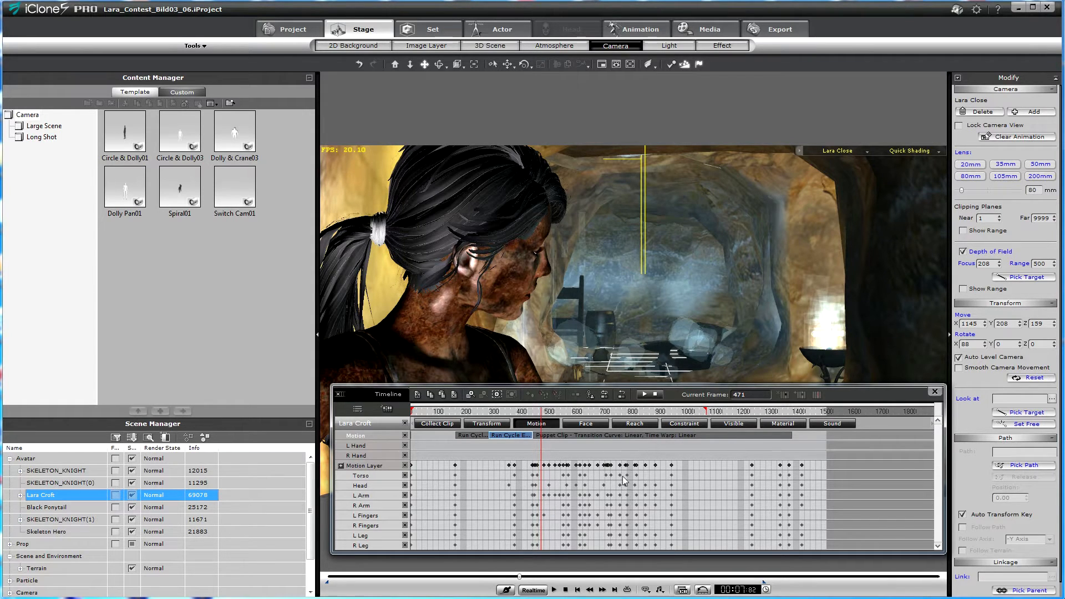
drag(551, 413, 673, 408)
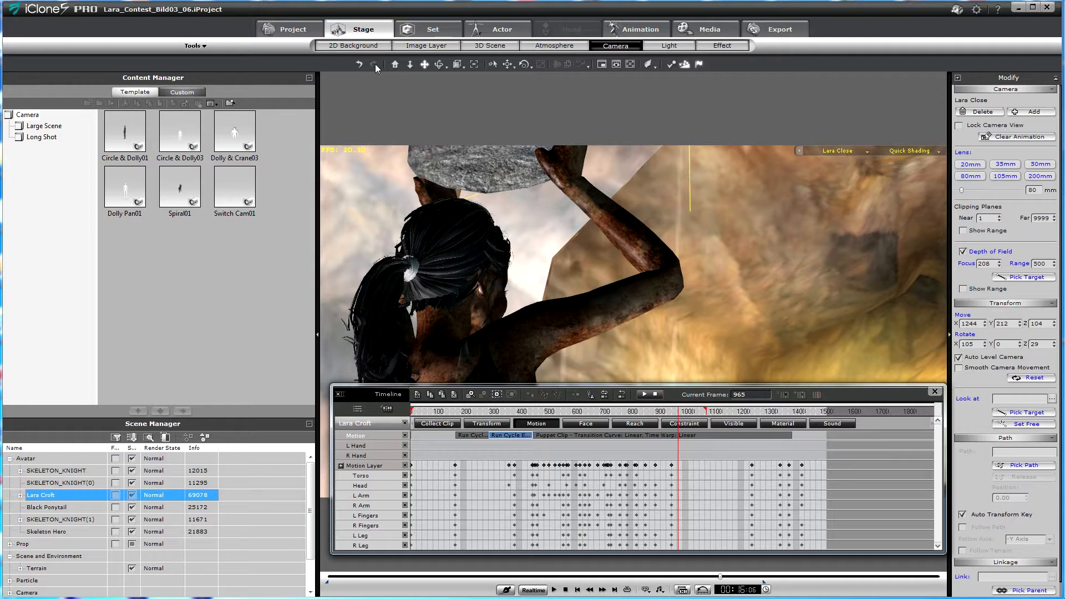
- Open the project file Lara_Croft_Animation_Tutorial.iProject
click(289, 28)
key(ctrl+o)
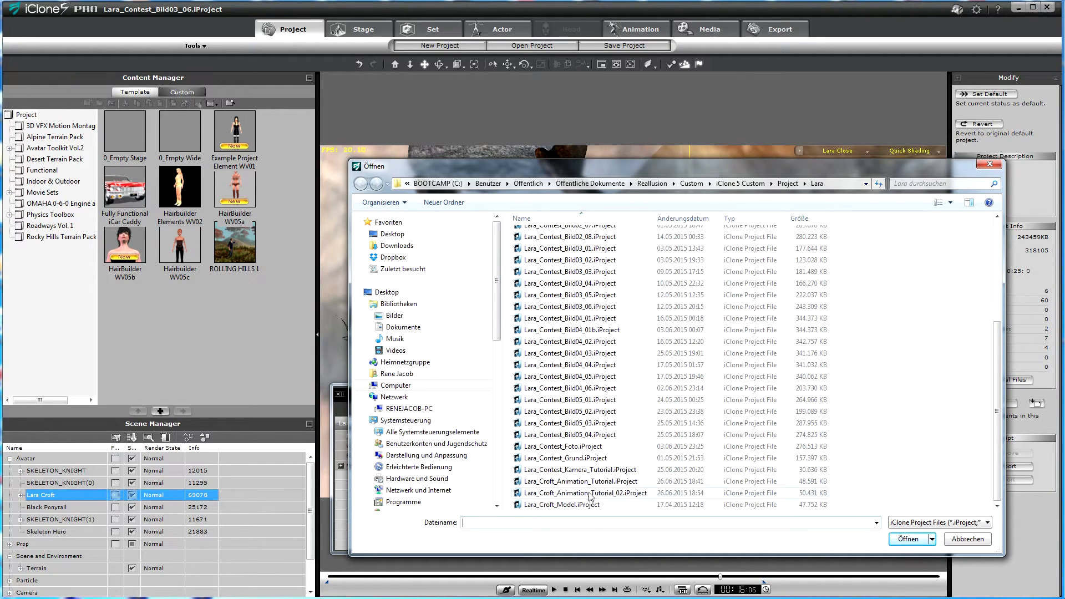
double_click(580, 482)
- Examine the Lara Croft avatar and the props around her from the front at several distances
right_drag(731, 329, 732, 362)
scroll(708, 311, down, 5)
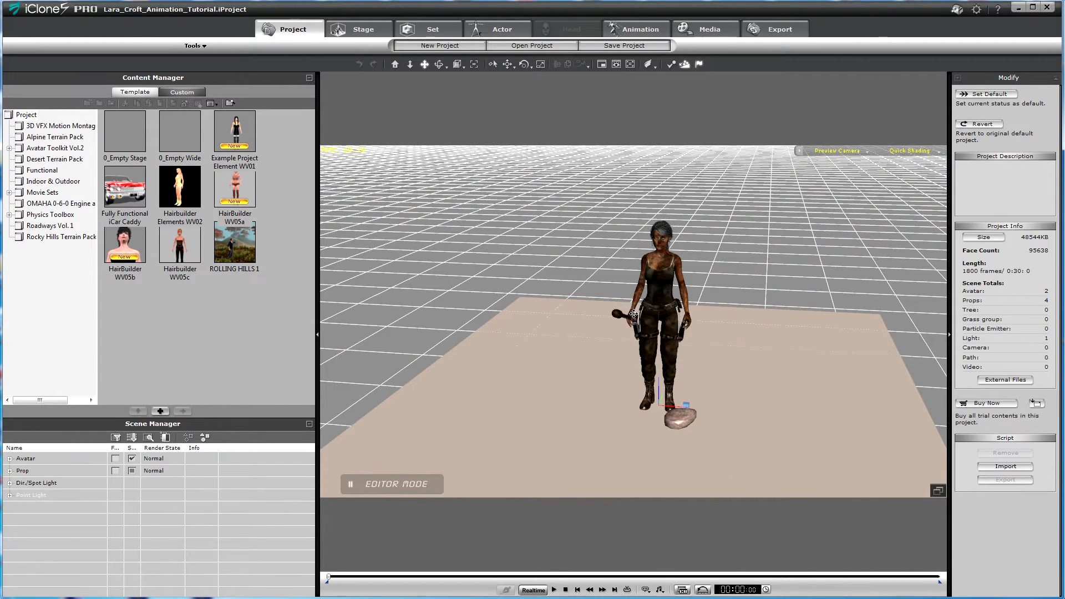
right_drag(667, 363, 685, 266)
drag(684, 266, 672, 345)
scroll(671, 367, down, 2)
right_drag(671, 368, 645, 361)
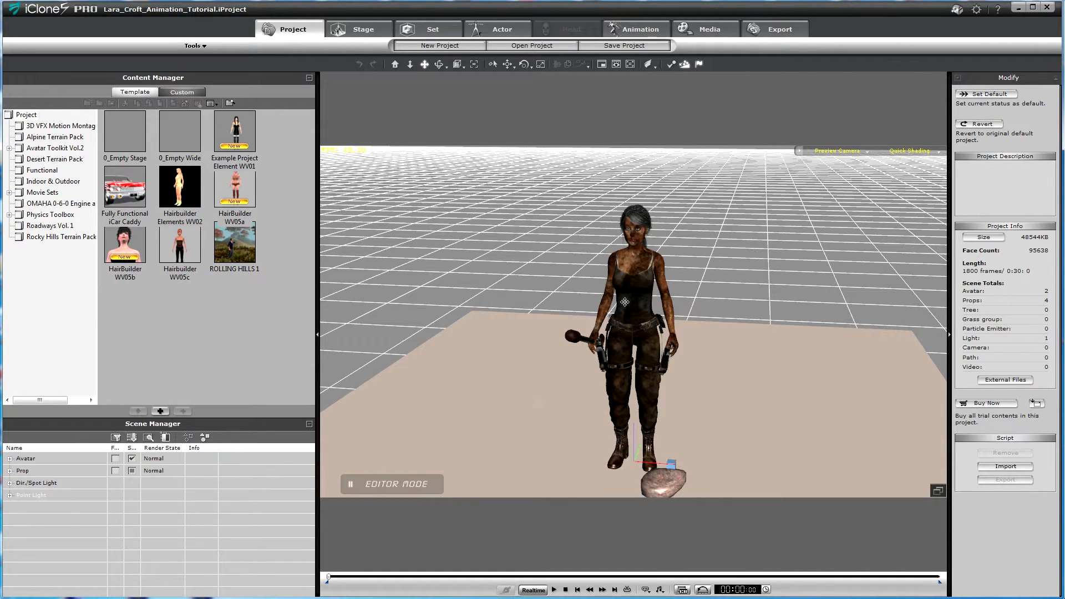
scroll(625, 310, up, 3)
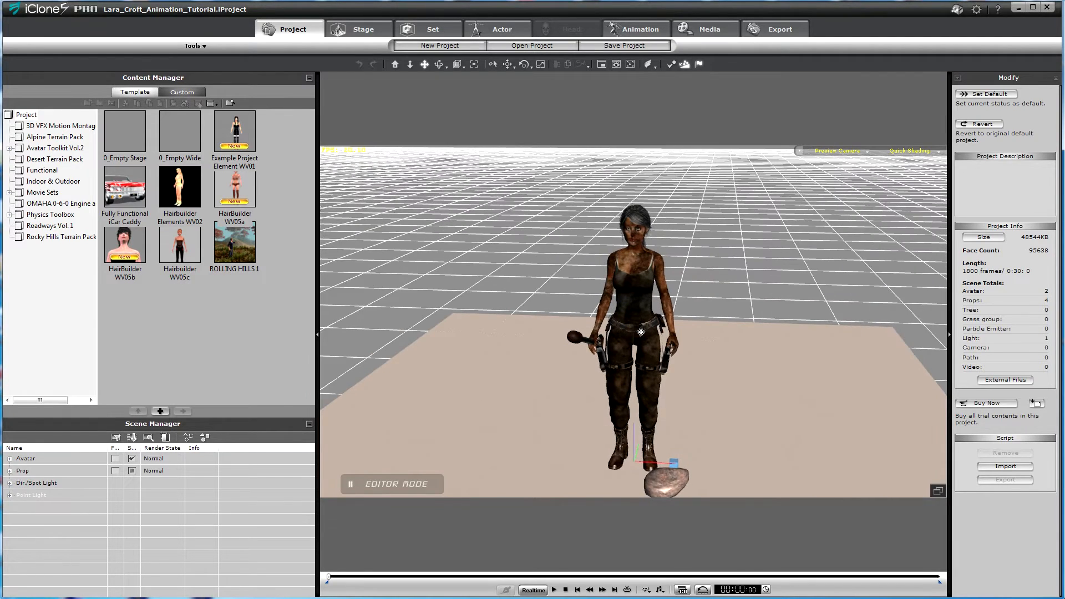
scroll(649, 307, up, 2)
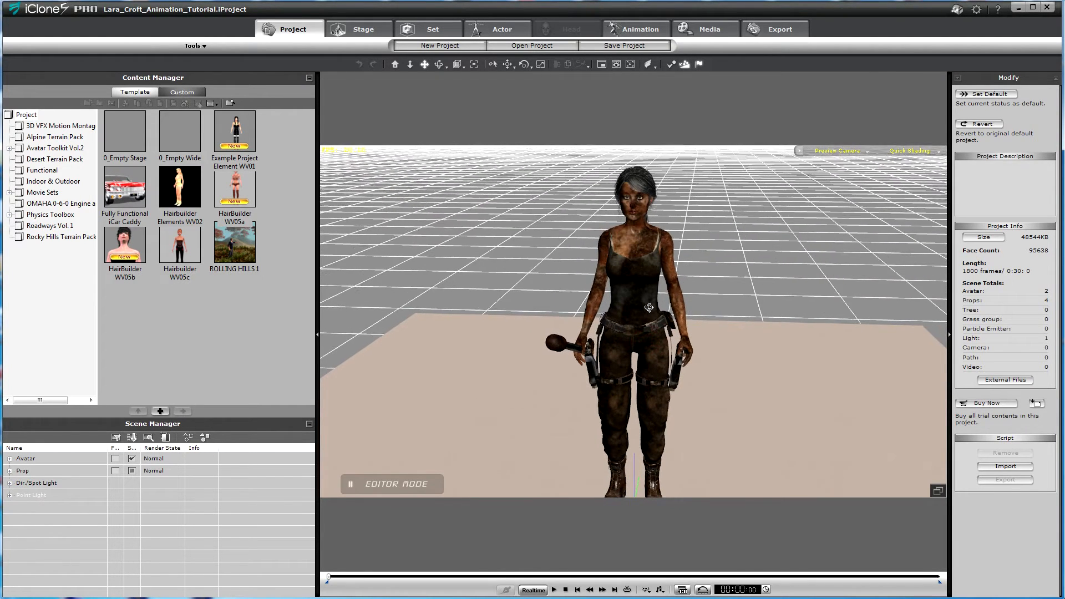
scroll(649, 307, down, 3)
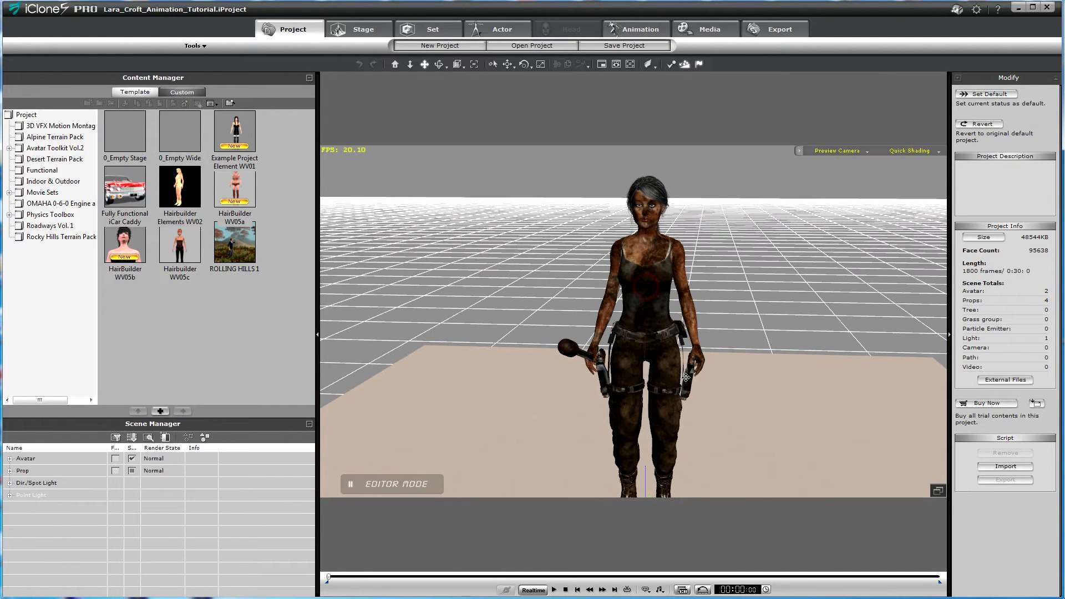
- Show the timeline over the full project length with the Lara Croft avatar selected and her motion tracks listed
click(682, 590)
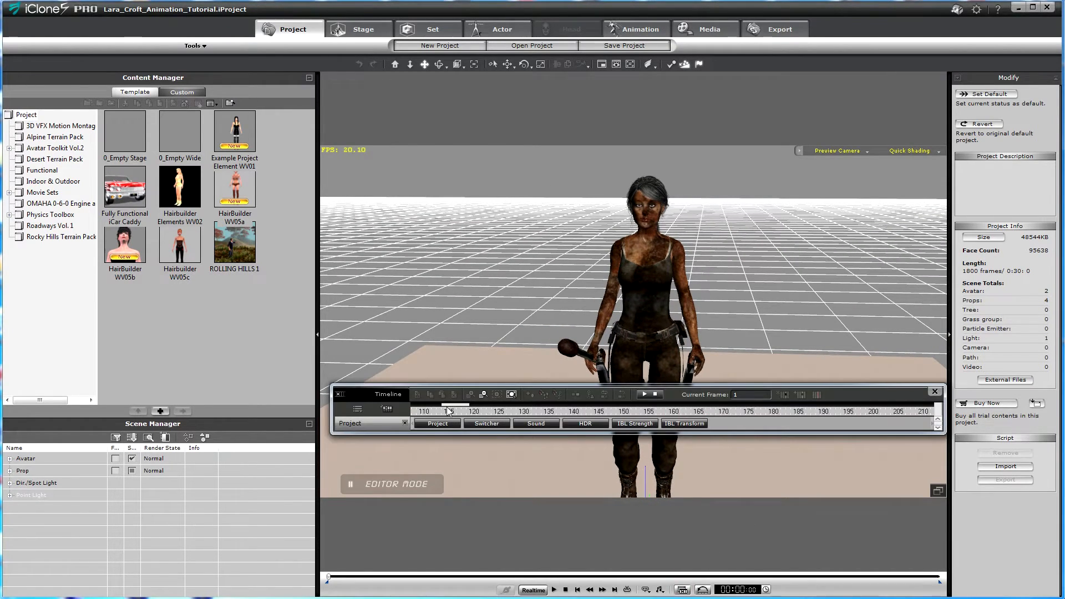
click(483, 395)
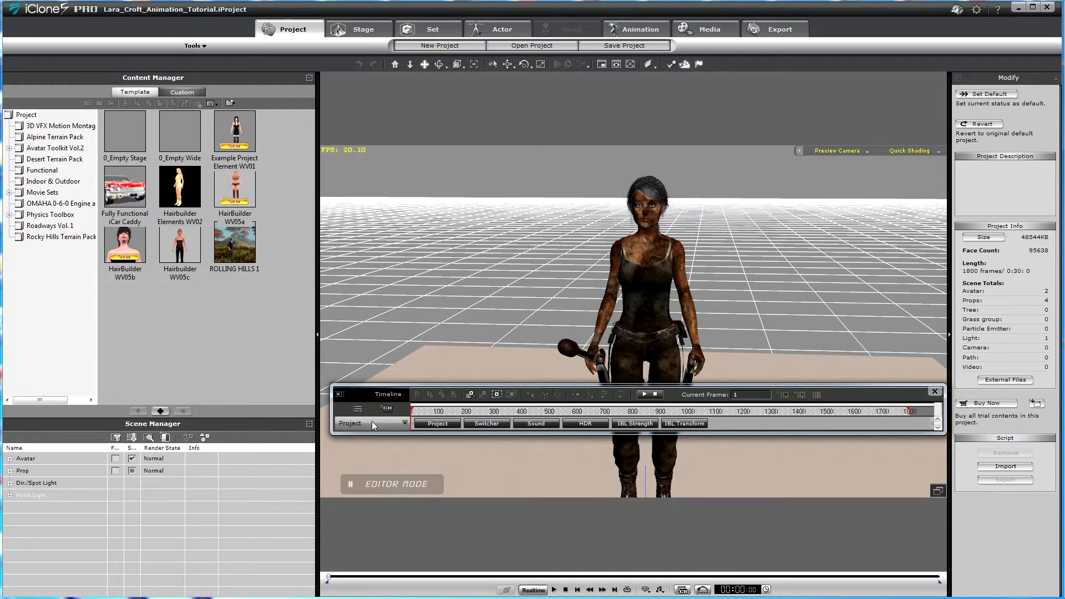
click(33, 471)
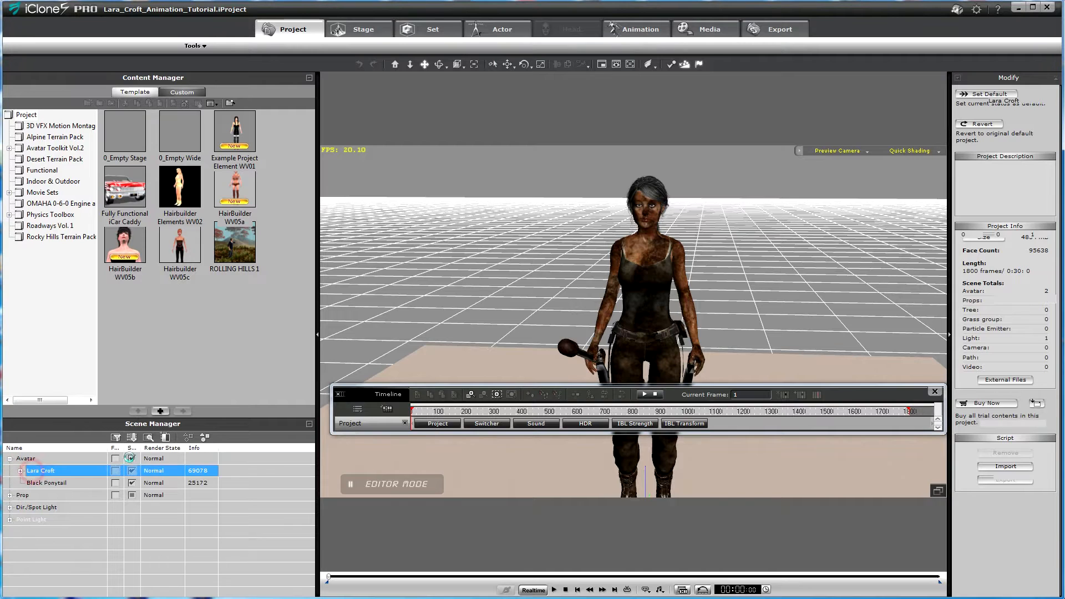
click(387, 410)
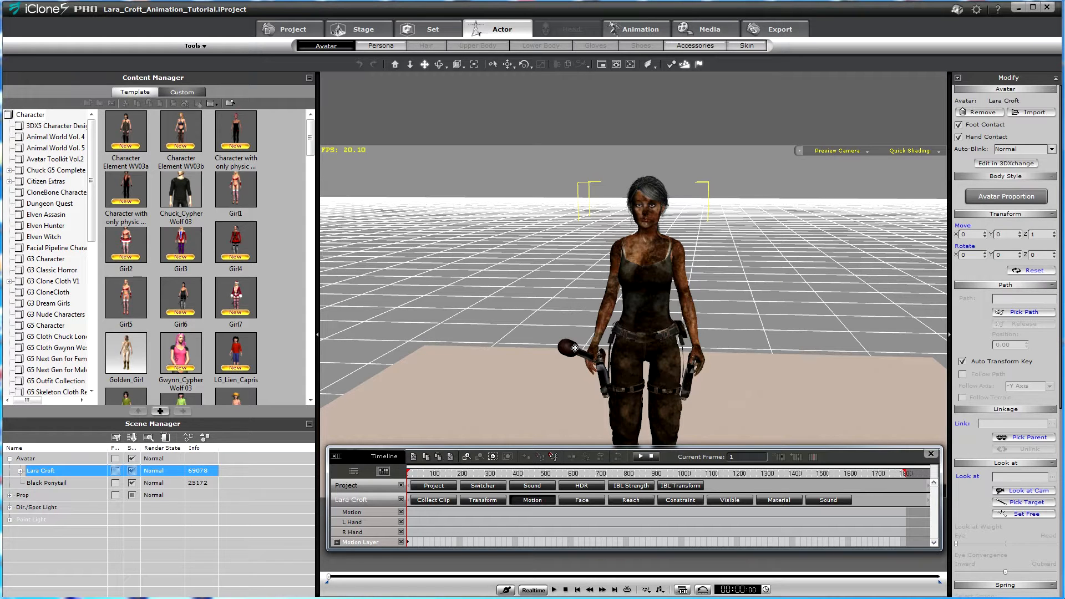
- Examine the Lara Croft avatar's upper body up close from several angles
right_drag(584, 303, 545, 299)
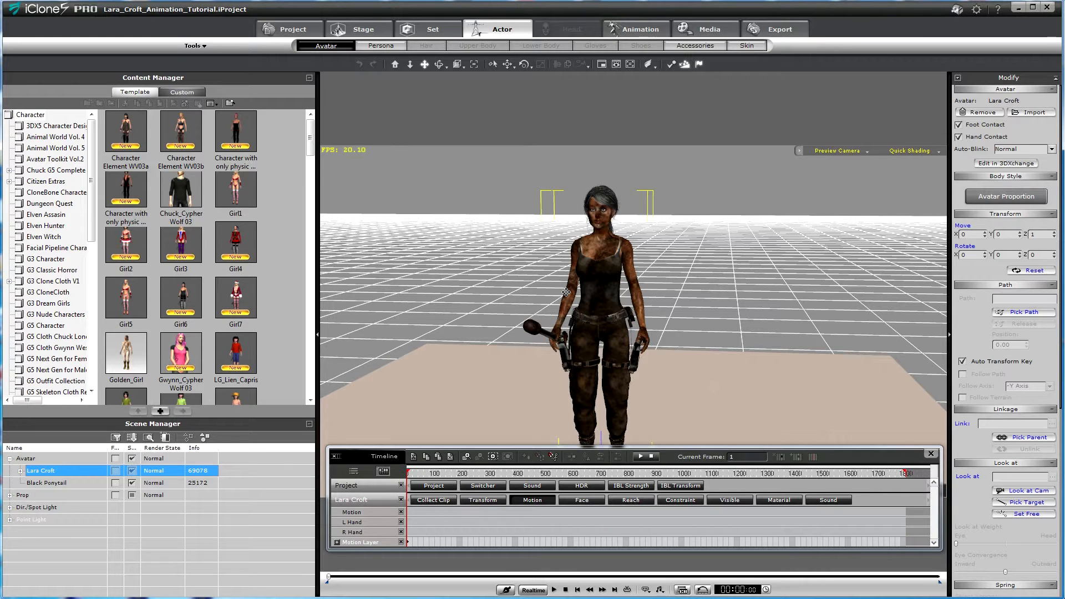
mouse_move(598, 303)
right_down()
mouse_move(608, 300)
mouse_move(599, 307)
right_up()
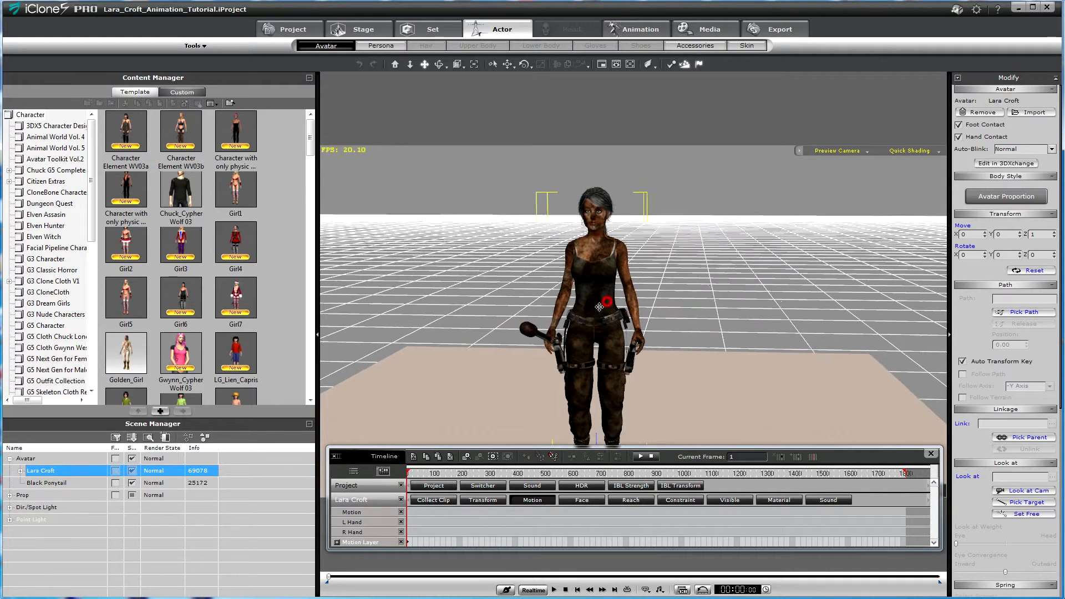
drag(599, 307, 619, 304)
right_drag(622, 323, 615, 263)
drag(613, 262, 676, 326)
right_drag(672, 326, 614, 335)
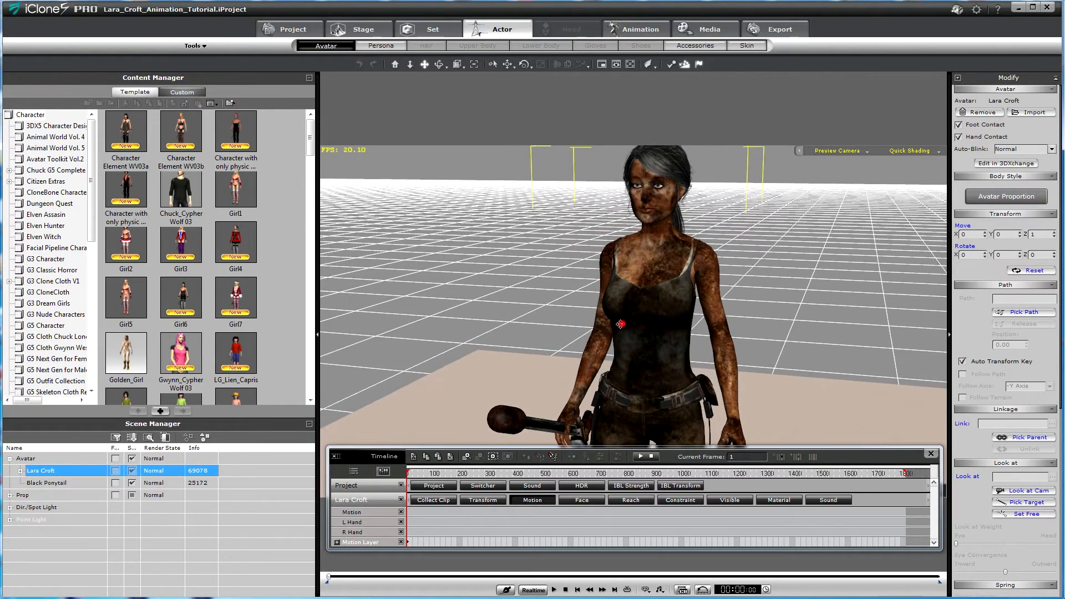
drag(620, 324, 606, 343)
right_drag(623, 336, 628, 358)
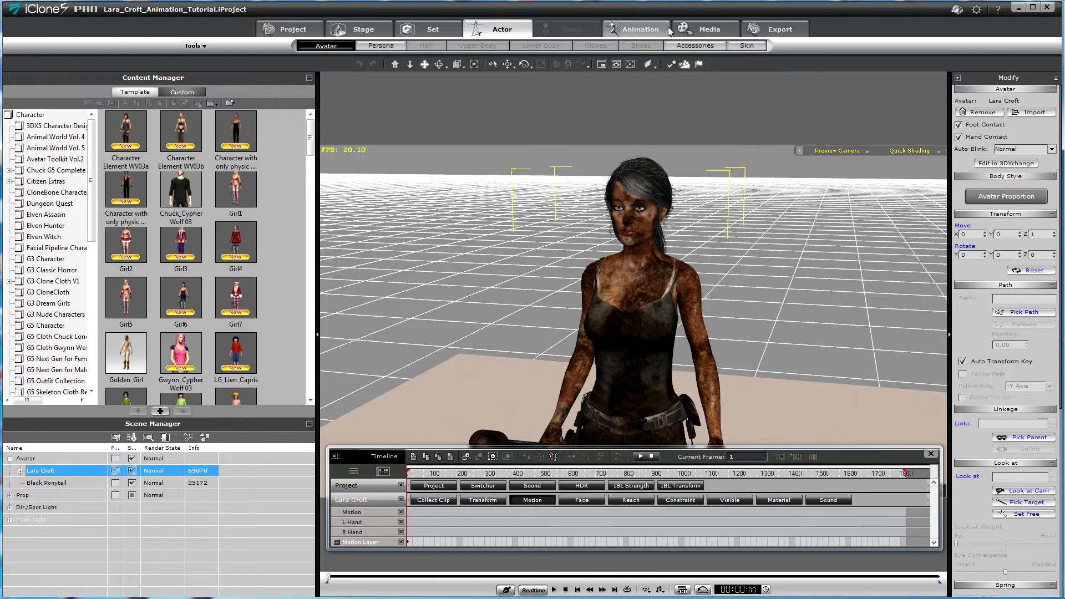
- Open the Direct Puppet motion tool for Lara Croft and reposition the Body Puppet window so all its settings are visible
click(638, 31)
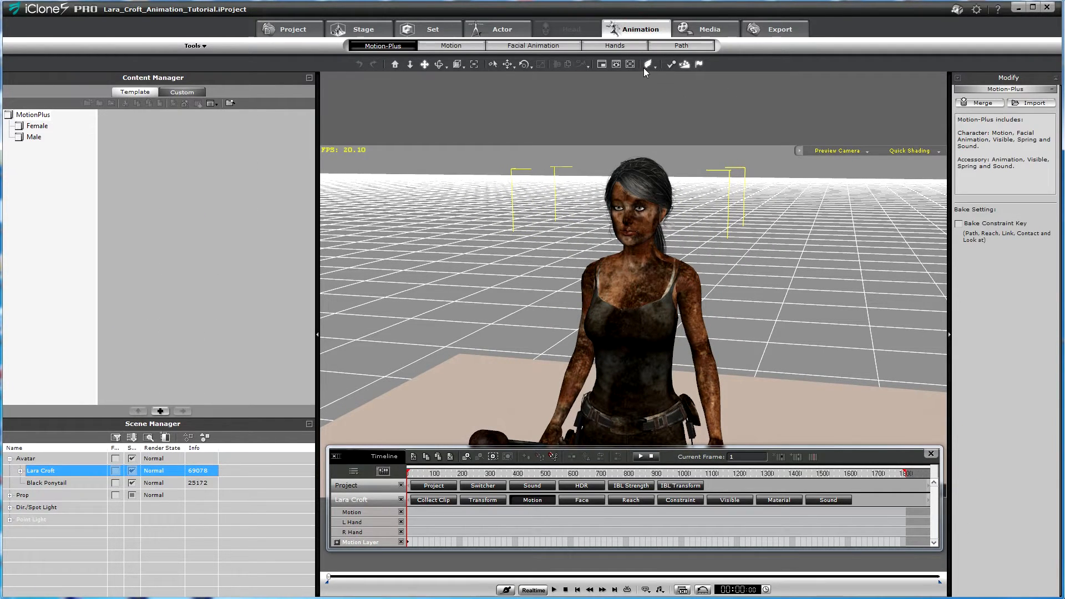
click(452, 46)
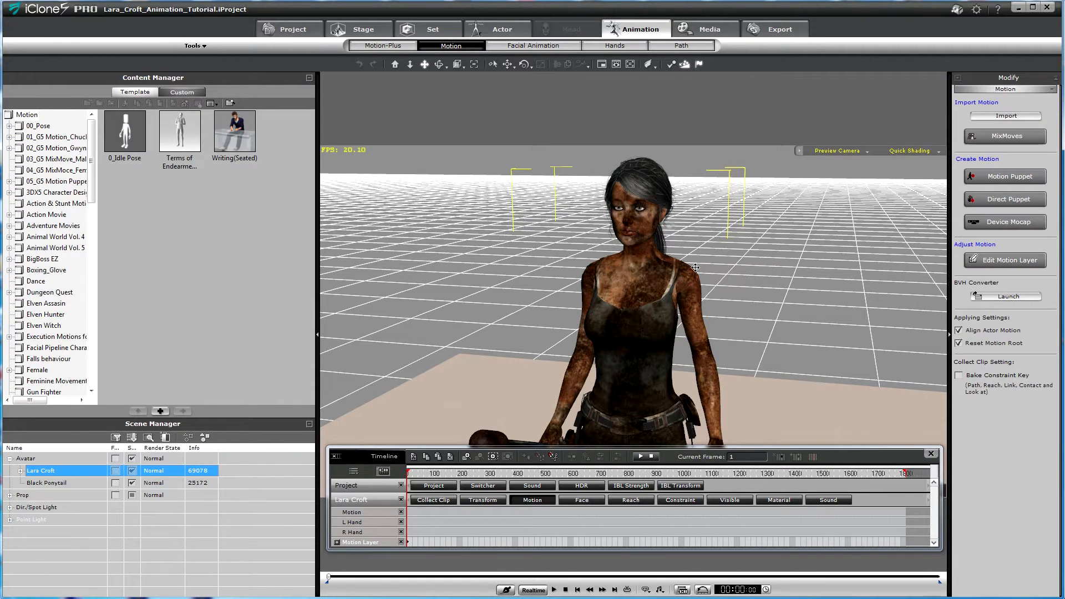
right_drag(695, 268, 735, 266)
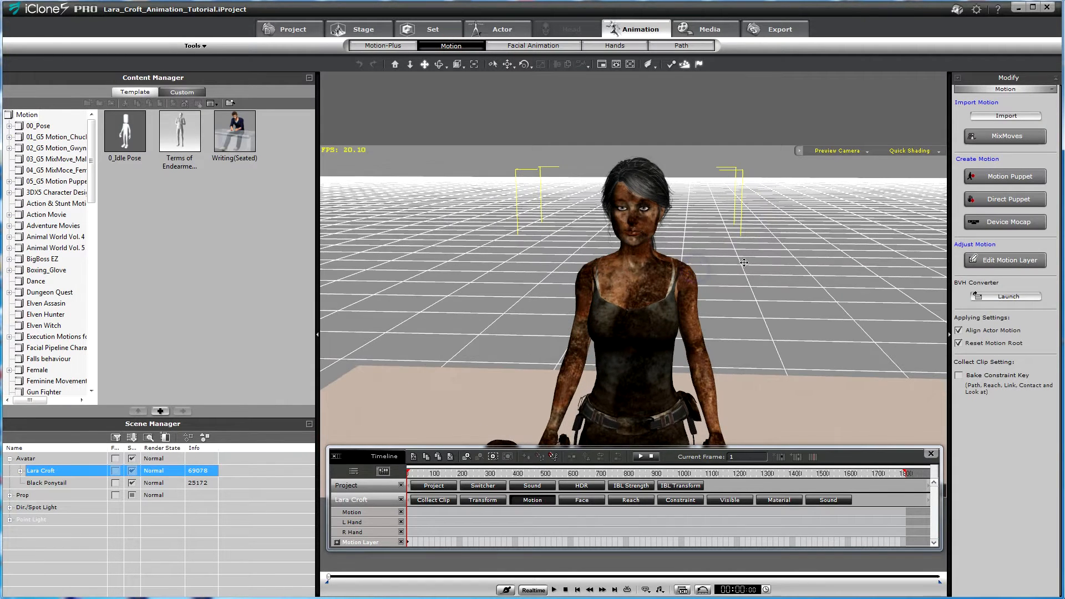
click(997, 201)
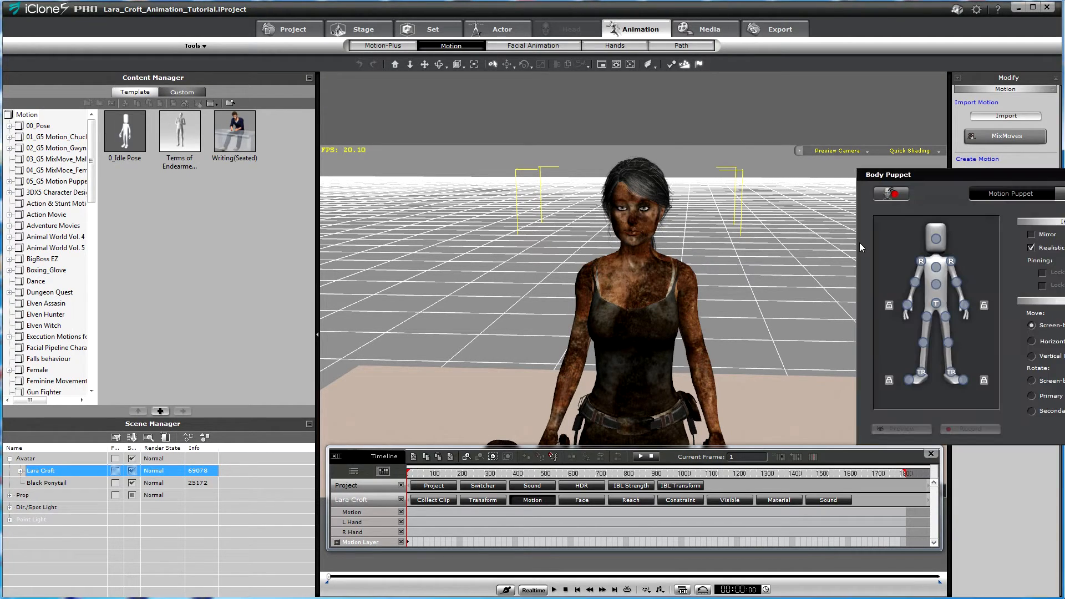
click(979, 175)
drag(978, 175, 768, 175)
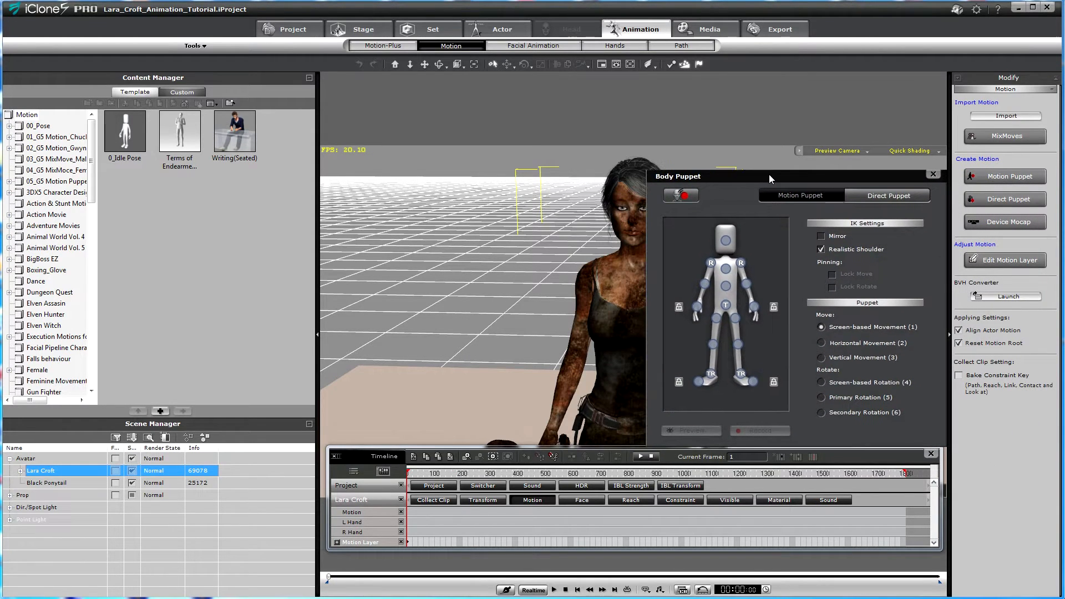
- Select the chest joint on the Body Puppet dummy and set the puppet mode to Primary Rotation
click(726, 270)
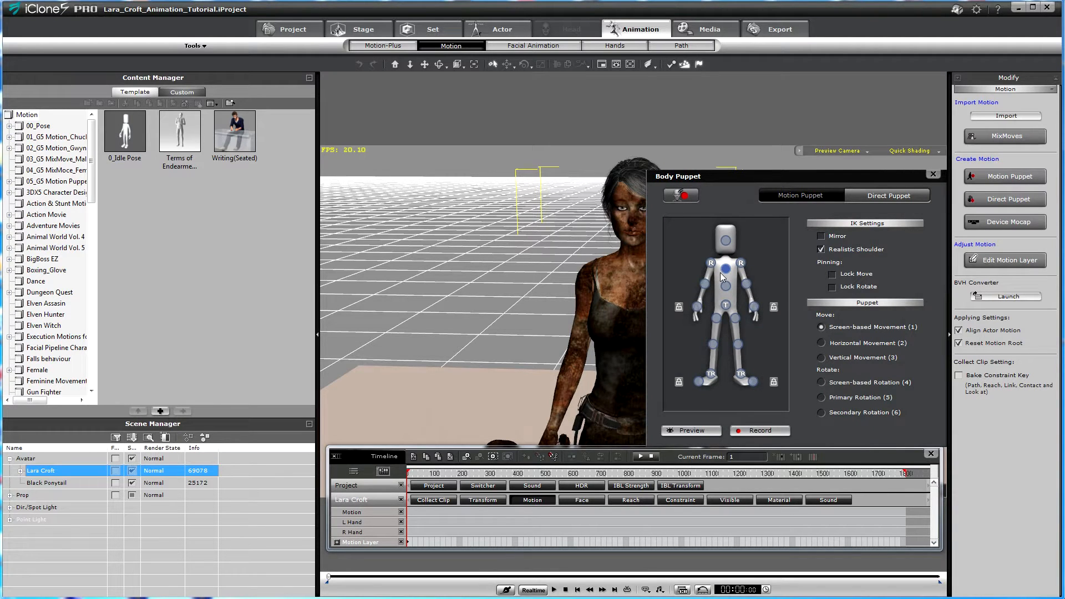
click(725, 268)
alt+drag(614, 297, 496, 294)
alt+right_drag(498, 295, 529, 296)
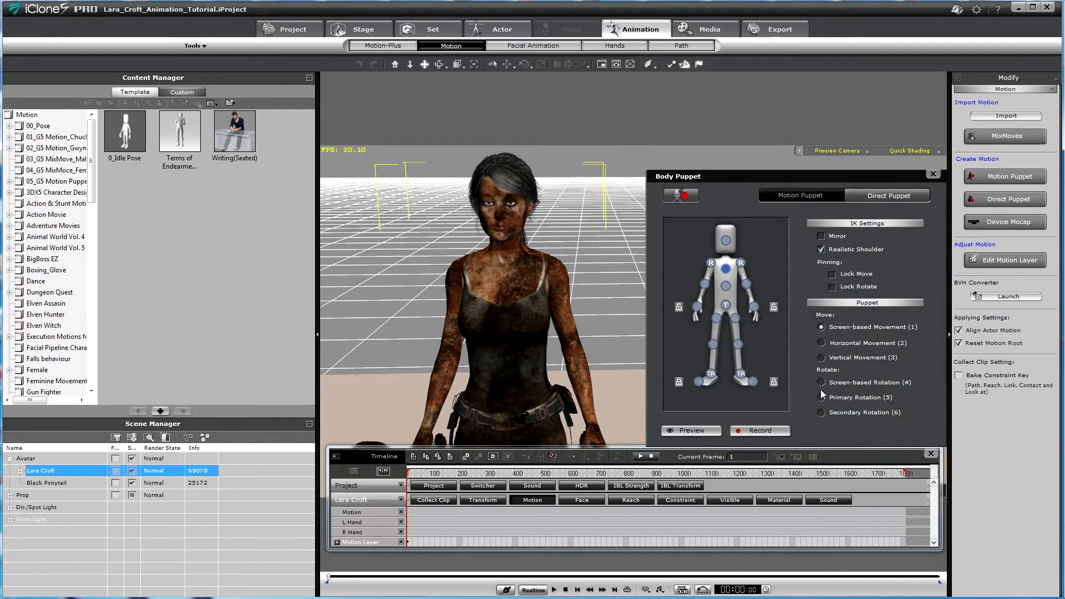
click(821, 343)
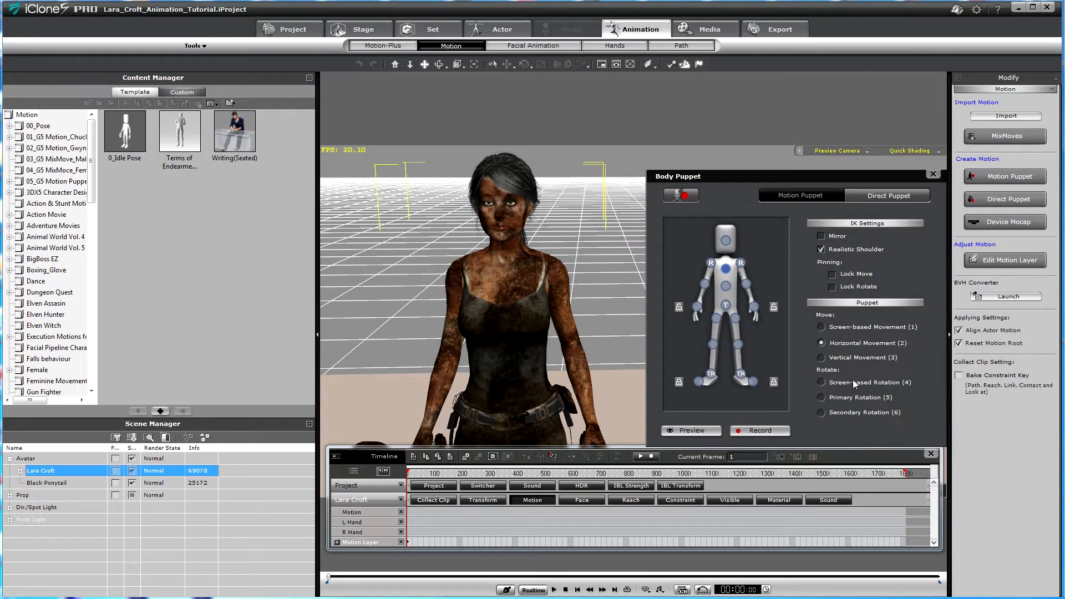
click(821, 397)
- Shorten the timeline's range to end at about frame 675 and return to the first frame
drag(904, 473, 595, 482)
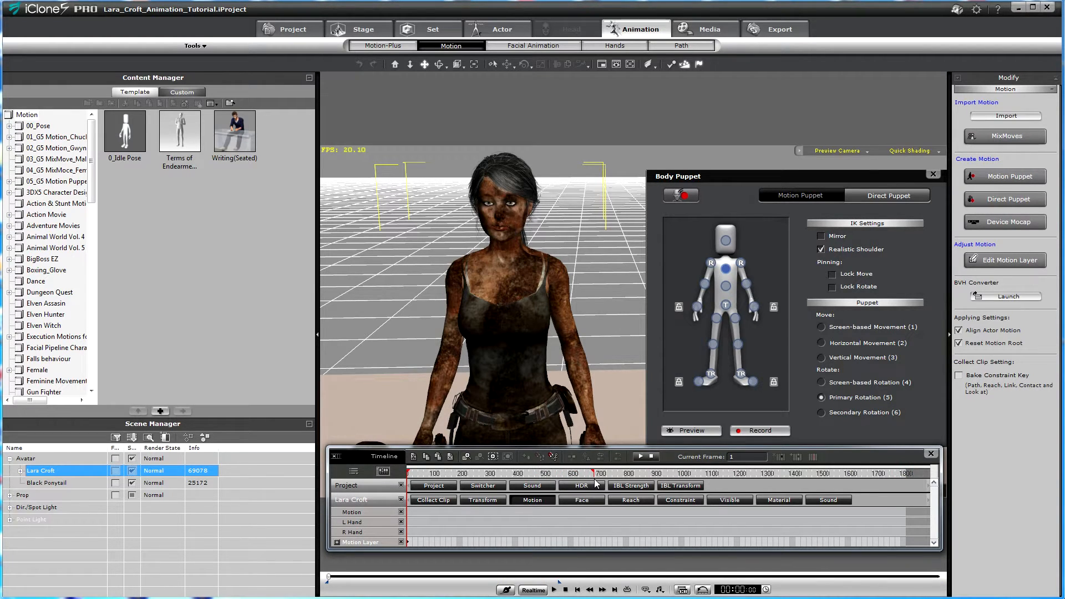
click(593, 474)
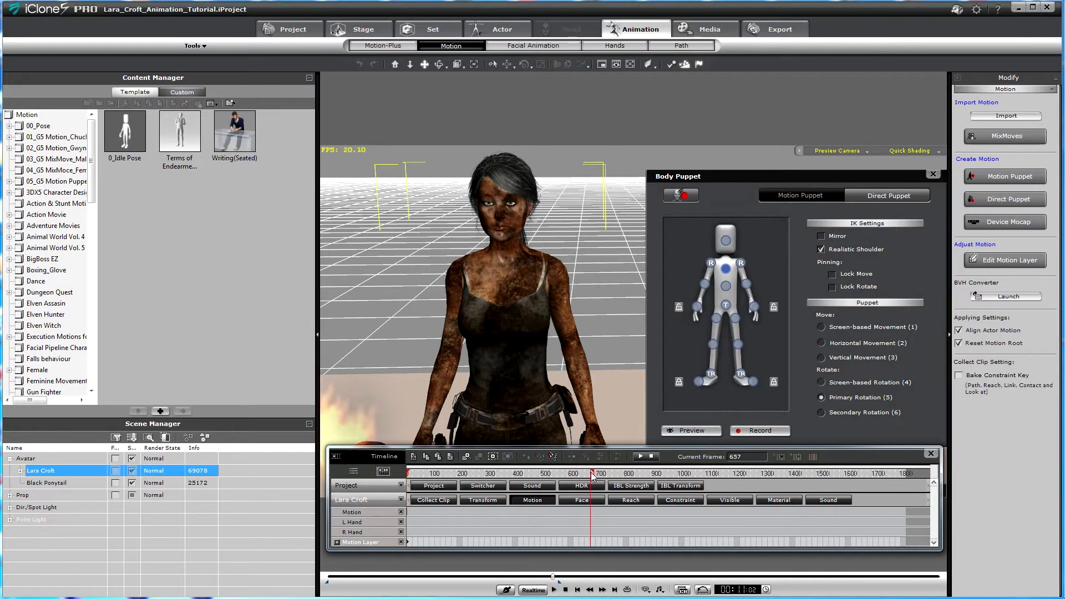
key(Home)
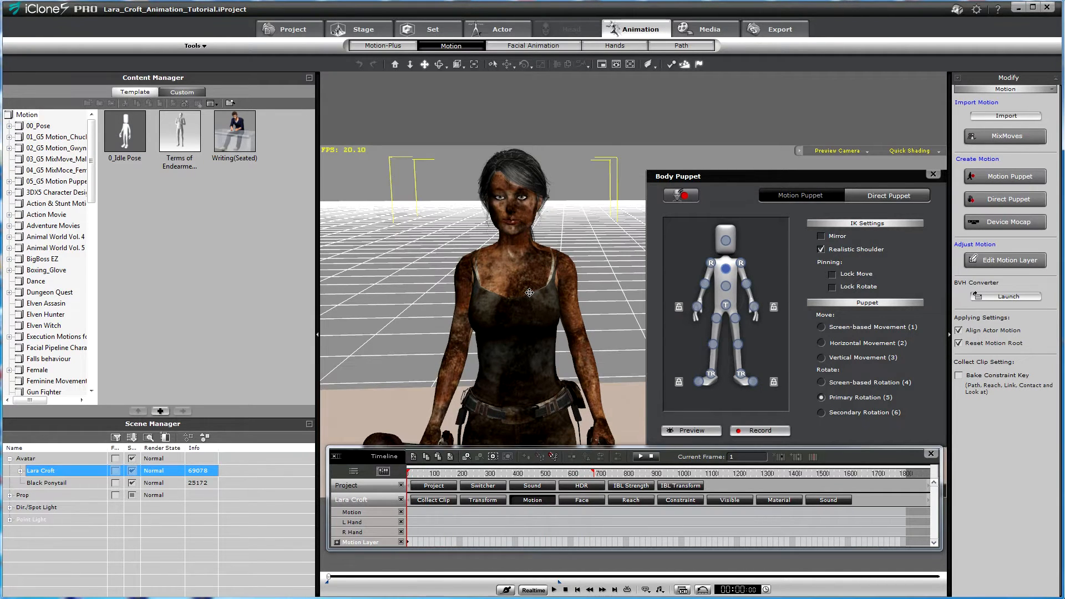
- Record a Primary Rotation puppet motion for Lara Croft's chest joint over the shortened range and play it back
click(727, 270)
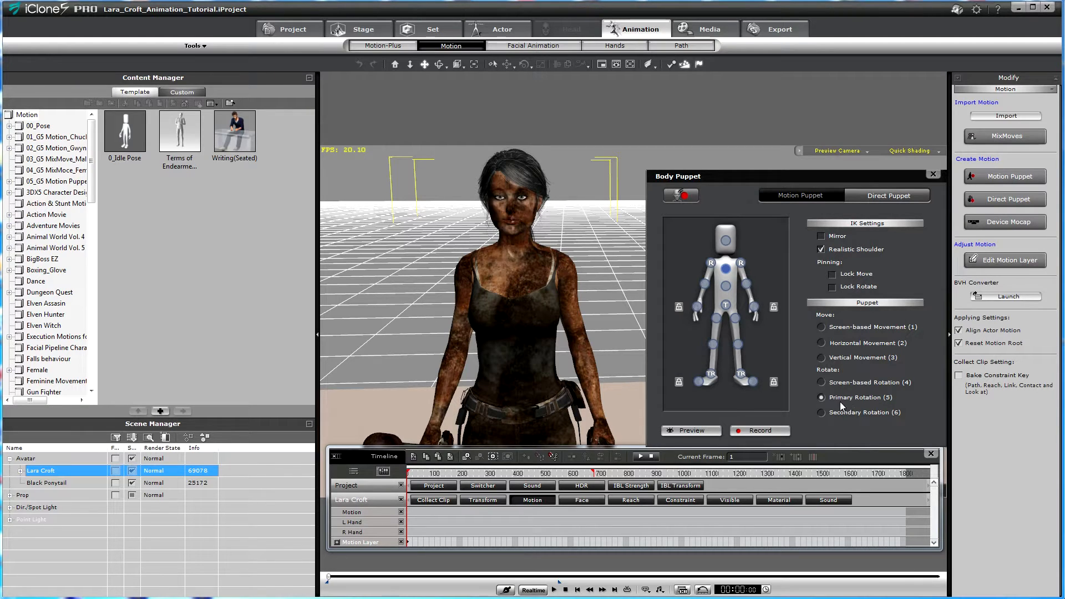
click(760, 431)
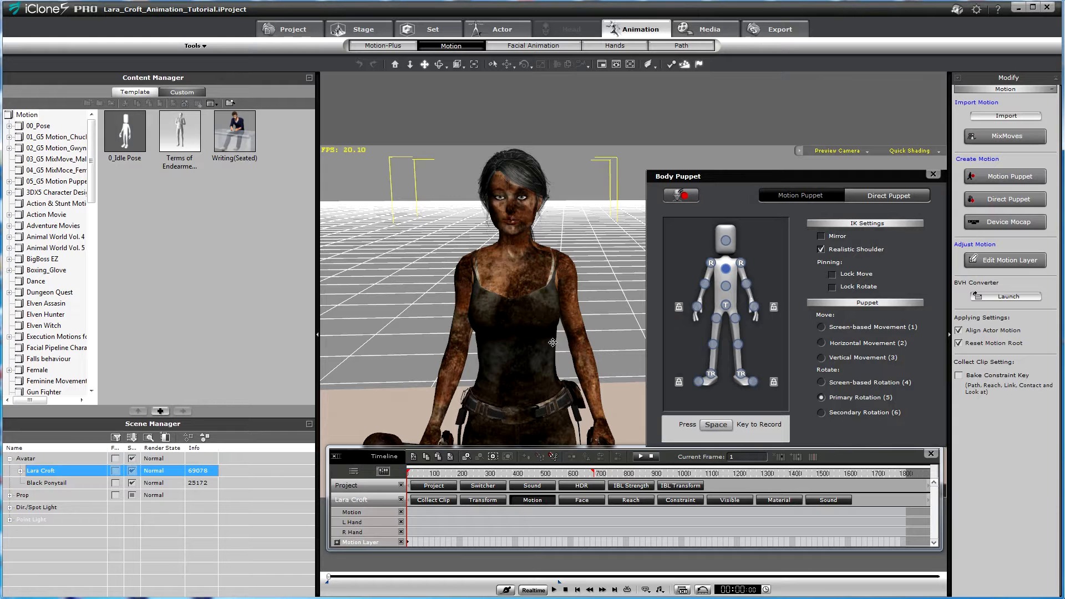
key(space)
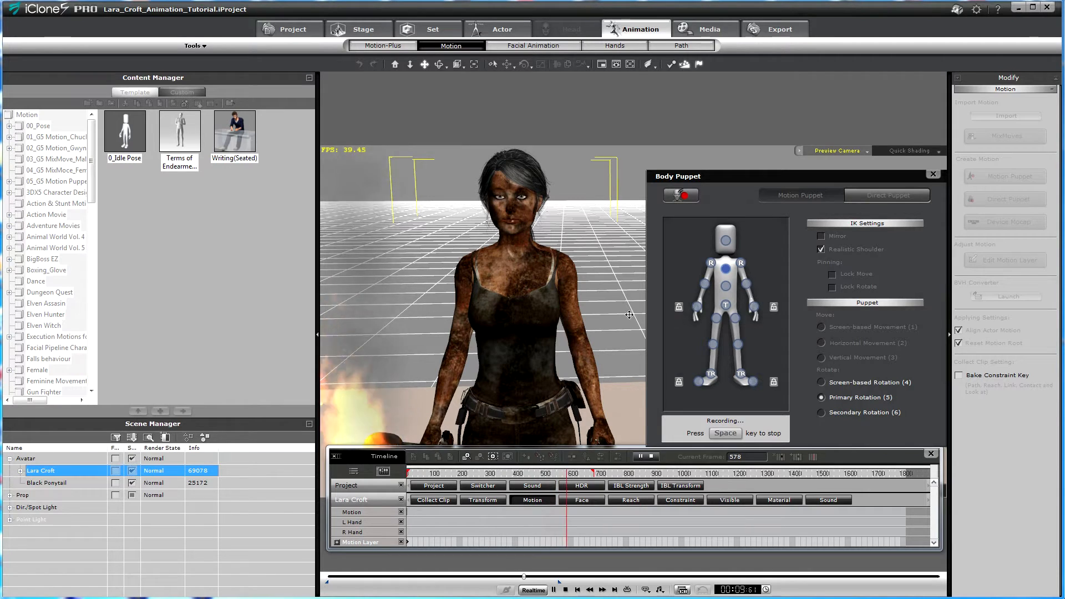
key(space)
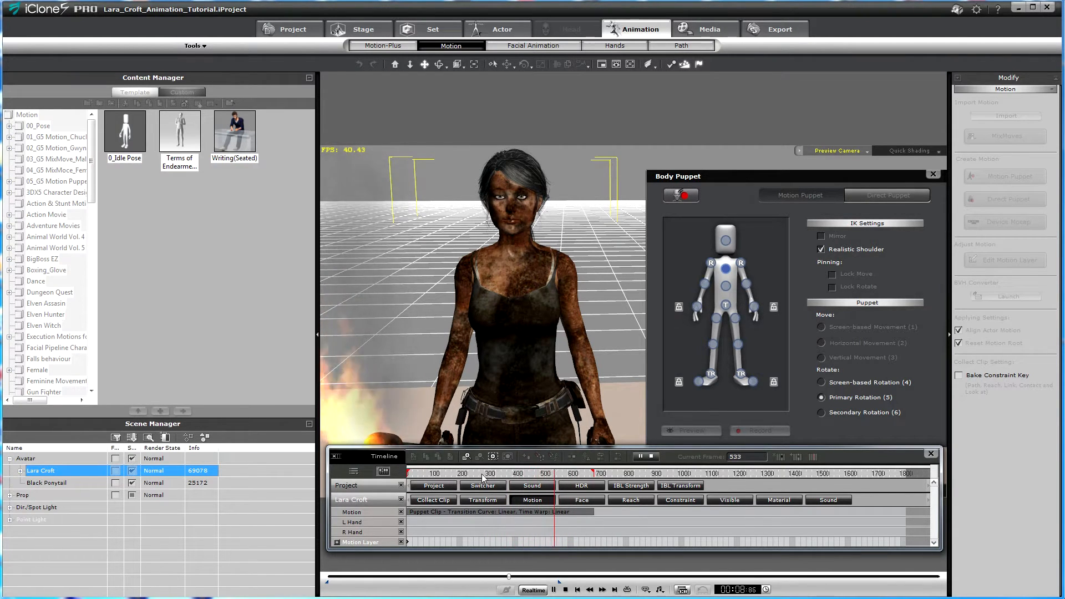
click(420, 473)
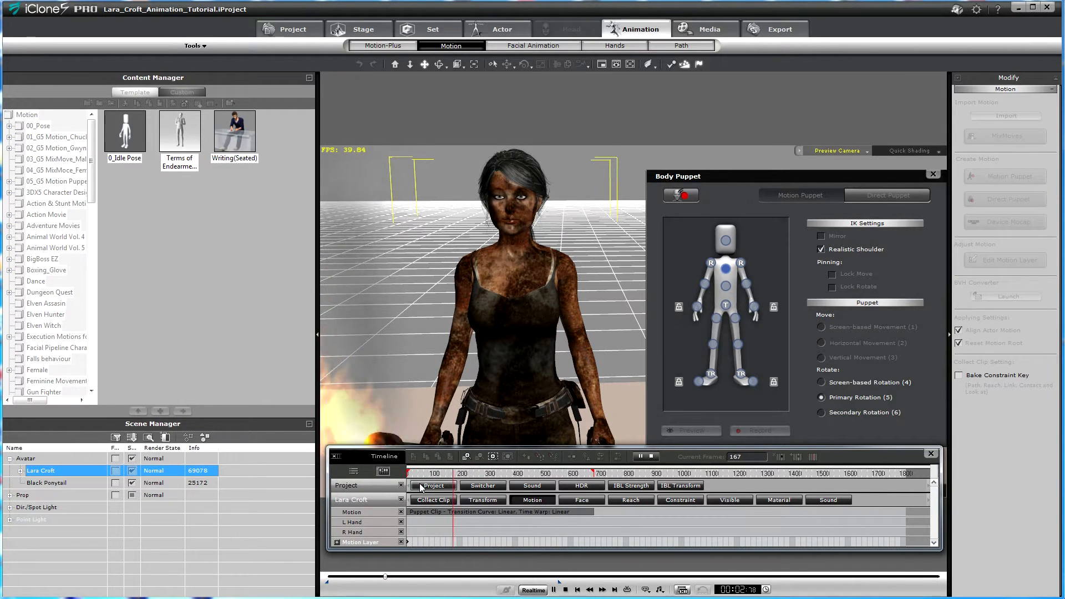
key(space)
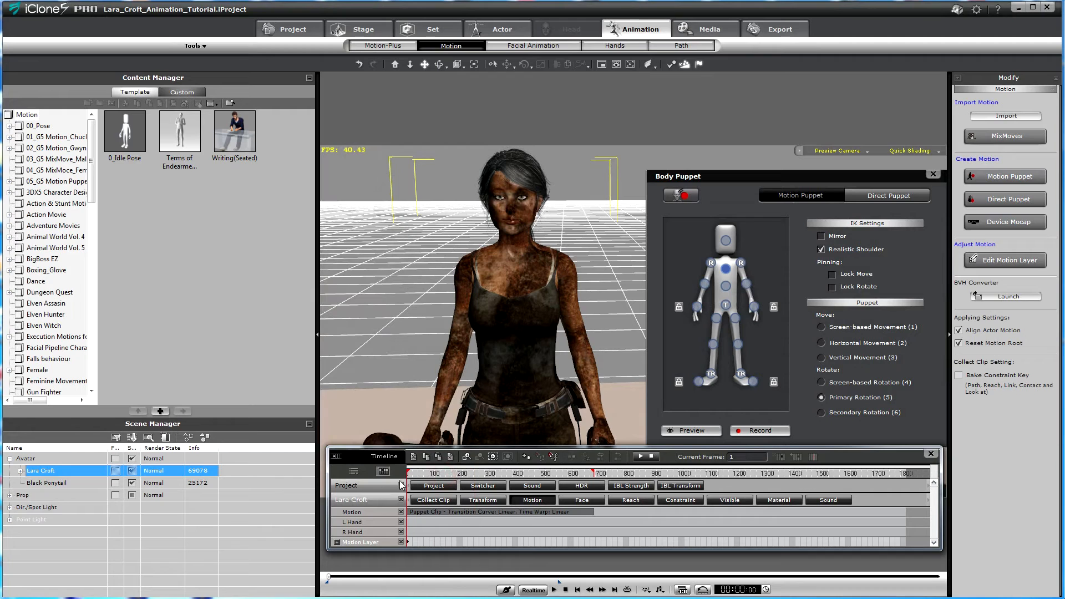
- Record a Primary Rotation puppet motion for Lara Croft's head joint over the same range
click(722, 243)
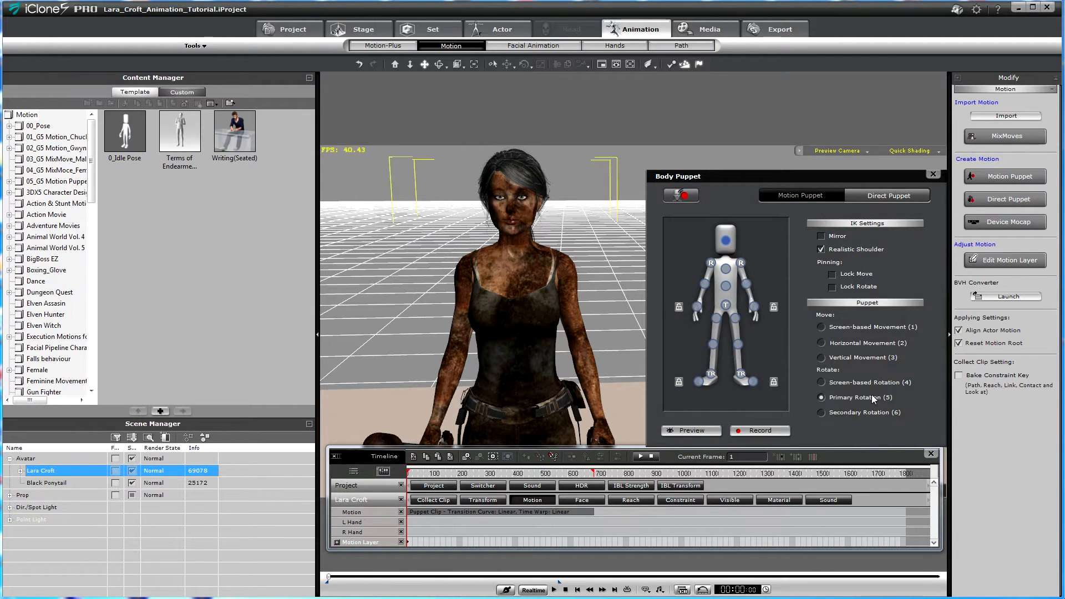
click(763, 432)
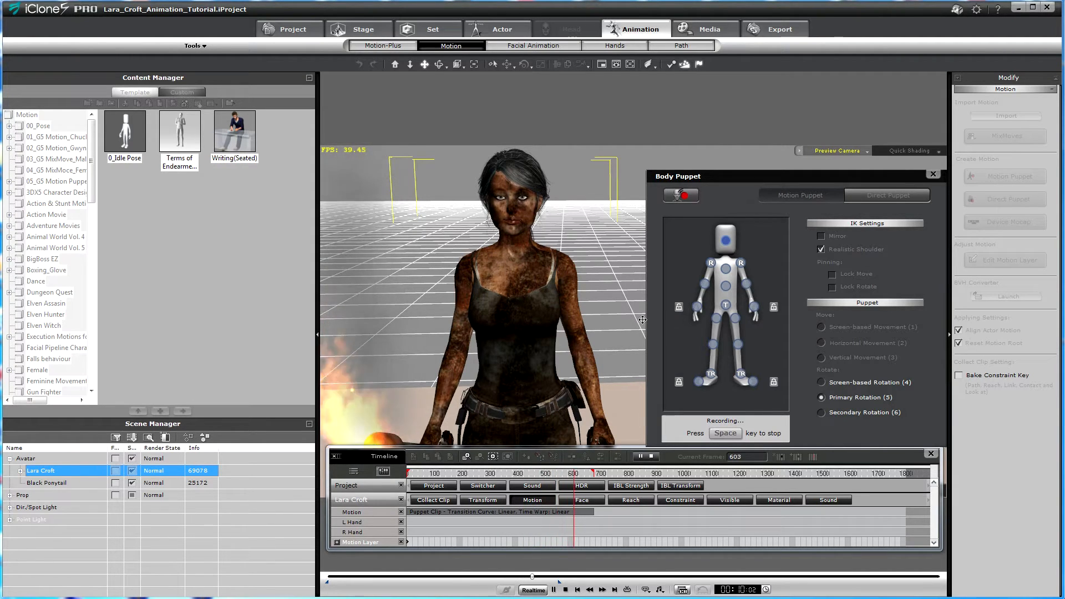
key(space)
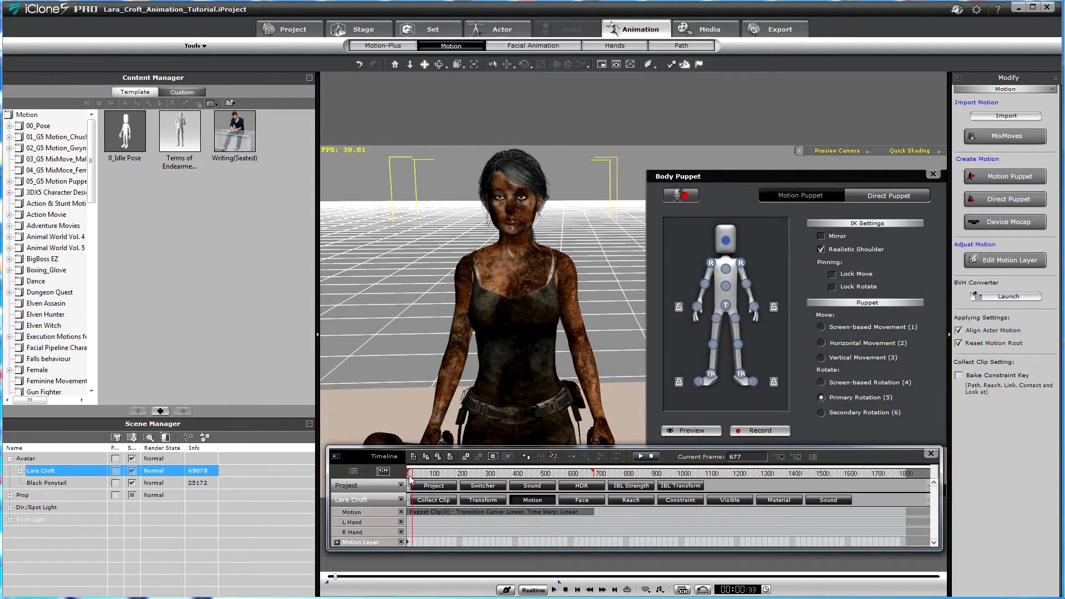
- Play back the recorded puppet motion and examine Lara Croft's head movement up close
key(space)
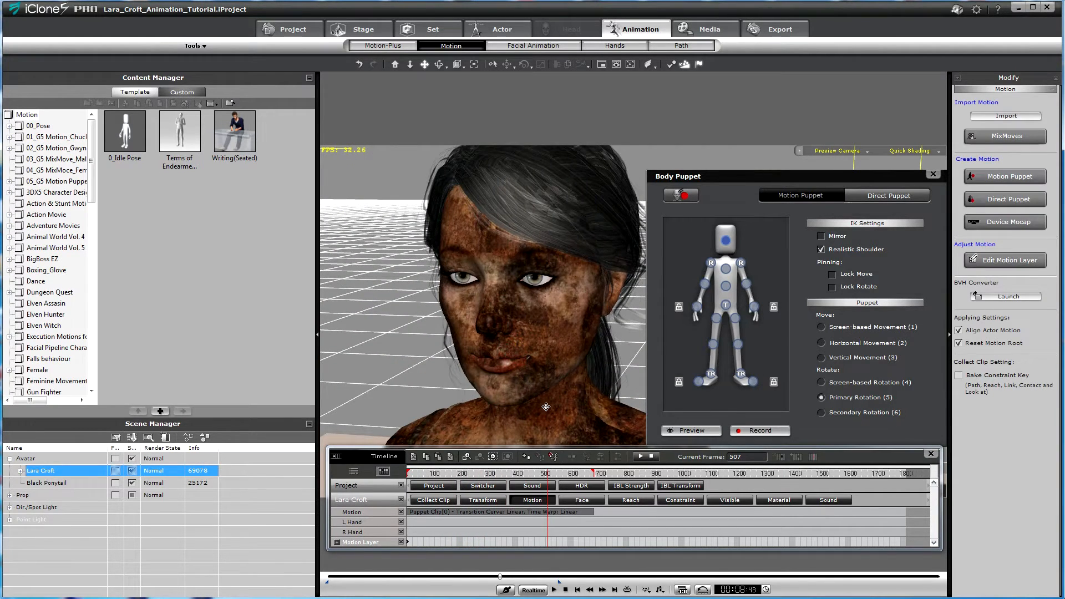
key(space)
mouse_move(549, 399)
right_down()
mouse_move(544, 384)
mouse_move(541, 399)
right_up()
drag(547, 474, 408, 480)
key(space)
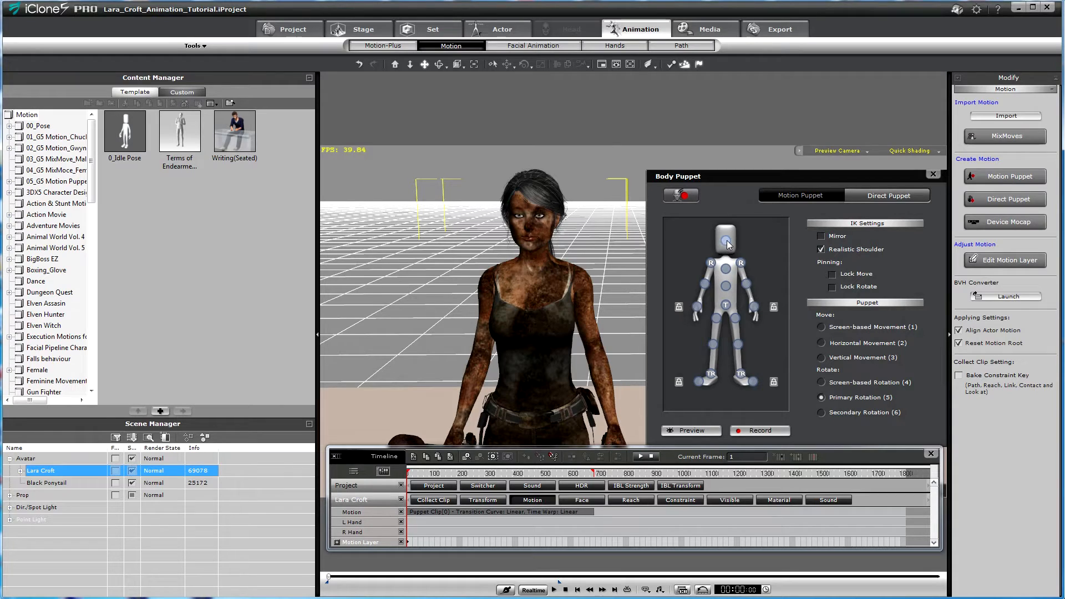
- Select the hip joint on the Body Puppet dummy
click(727, 303)
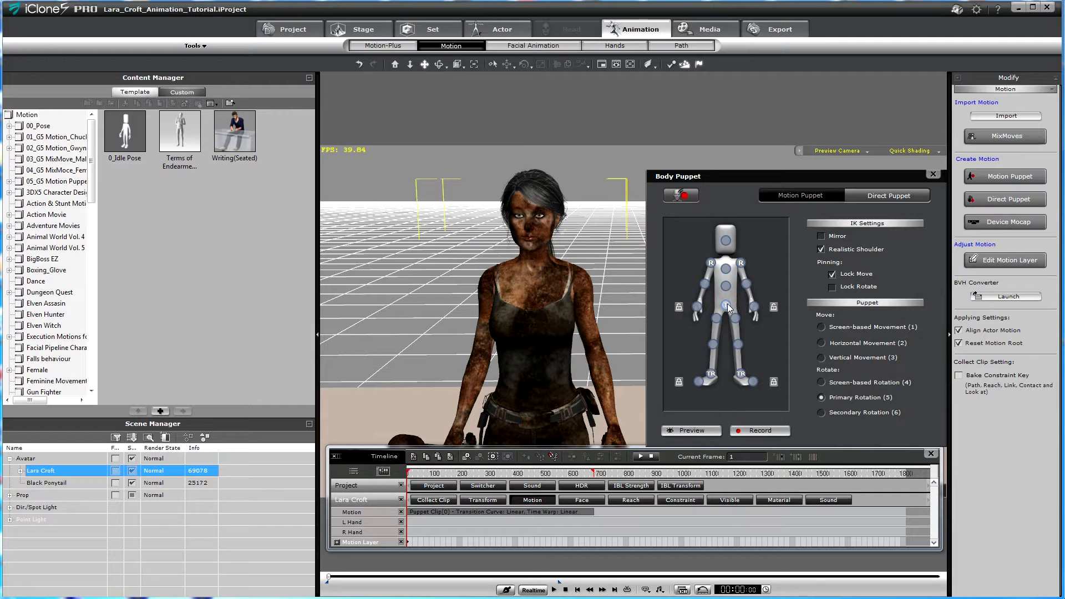
click(725, 305)
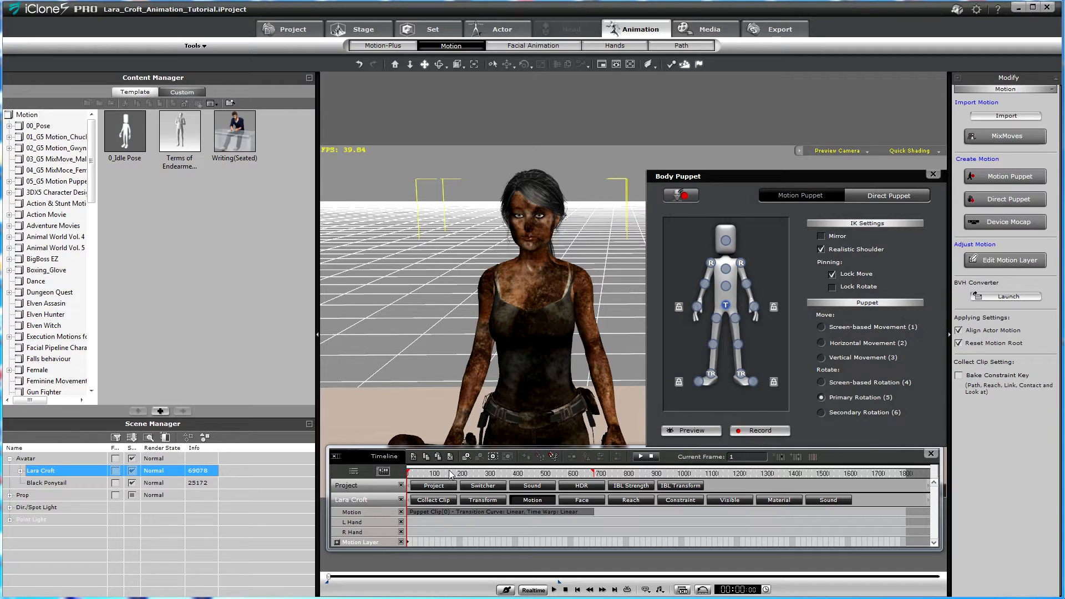
- Open the project Lara_Croft_Animation_Tutorial_02.iProject without saving the current project
click(294, 34)
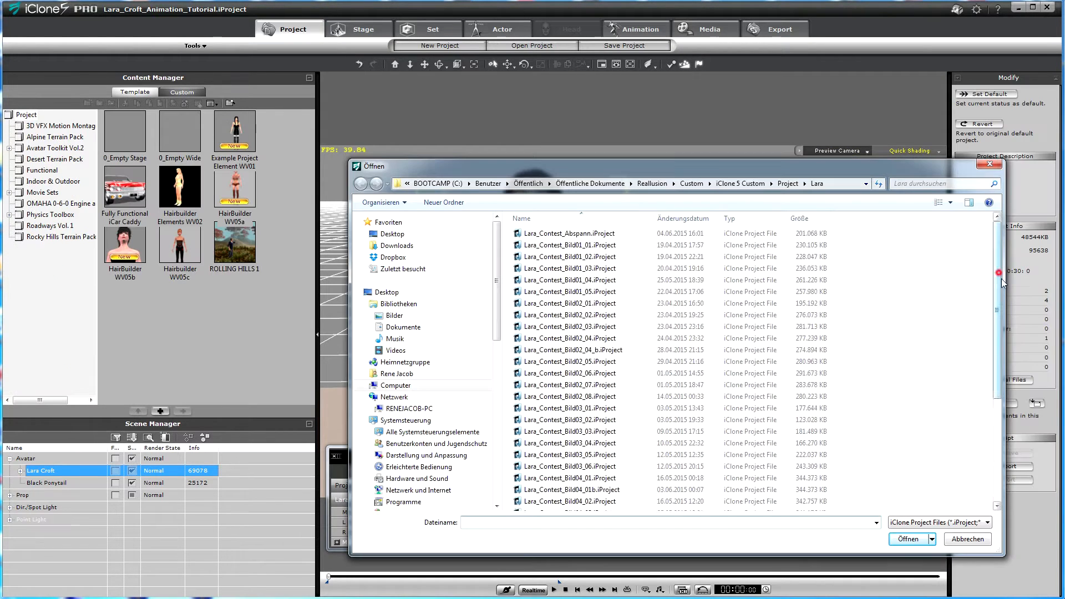
drag(998, 276, 997, 405)
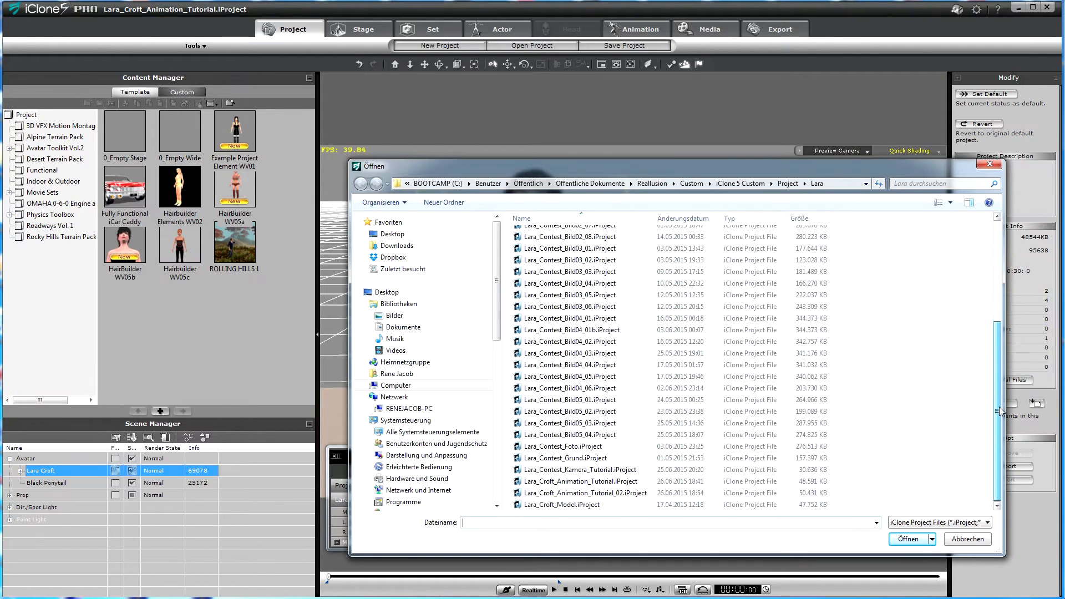
click(609, 494)
click(908, 539)
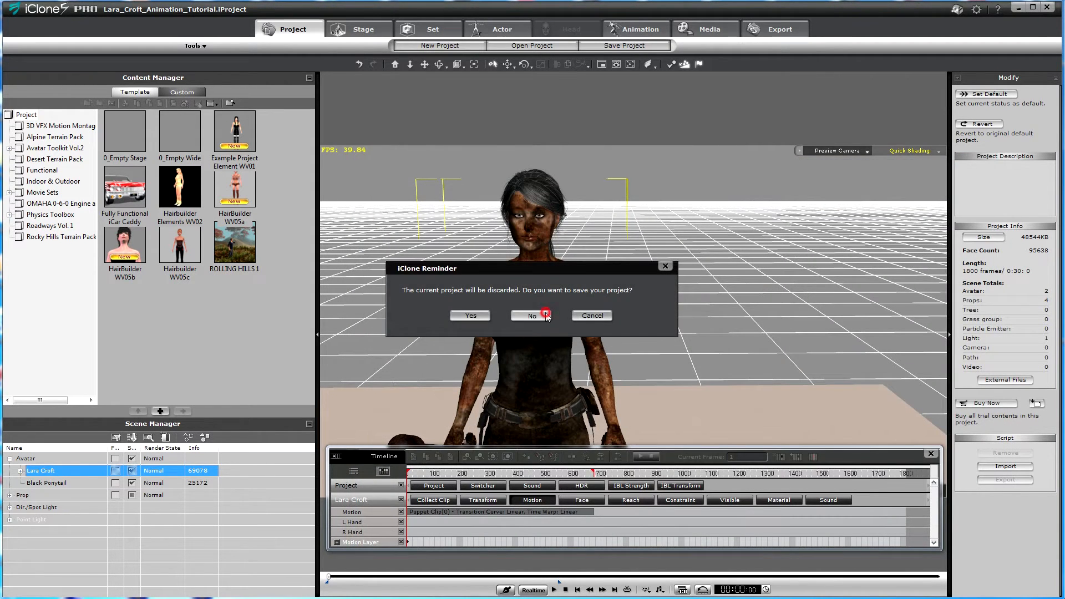
click(545, 315)
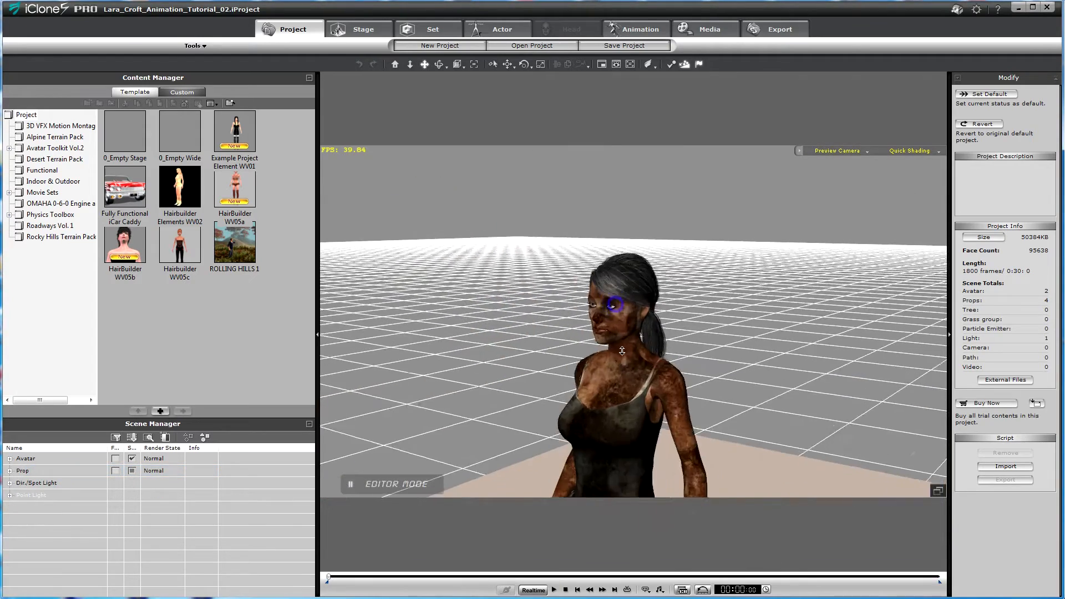
- Play the animation in the opened project while viewing Lara Croft from the front
right_drag(622, 350, 627, 396)
drag(627, 396, 629, 305)
right_drag(629, 305, 716, 347)
mouse_move(715, 347)
mouse_down()
mouse_move(741, 349)
mouse_move(734, 364)
mouse_up()
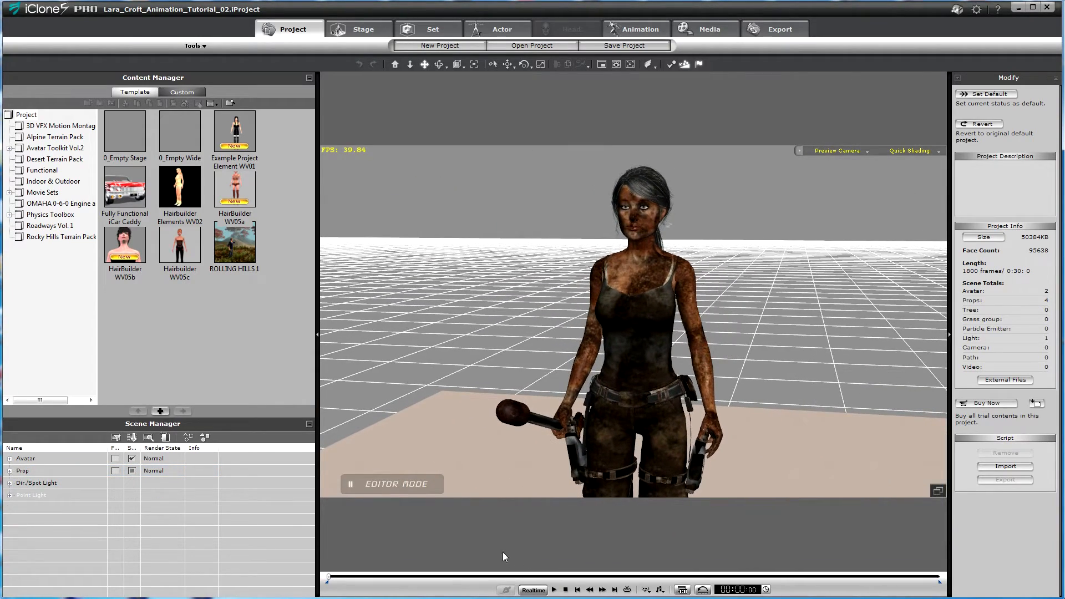
key(space)
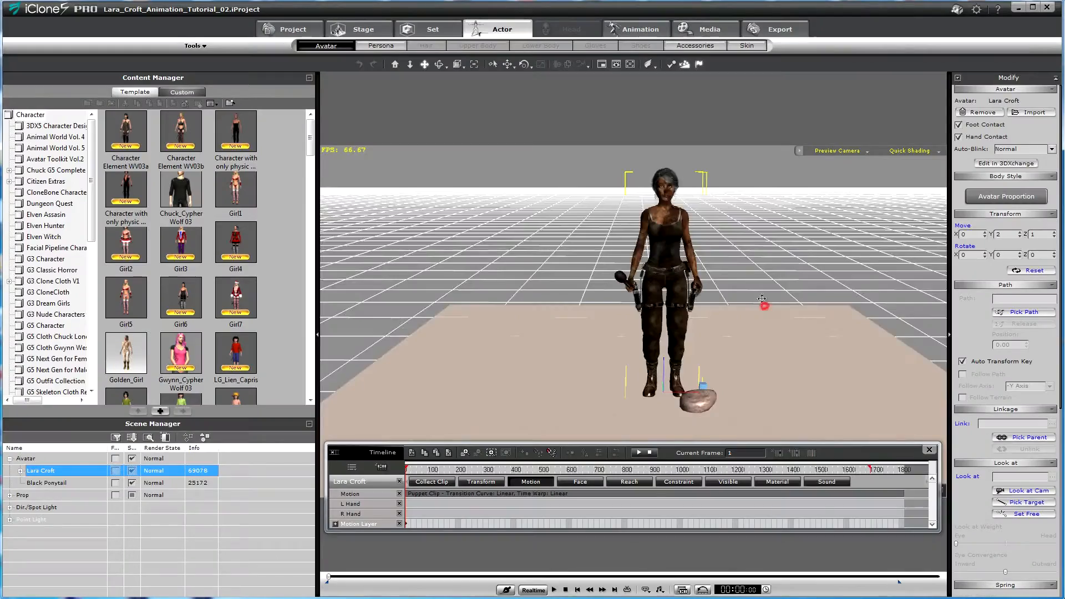
- Add a key to Lara Croft's Motion Layer track at frame 1733 and check the first and last keys
drag(762, 299, 738, 303)
right_drag(746, 311, 749, 274)
drag(749, 273, 744, 300)
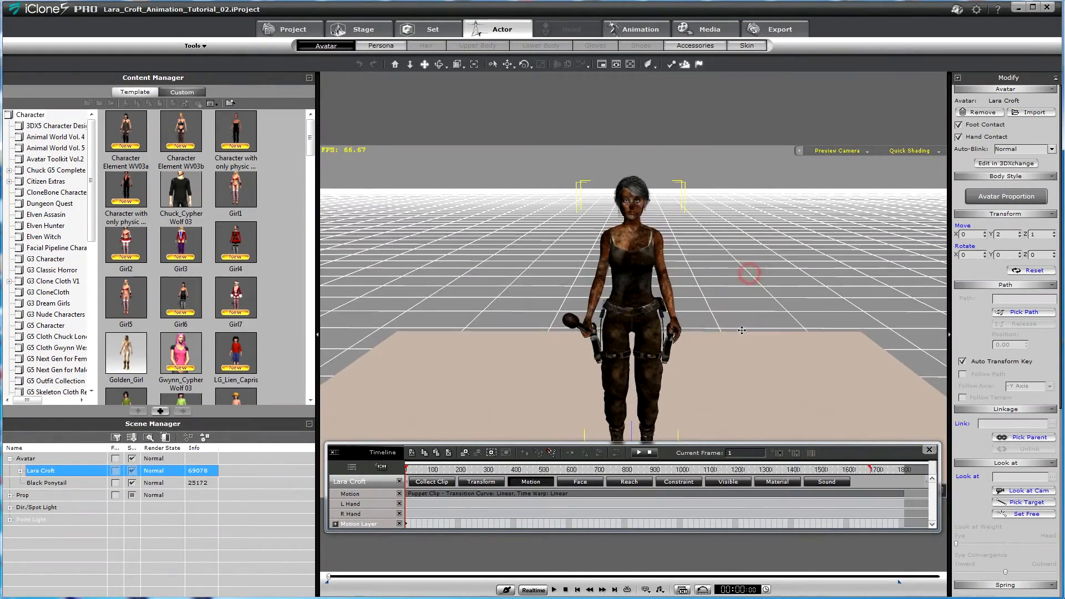
right_drag(746, 298, 746, 311)
middle_drag(746, 311, 788, 314)
mouse_move(788, 315)
mouse_down()
mouse_move(795, 304)
mouse_move(779, 307)
mouse_up()
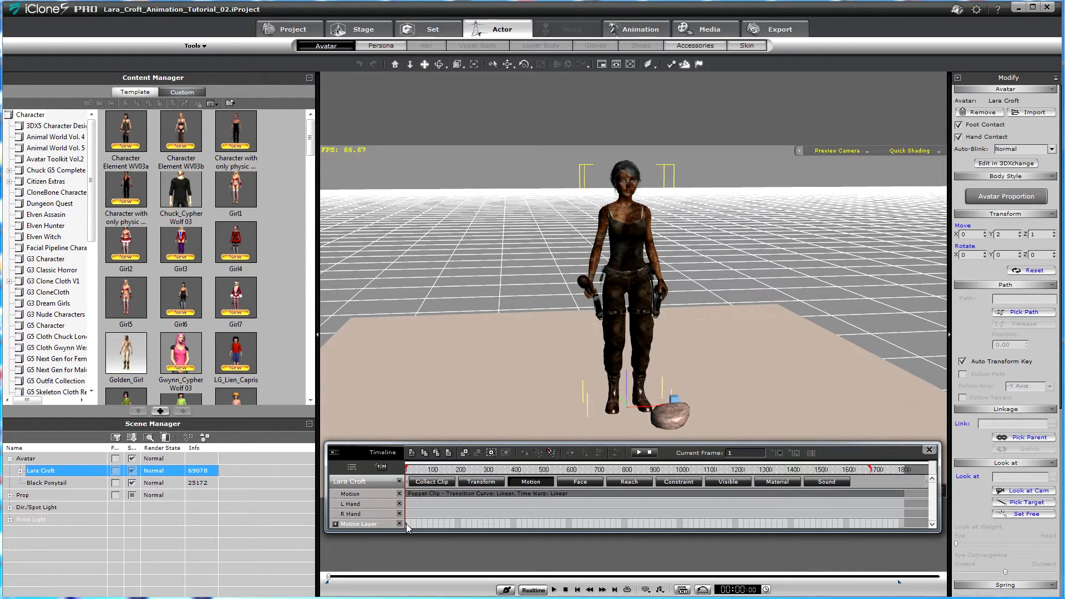
drag(407, 526, 884, 525)
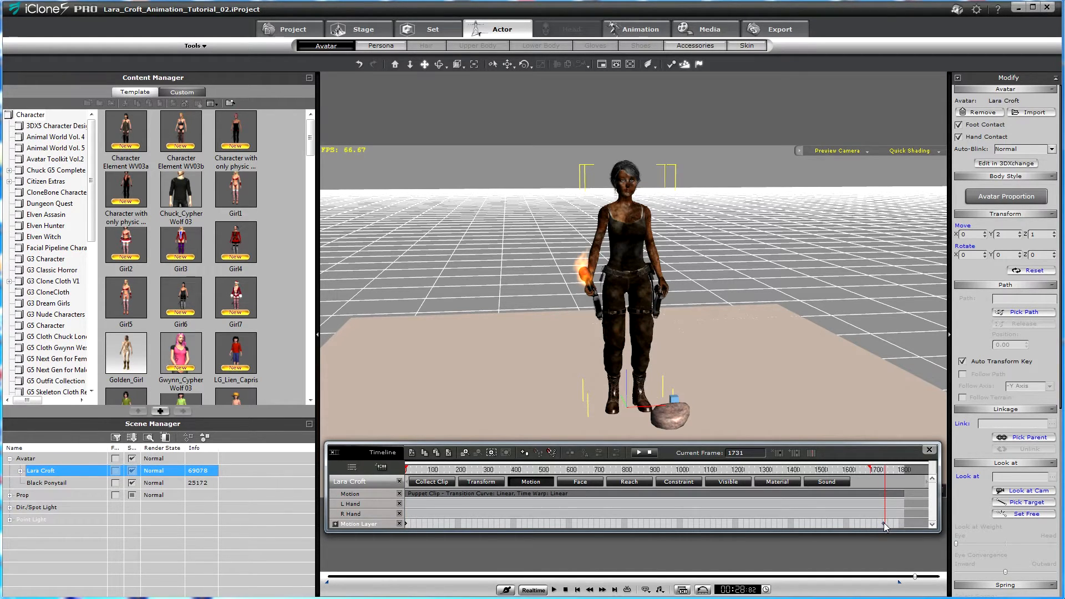
double_click(406, 524)
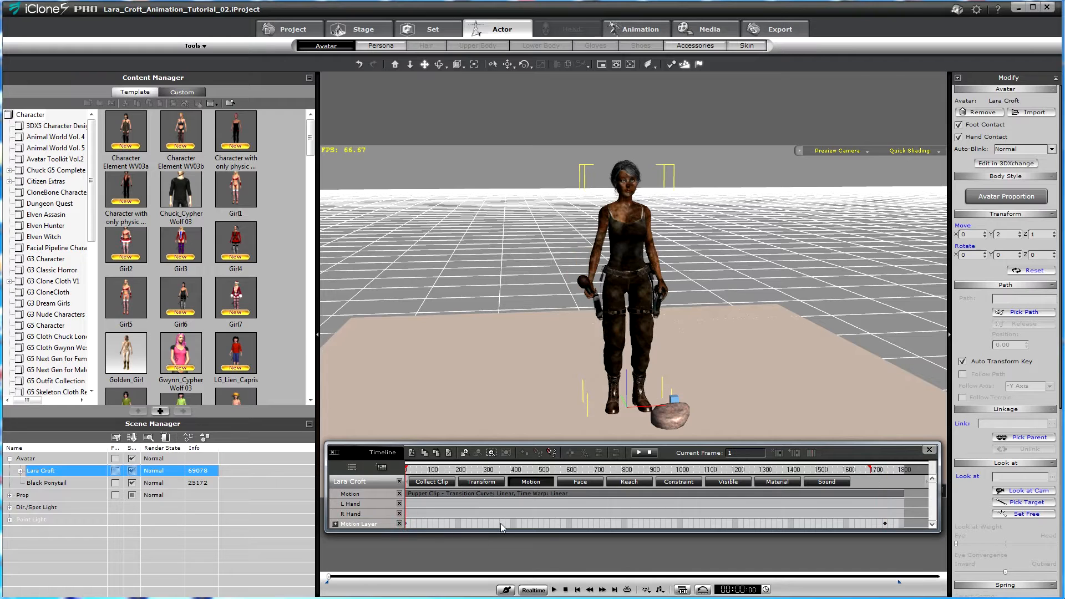
double_click(884, 524)
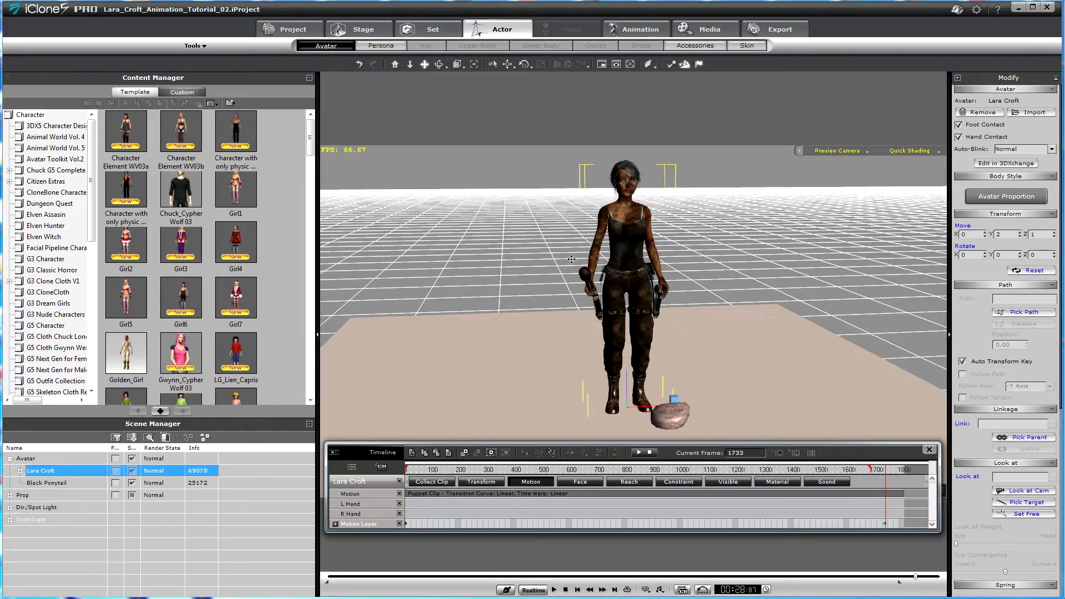
- Show the Torso, Head, arm, finger and leg sub-tracks of the Motion Layer and reposition the timeline so they are visible
click(335, 524)
click(347, 532)
click(349, 542)
click(350, 553)
click(351, 562)
click(352, 572)
click(351, 583)
click(349, 592)
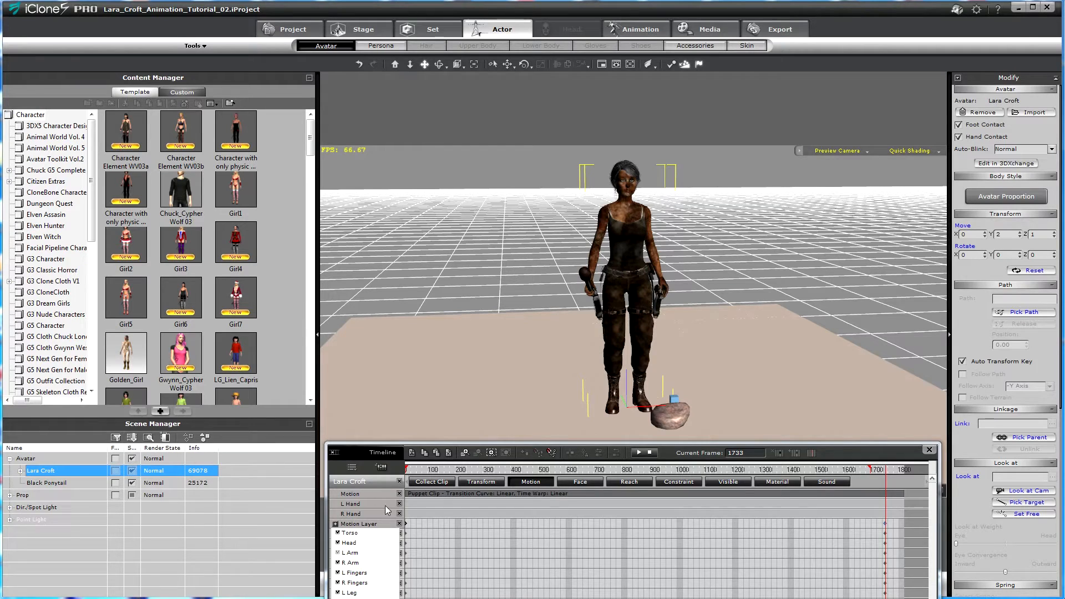
drag(347, 452, 347, 407)
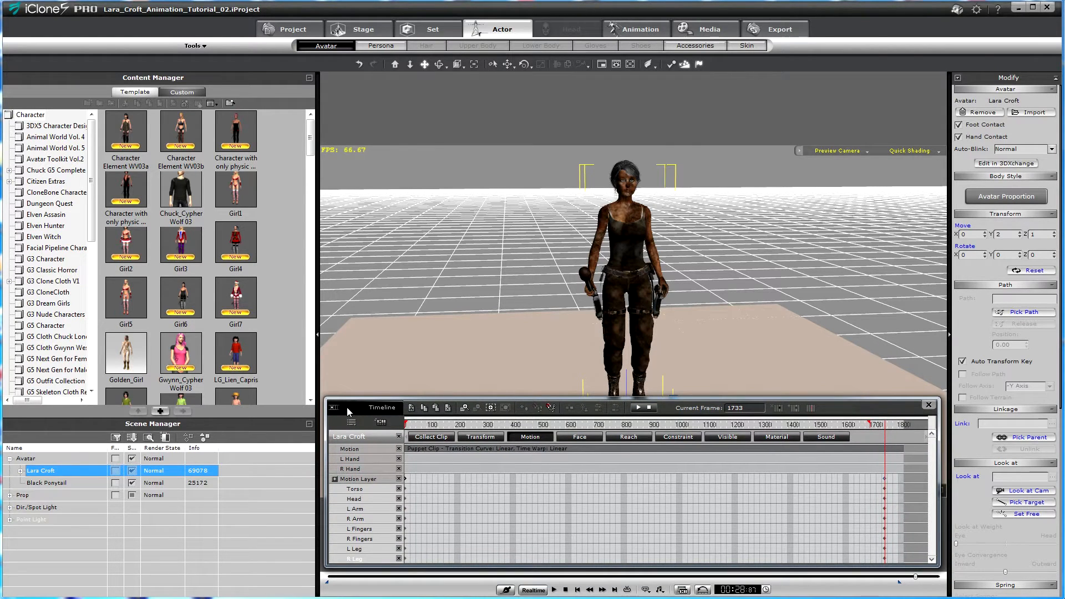
- Try a Motion Layer key at frame 85 for Lara Croft, then delete that key
click(408, 424)
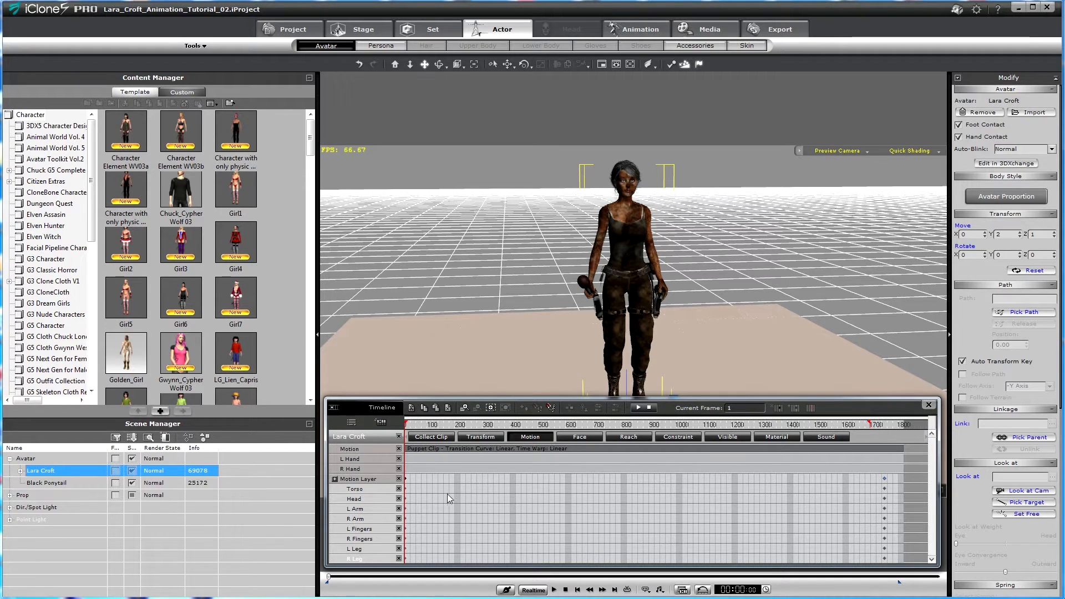
key(space)
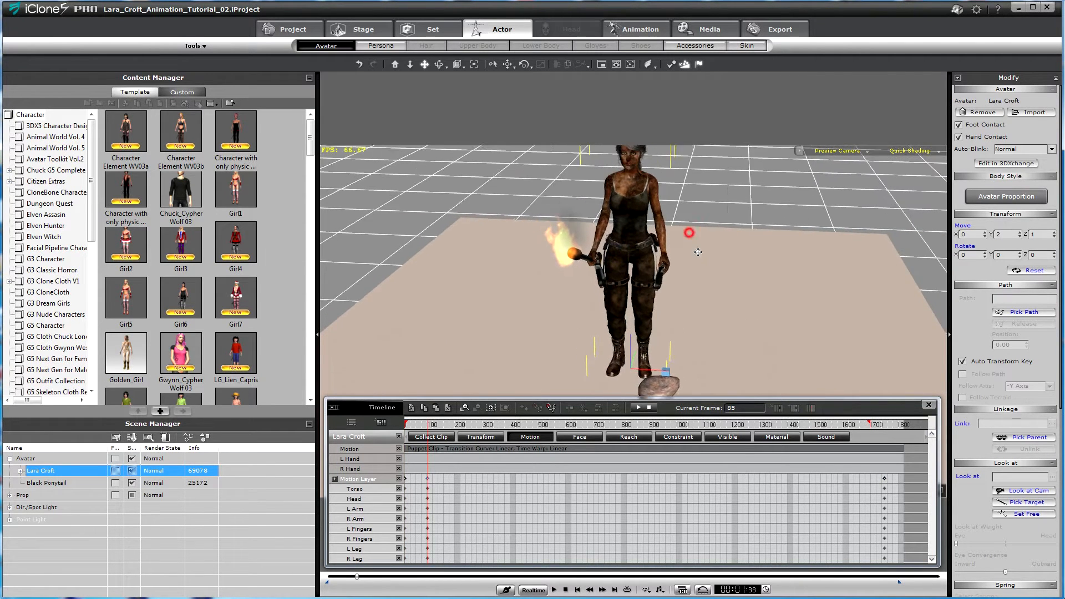
scroll(638, 239, up, 5)
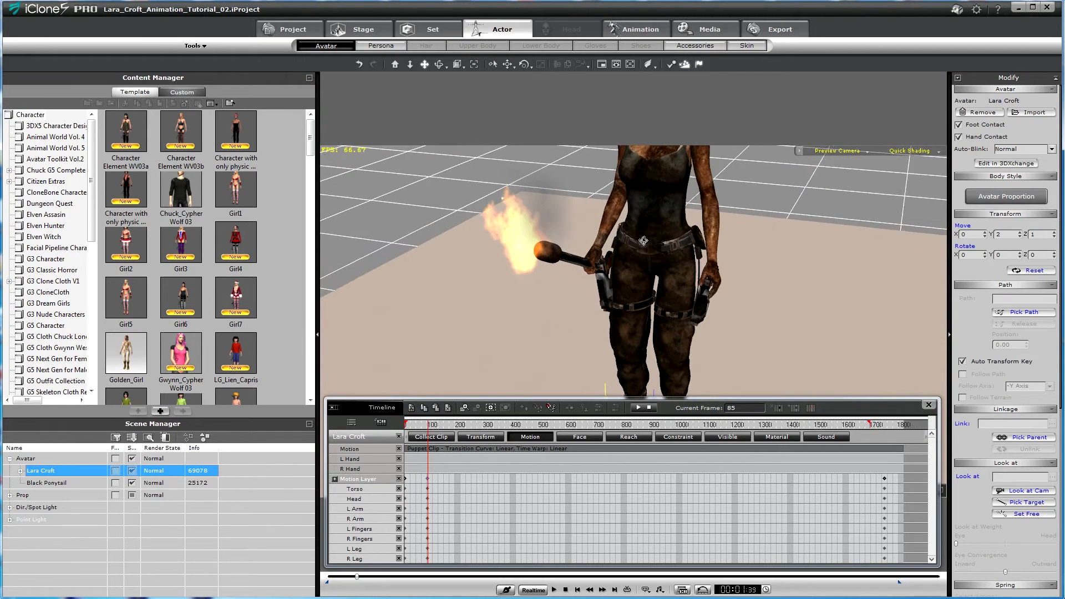
scroll(638, 239, down, 4)
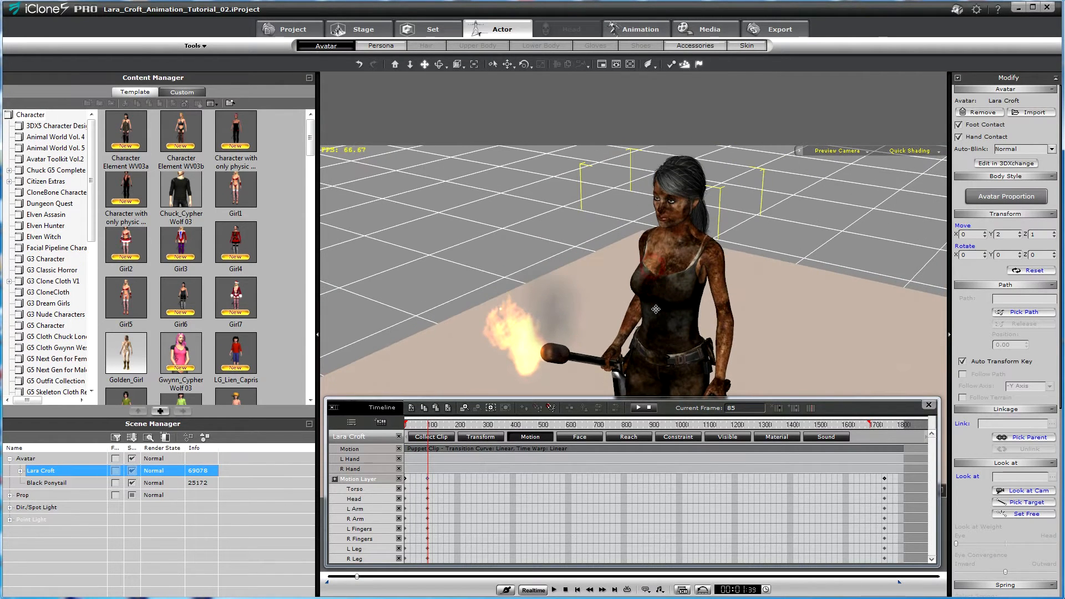
scroll(655, 309, down, 3)
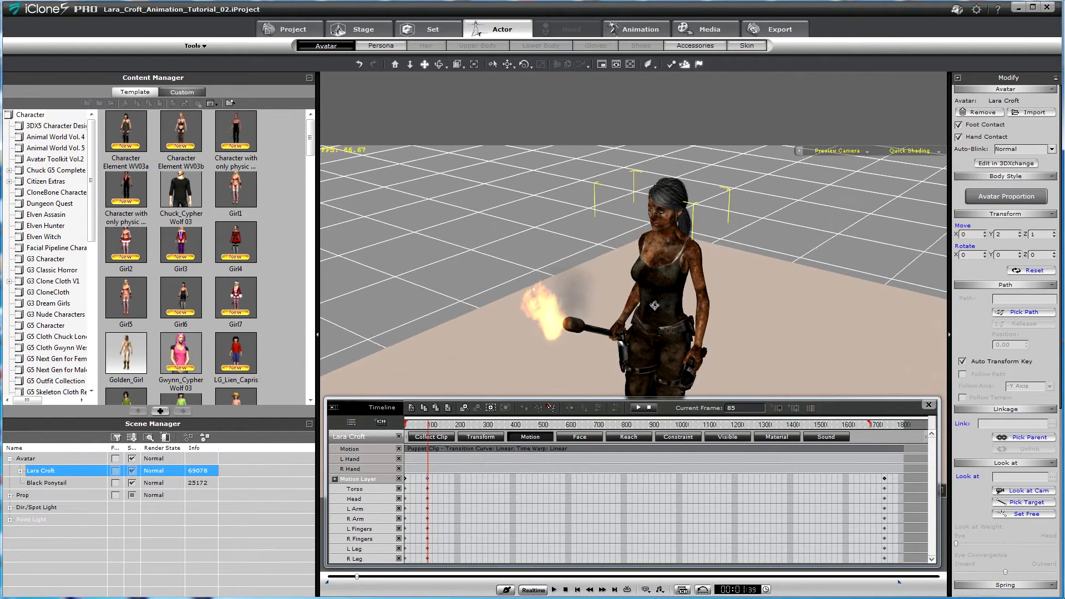
right_drag(669, 308, 511, 319)
click(429, 480)
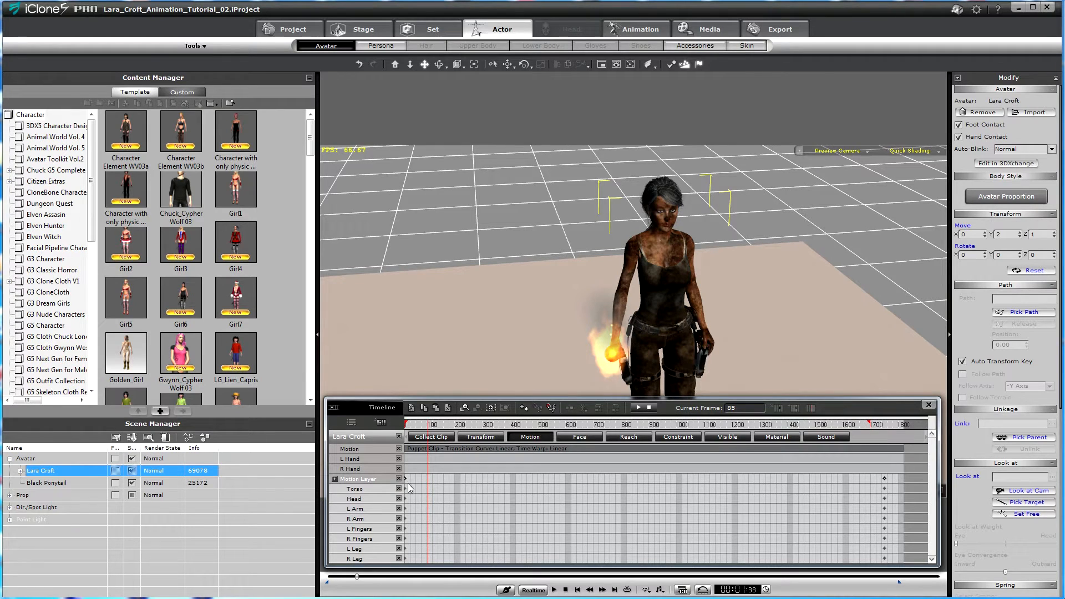
- Open Edit Motion Layer for Lara Croft at frame 1, turn off Bone Edit Mode and place the dialog beside her
click(406, 481)
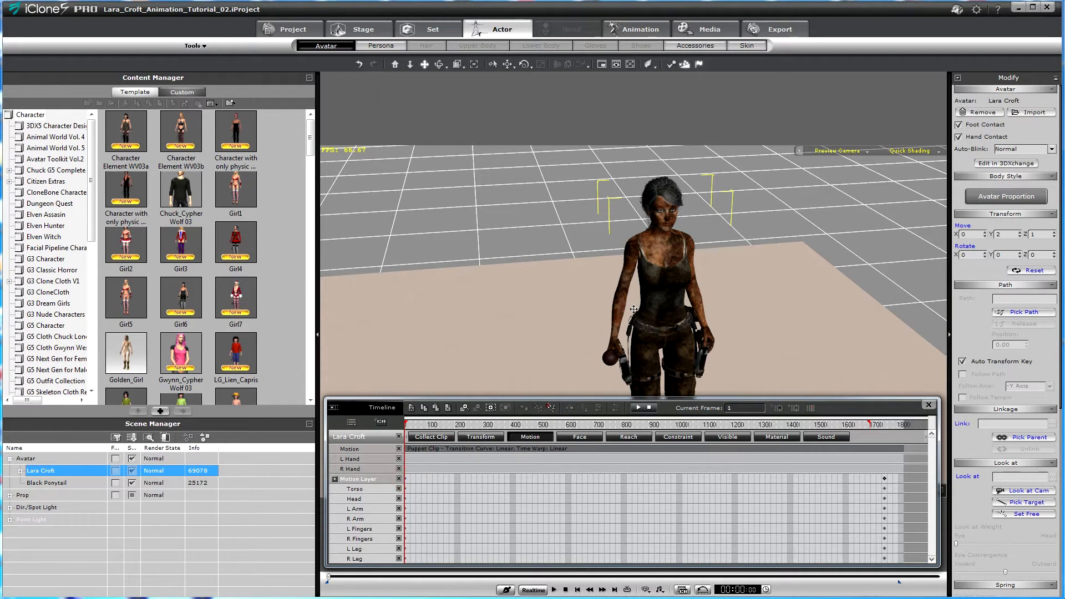
click(638, 29)
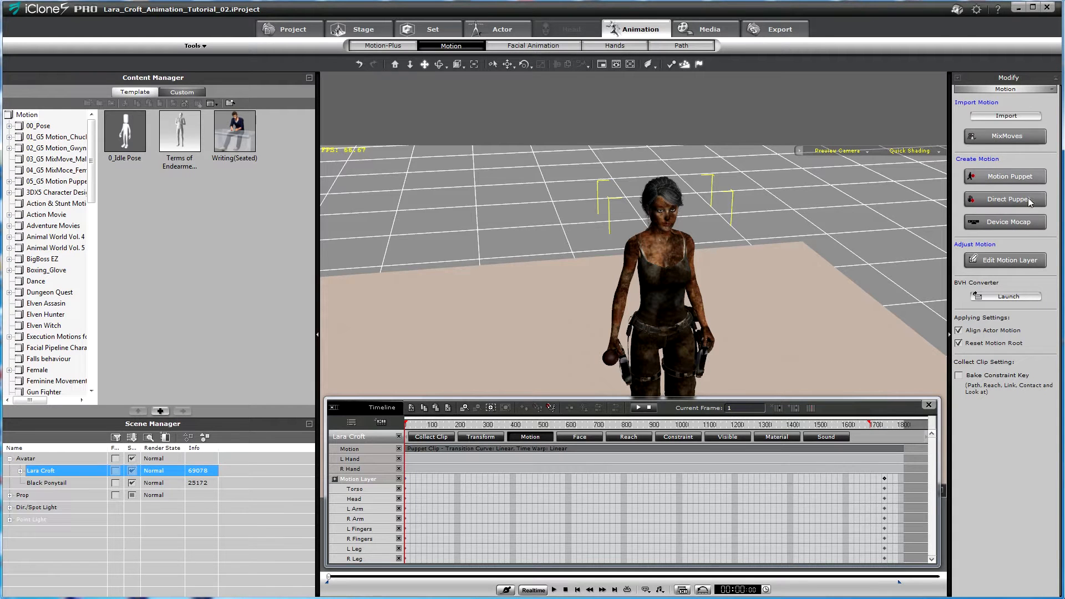
click(1016, 261)
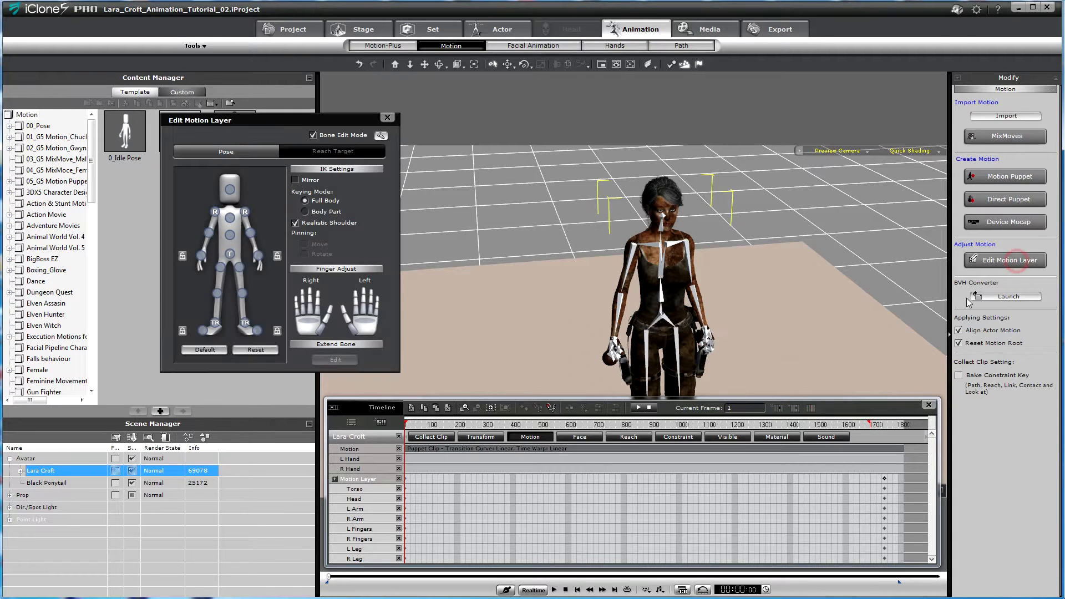
click(314, 134)
drag(282, 118, 410, 127)
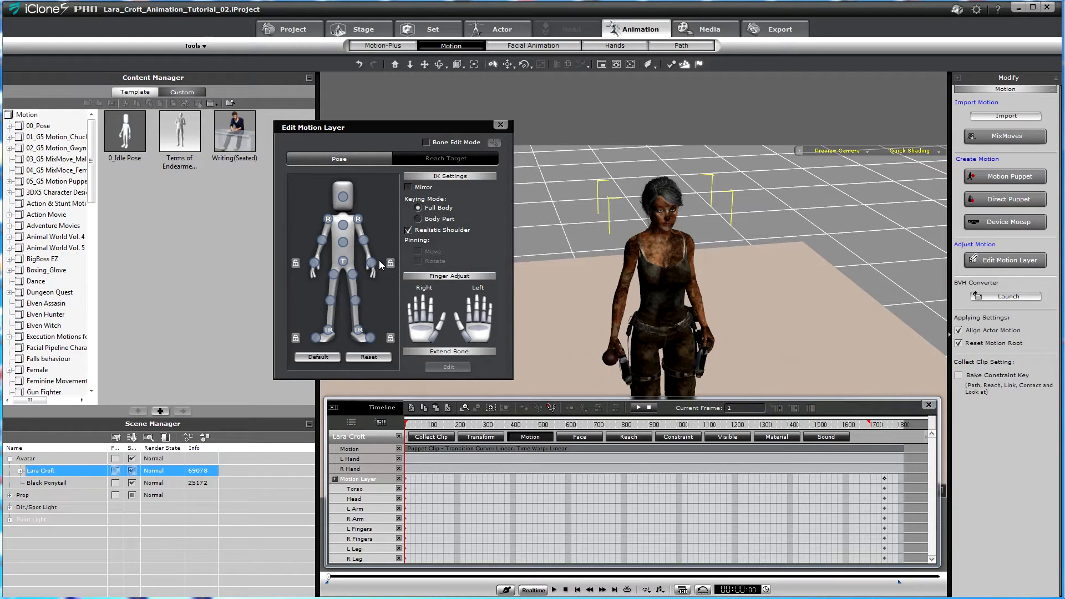
- Rotate Lara Croft's right forearm at frame 1 to bend the elbow and bring the hand up in front
click(328, 219)
click(418, 261)
click(322, 240)
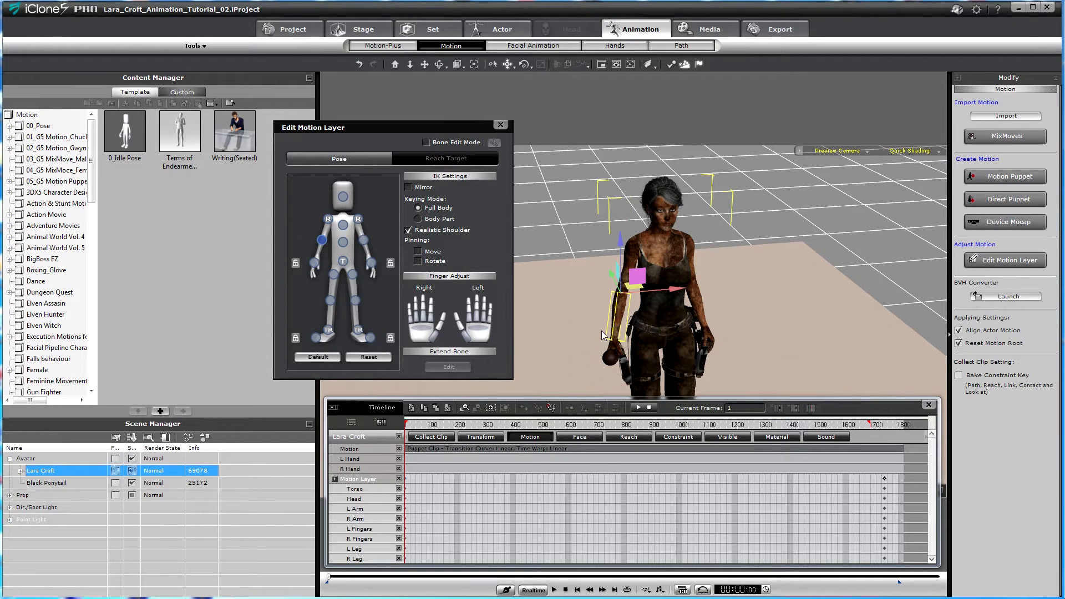
click(604, 331)
drag(641, 318, 589, 266)
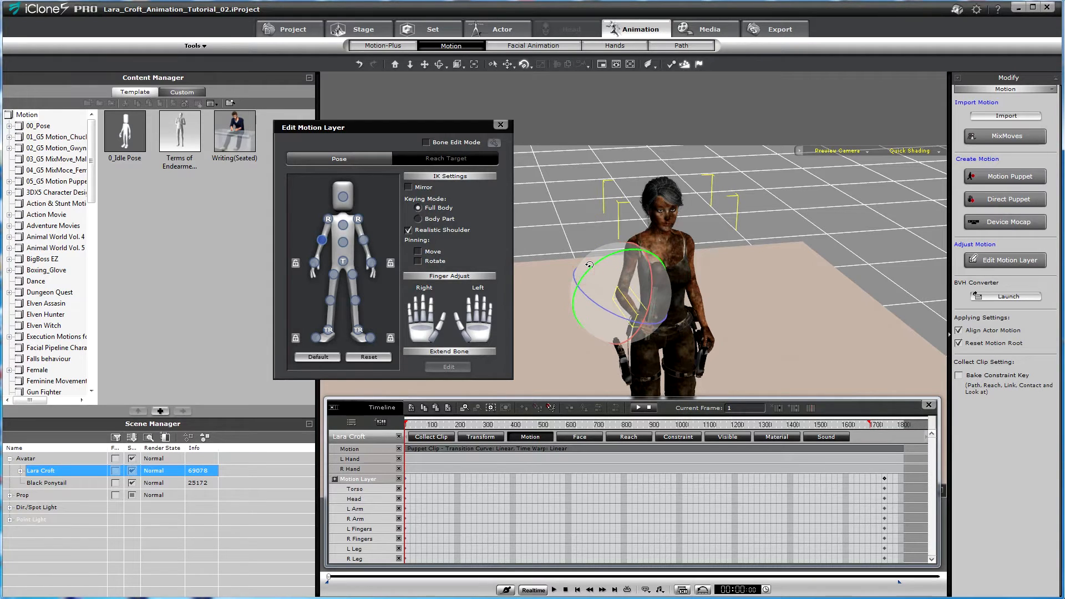
- Refine the rotation of the right upper arm, forearm and hand at frame 1 so the torch is held upright
click(327, 218)
drag(611, 208, 616, 207)
click(323, 239)
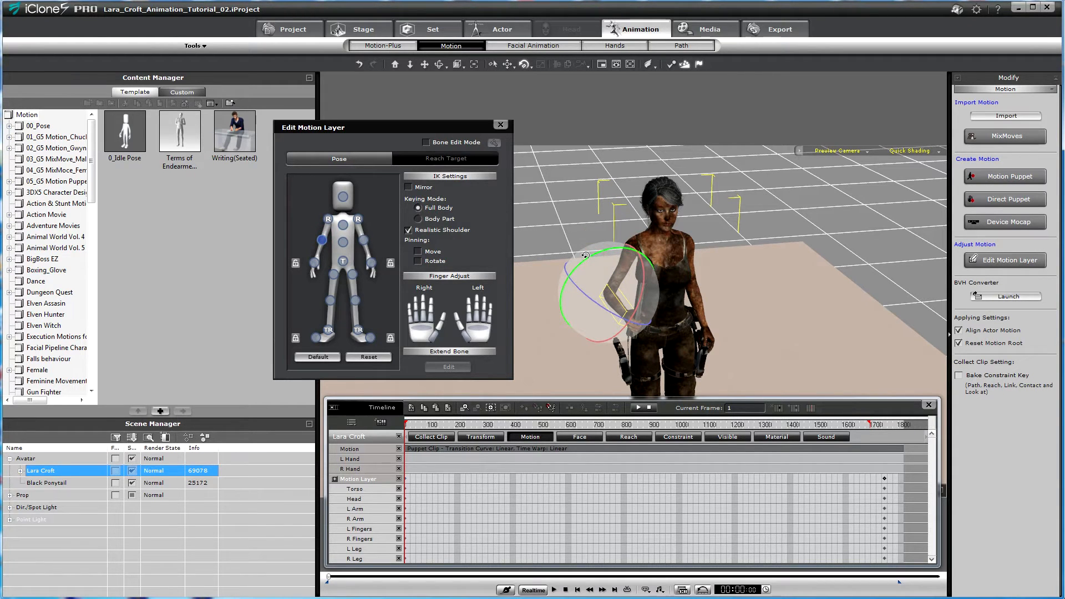
click(314, 262)
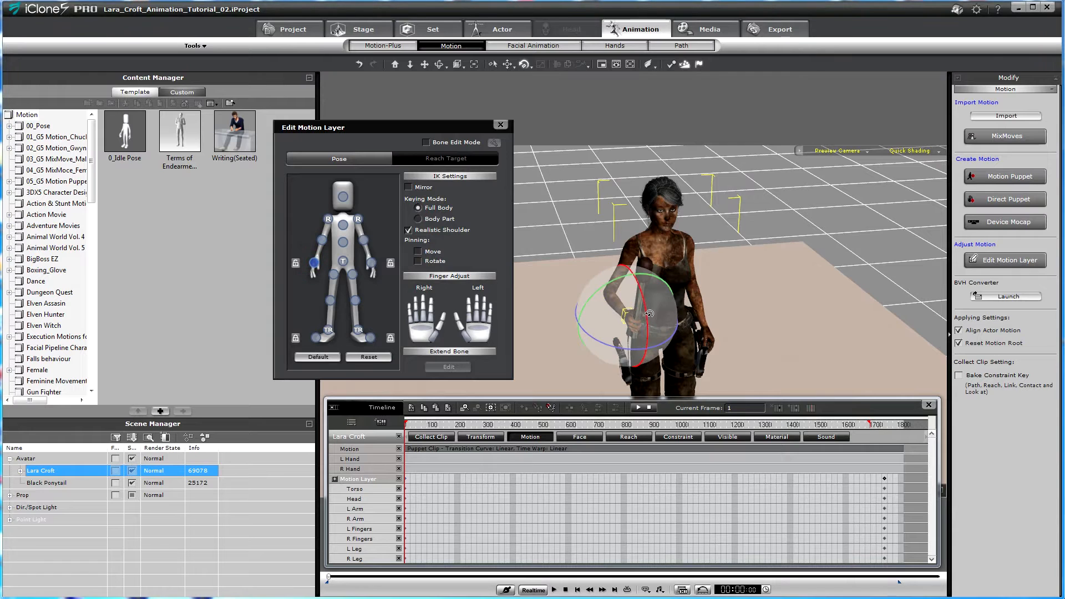
- Examine the raised right arm and torch from several angles and distances
mouse_move(757, 311)
alt+right_down()
mouse_move(821, 310)
mouse_move(759, 310)
alt+right_up()
alt+drag(760, 309, 759, 255)
alt+right_drag(759, 255, 647, 278)
alt+drag(696, 275, 638, 275)
alt+right_drag(718, 286, 643, 291)
alt+drag(641, 293, 831, 304)
alt+right_drag(832, 311, 843, 220)
alt+drag(843, 220, 773, 271)
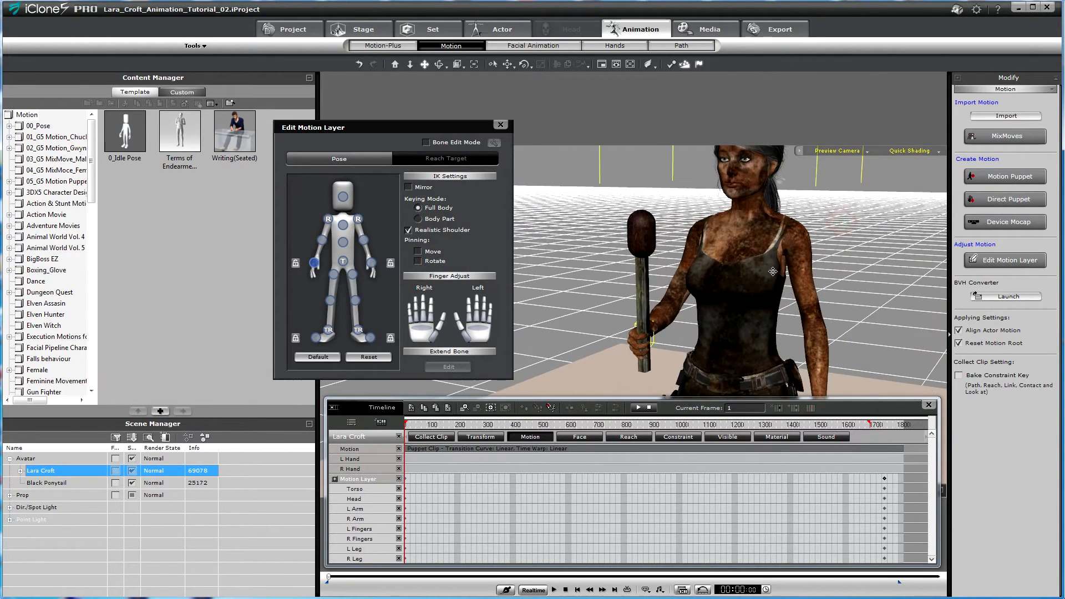
scroll(776, 252, down, 3)
alt+right_drag(775, 252, 818, 311)
alt+drag(819, 318, 845, 250)
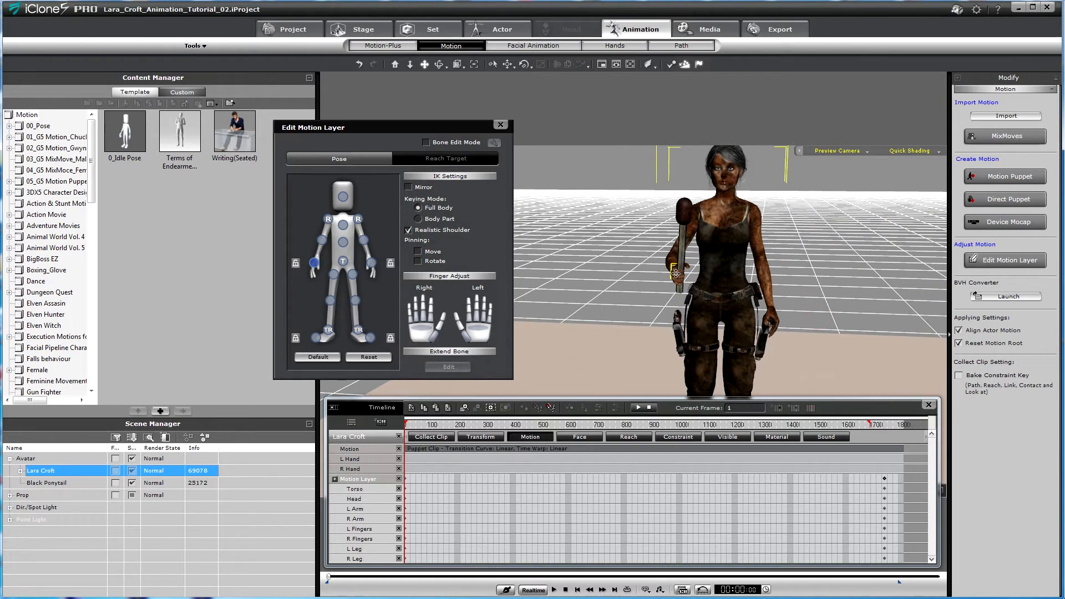
alt+right_drag(730, 236, 732, 300)
alt+drag(732, 325, 764, 298)
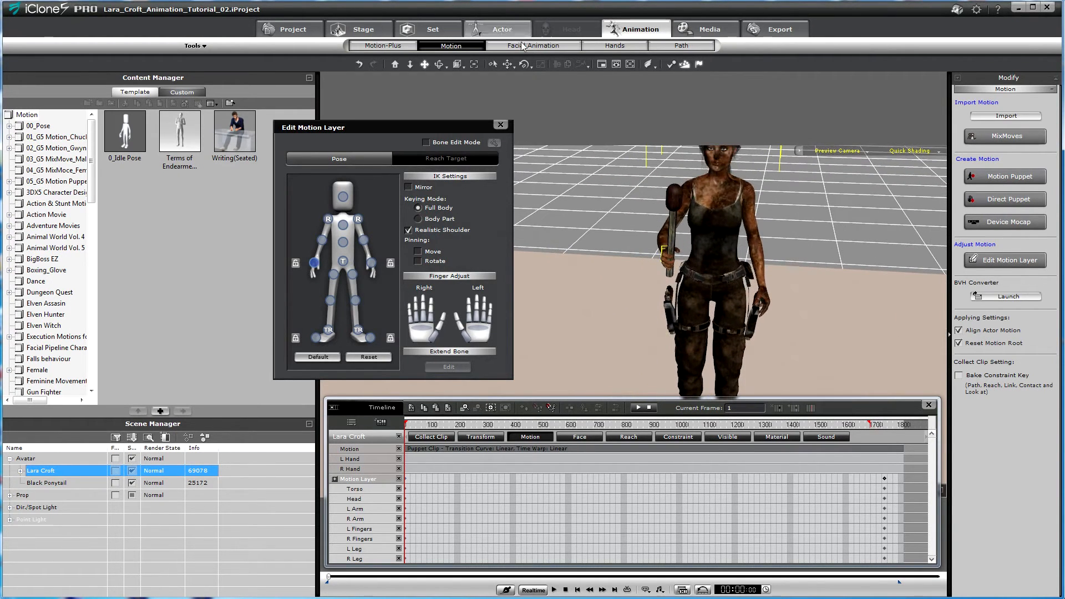
- Turn off Hand Contact for the Lara Croft avatar and frame her whole body in the view
click(498, 30)
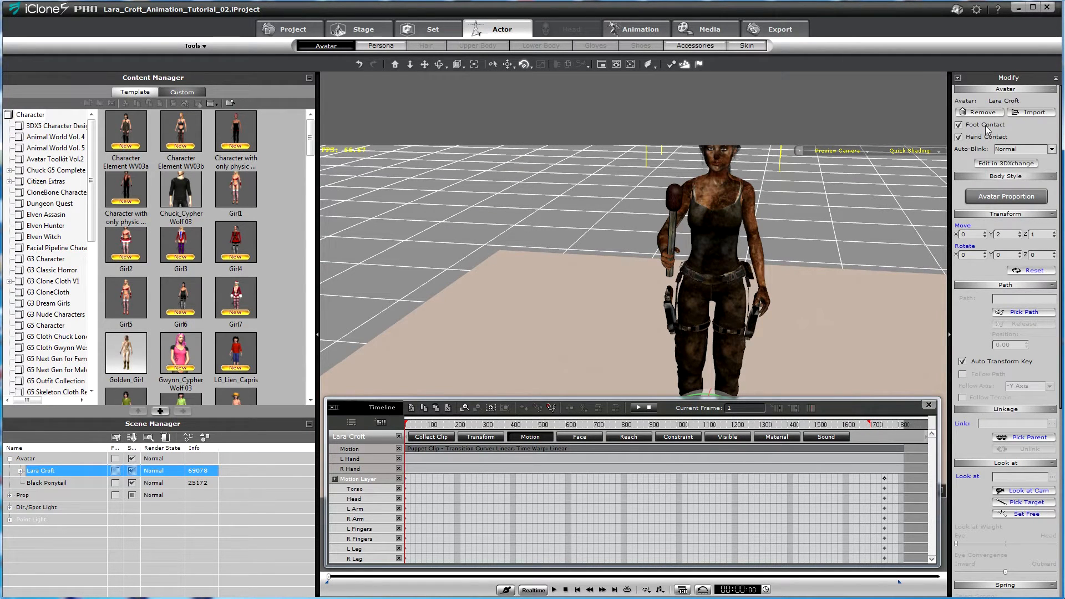
click(958, 137)
key(x)
drag(824, 334, 793, 213)
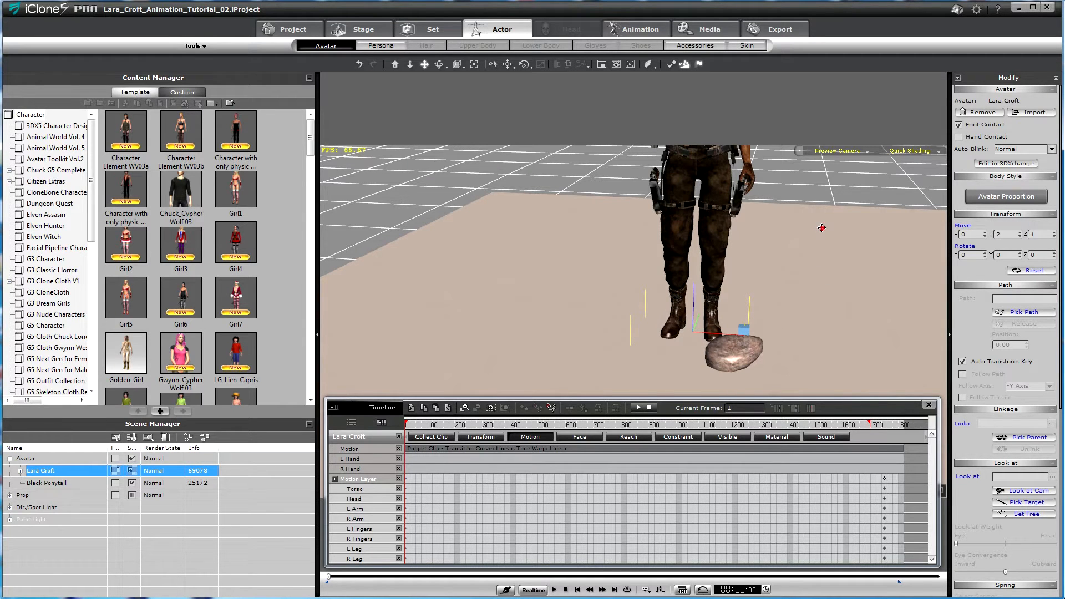
drag(821, 227, 837, 274)
right_drag(836, 257, 801, 304)
mouse_move(799, 295)
mouse_down()
mouse_move(773, 318)
mouse_move(793, 283)
mouse_up()
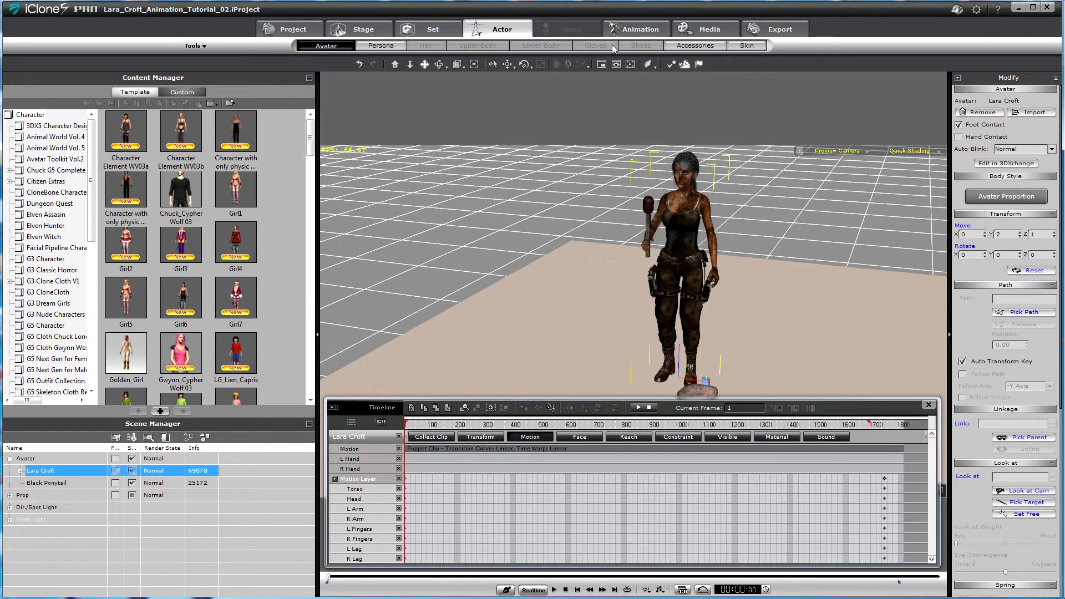
- Reopen Edit Motion Layer and add Motion Layer keys for Lara Croft at about frame 120 and at frame 303
click(638, 28)
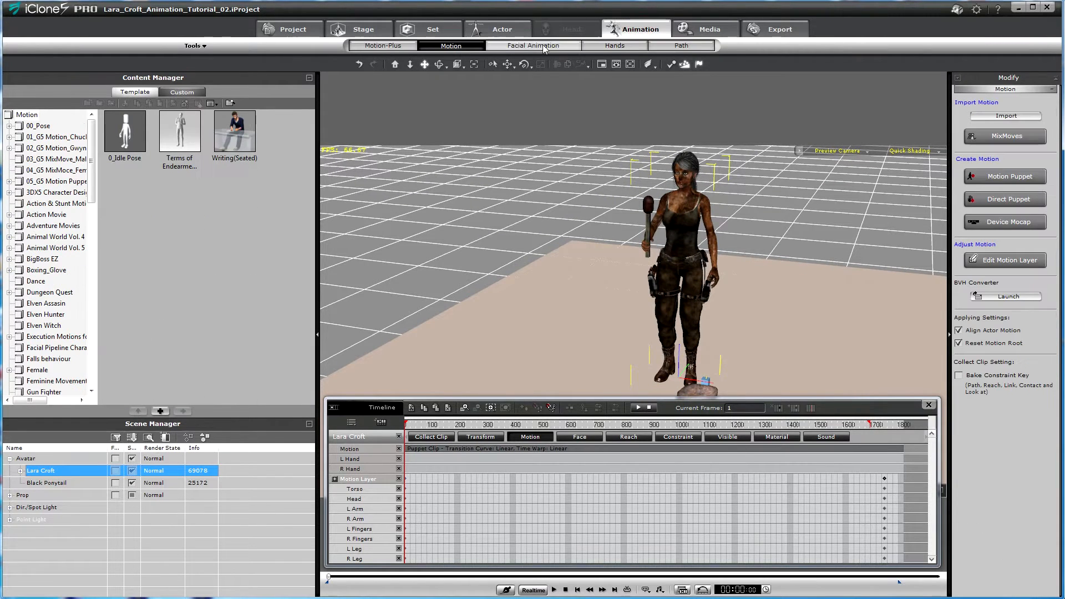
click(1008, 257)
mouse_move(412, 121)
mouse_down()
mouse_move(446, 97)
mouse_move(398, 108)
mouse_up()
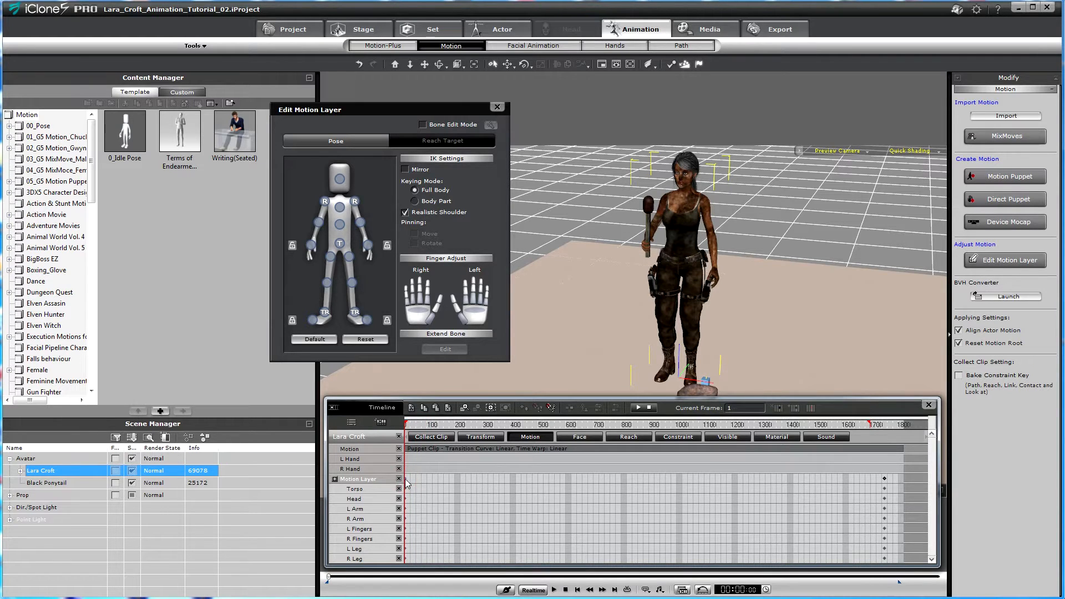
click(441, 426)
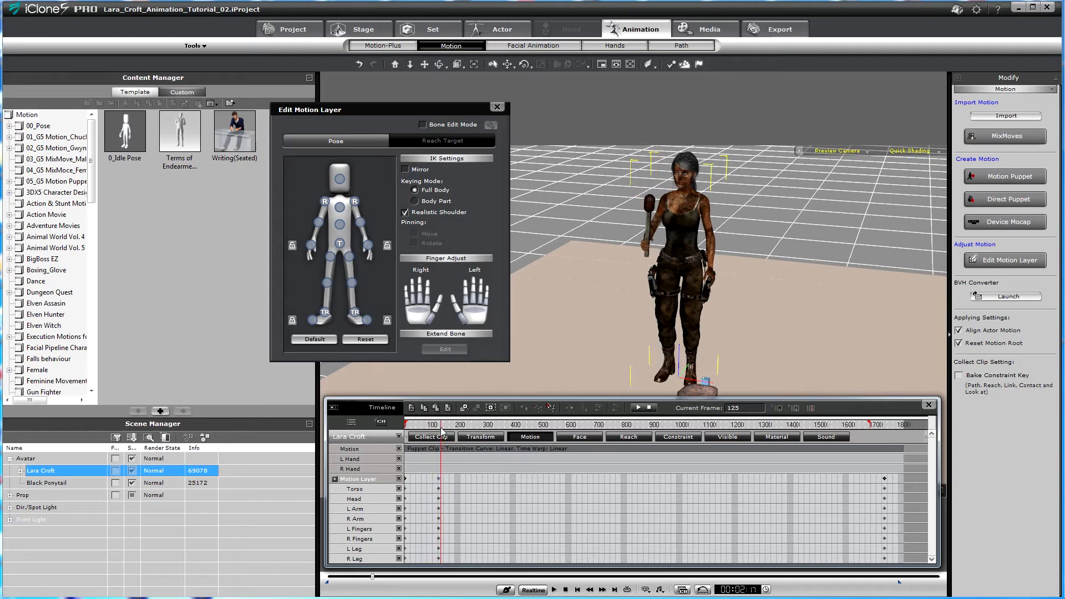
double_click(439, 478)
double_click(488, 479)
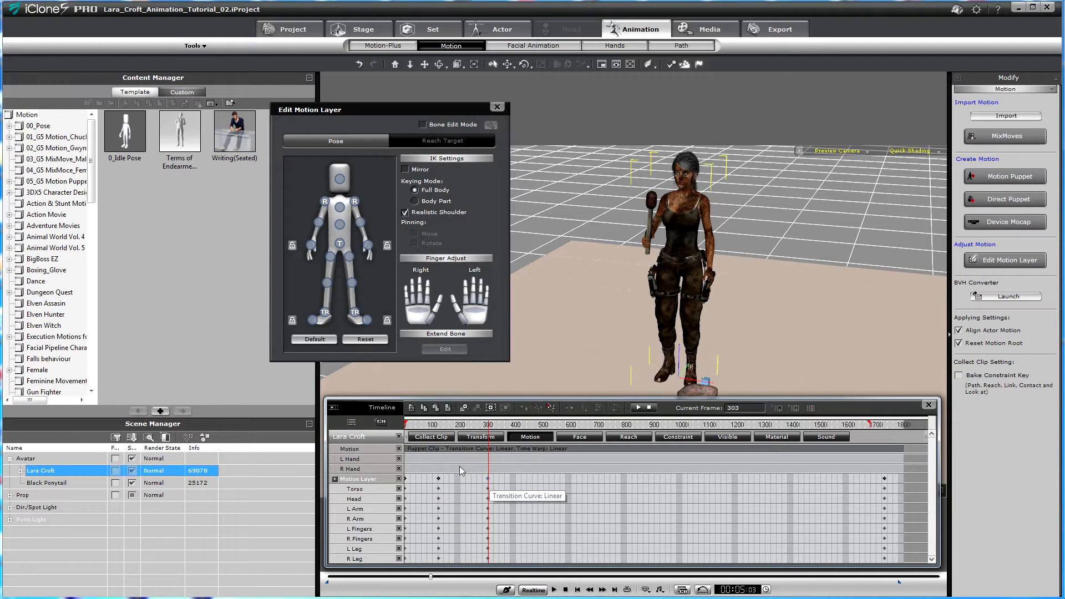
- Preview the motion from the second Motion Layer key and move the key at frame 303 to frame 239
click(438, 424)
key(space)
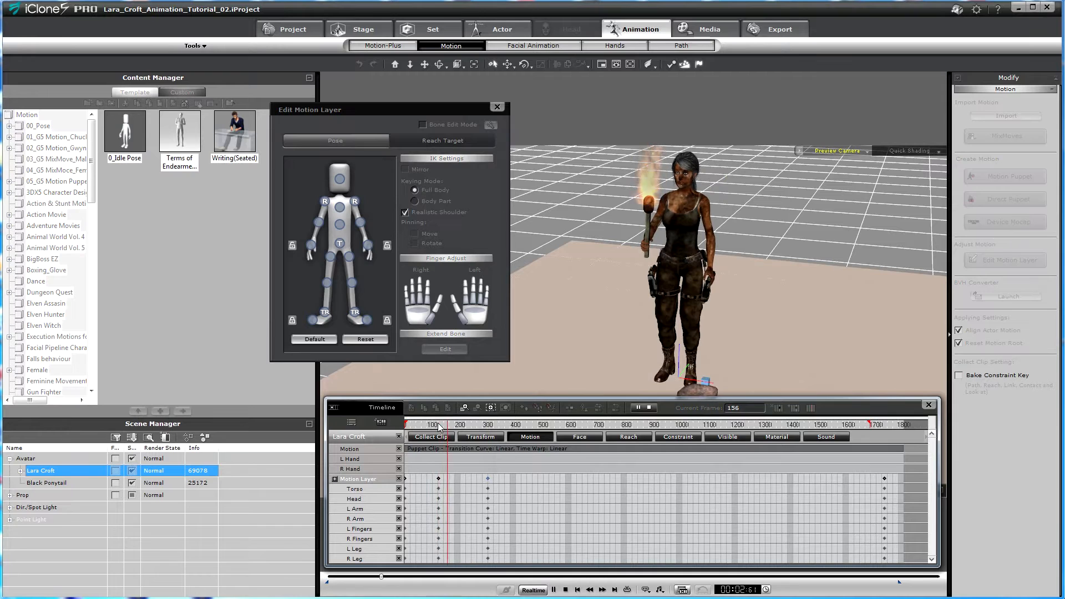
key(space)
drag(488, 480, 473, 480)
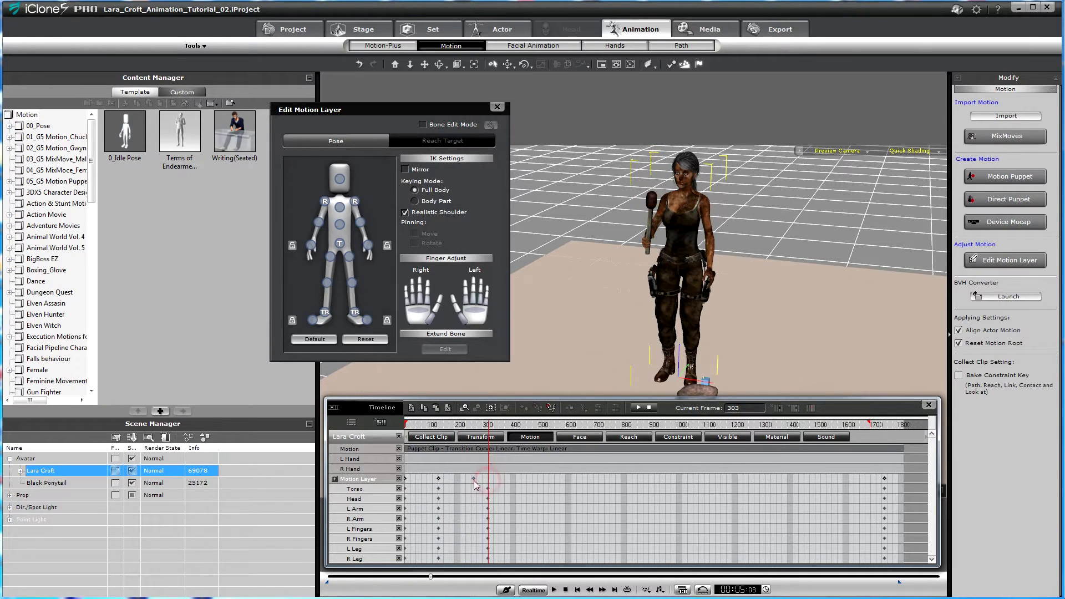
click(471, 481)
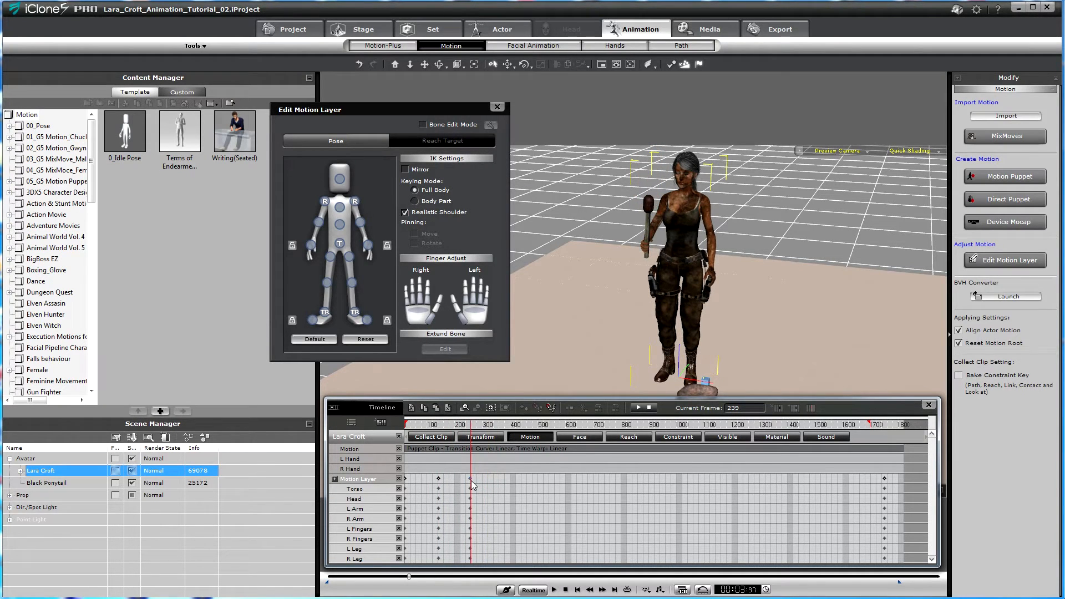
- Lower Lara Croft's hips at frame 239 into a crouch, then close the Edit Motion Layer dialog
click(339, 245)
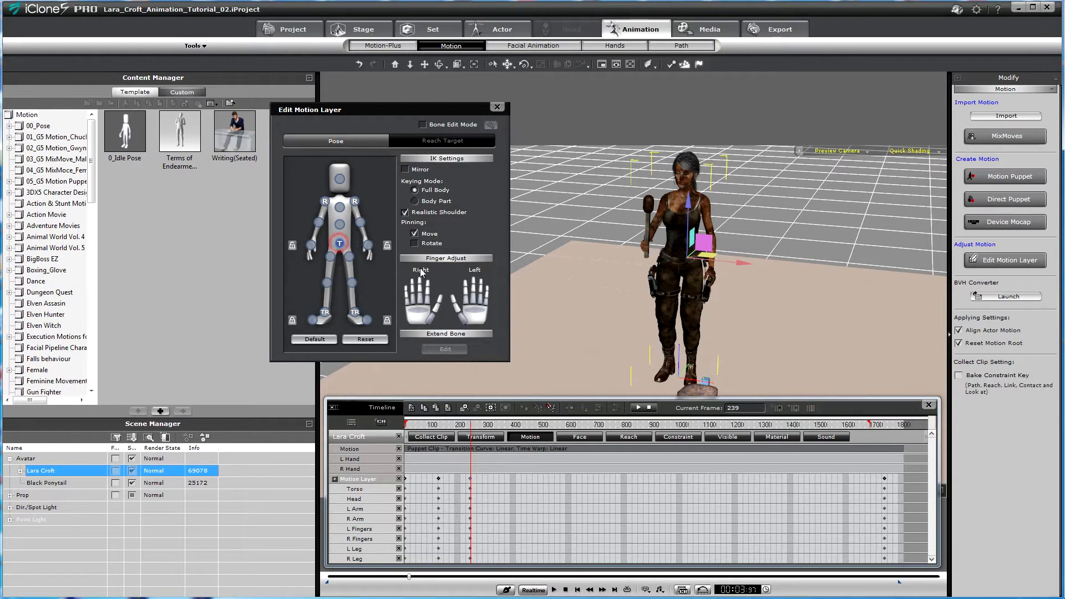
drag(694, 206, 696, 267)
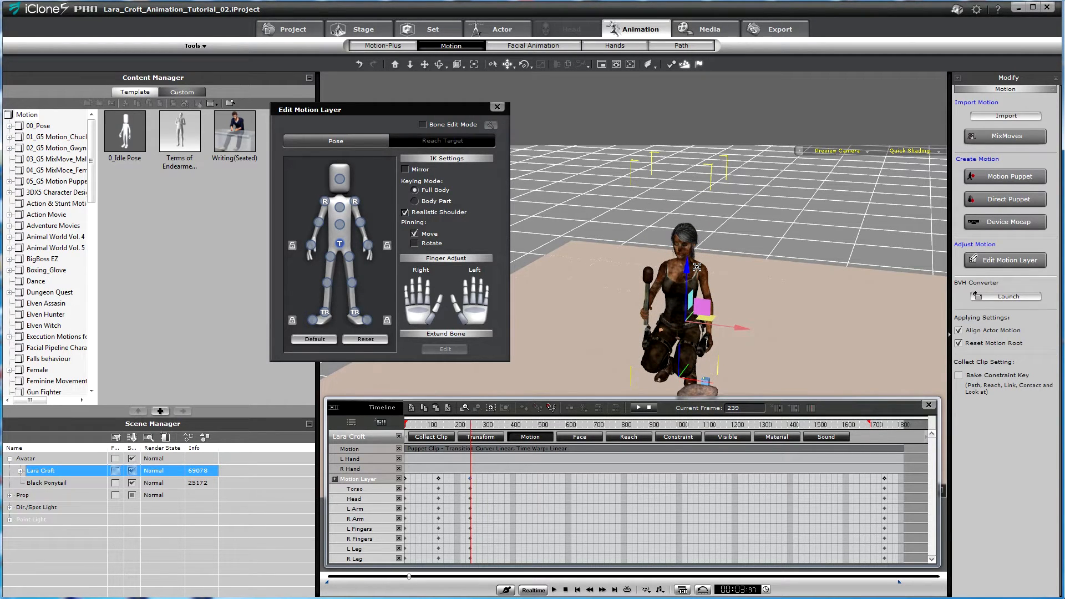
drag(697, 267, 697, 269)
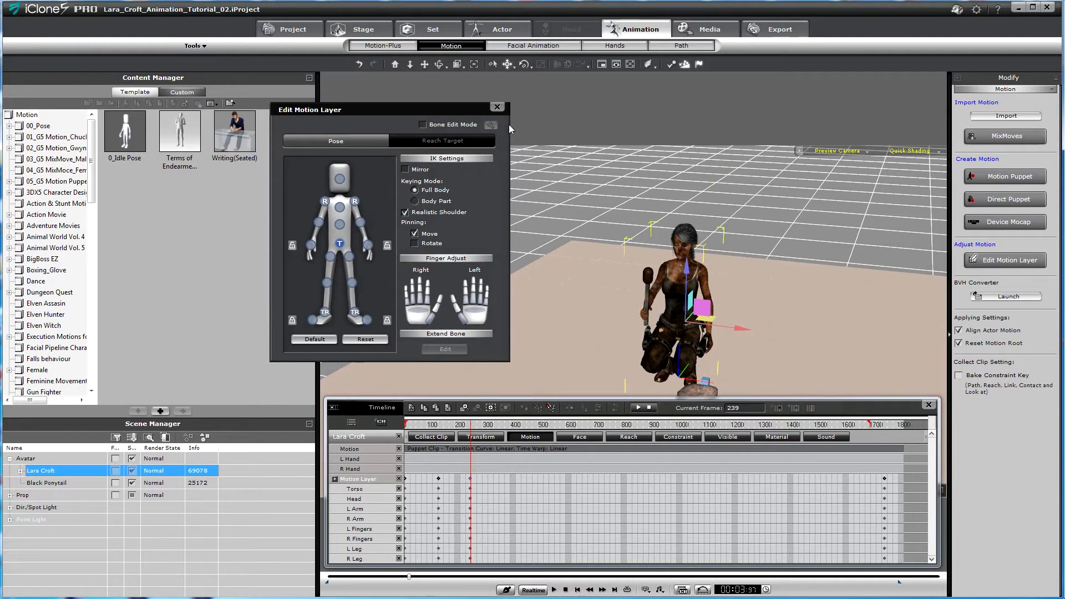
click(498, 108)
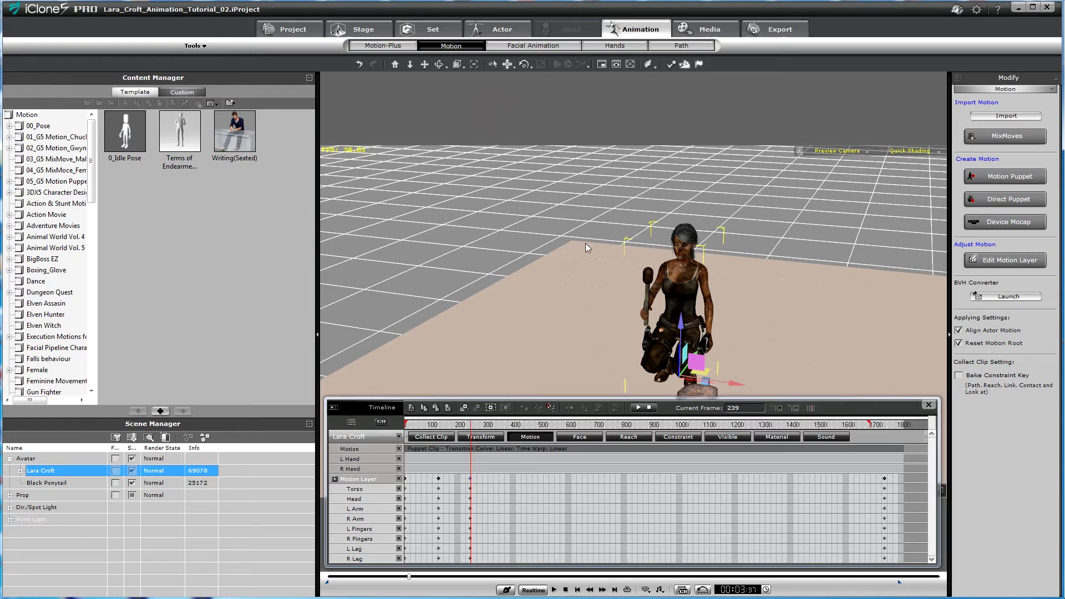
- Inspect the bare skin patch on Lara Croft's thigh up close and select the Hips material in her skin settings
right_drag(625, 234, 629, 197)
drag(639, 221, 500, 119)
right_drag(613, 235, 609, 286)
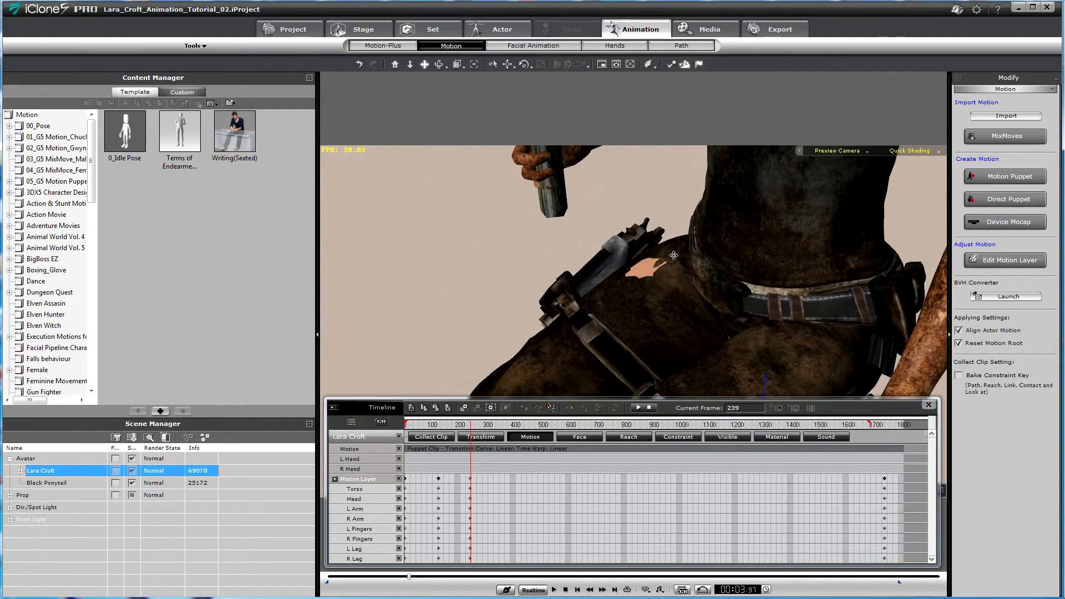
right_drag(646, 298, 709, 295)
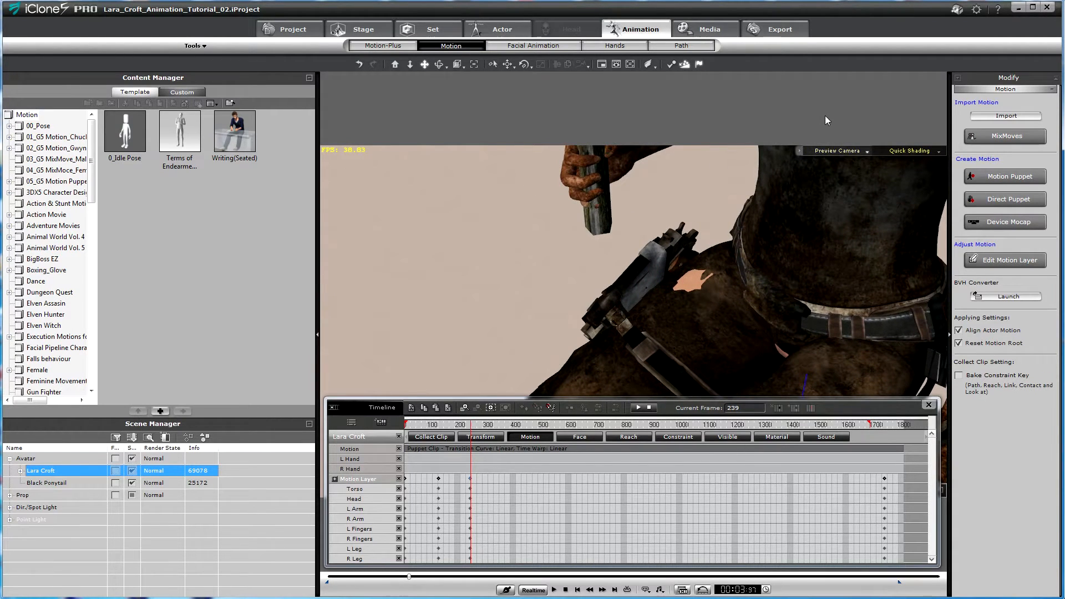
click(503, 29)
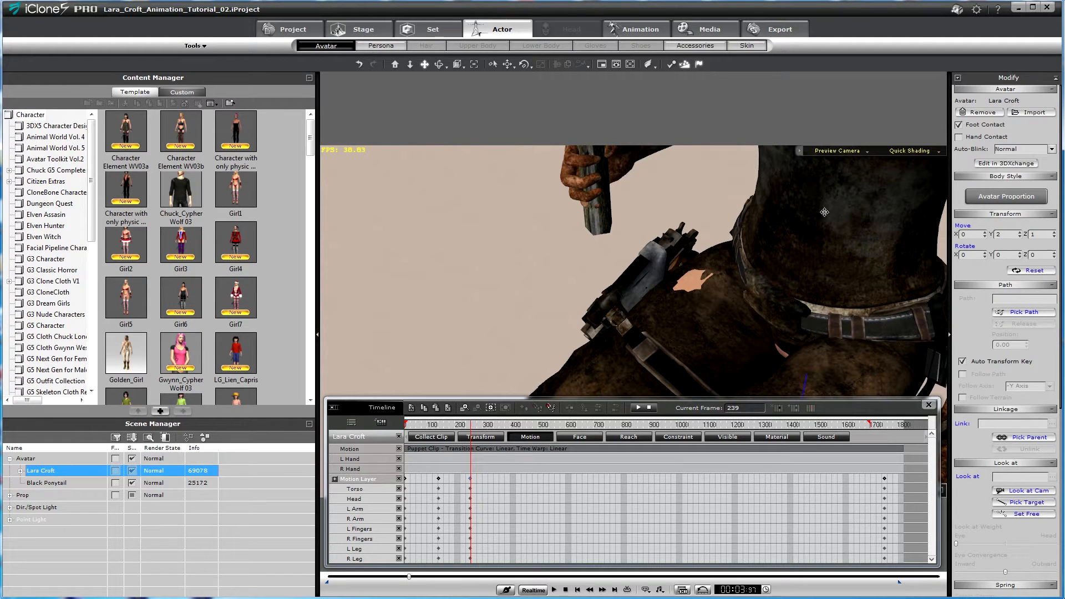
scroll(1047, 372, down, 5)
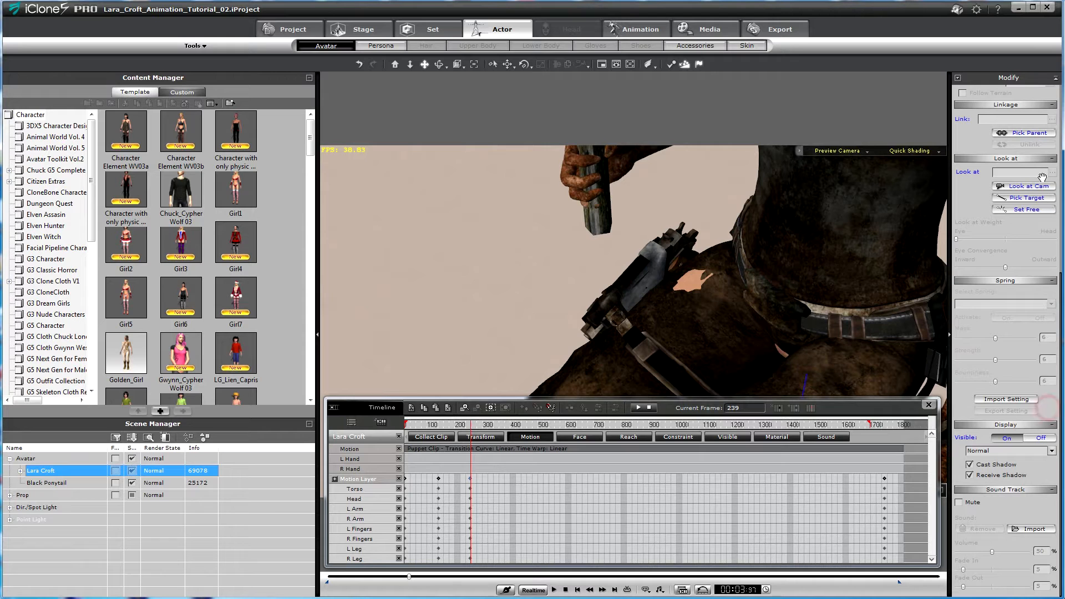
click(749, 46)
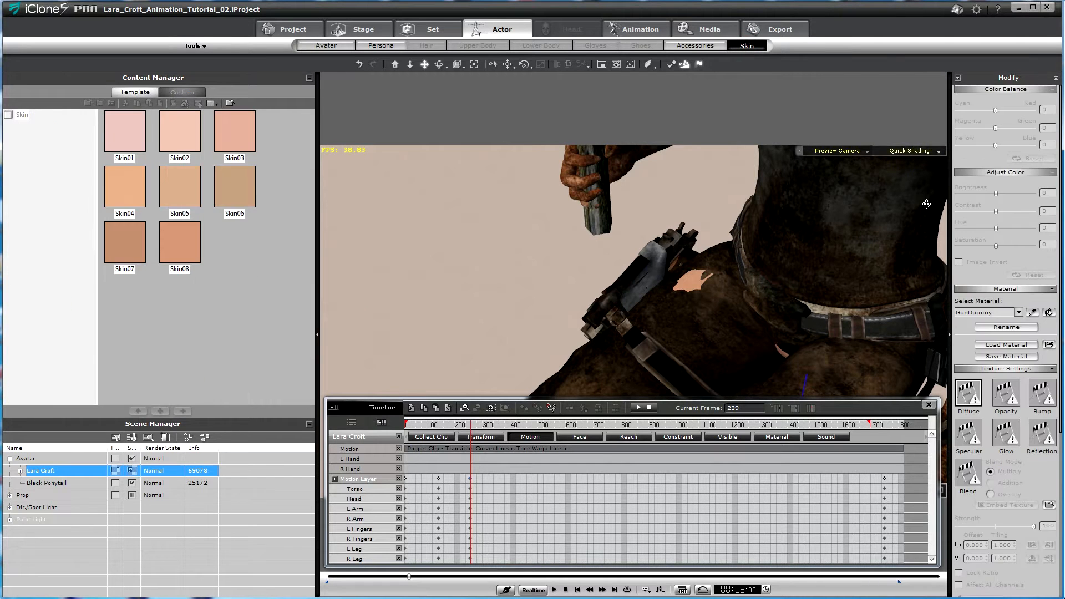
scroll(576, 388, down, 7)
- Load Dunkle_Hautskin.jpg from the Diffuse/Lara texture folder as the Hips material's diffuse texture
double_click(542, 468)
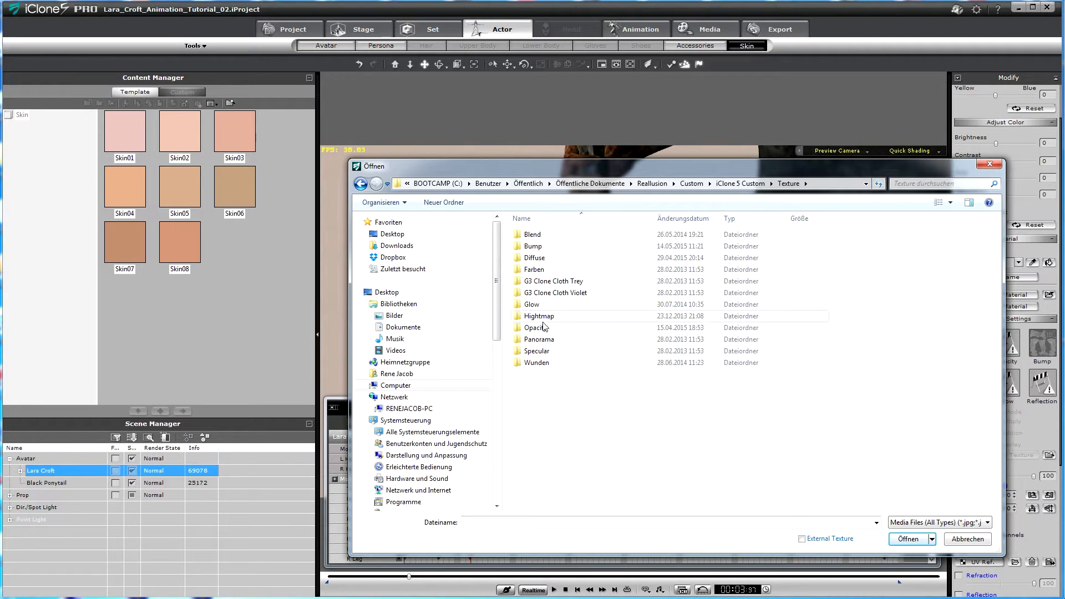
double_click(535, 258)
double_click(530, 304)
click(538, 251)
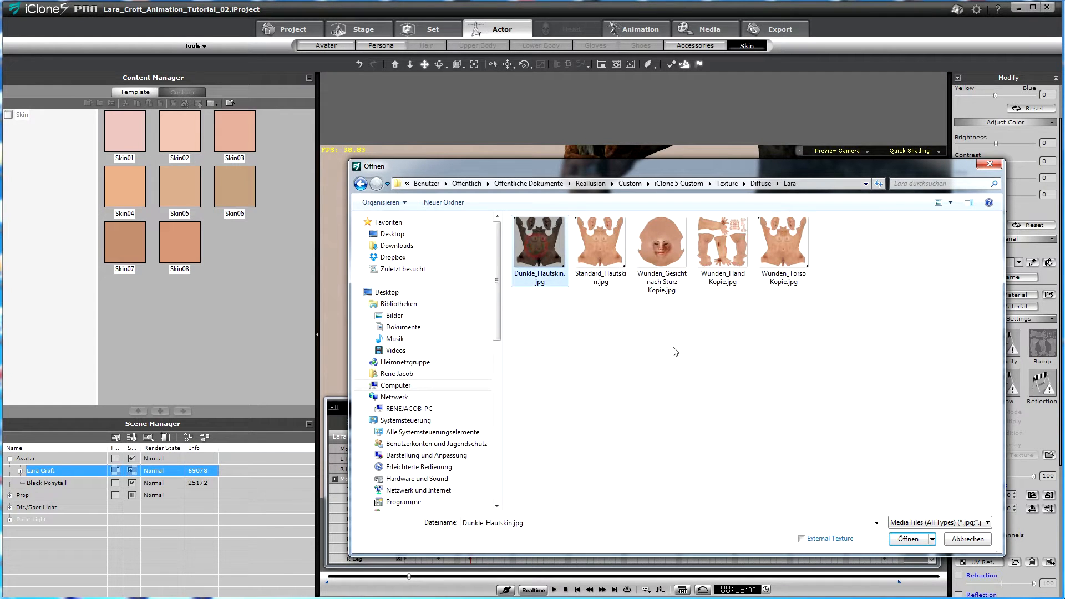
click(906, 540)
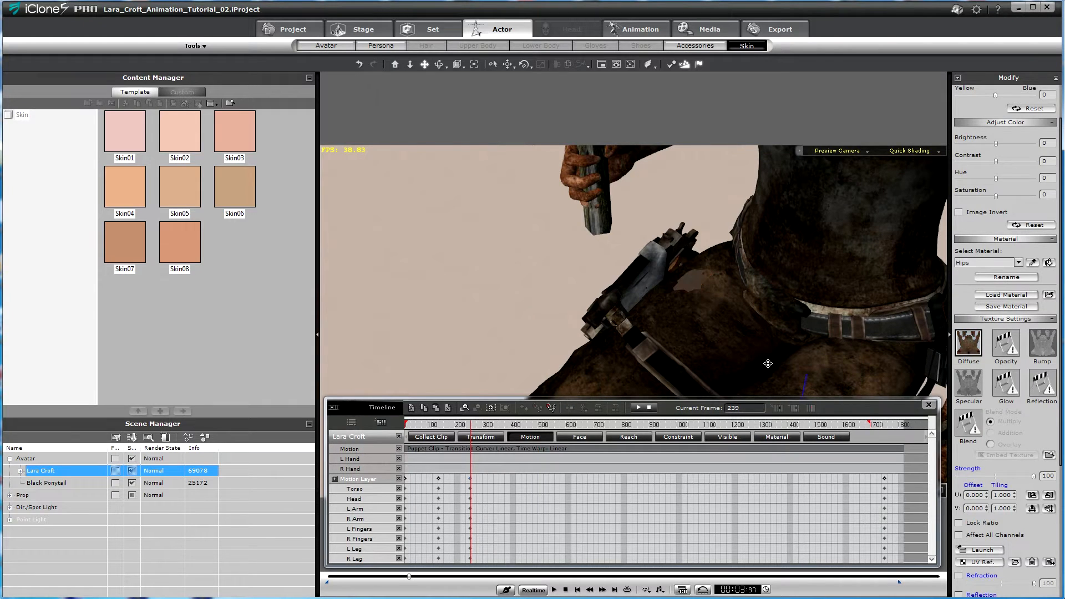
- Check the thigh patch from several distances, and load Dreck.jpg as the Hips material's blend texture
scroll(719, 296, down, 10)
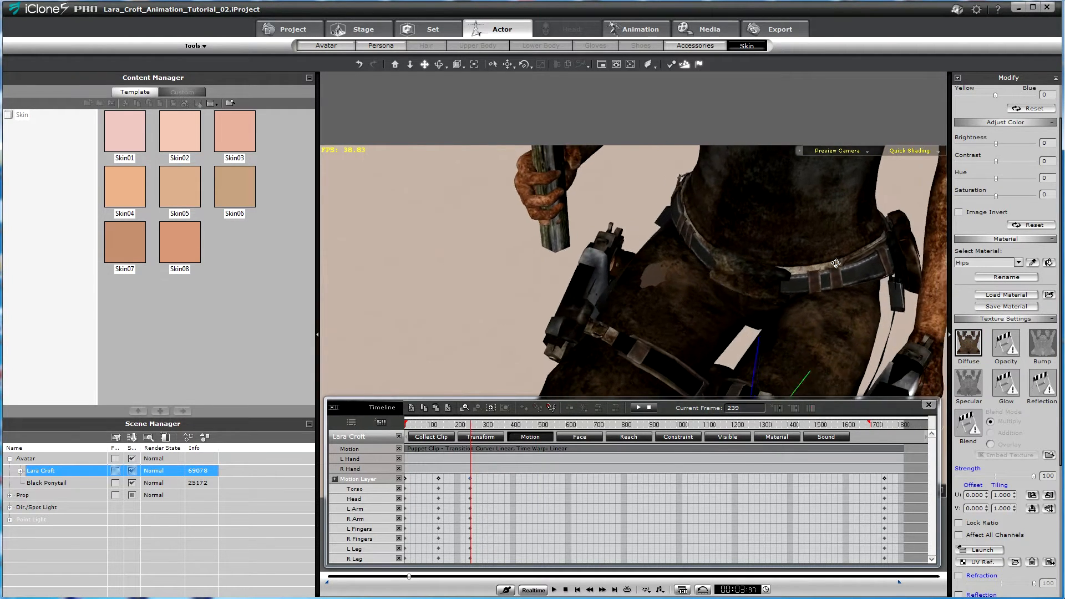
scroll(738, 302, up, 10)
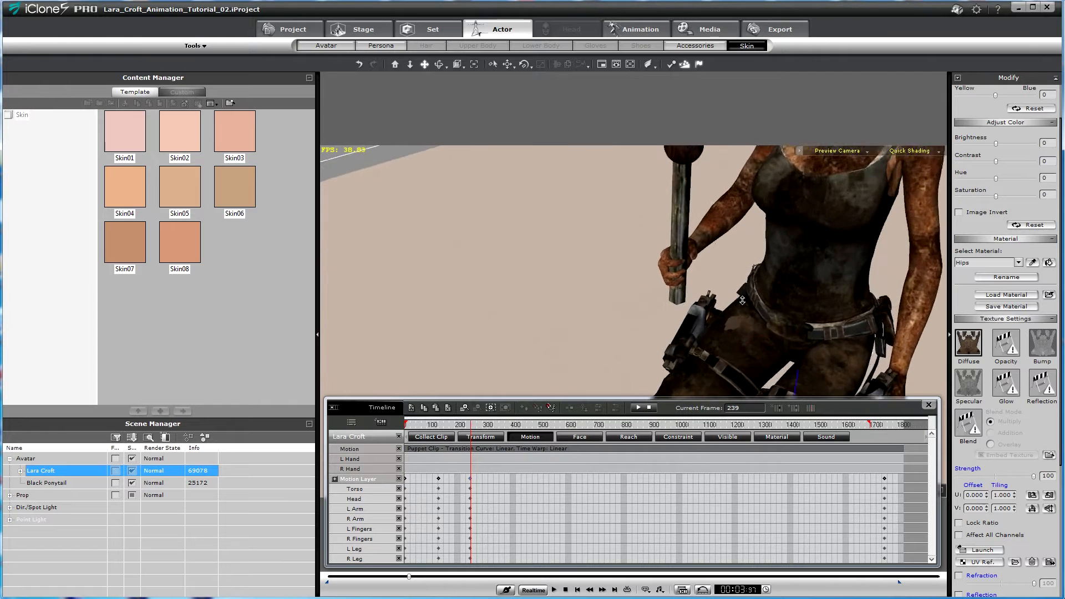
scroll(742, 300, up, 2)
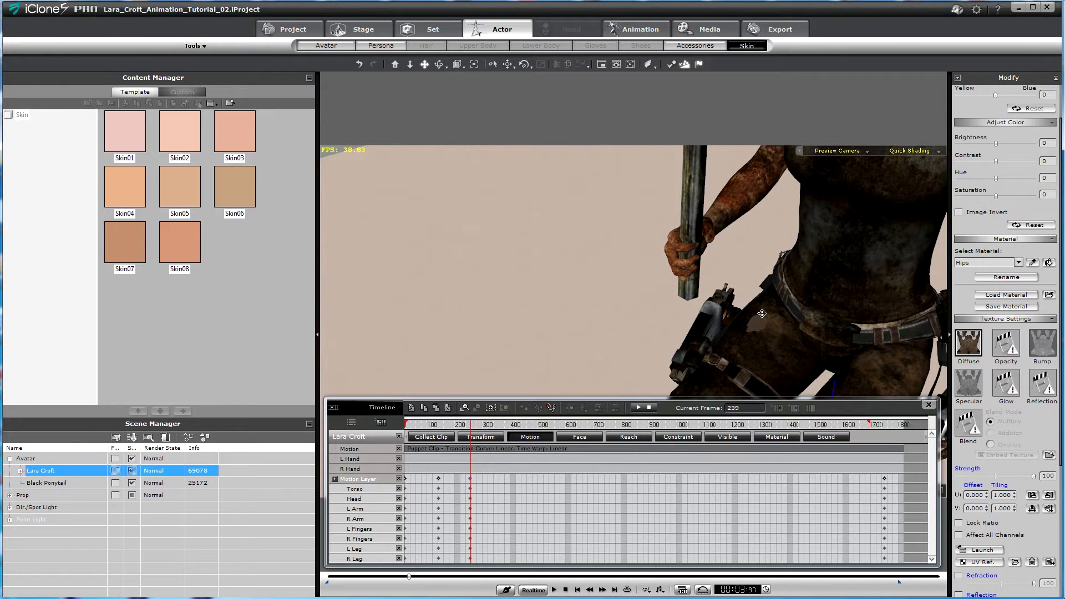
scroll(771, 326, up, 8)
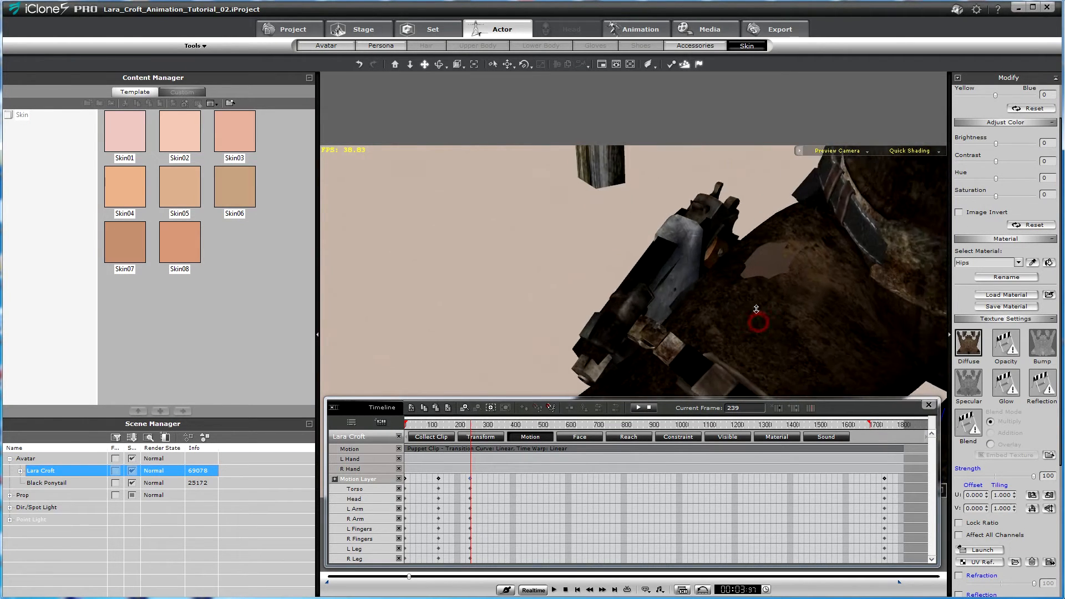
drag(759, 292, 635, 336)
right_drag(659, 315, 750, 310)
drag(700, 303, 712, 317)
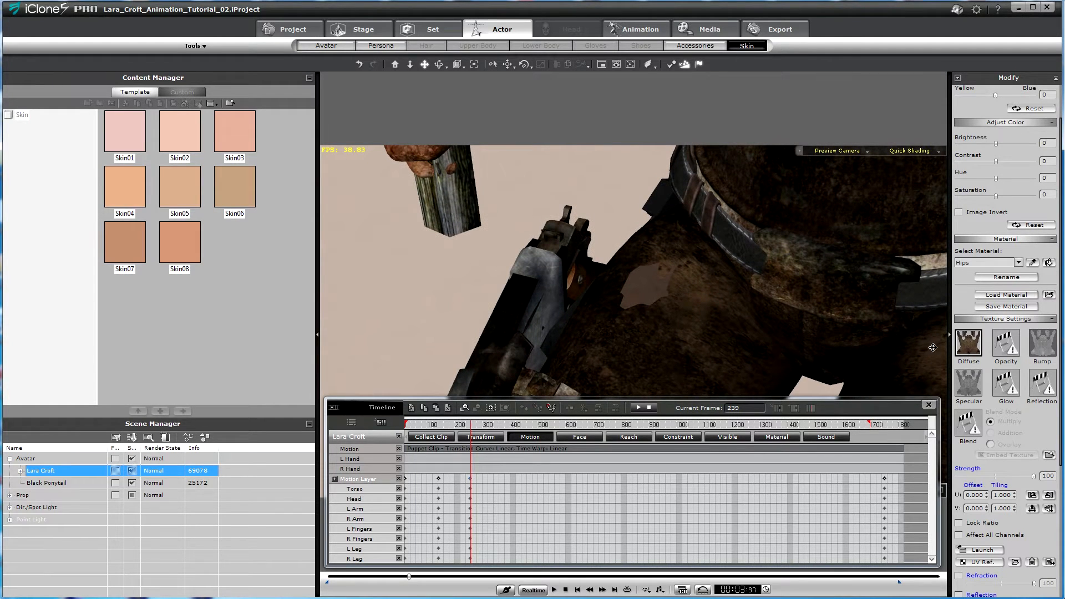
double_click(969, 425)
click(539, 243)
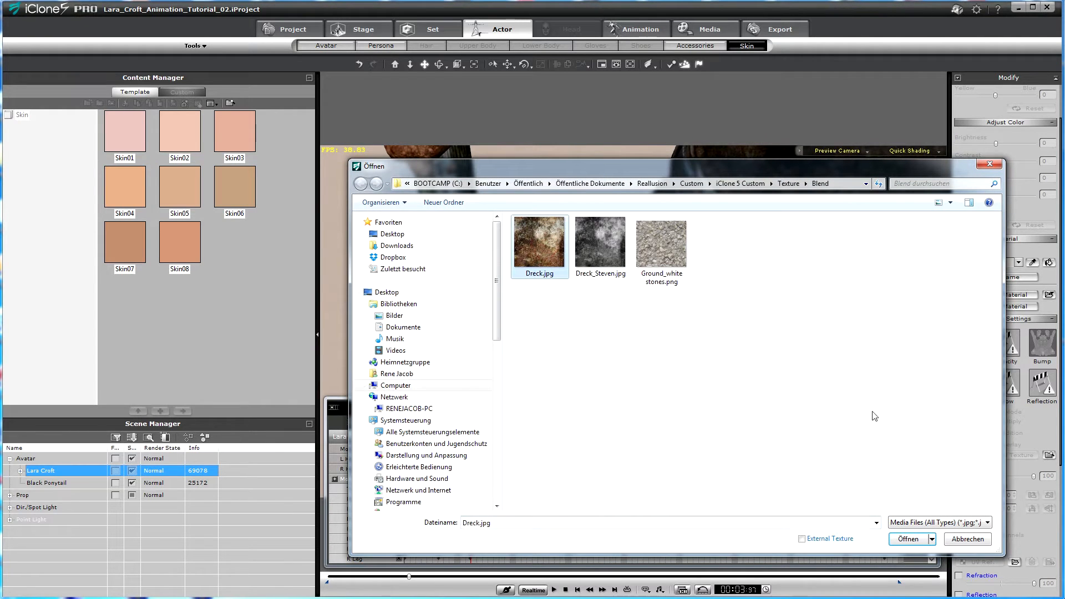
click(907, 538)
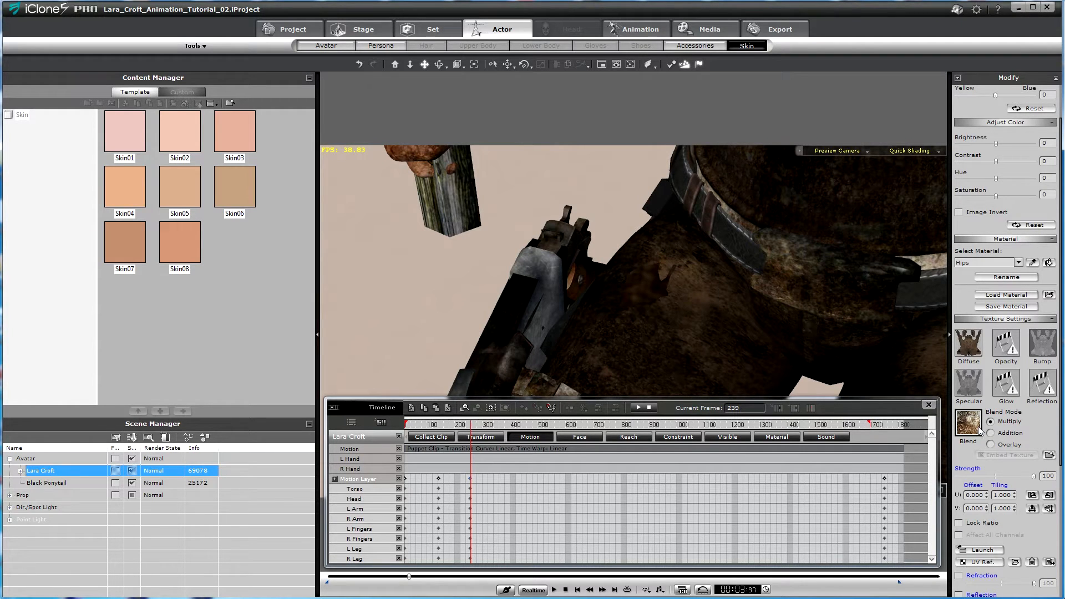
- Set the Hips blend texture's strength to 69 and its U and V tiling to 4
drag(1031, 476, 1009, 478)
double_click(998, 494)
text(4)
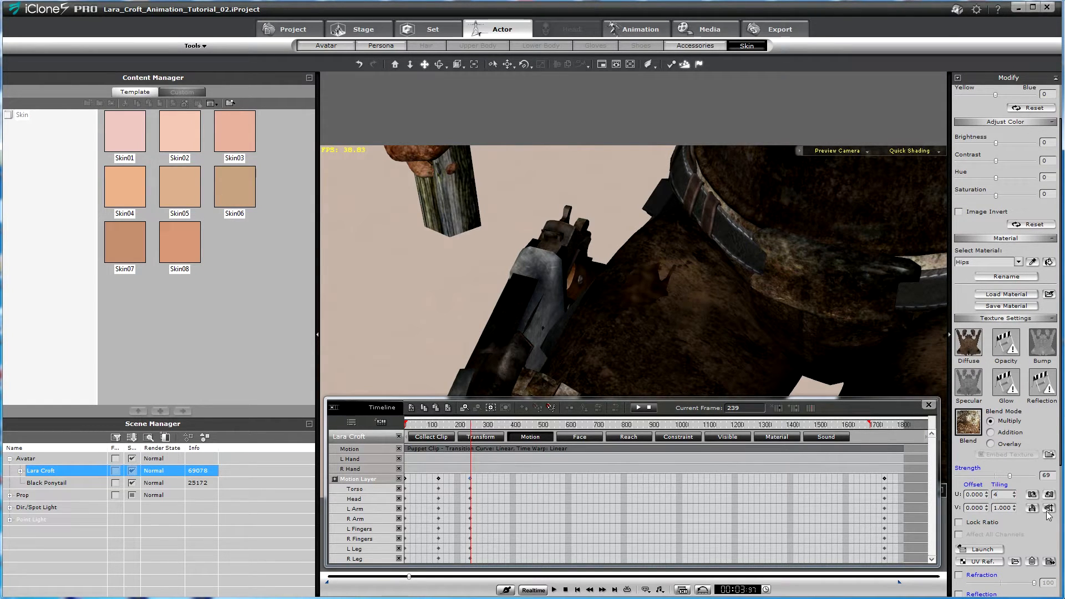
double_click(1002, 507)
key(Return)
scroll(710, 291, down, 6)
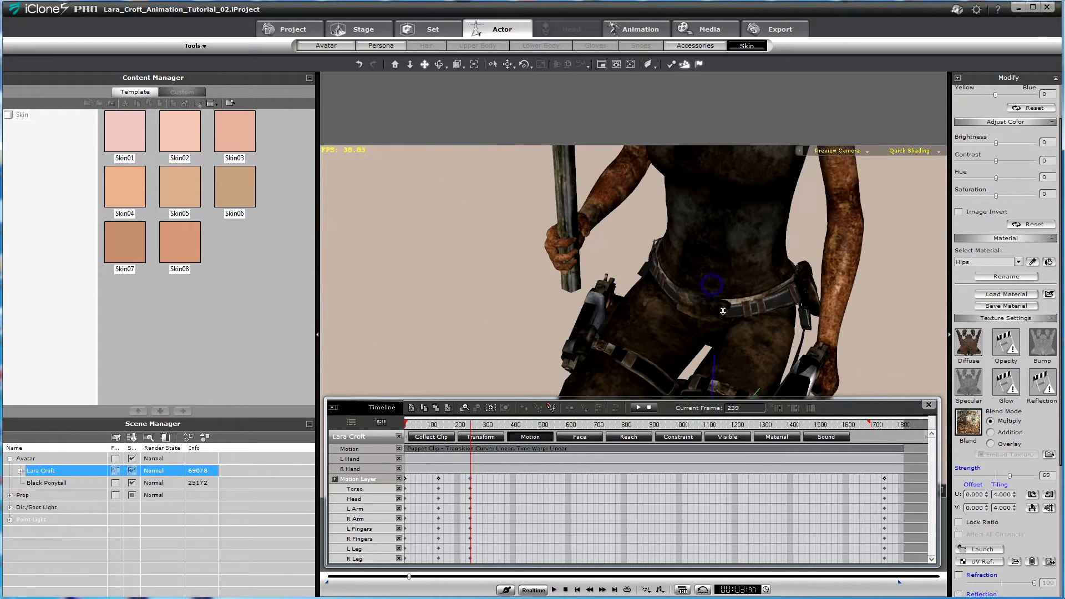
right_drag(727, 253, 679, 261)
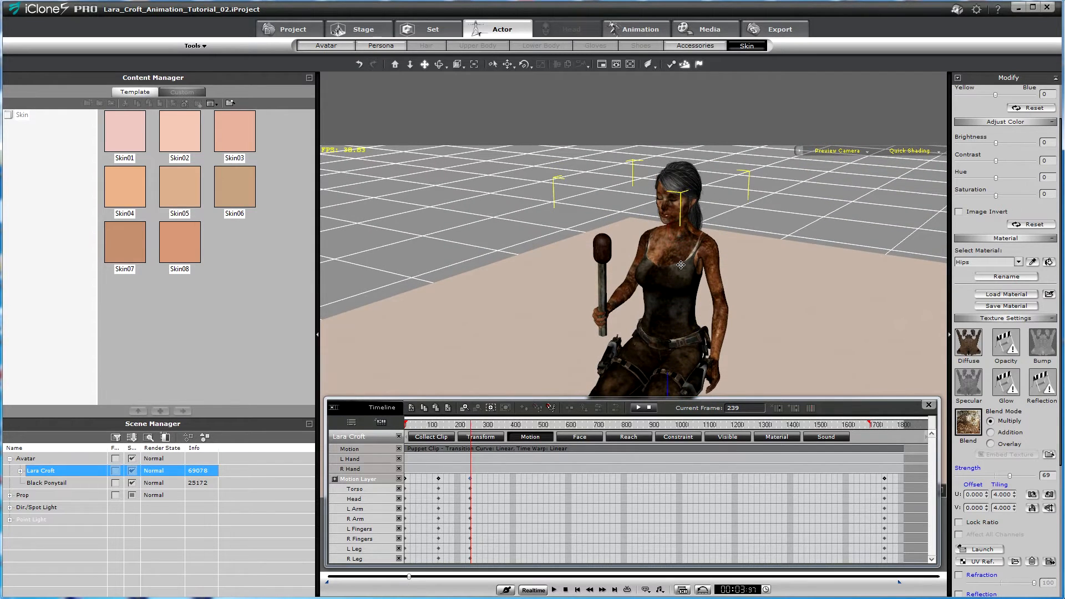
- Reopen Edit Motion Layer at frame 239 and rotate Lara Croft's waist sideways within the crouch
scroll(666, 278, up, 5)
scroll(655, 275, down, 5)
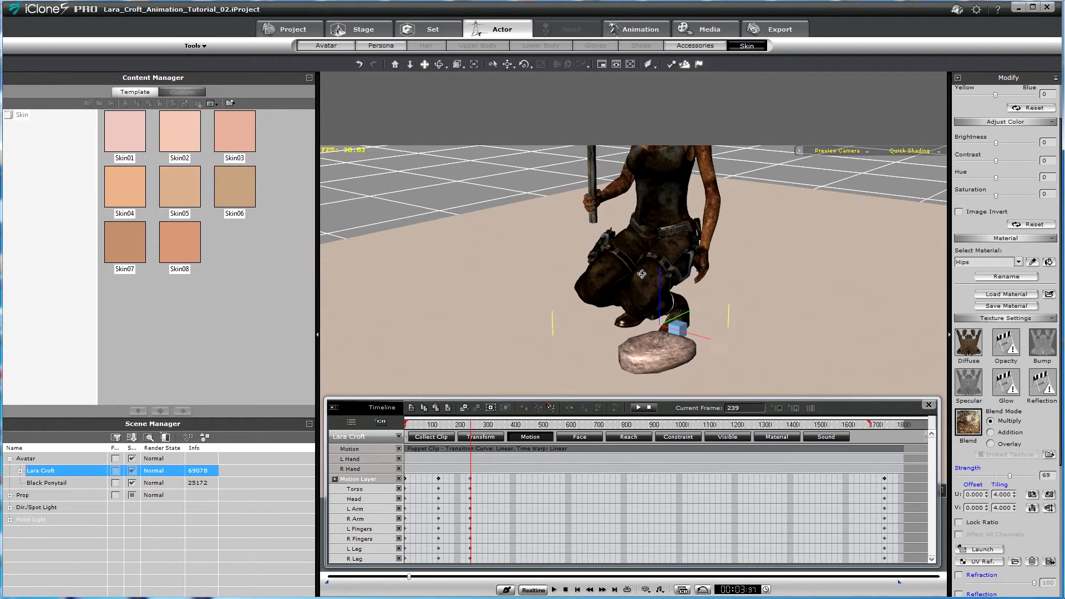
scroll(667, 294, up, 3)
double_click(468, 492)
drag(384, 112, 381, 118)
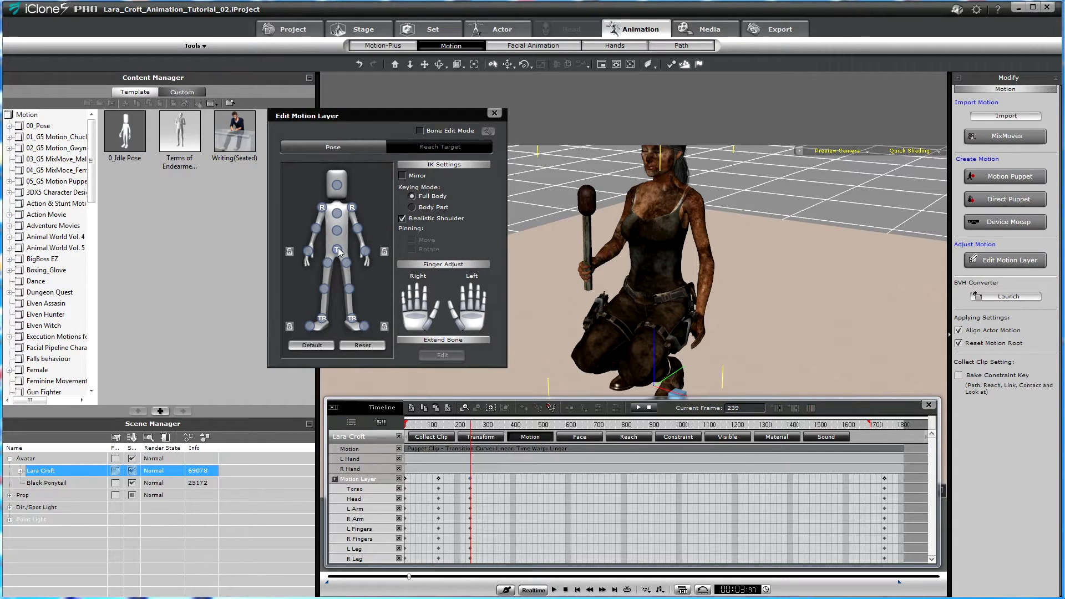
click(337, 231)
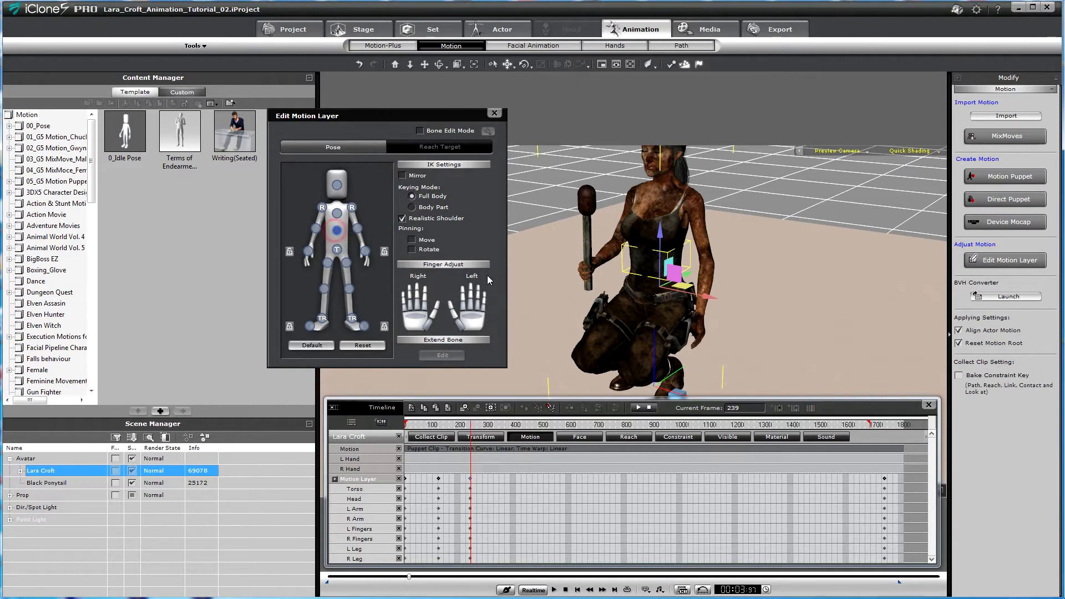
key(e)
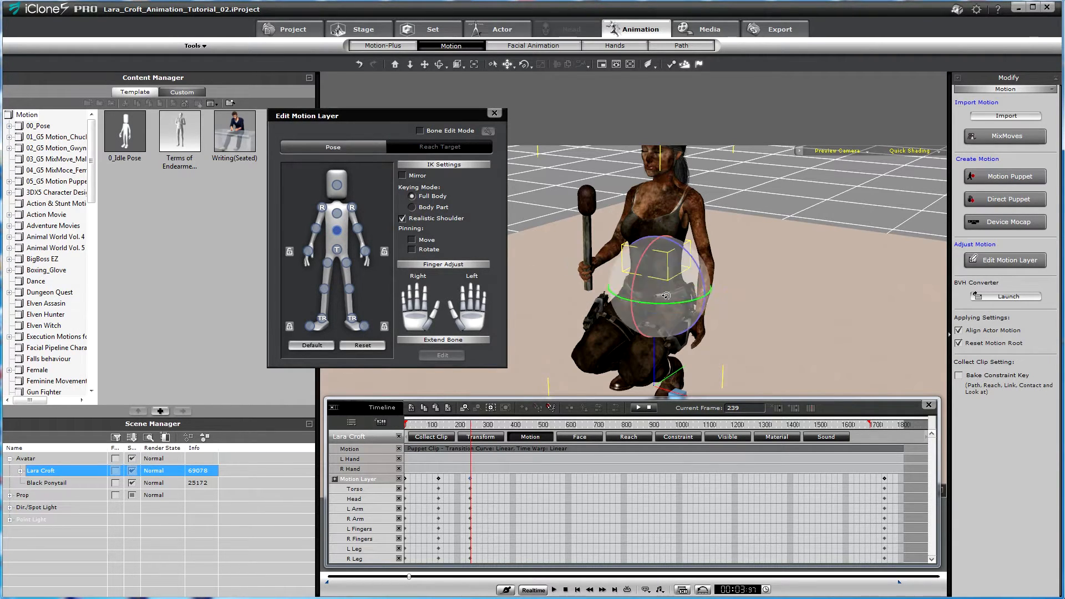
drag(686, 303, 680, 303)
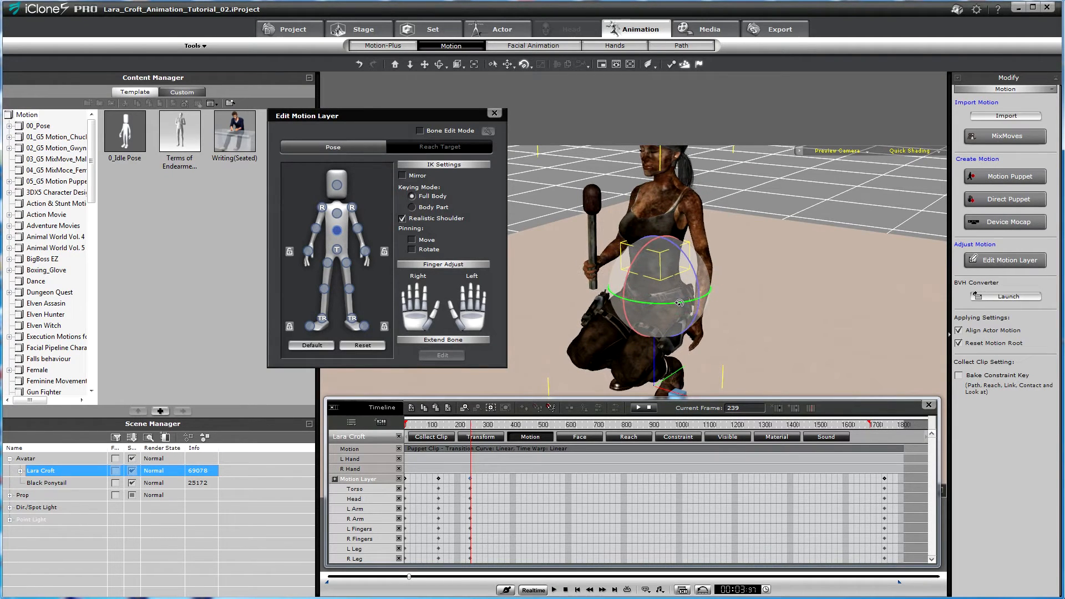
drag(647, 263, 666, 250)
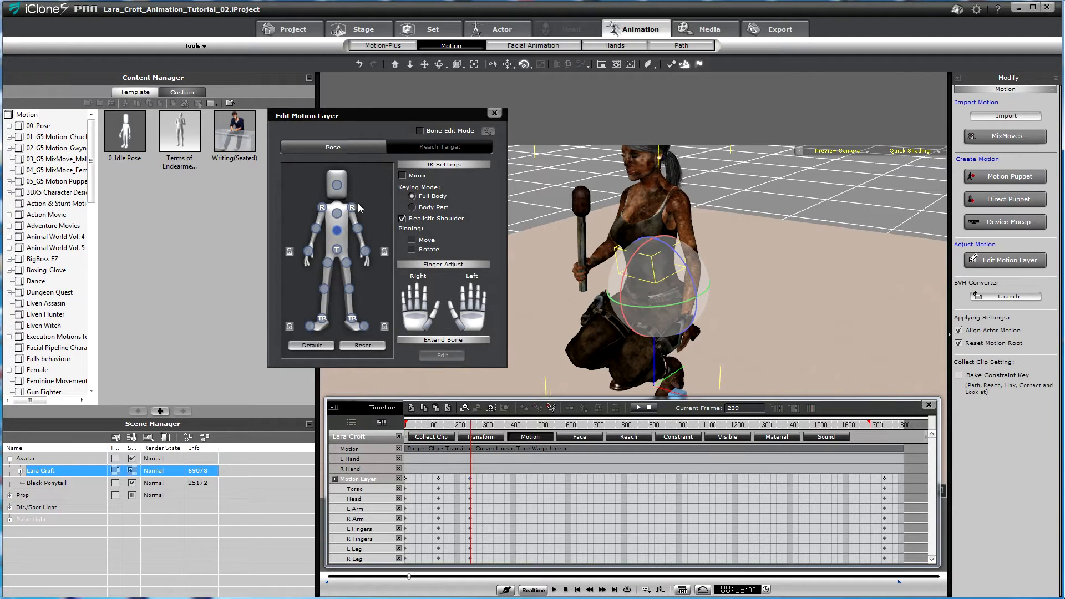
- Bend Lara Croft's chest forward at frame 239 and rotate her head to adjust where she looks
click(630, 194)
drag(630, 195, 585, 205)
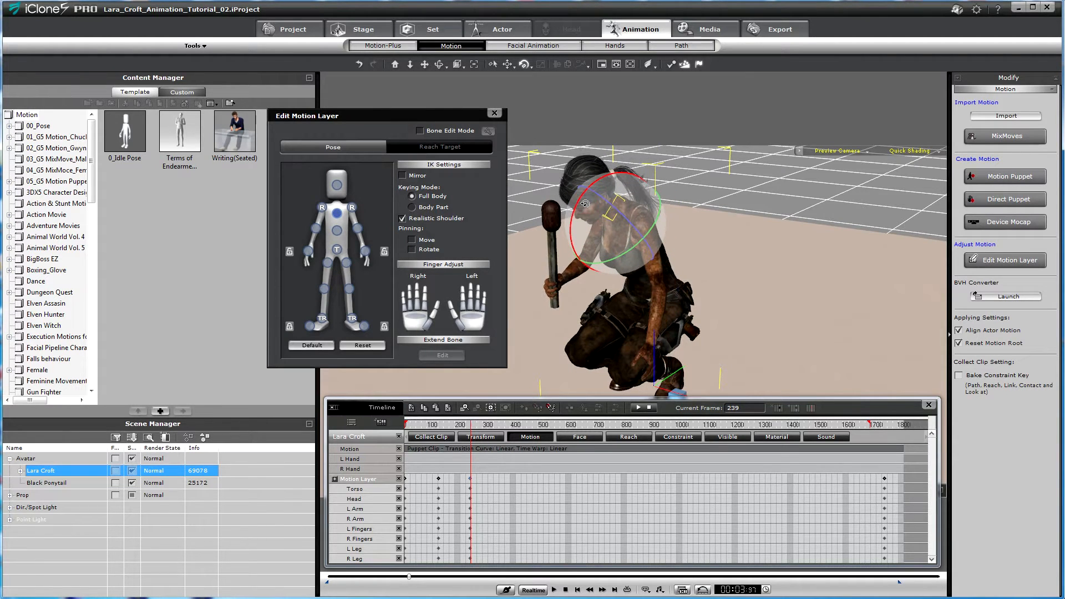
click(336, 186)
drag(553, 211, 604, 235)
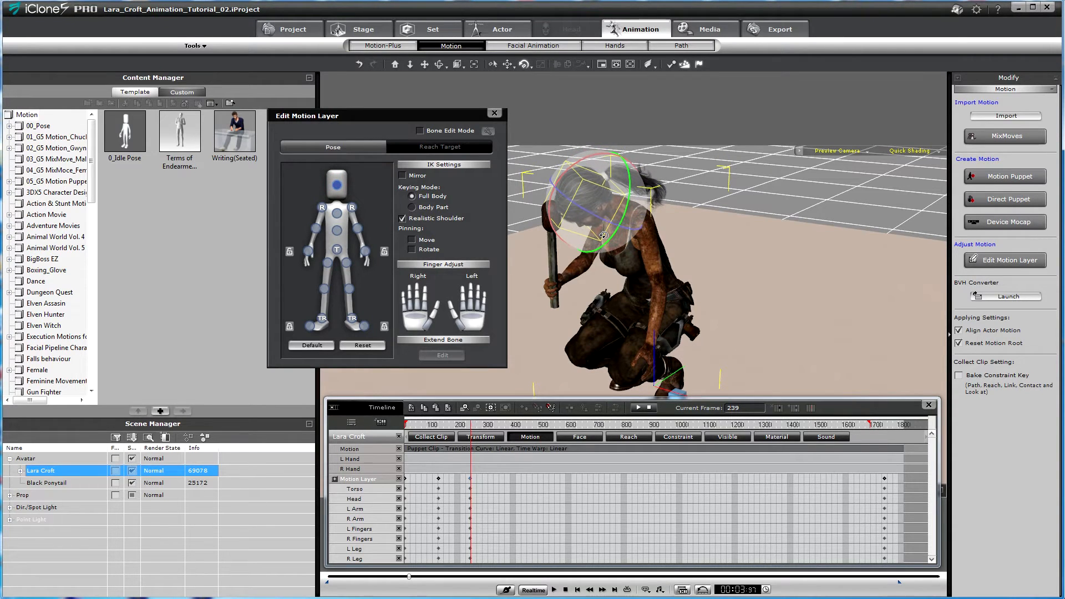
- Rotate Lara Croft's left upper arm, forearm and hand so the arm reaches in front of her knee
click(352, 207)
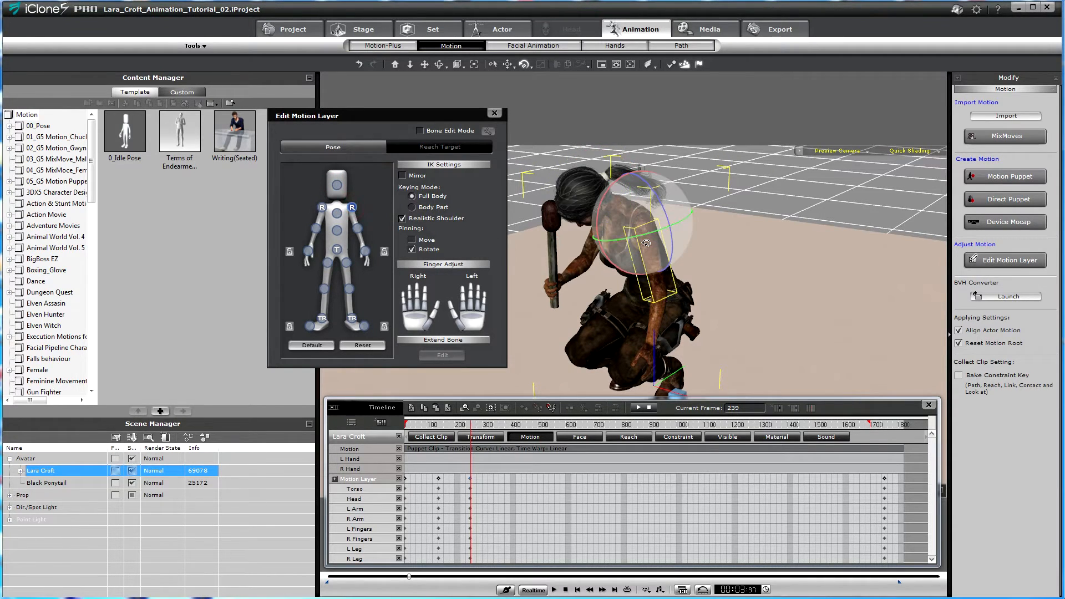
drag(672, 223, 663, 236)
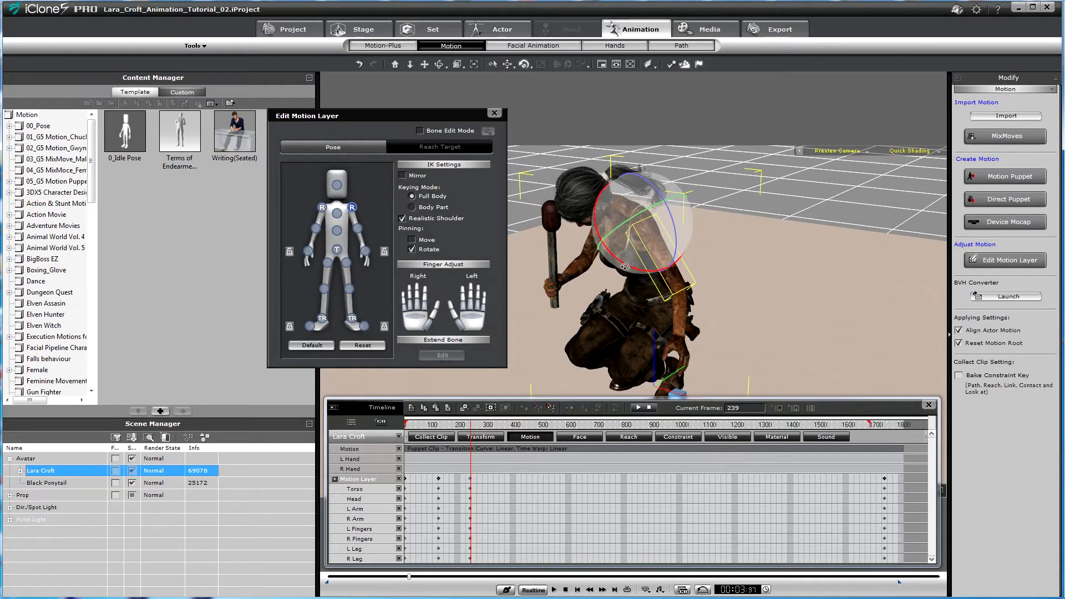
click(357, 228)
drag(656, 323, 643, 302)
click(365, 251)
drag(670, 348, 662, 354)
key(x)
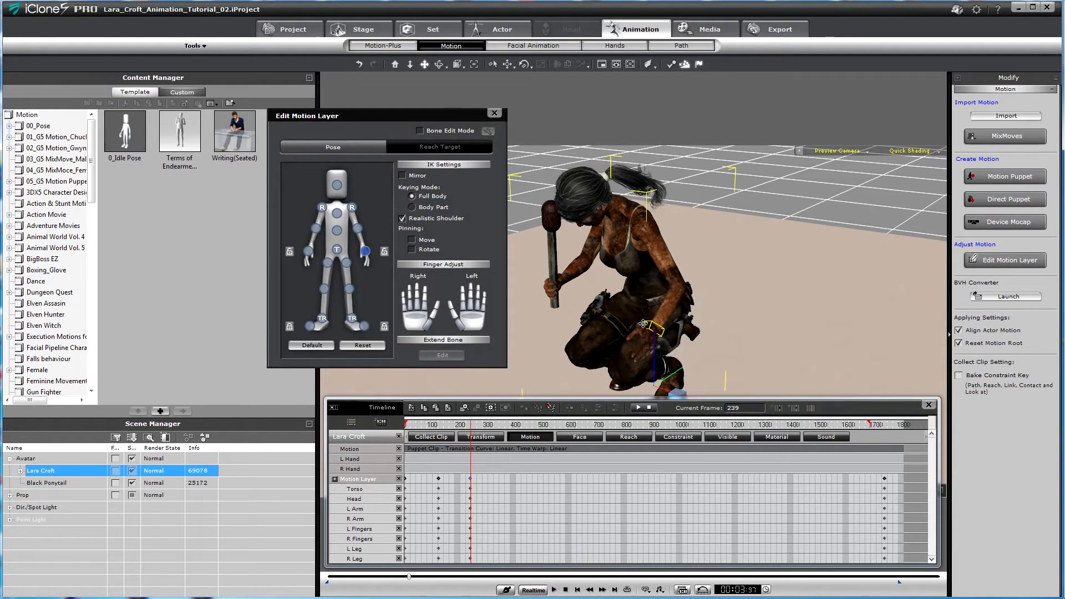
- Check the crouch from the other side and bend Lara Croft's chest further down toward the stone
right_drag(777, 267, 854, 248)
drag(728, 279, 757, 161)
right_drag(685, 245, 784, 285)
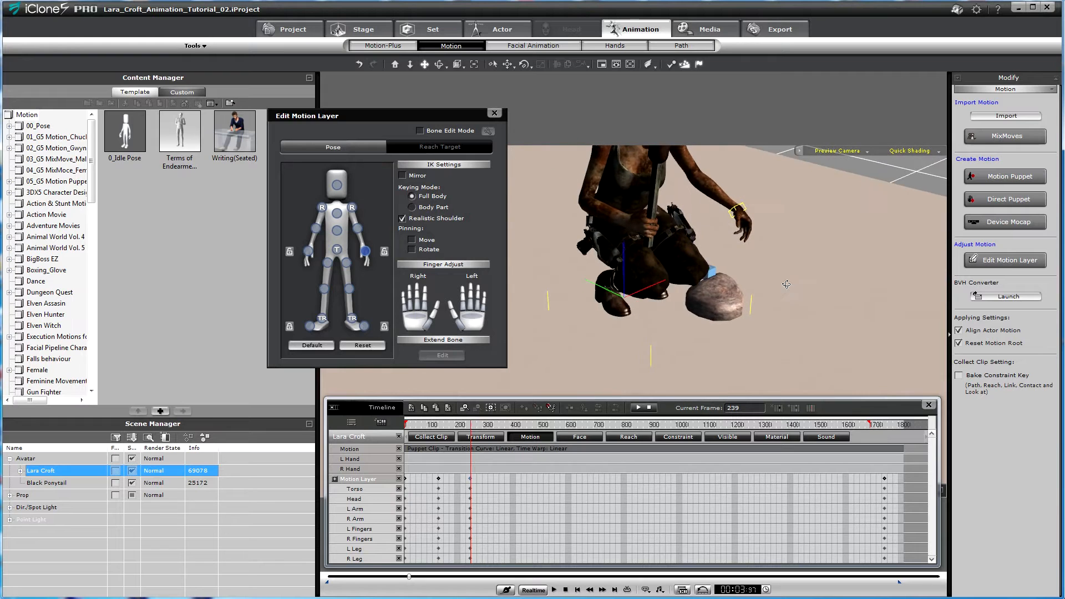
drag(720, 218, 735, 303)
right_drag(738, 309, 851, 284)
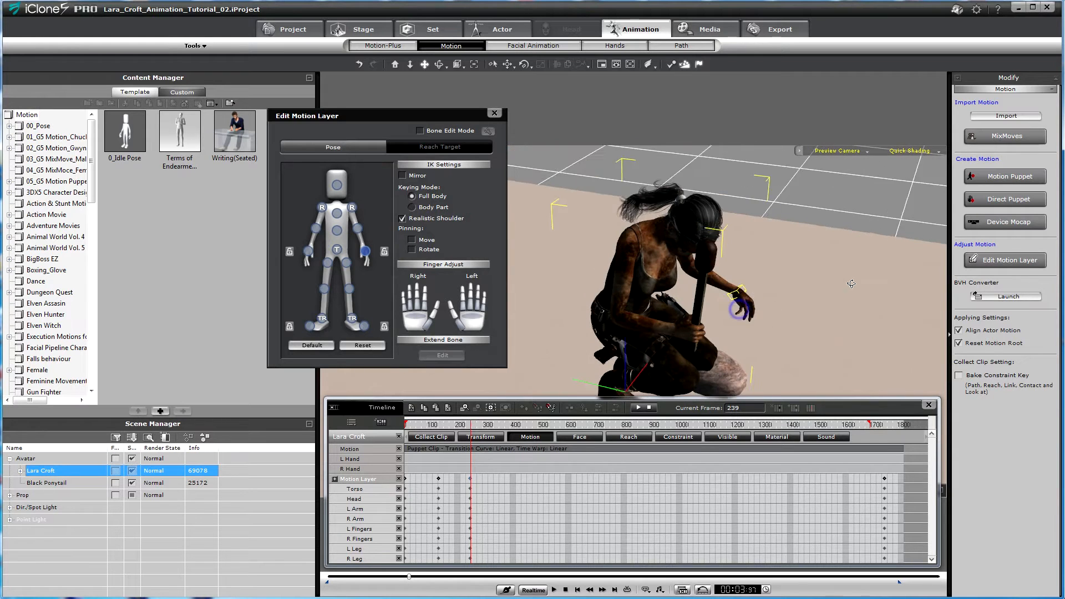
right_drag(816, 321, 750, 321)
drag(750, 320, 837, 342)
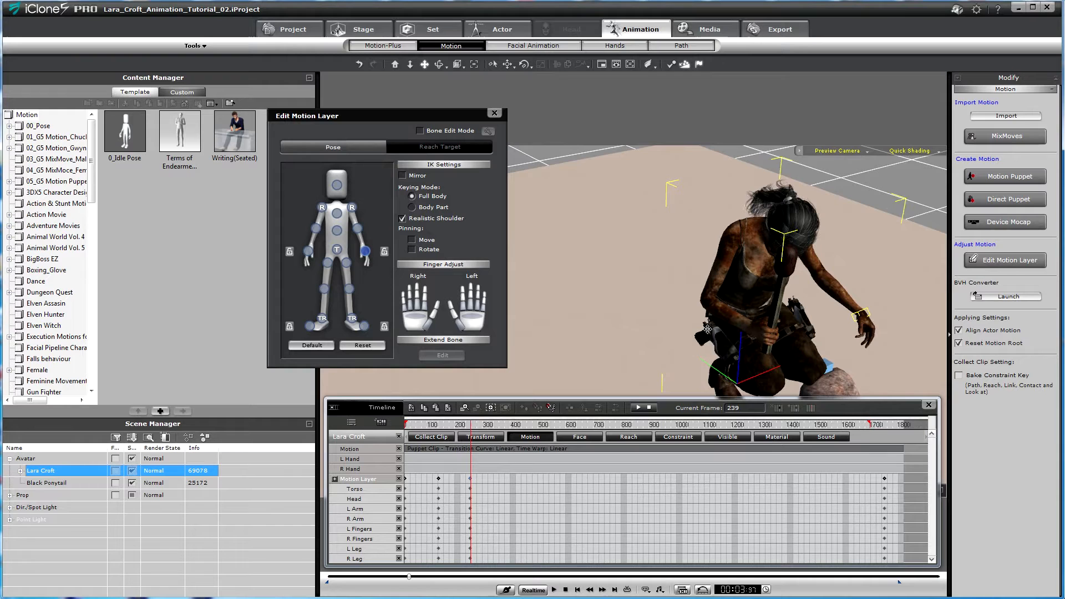
click(338, 213)
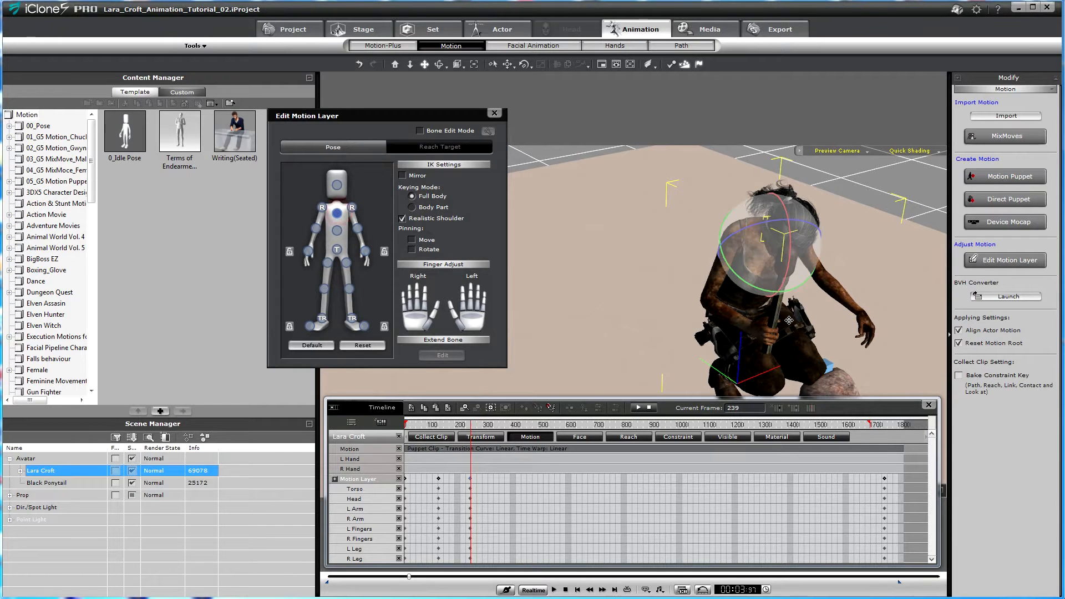
drag(754, 225, 728, 258)
- Rotate Lara Croft's right upper arm at frame 239 so the torch arm hangs down beside her knee
click(337, 249)
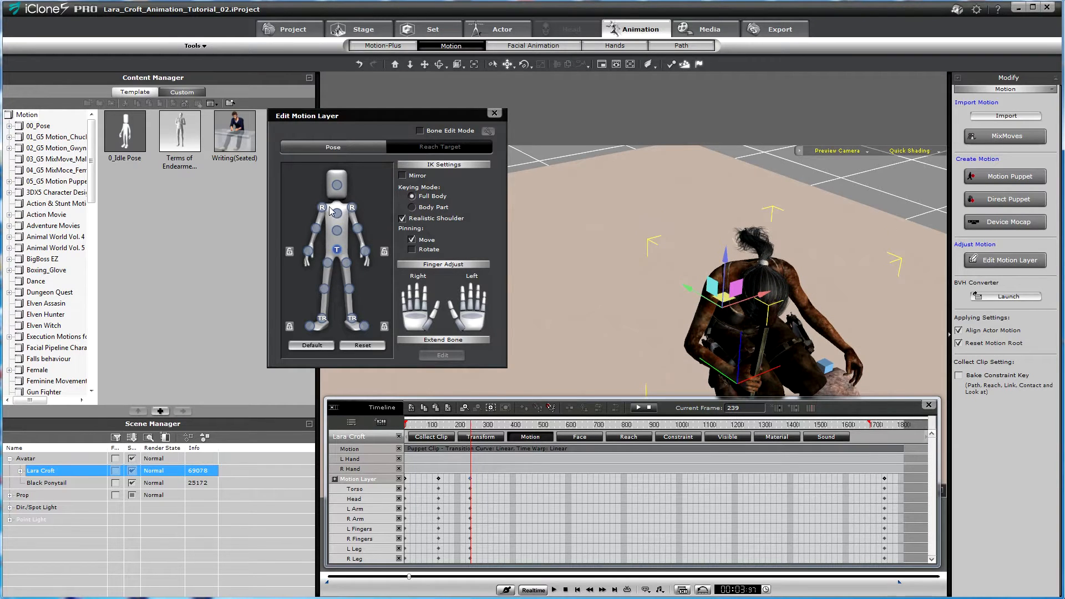
click(326, 207)
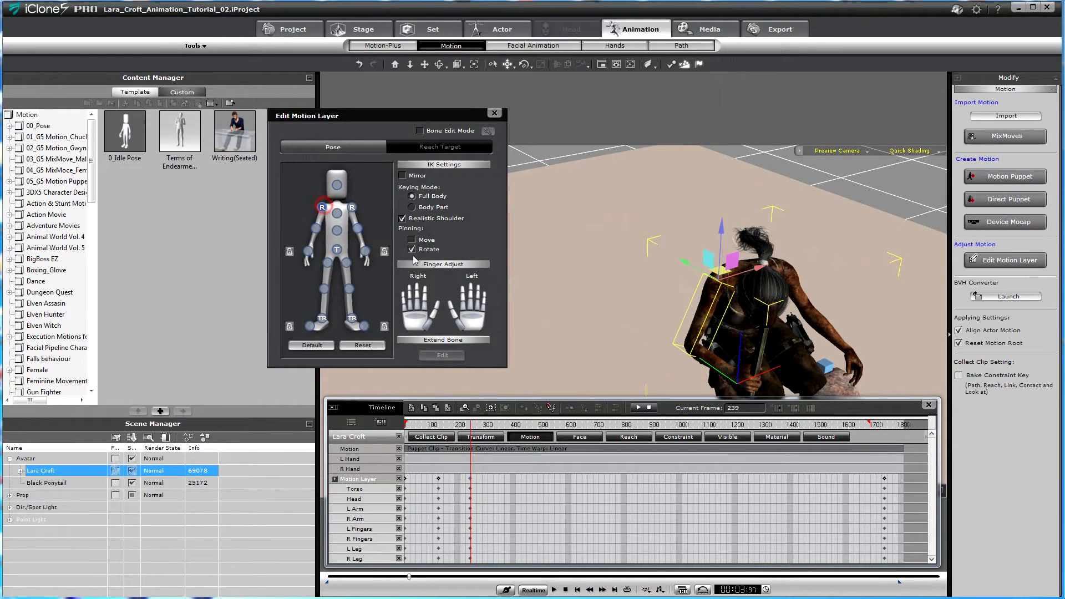
click(315, 227)
drag(737, 375, 693, 298)
click(322, 207)
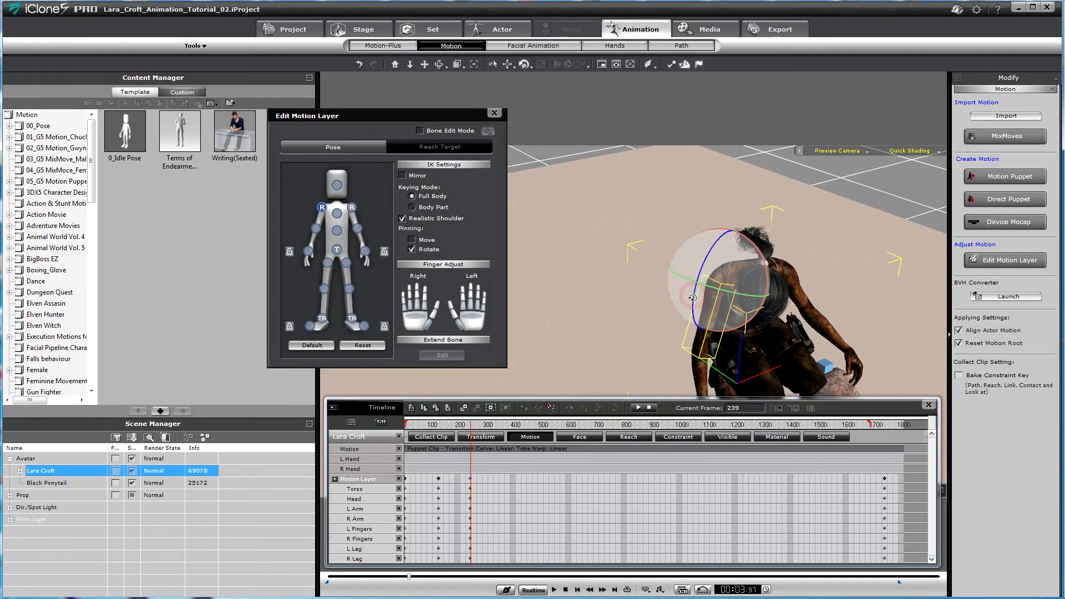
- Inspect the crouch from the side and front, and rotate Lara Croft's head slightly to adjust its tilt
middle_drag(693, 298, 726, 264)
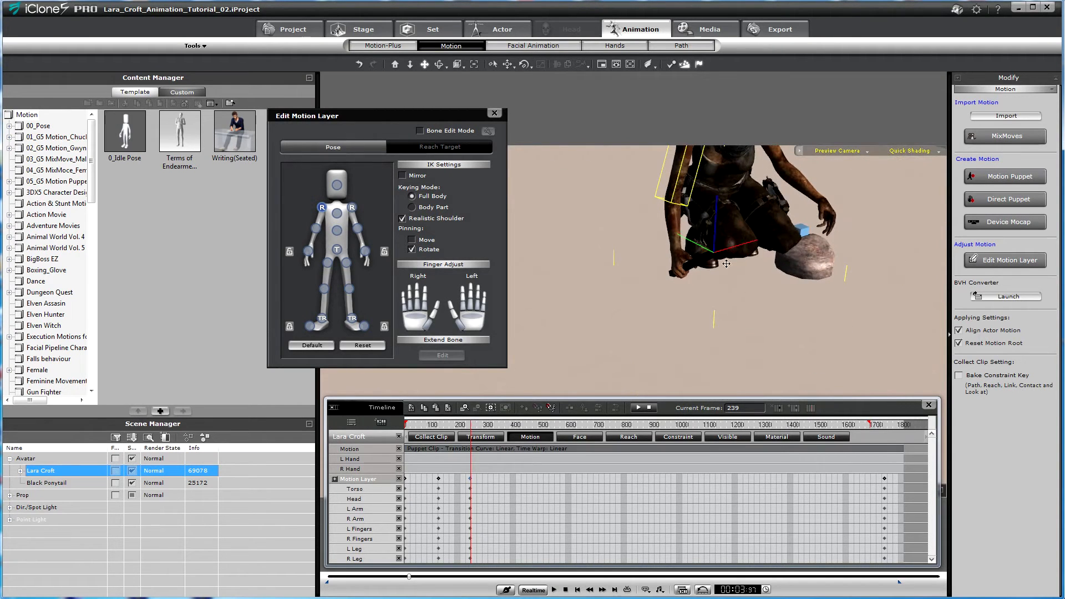
right_drag(717, 333, 745, 227)
middle_drag(739, 270, 739, 301)
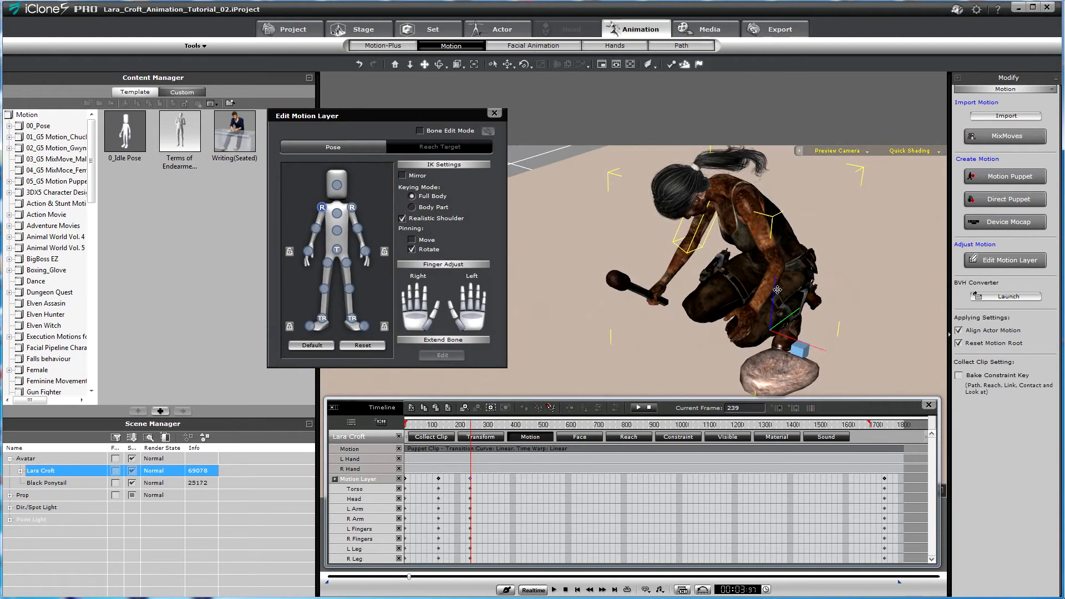
scroll(777, 290, up, 5)
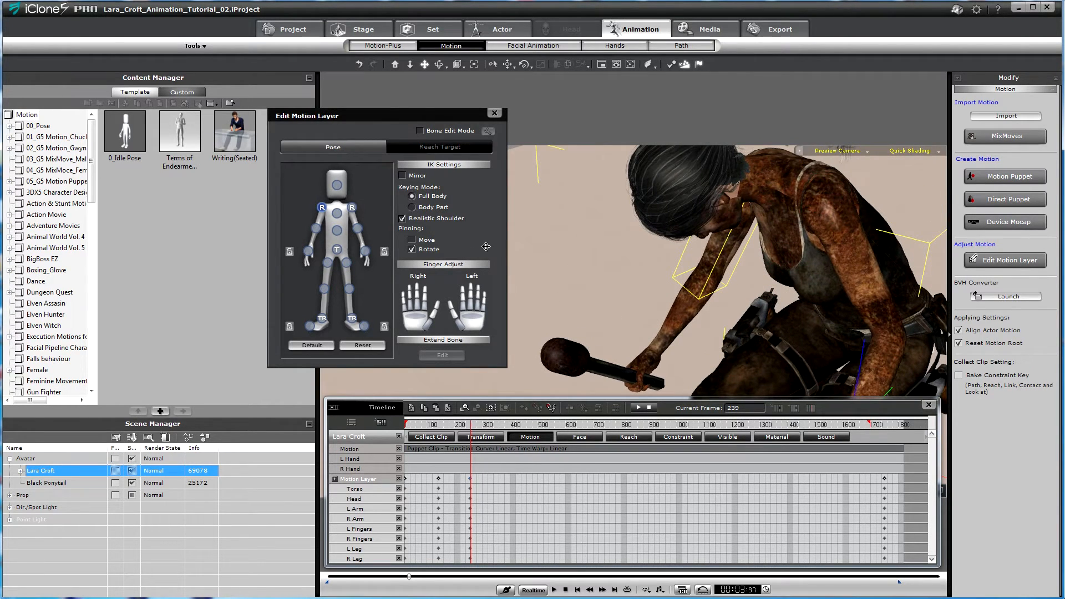
right_drag(641, 276, 907, 254)
middle_drag(906, 254, 895, 284)
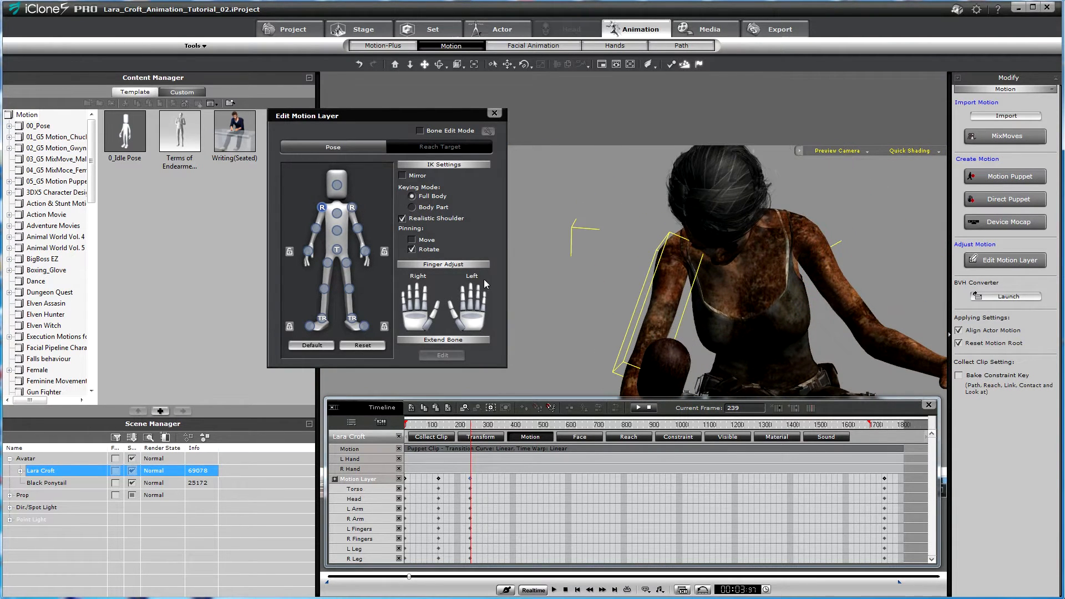
click(338, 187)
key(w)
key(e)
mouse_move(717, 252)
mouse_down()
mouse_move(710, 233)
mouse_move(717, 256)
mouse_up()
key(x)
- Rotate Lara Croft's right forearm and right hand so the torch points down toward the ground
drag(747, 345, 869, 318)
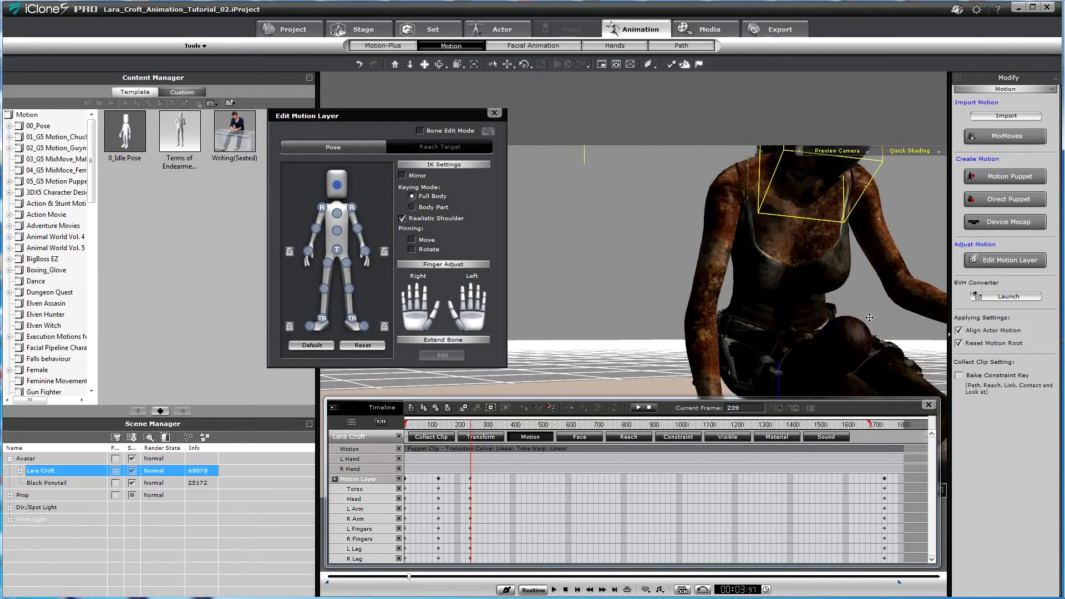
scroll(824, 290, down, 6)
right_drag(825, 290, 826, 310)
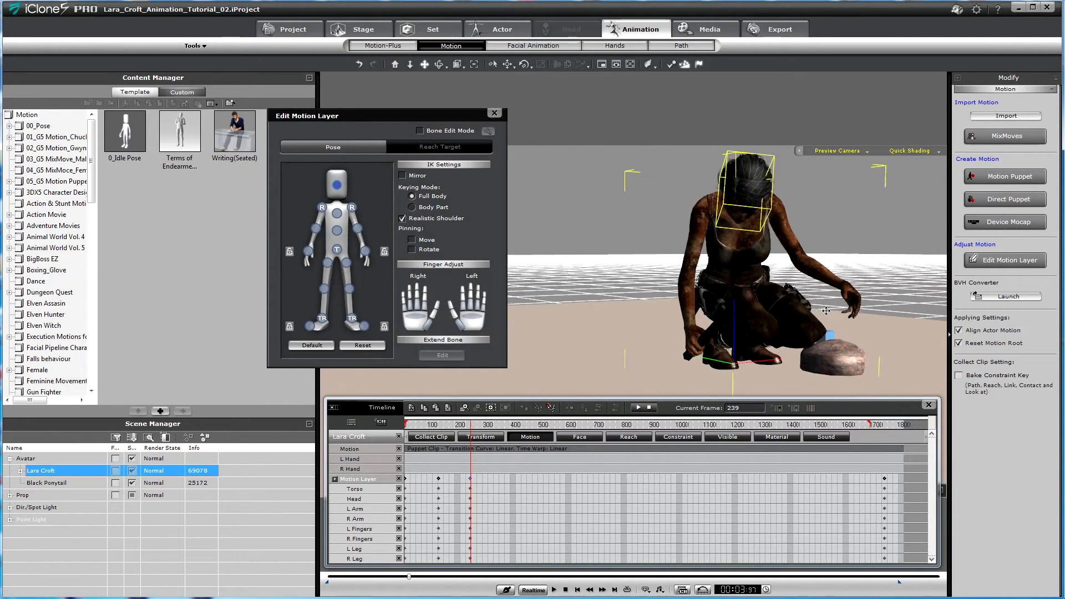
drag(826, 310, 826, 314)
click(315, 228)
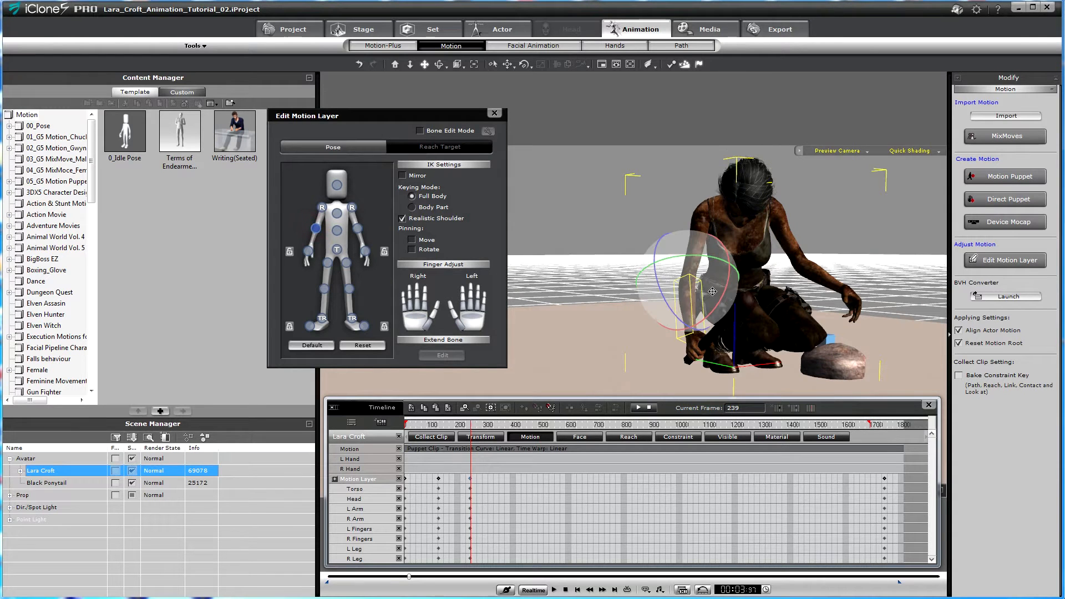
mouse_move(719, 300)
mouse_down()
mouse_move(719, 309)
mouse_move(658, 294)
mouse_move(731, 305)
mouse_up()
click(731, 305)
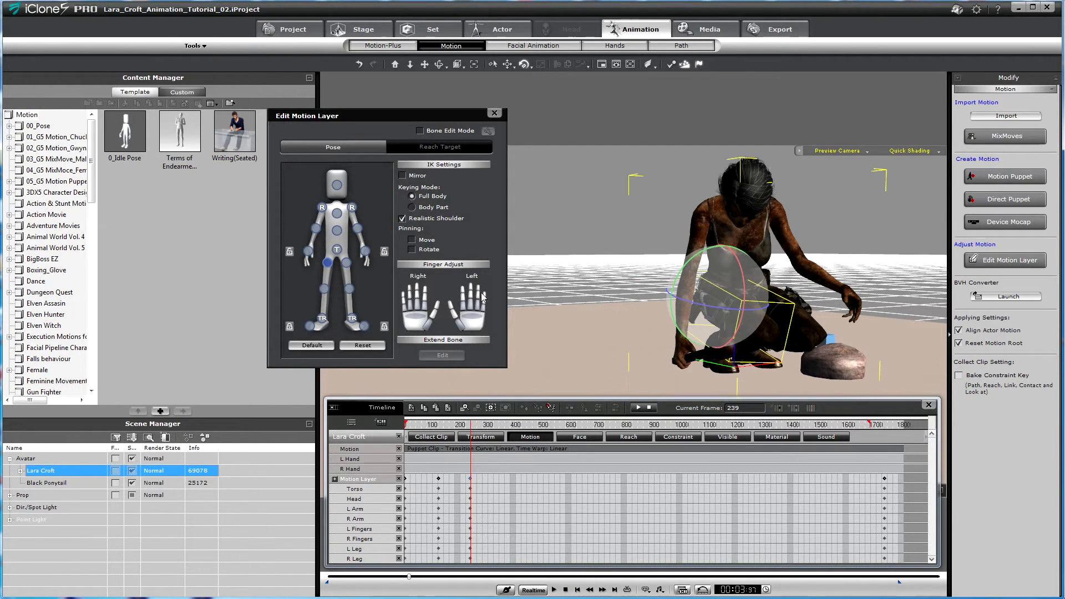
click(308, 252)
drag(695, 355, 701, 372)
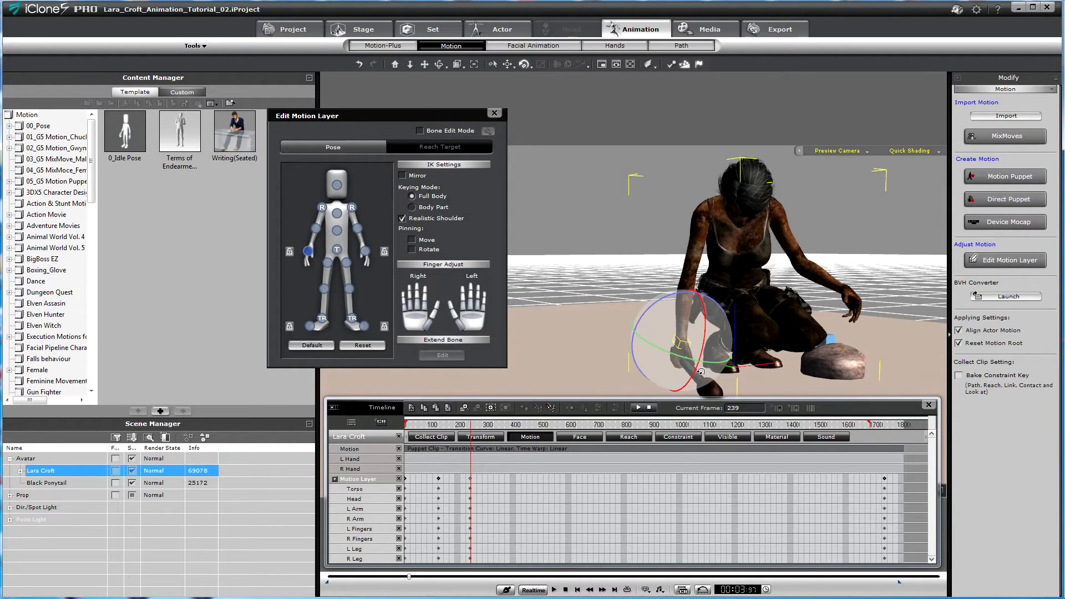
- Swing Lara Croft's right upper arm inward and re-angle her right hand to aim the torch in front of her feet
click(322, 209)
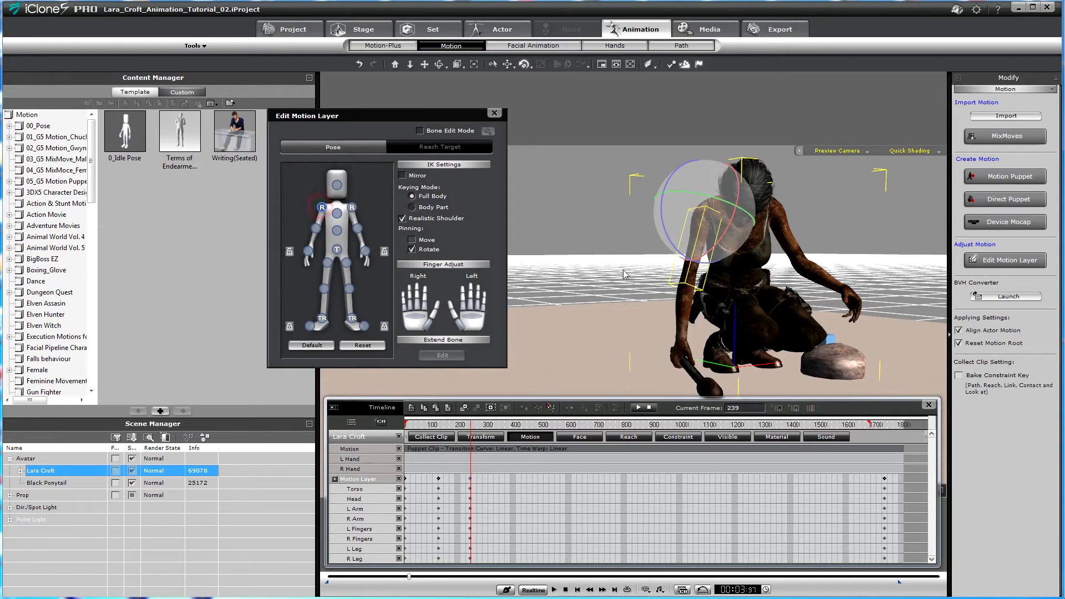
drag(710, 240, 677, 232)
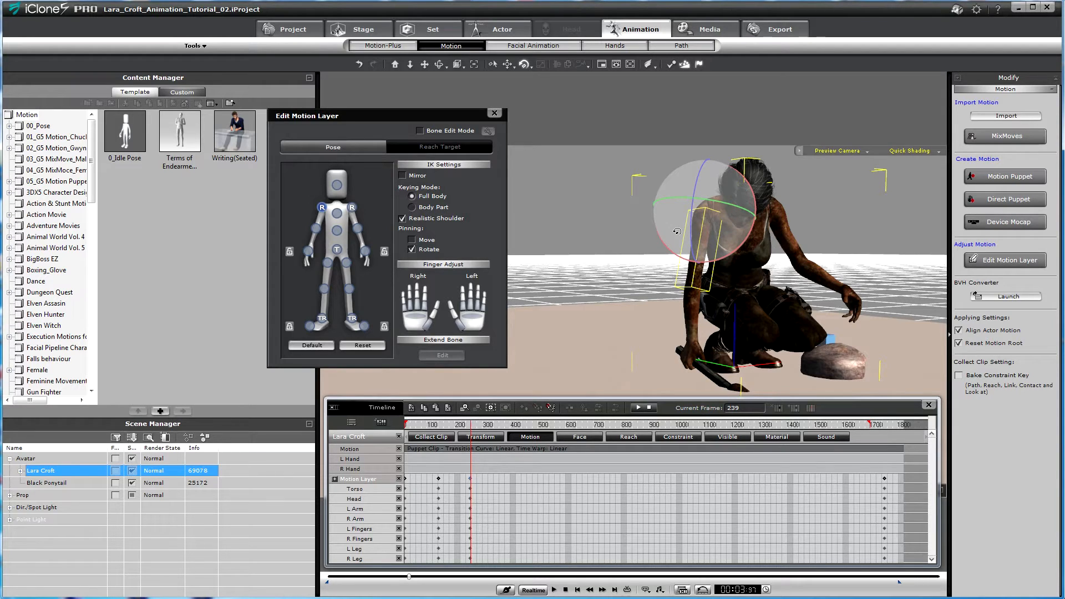
drag(720, 201, 716, 200)
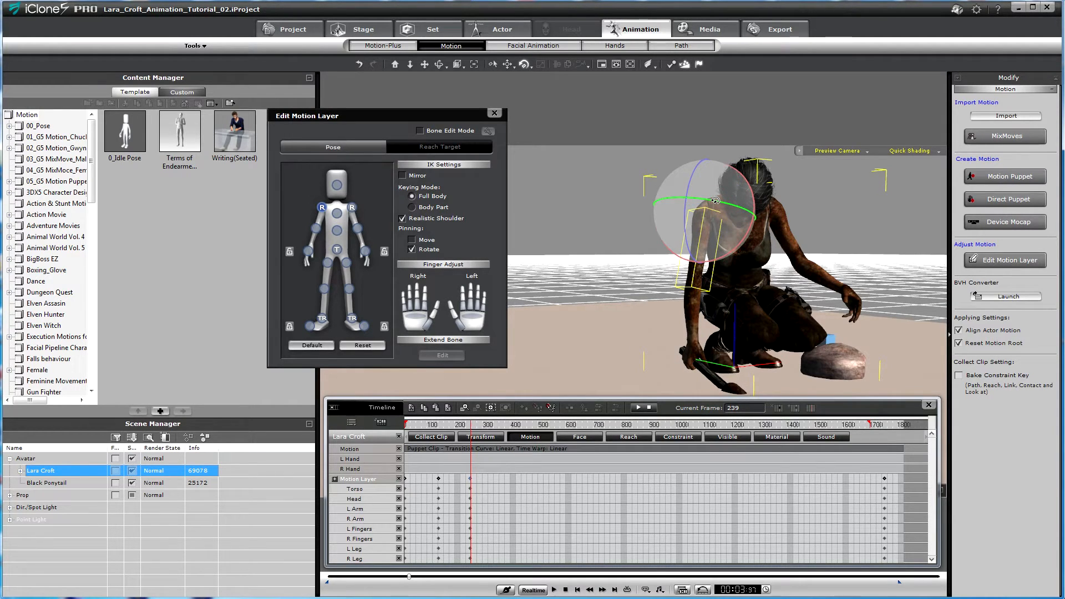
click(308, 250)
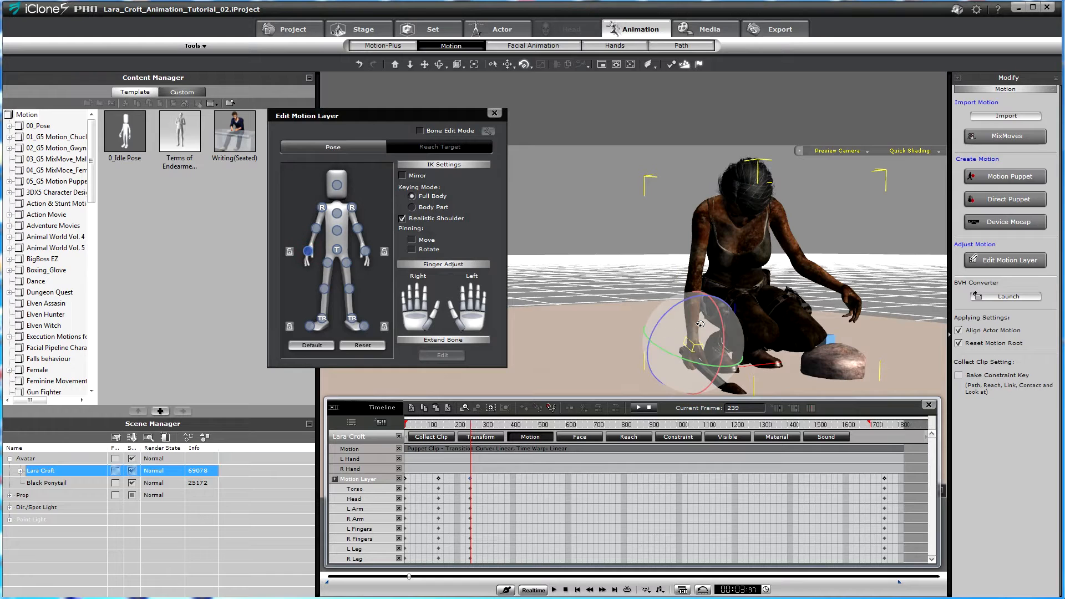
drag(722, 326, 720, 319)
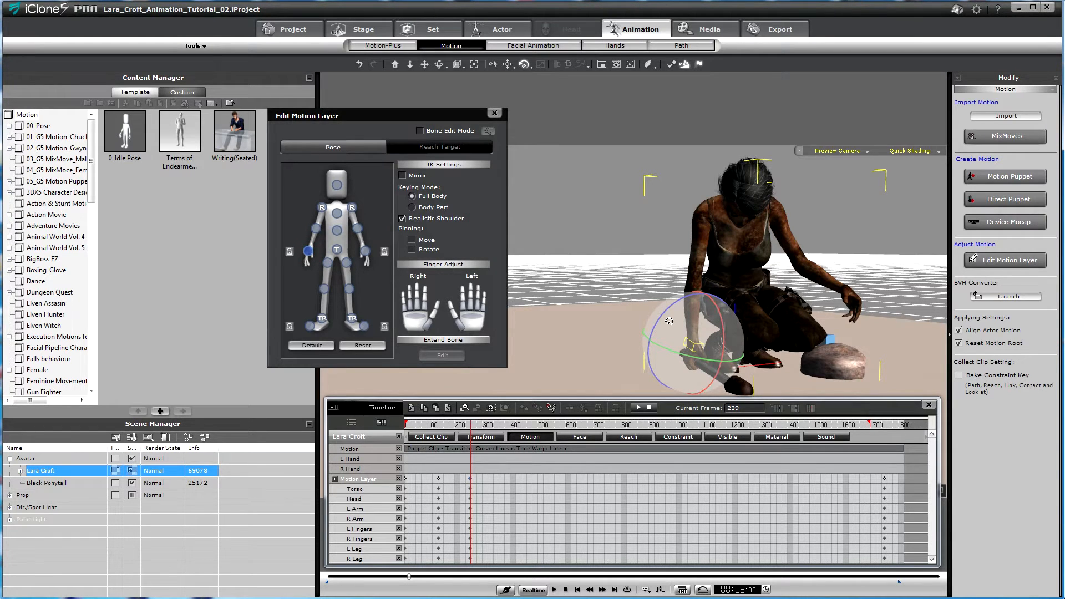
- Lean Lara Croft's waist sideways toward the torch arm and rotate her chest within the crouch
click(336, 231)
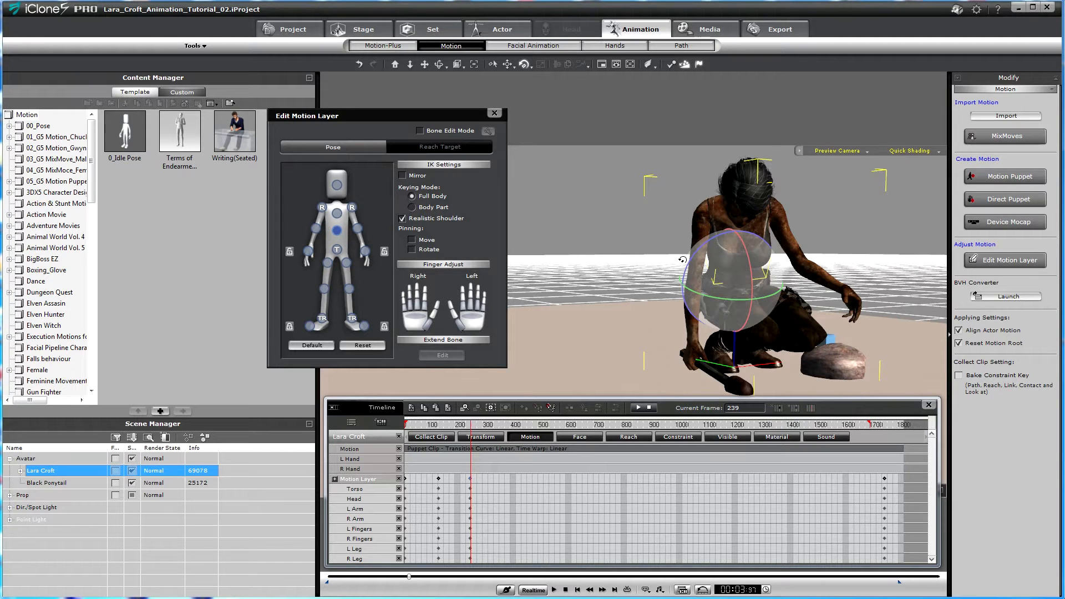
drag(683, 259, 691, 255)
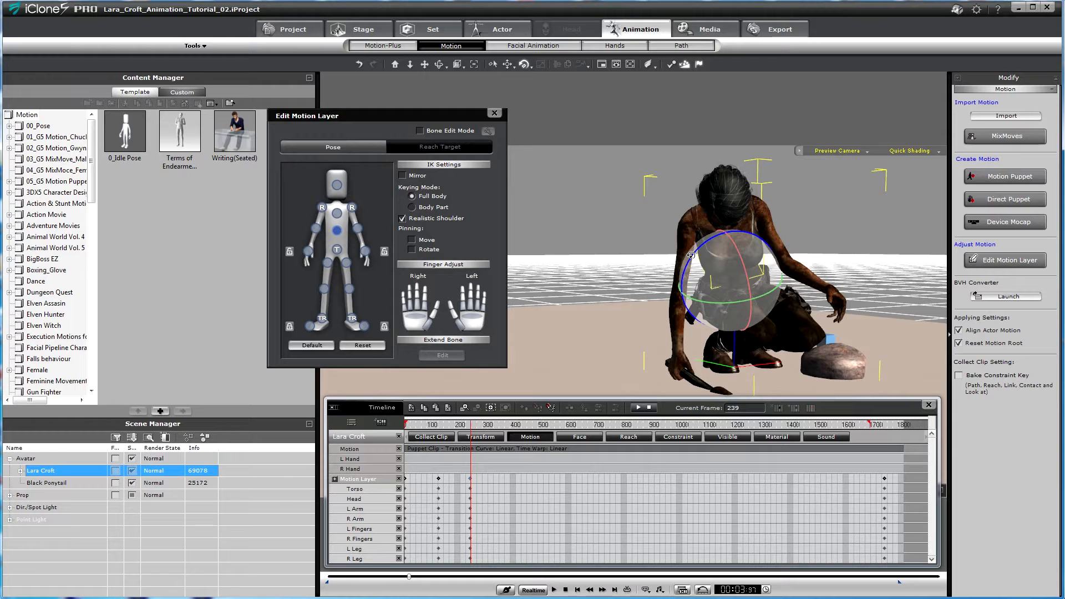
drag(740, 256, 739, 257)
click(338, 214)
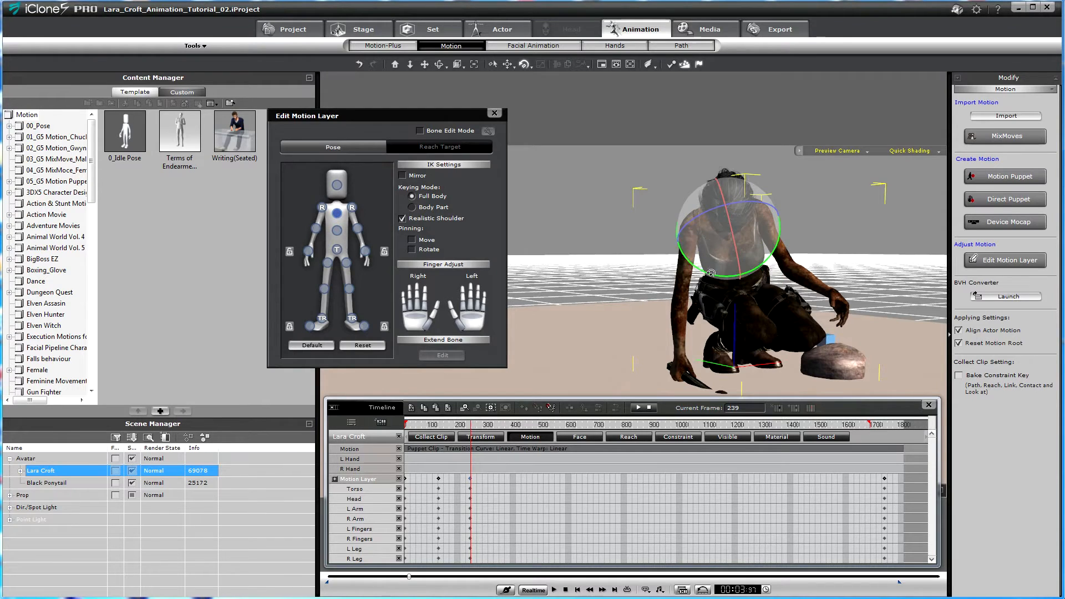
- Rotate Lara Croft's right hand to realign the torch with the leaning torso
click(308, 252)
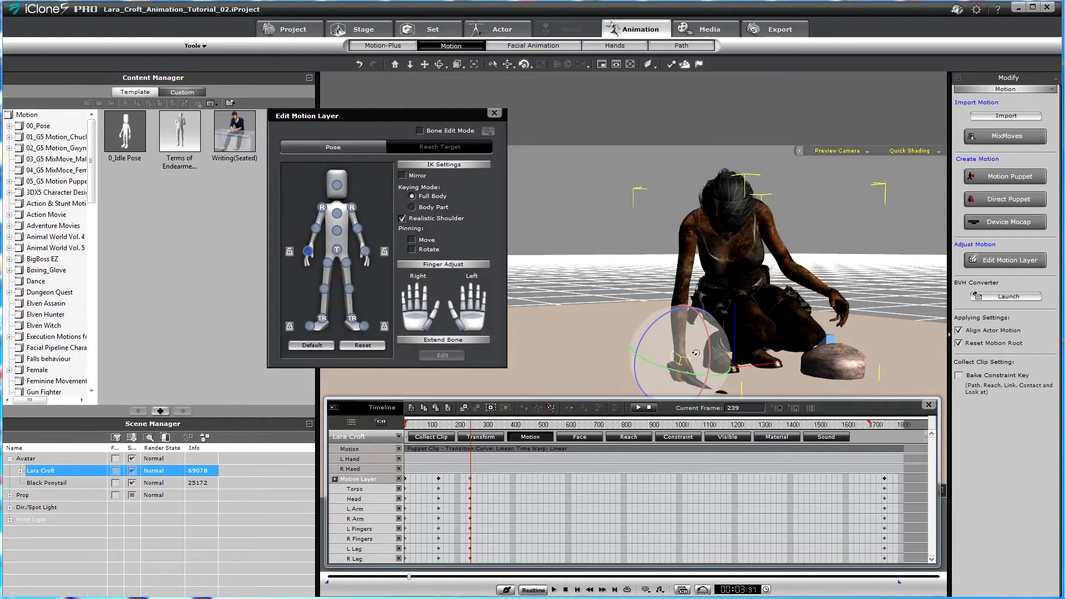
drag(707, 342, 707, 339)
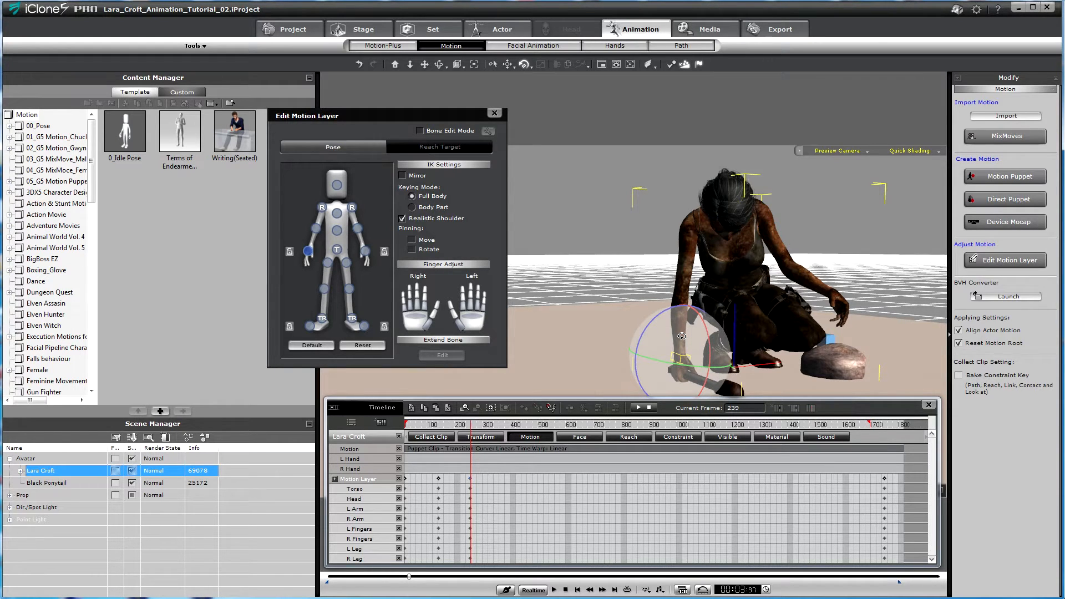
key(x)
- Rotate Lara Croft's left upper arm at frame 239 and check the crouch from the side and front
right_drag(810, 269, 626, 300)
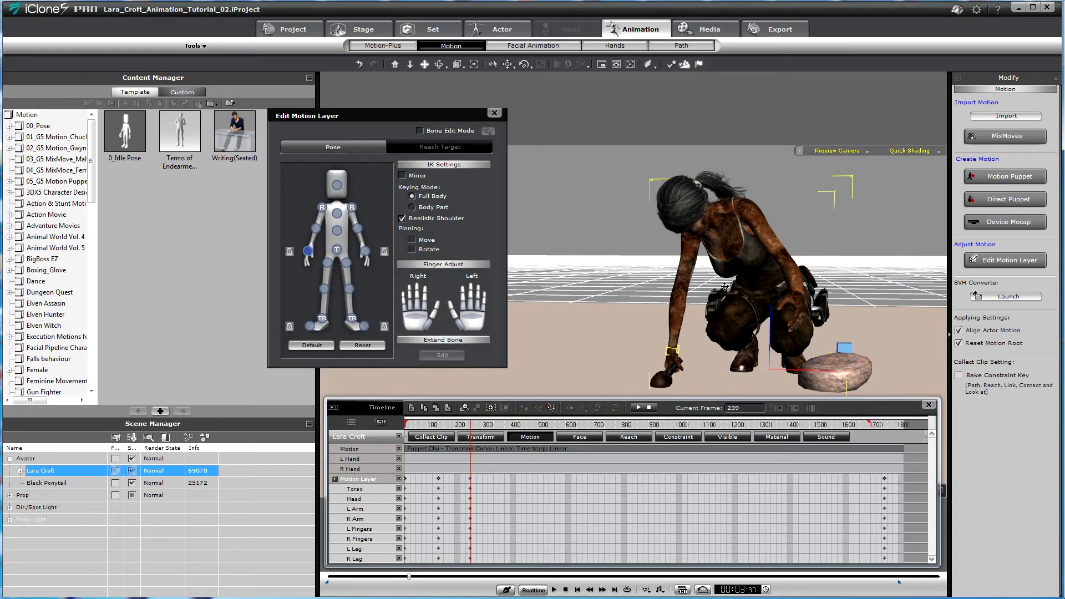
right_drag(783, 277, 654, 332)
click(353, 208)
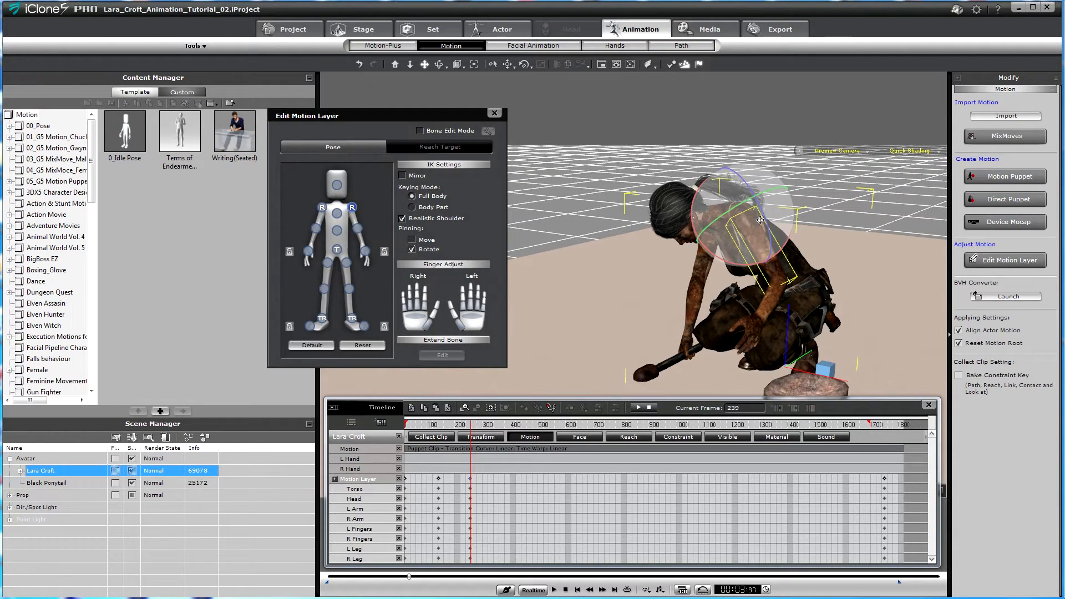
drag(758, 225, 727, 250)
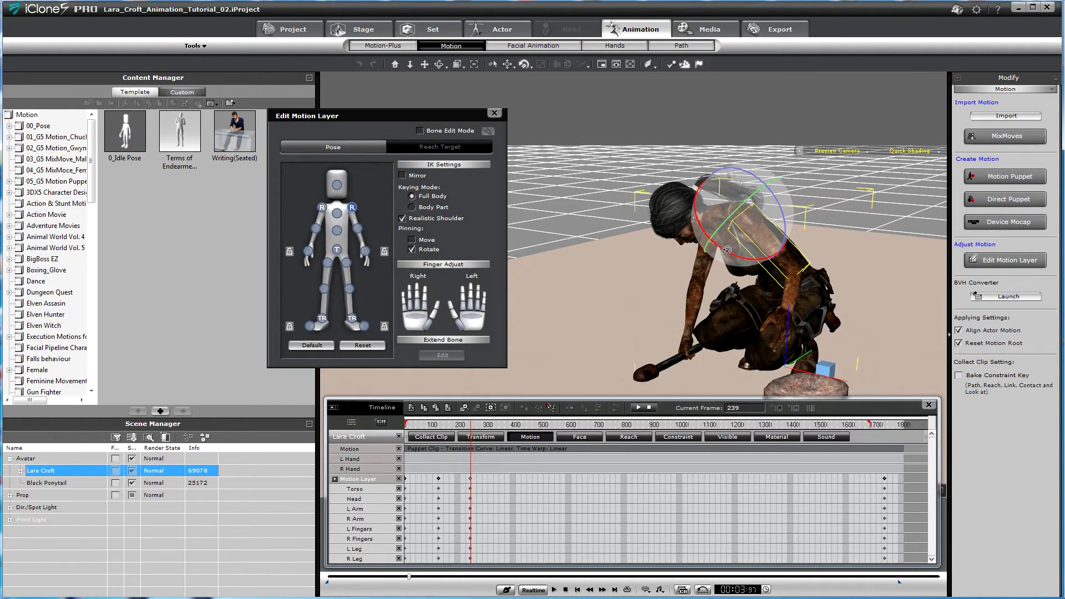
right_drag(709, 312, 860, 274)
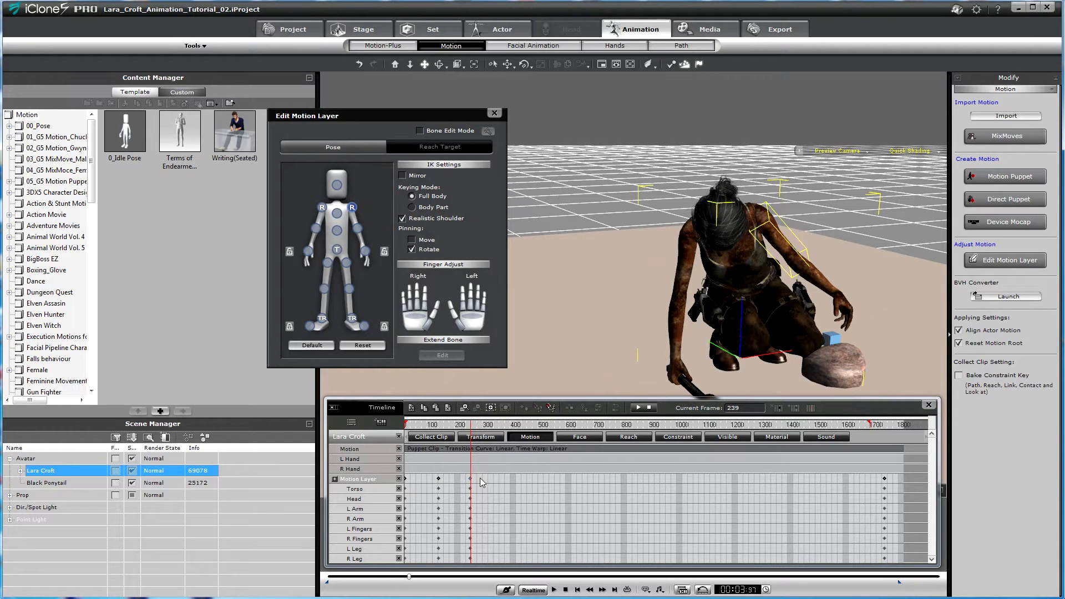
- Set the transition curve of the Motion Layer key at frame 125 to Ease Out & In
drag(481, 478, 400, 482)
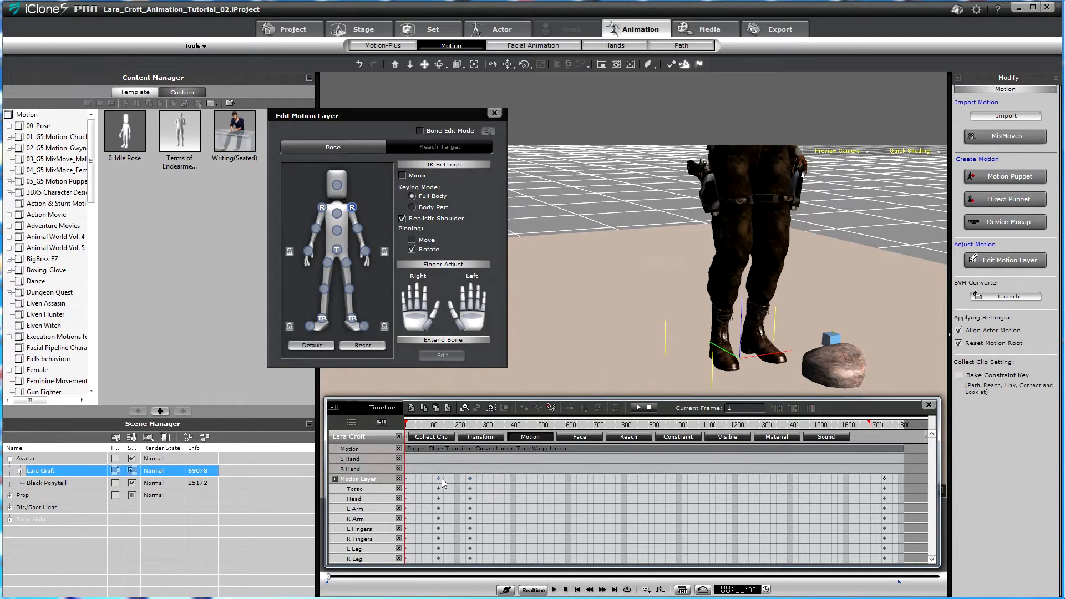
right_click(439, 478)
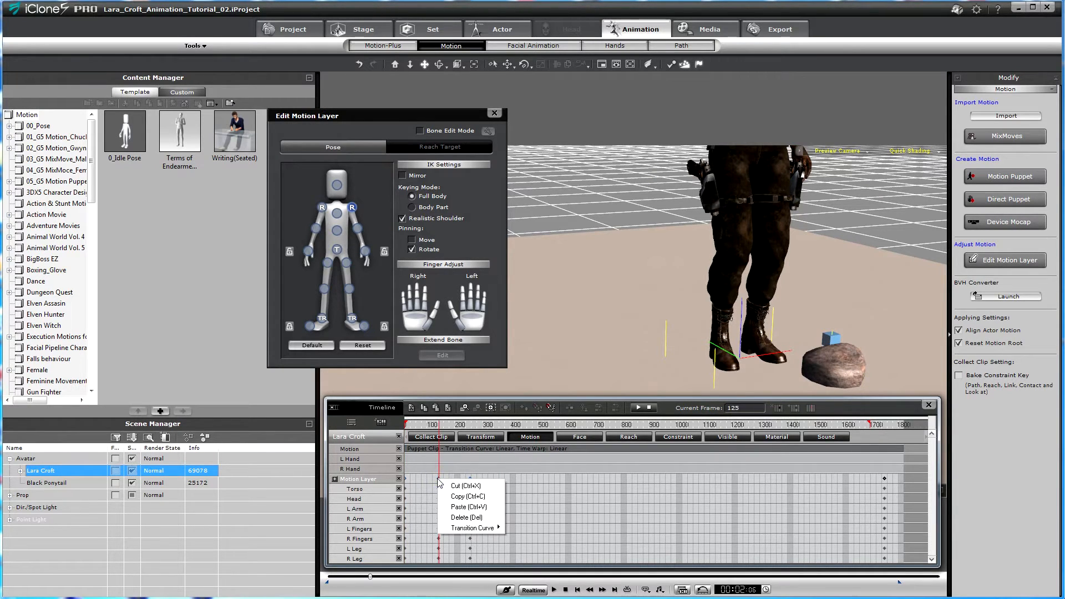
mouse_move(488, 528)
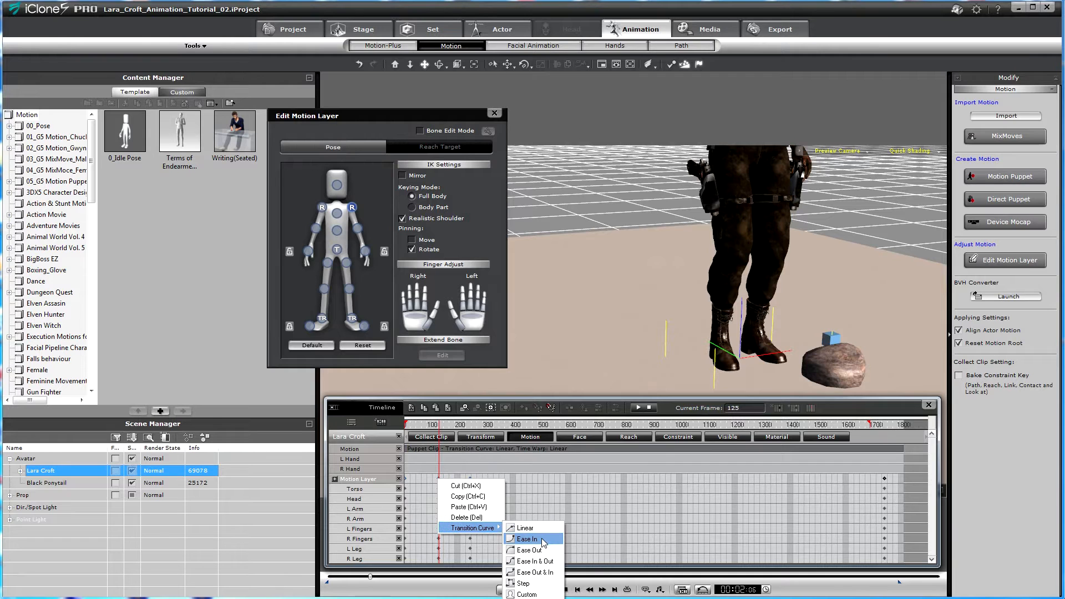
click(527, 571)
- Play the animation from frame 99 with the whole figure in view to review the crouch transition
mouse_move(439, 427)
mouse_down()
mouse_move(468, 429)
mouse_move(432, 435)
mouse_up()
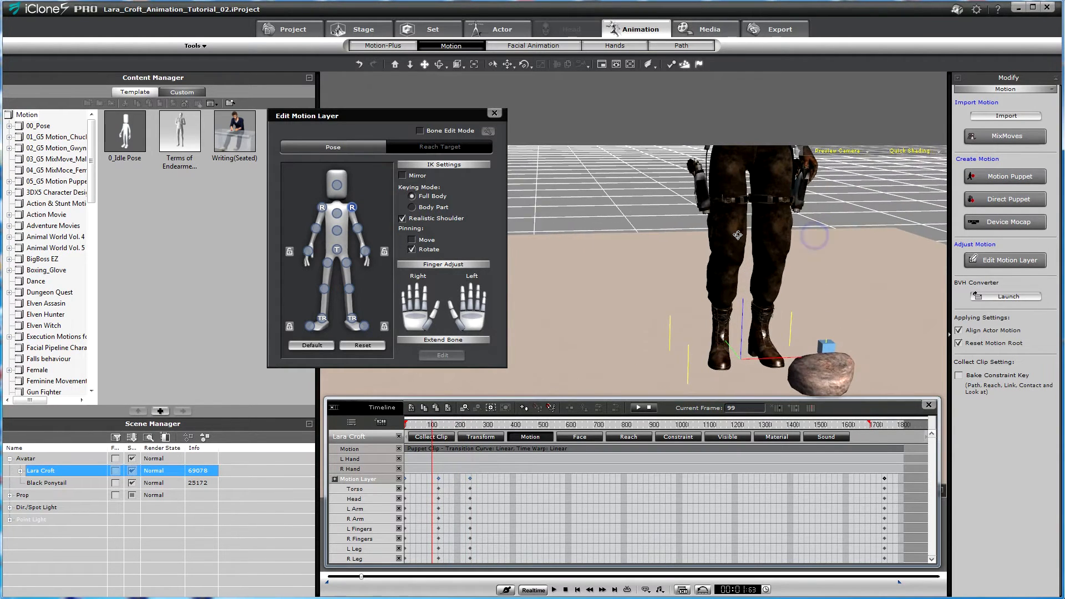
right_drag(738, 236, 732, 236)
scroll(733, 235, down, 4)
drag(733, 235, 731, 308)
scroll(721, 291, down, 2)
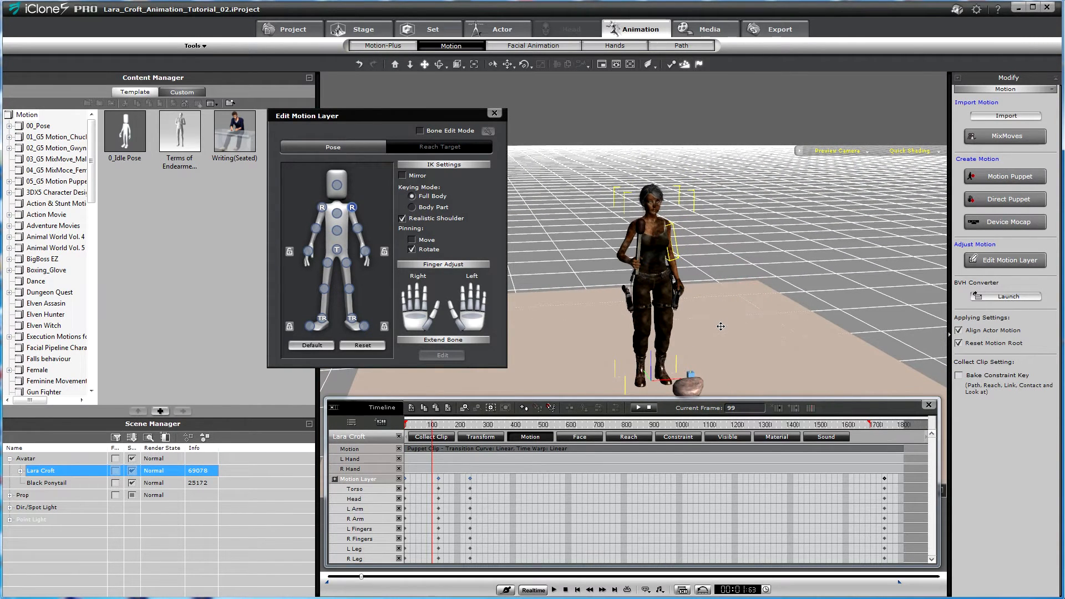
key(space)
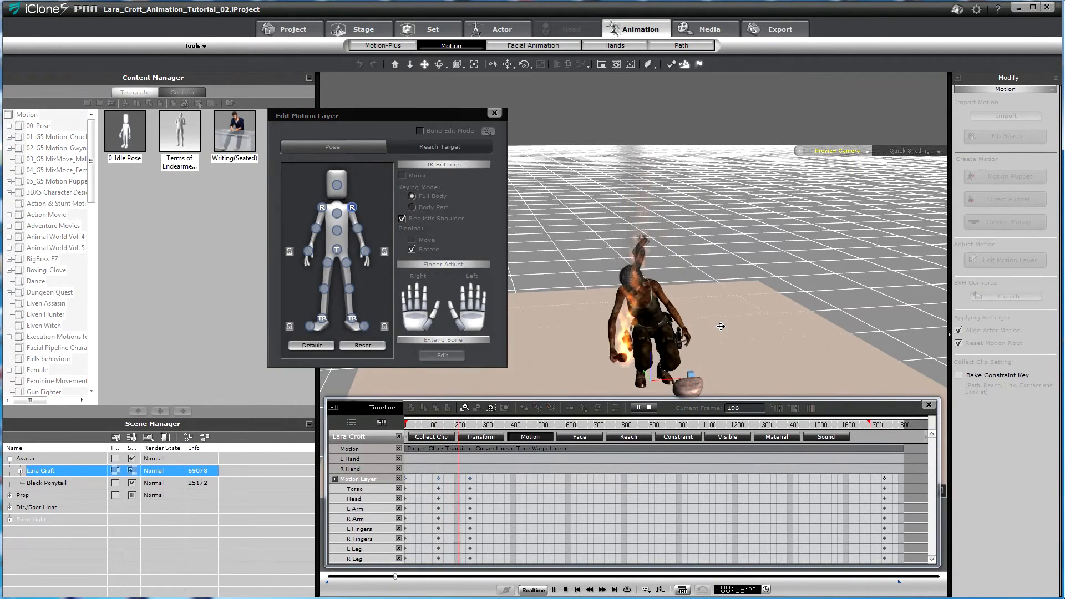
key(space)
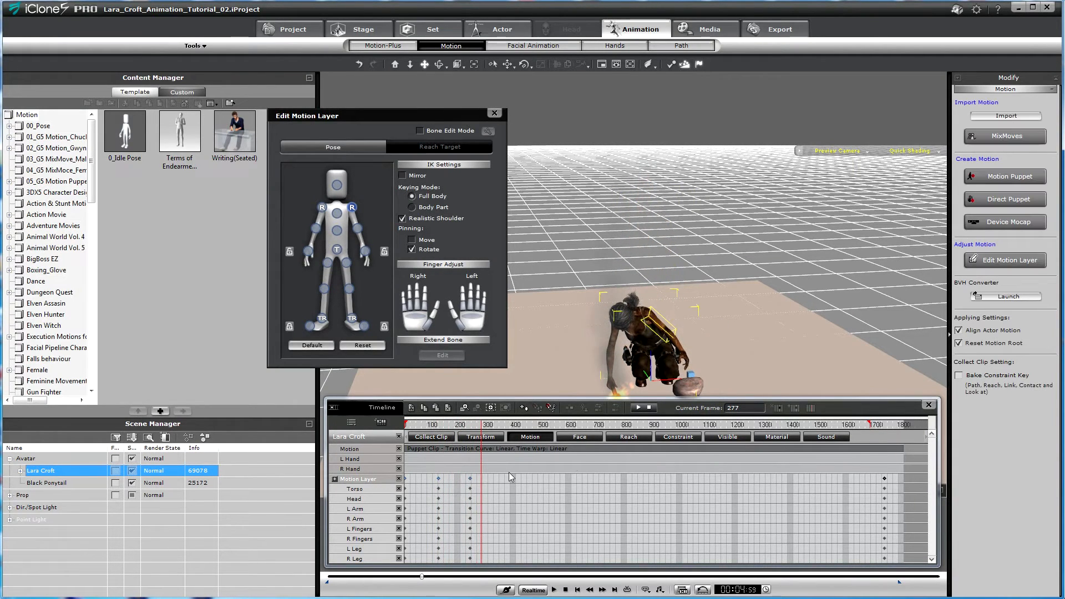
- Copy the crouch key at frame 239 on the Motion Layer track and paste it at frame 325
click(474, 480)
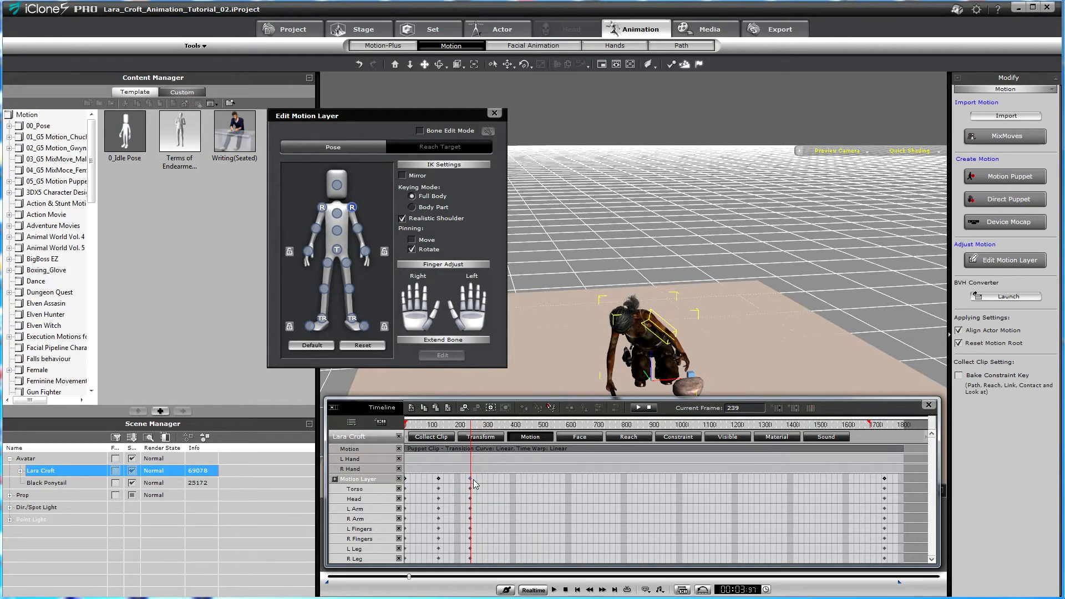
click(469, 478)
click(494, 478)
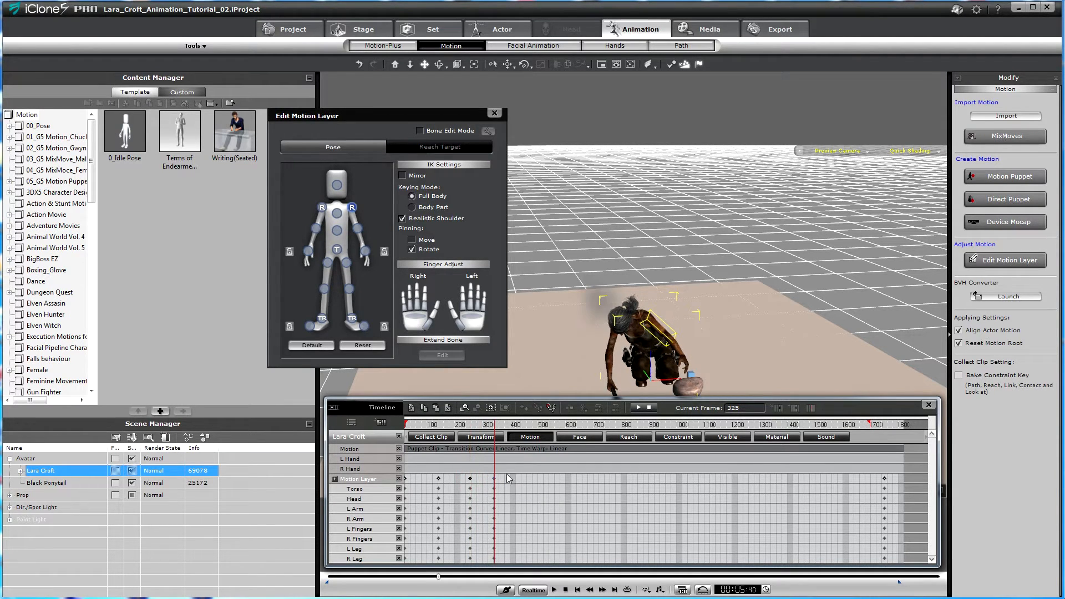
- Scrub the timeline between the crouch and the standing pose to compare Lara Croft's body position around frames 231, 117 and 95
click(464, 425)
drag(464, 425, 470, 427)
scroll(638, 239, up, 5)
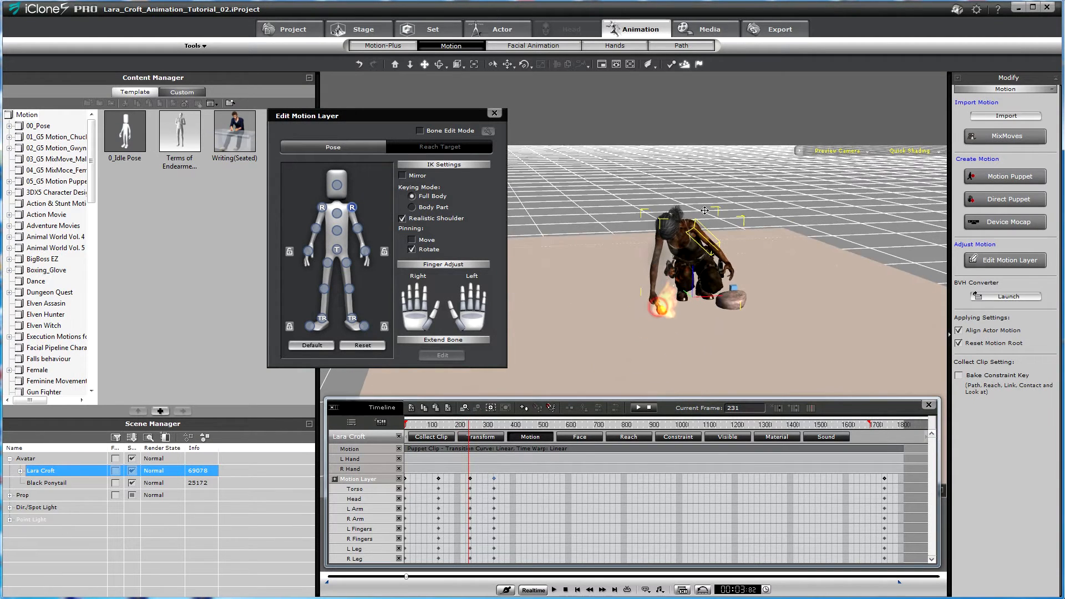
right_drag(684, 222, 678, 301)
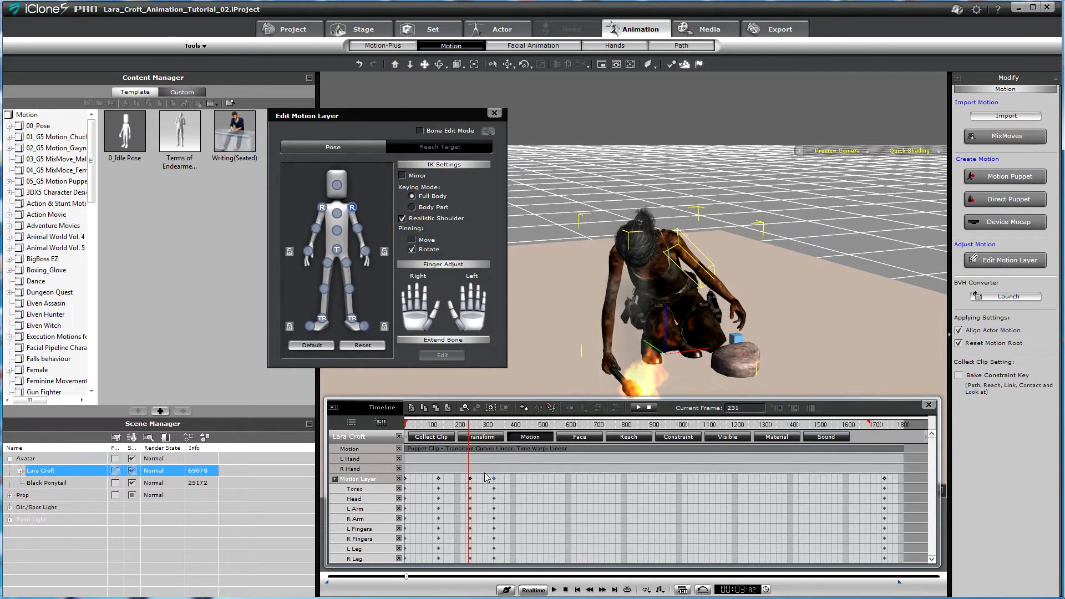
drag(439, 427, 438, 428)
right_drag(663, 285, 652, 277)
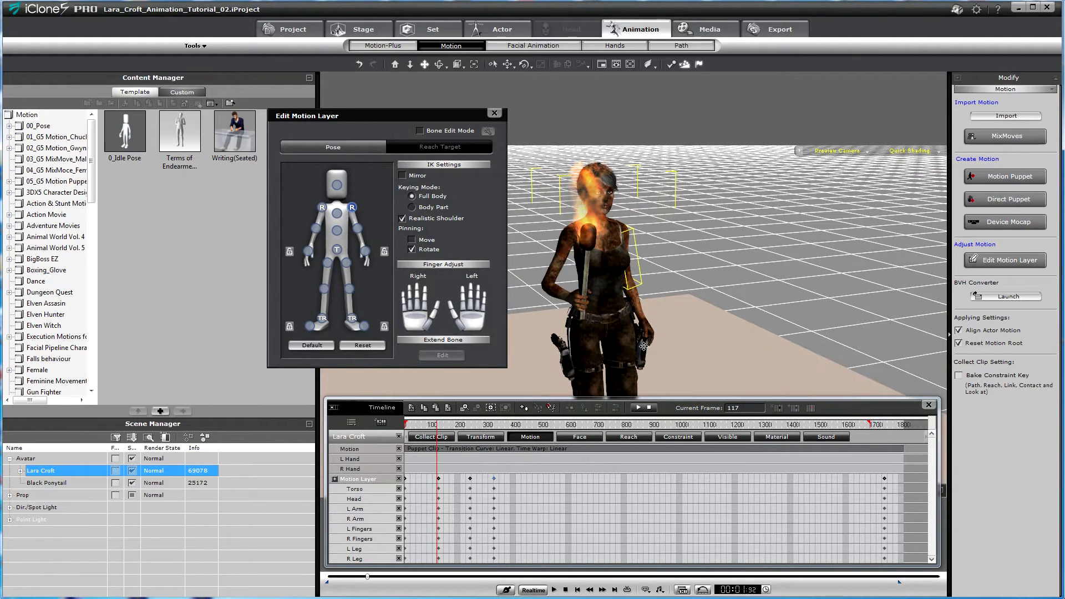
mouse_move(423, 427)
mouse_down()
mouse_move(456, 425)
mouse_move(415, 426)
mouse_move(431, 425)
mouse_up()
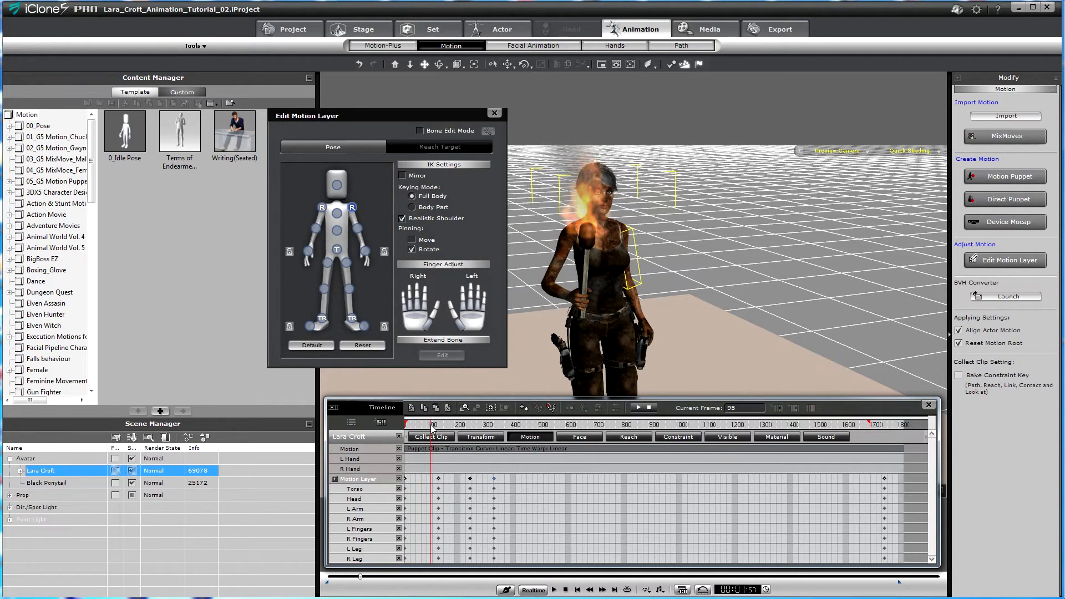
- Rotate Lara Croft's head sideways on the Head key at frame 125
click(438, 498)
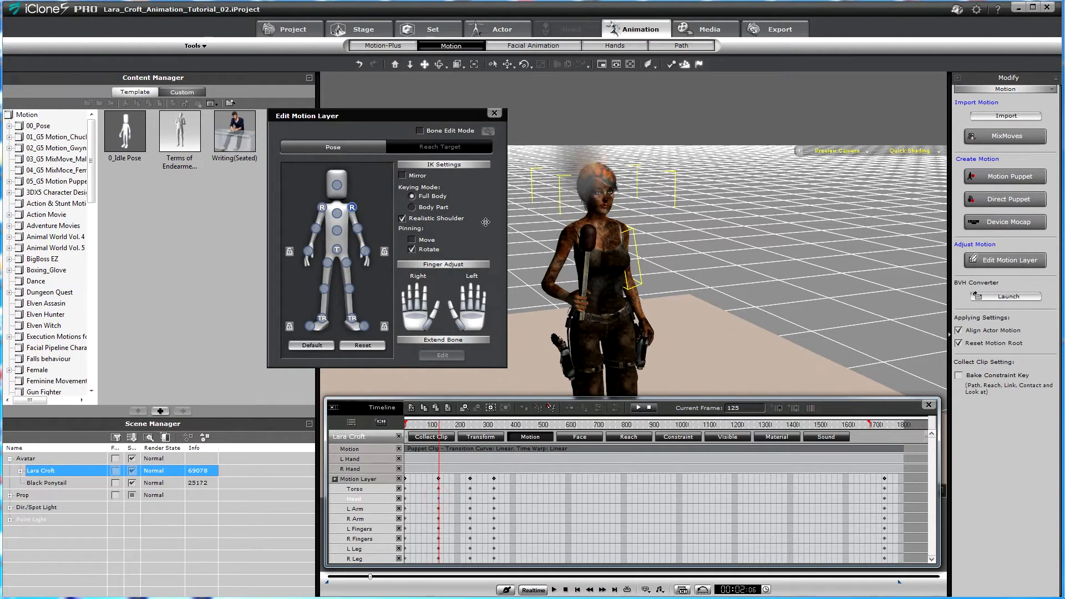
click(337, 184)
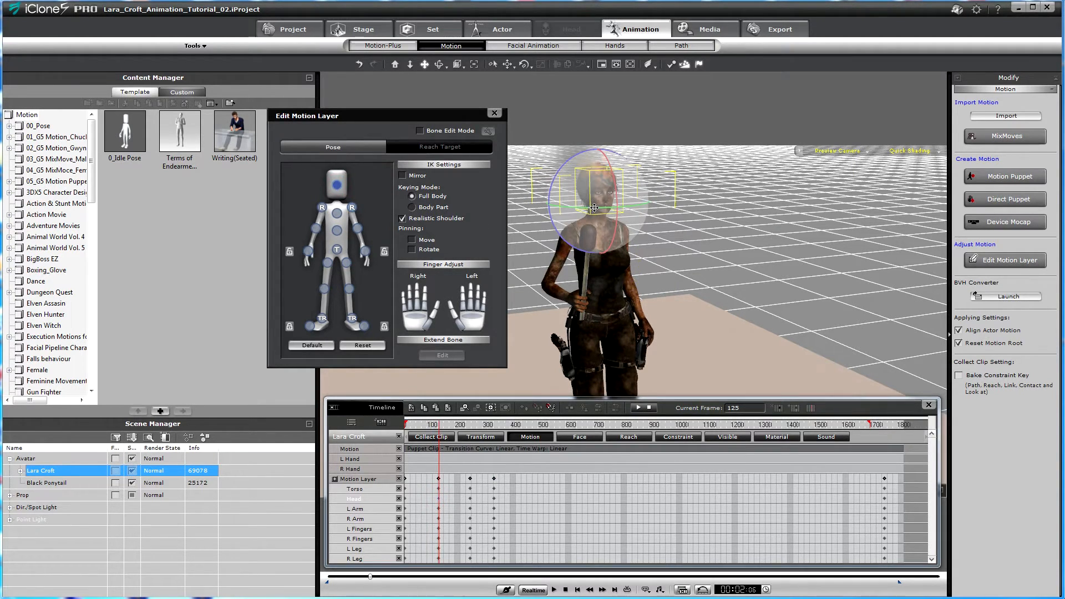
mouse_move(595, 215)
mouse_down()
mouse_move(604, 230)
mouse_move(587, 218)
mouse_up()
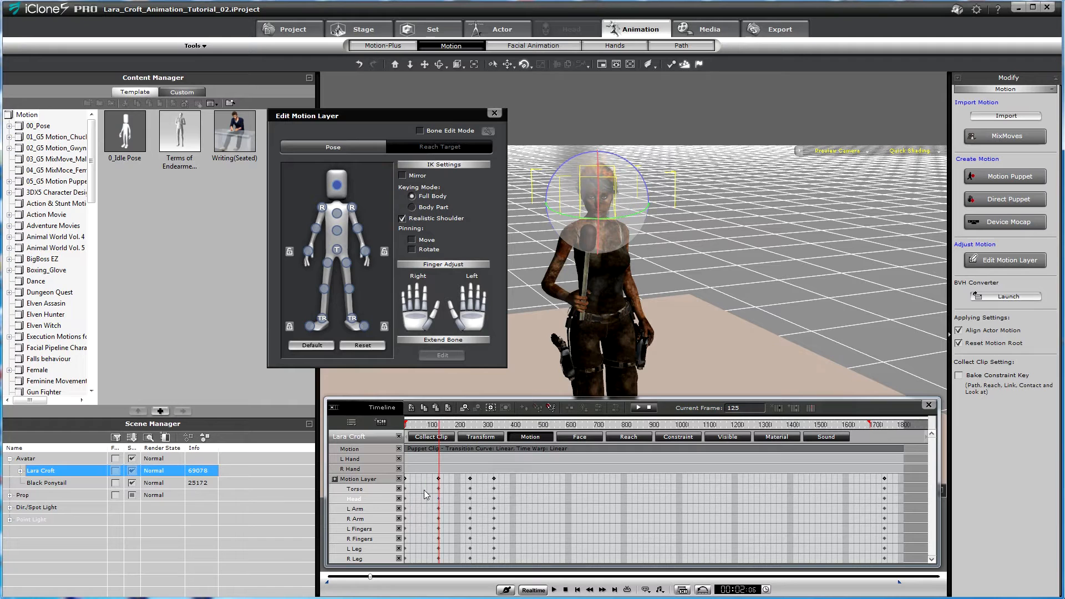
- Set the transition curve of the Motion Layer keys up to frame 325 to Ease In & Out
mouse_move(439, 424)
mouse_down()
mouse_move(405, 425)
mouse_move(438, 424)
mouse_move(413, 428)
mouse_move(431, 441)
mouse_up()
drag(515, 479, 385, 480)
right_click(439, 479)
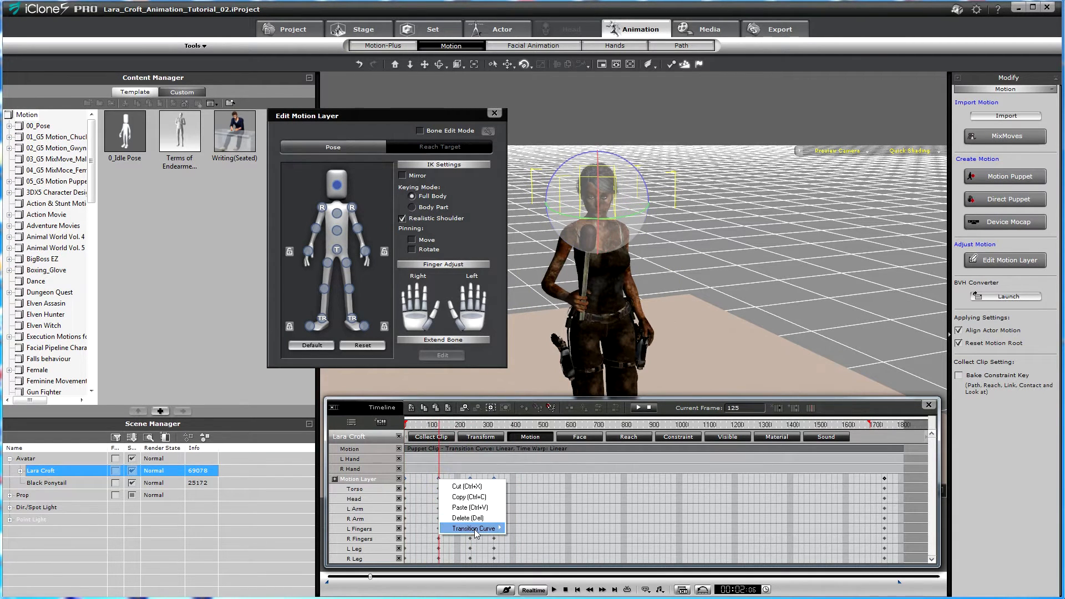
mouse_move(475, 529)
click(534, 551)
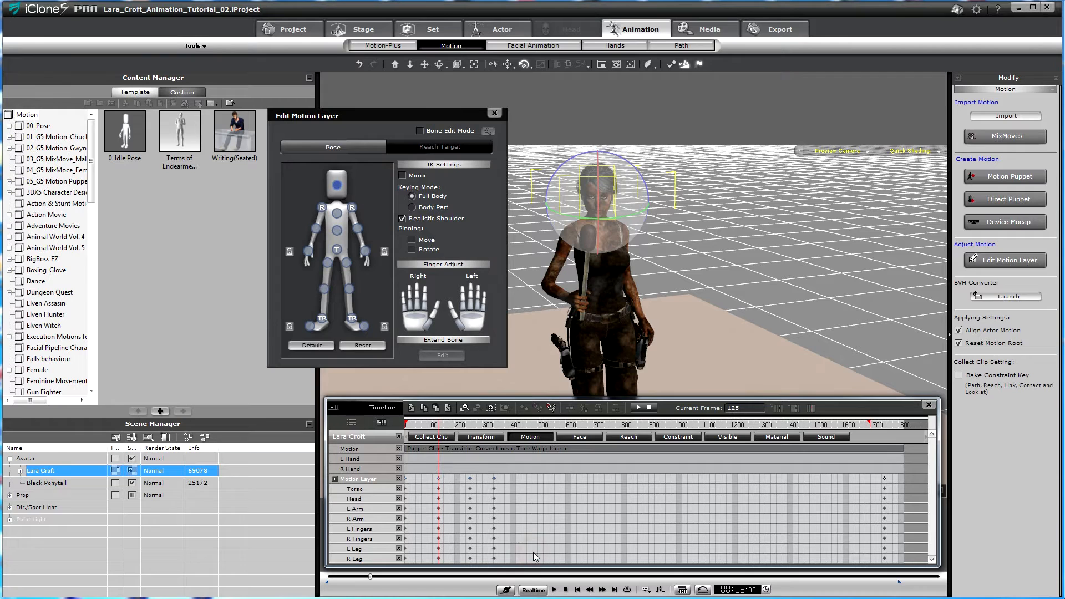
right_click(439, 478)
mouse_move(477, 528)
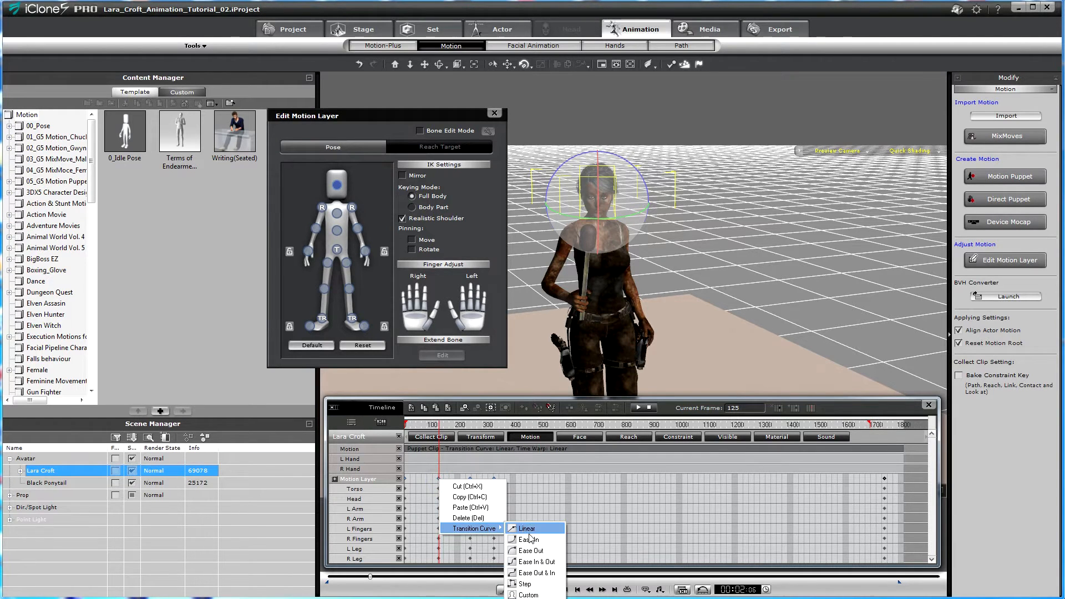
click(530, 563)
- Play the animation from the first frame twice to review the head turn before the crouch
drag(425, 426, 416, 425)
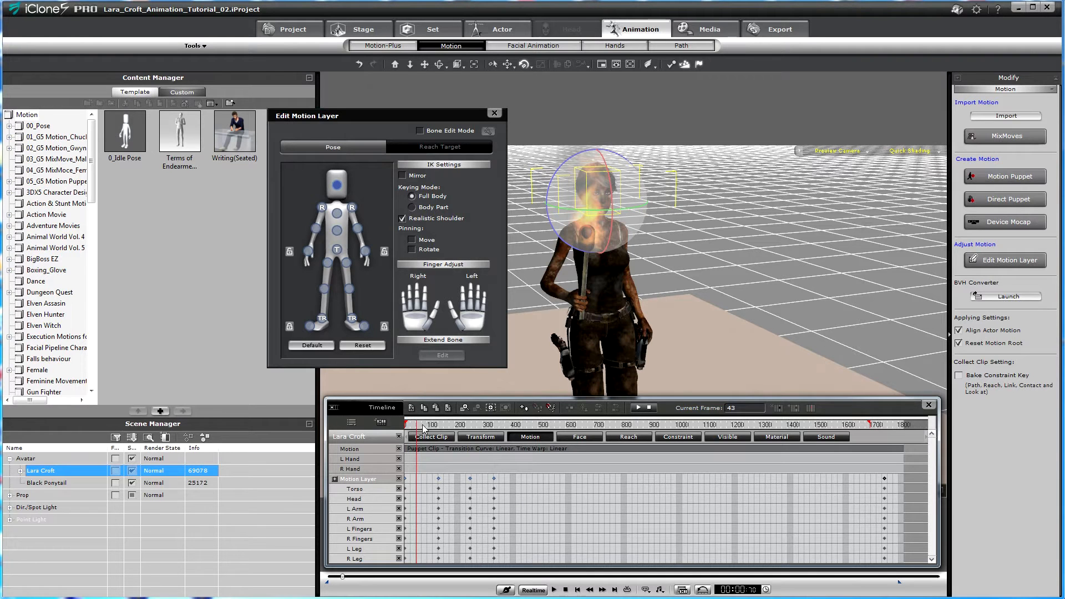
drag(424, 429, 403, 438)
key(space)
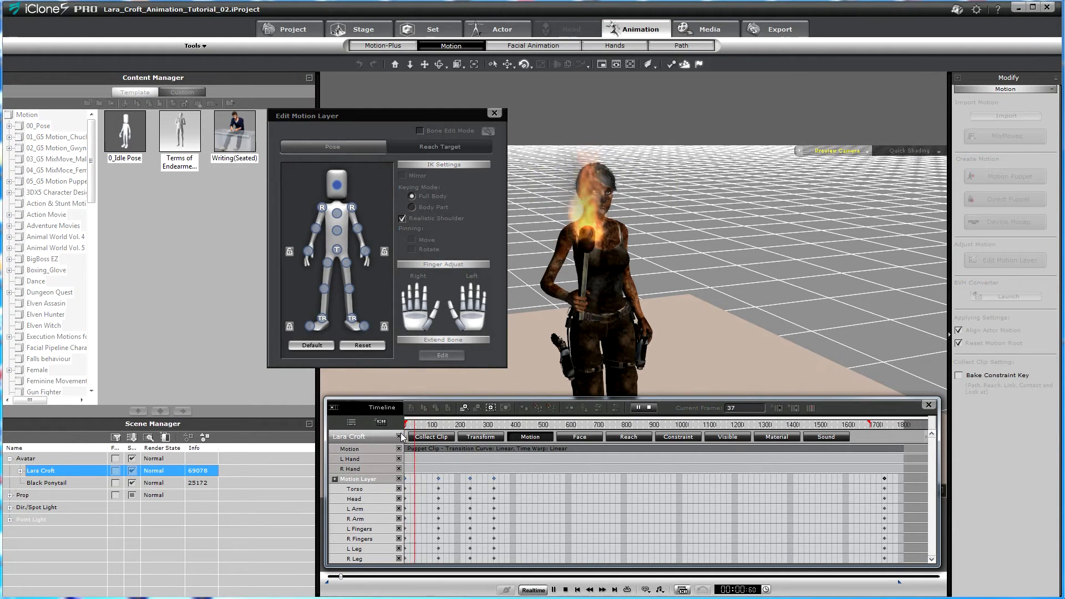
key(space)
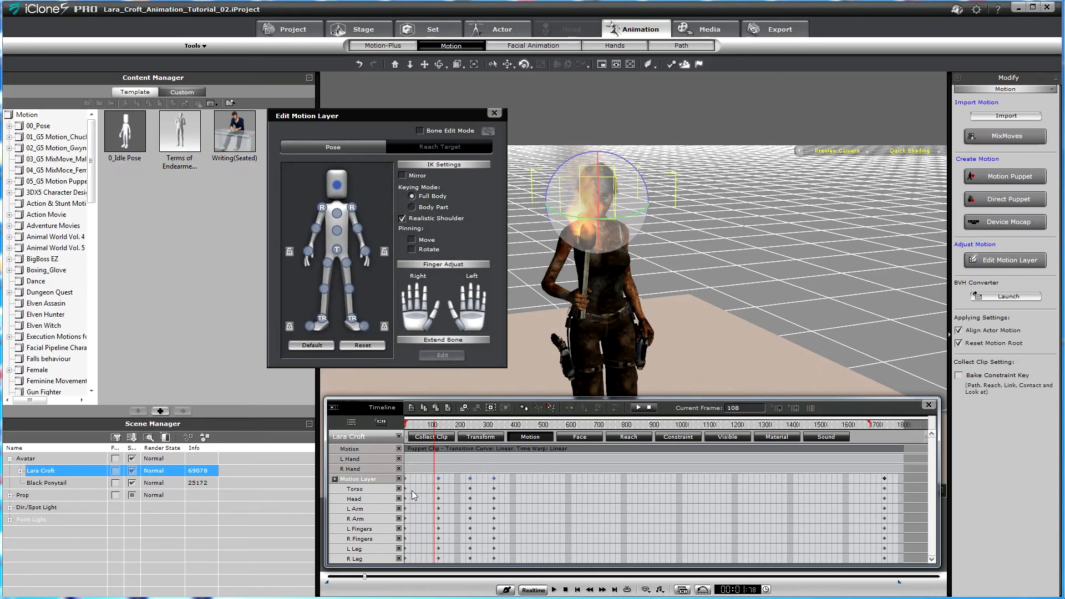
drag(427, 430, 405, 433)
key(space)
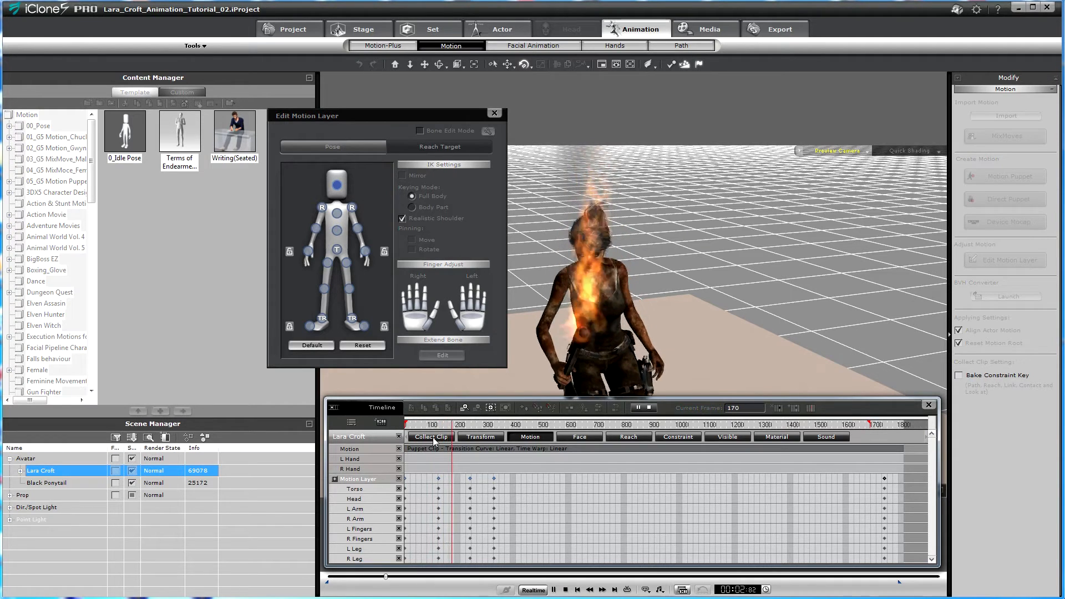
key(space)
drag(433, 424, 408, 438)
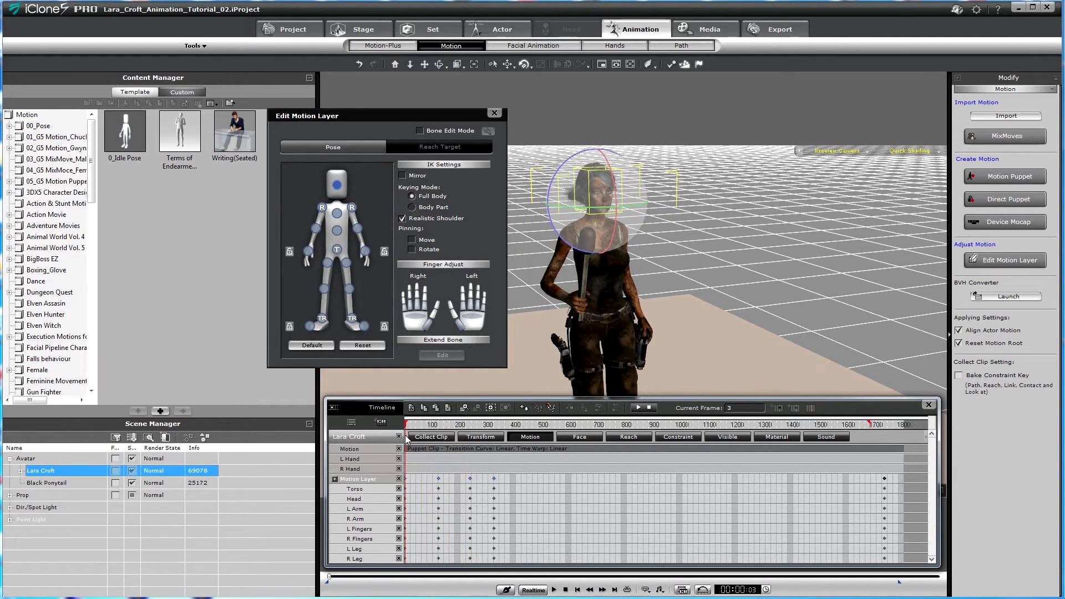
- Move the Head key at frame 125 to about frame 60 and replay the animation from the start
click(437, 498)
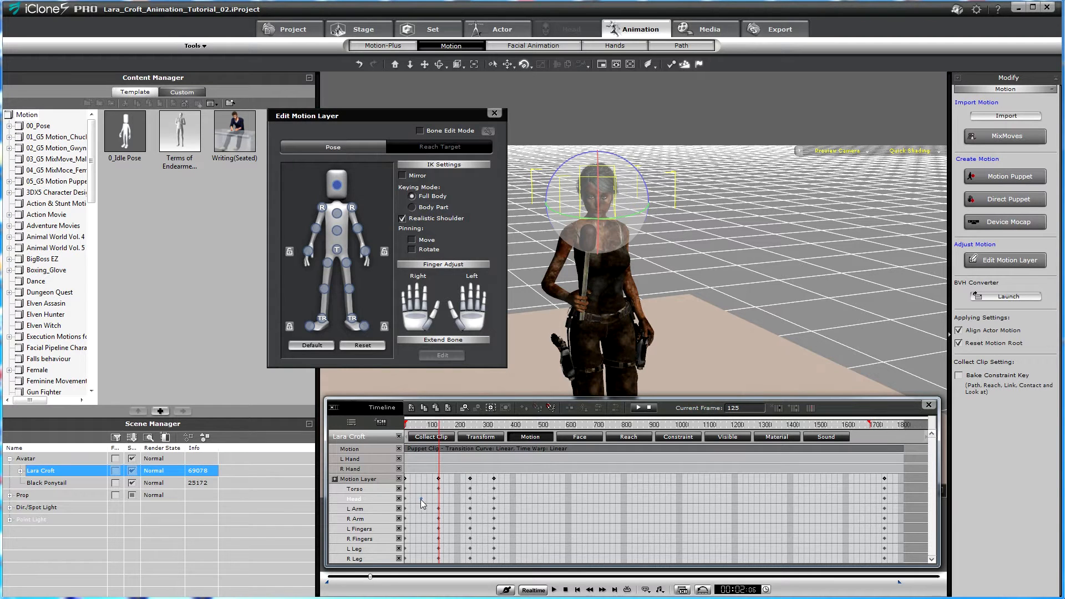
drag(421, 500, 421, 499)
drag(421, 425, 400, 429)
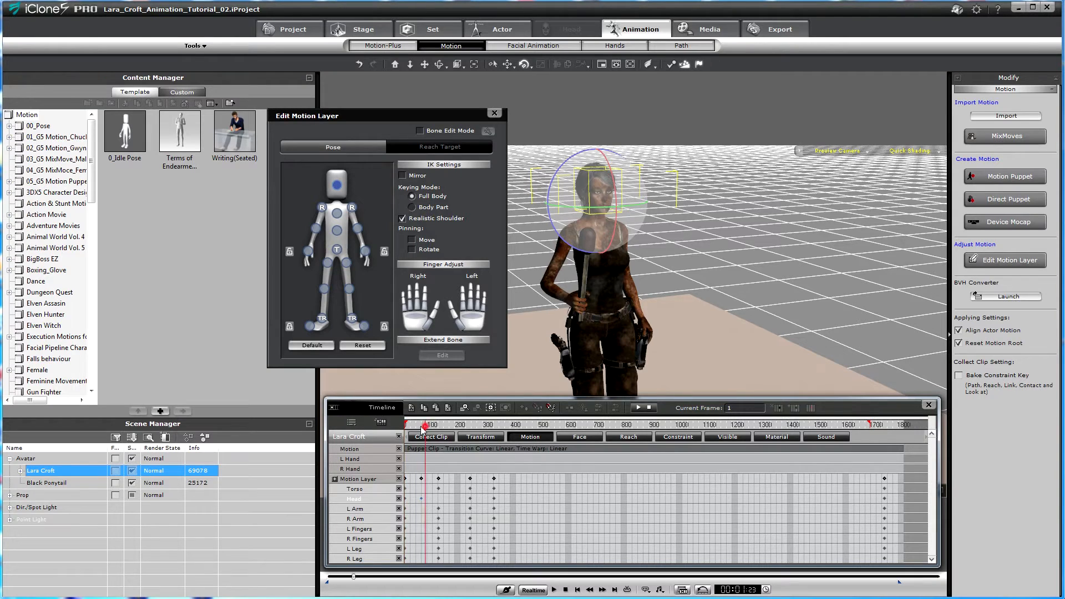
key(space)
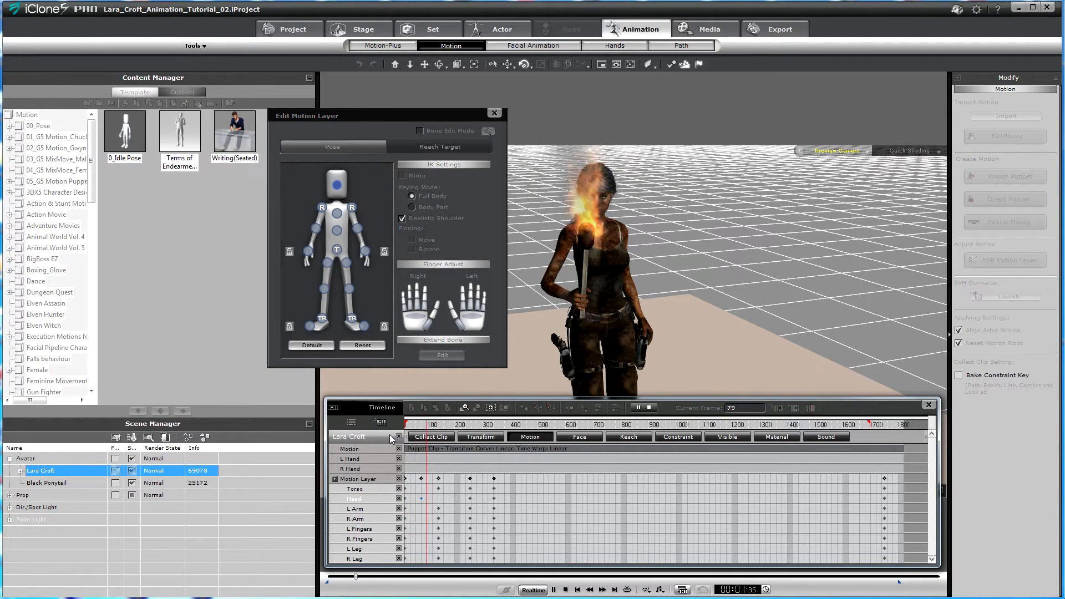
key(space)
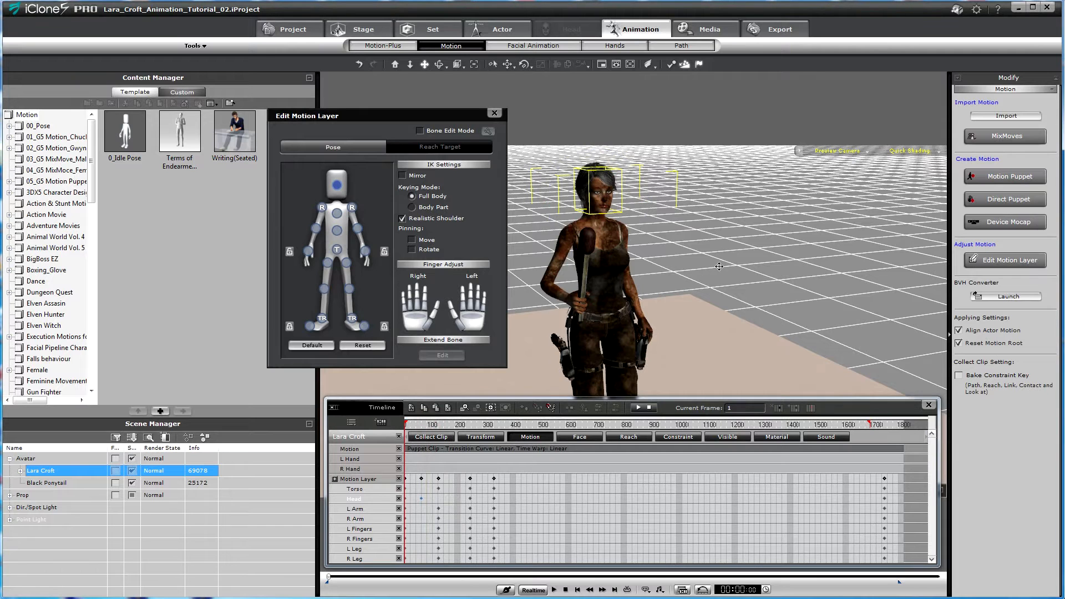
- Play the animation from the start in a close-up of the upper body to examine the head turn's timing
scroll(642, 272, up, 5)
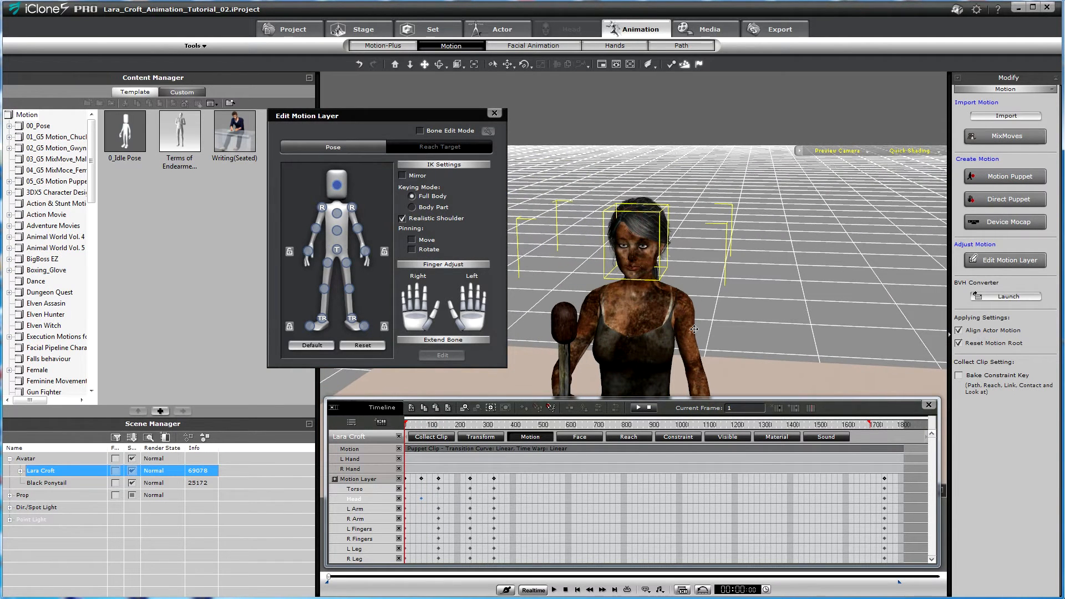
key(space)
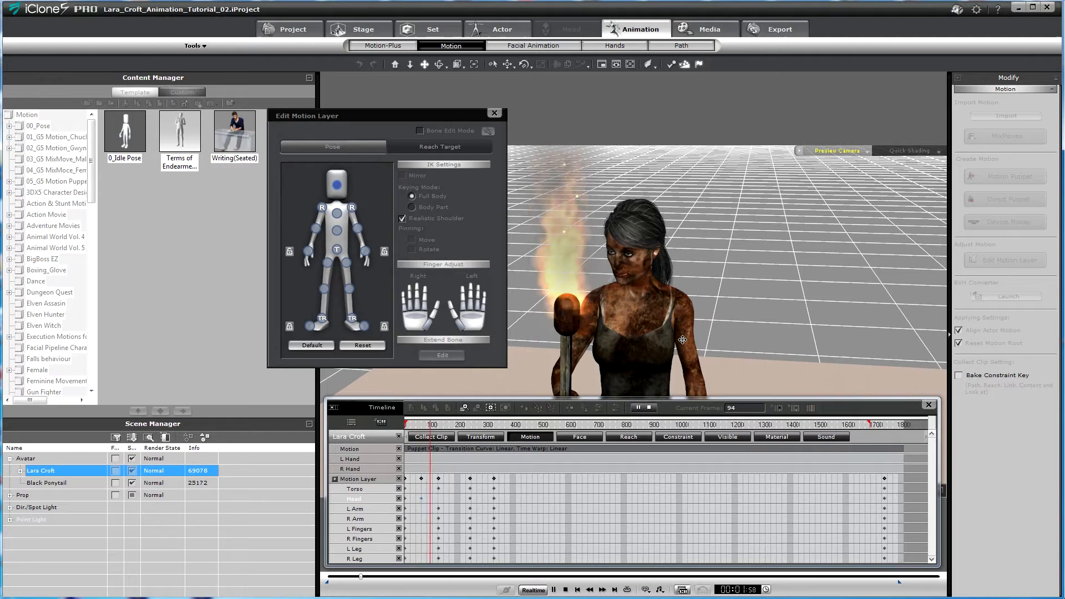
key(space)
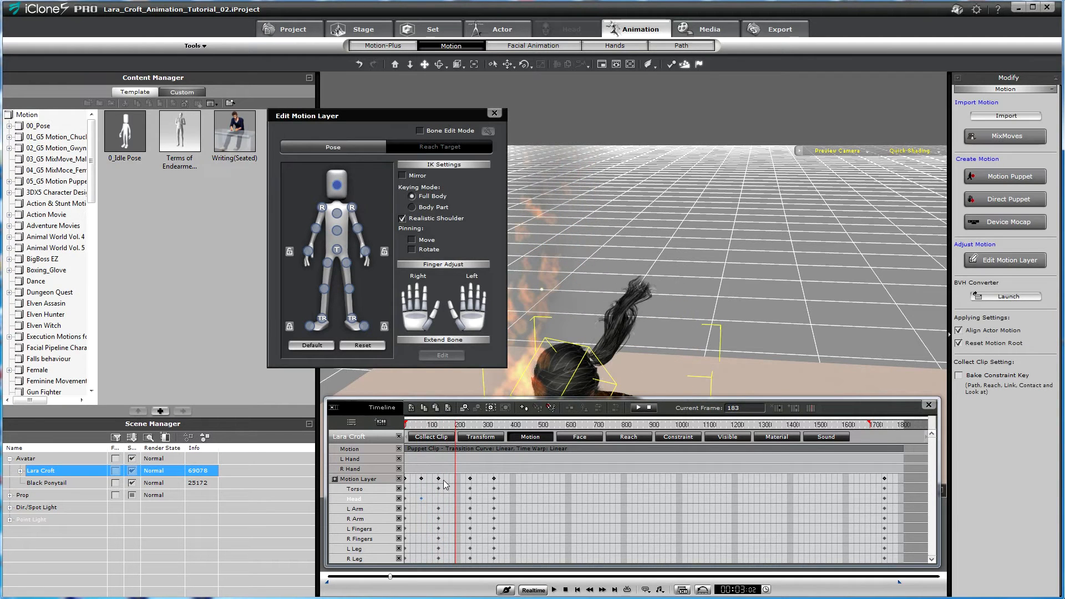
click(430, 424)
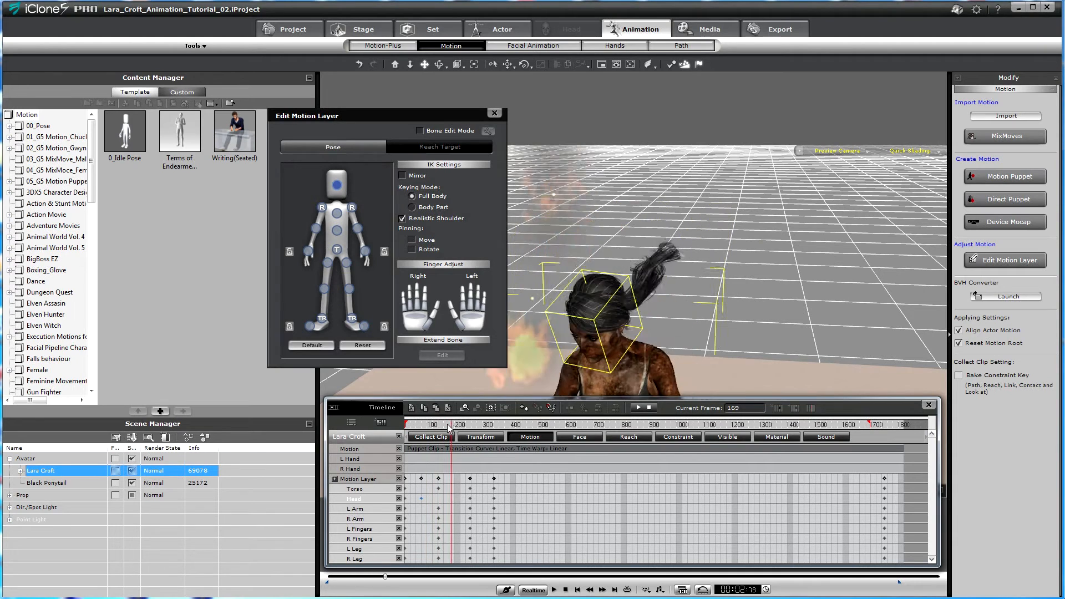
drag(435, 426, 414, 434)
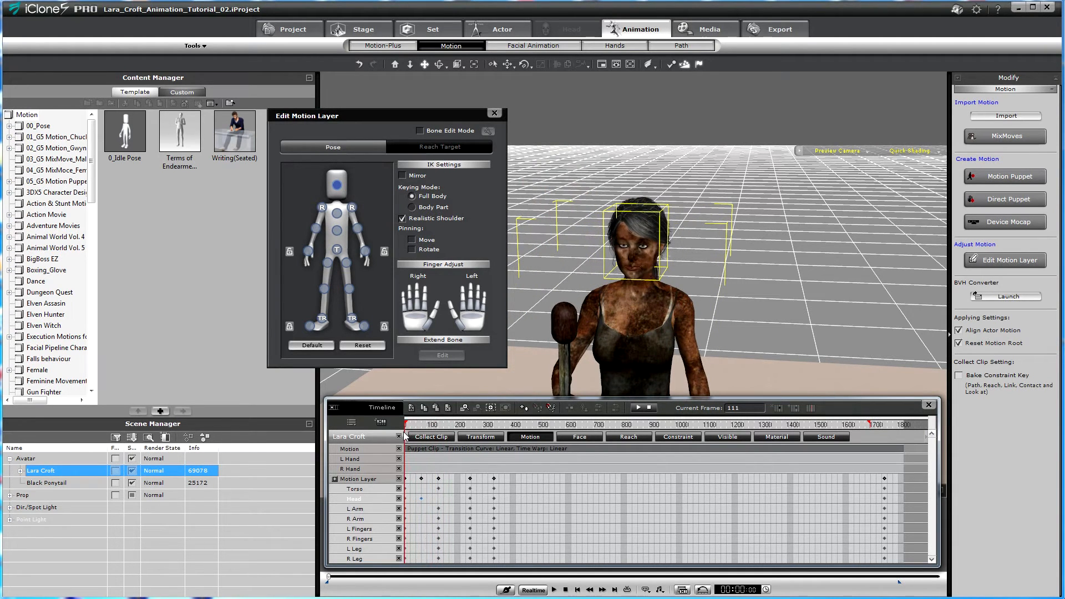
key(space)
key(space)
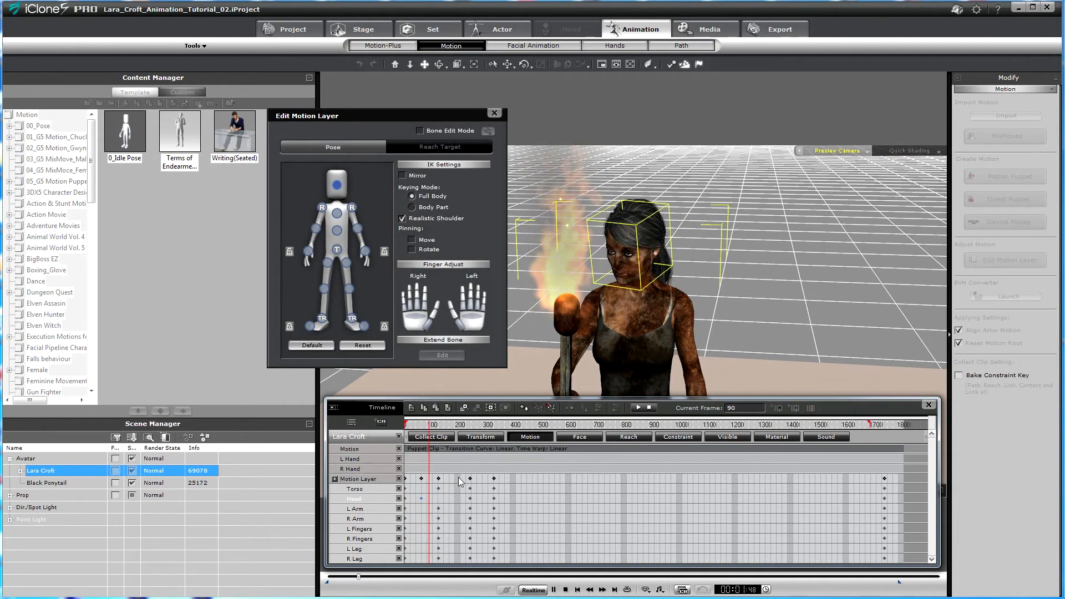
- Move the Motion Layer key at frame 125 to frame 83 and replay the animation from the start
double_click(439, 480)
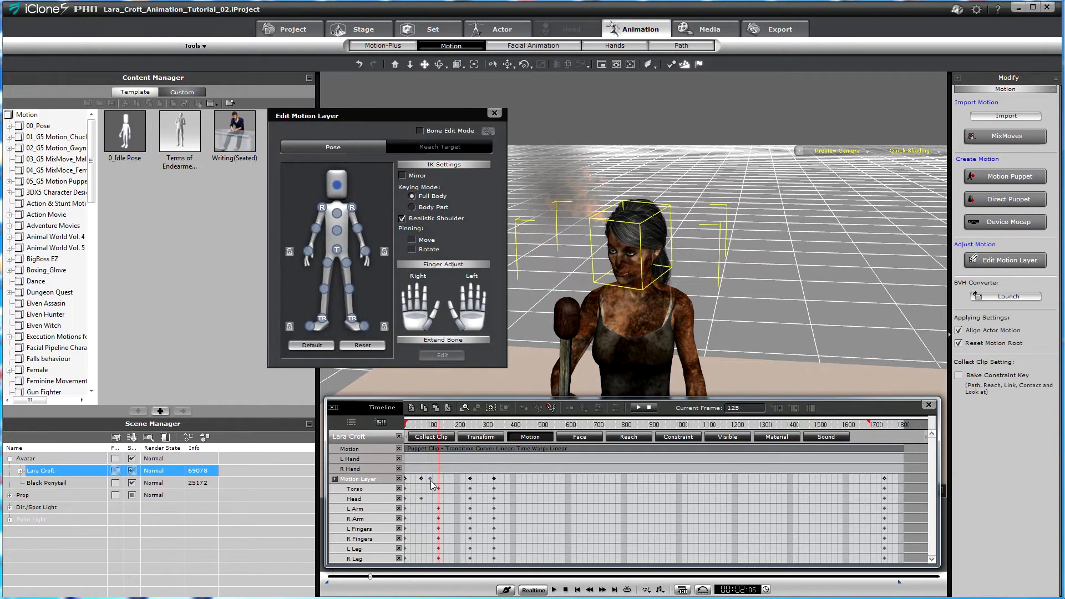
drag(427, 482, 428, 481)
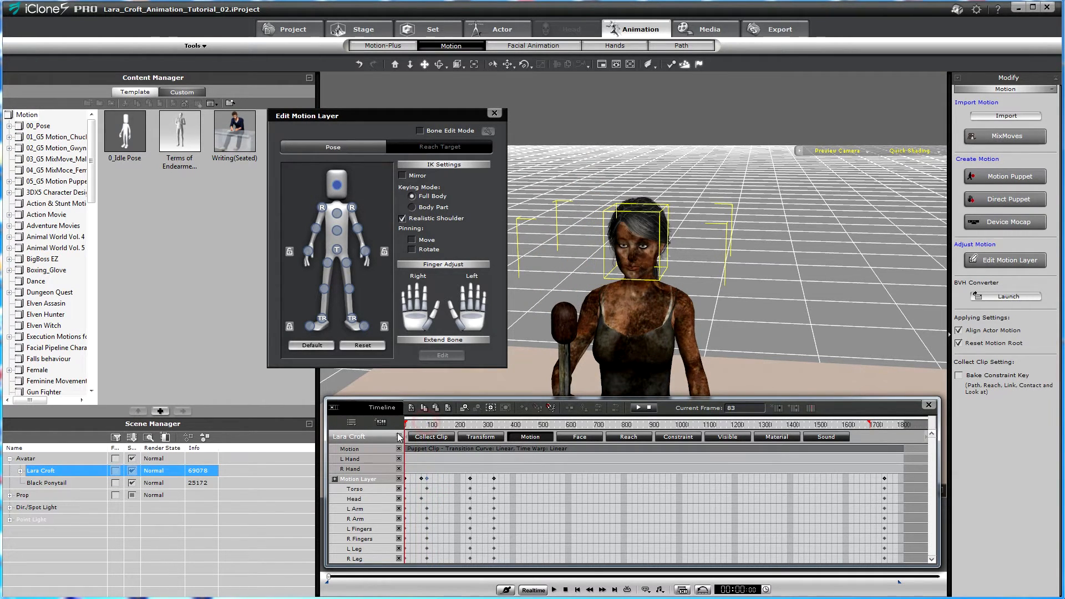
key(space)
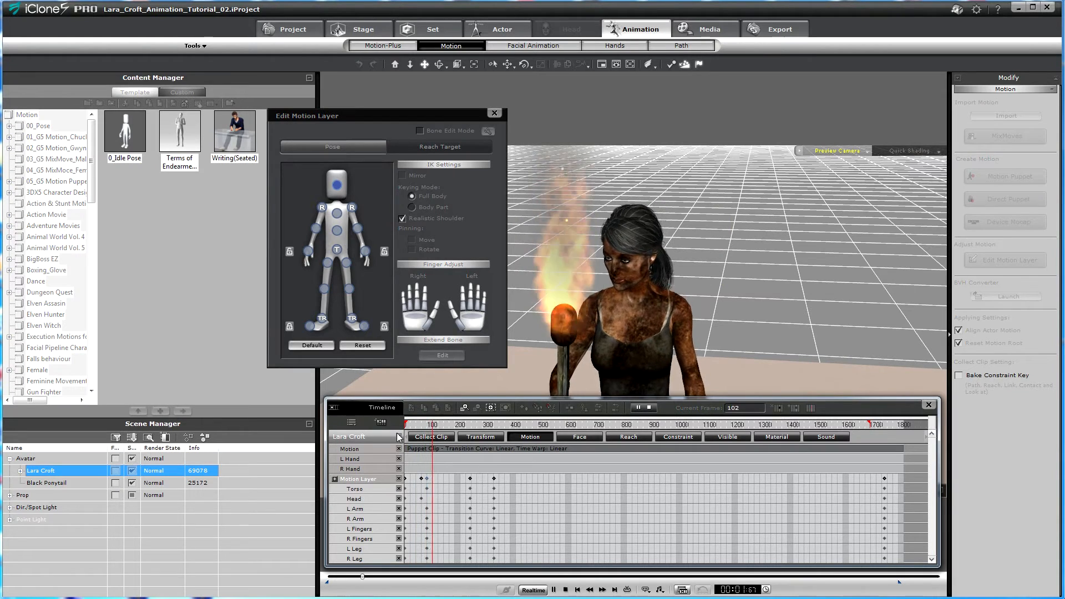
key(space)
- Move the first crouch key on the Motion Layer track to frame 187 and replay the animation from the start
drag(470, 479, 454, 479)
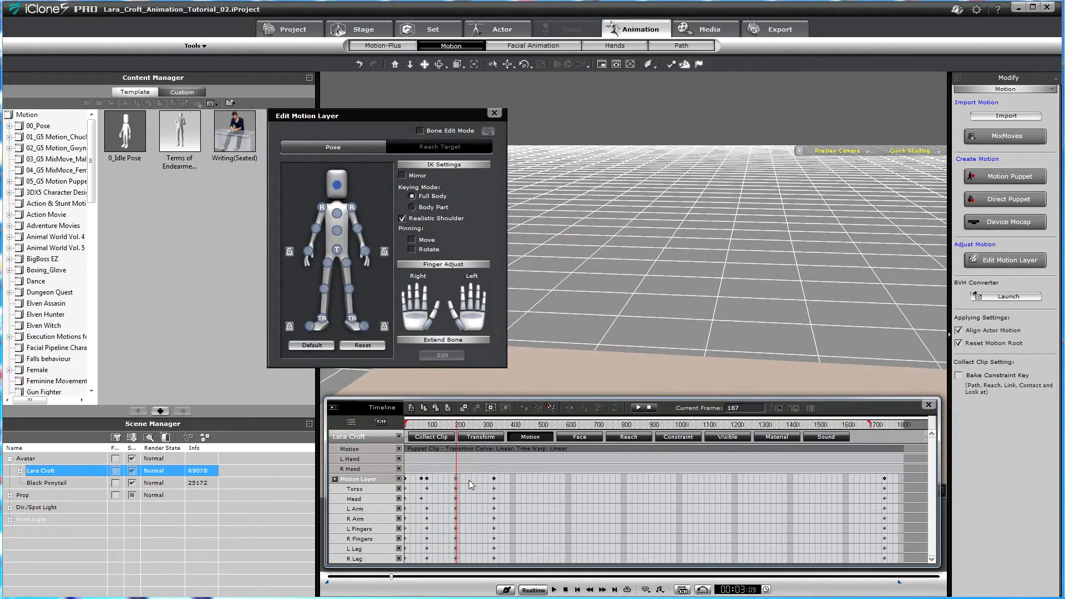
drag(446, 425, 402, 428)
key(space)
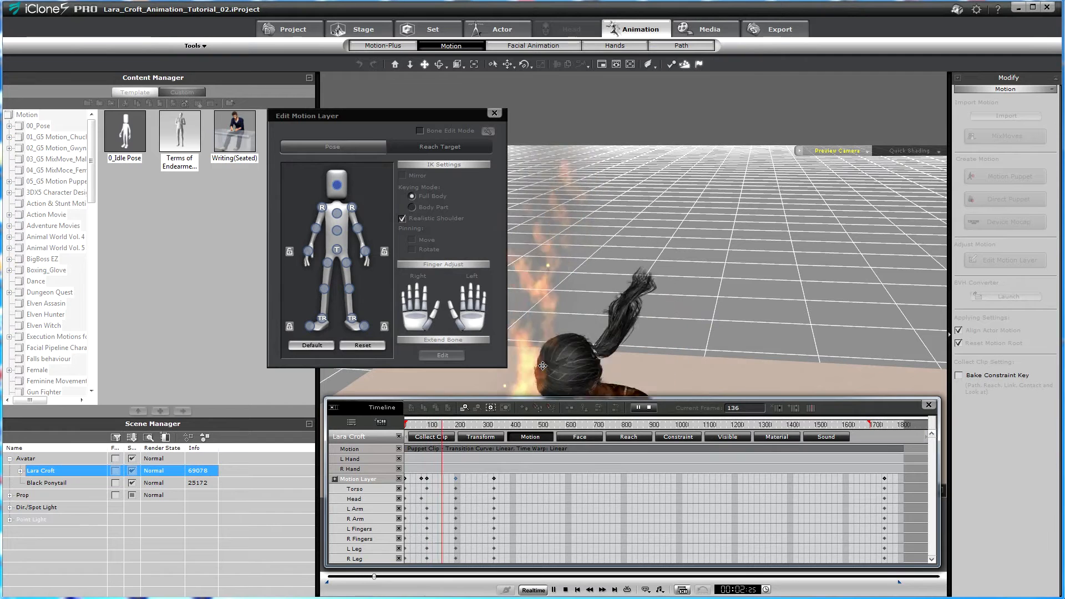
key(space)
- Frame the crouching figure and the rock in the view and play the animation from the start to examine the crouch
right_drag(619, 299, 597, 290)
drag(618, 306, 639, 186)
drag(644, 296, 698, 191)
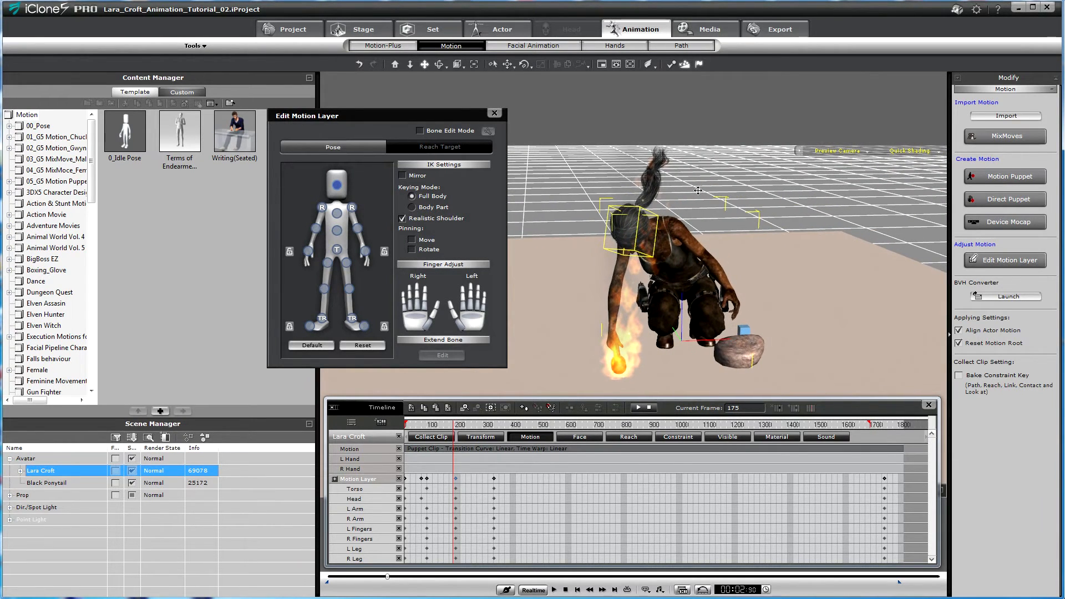
click(427, 478)
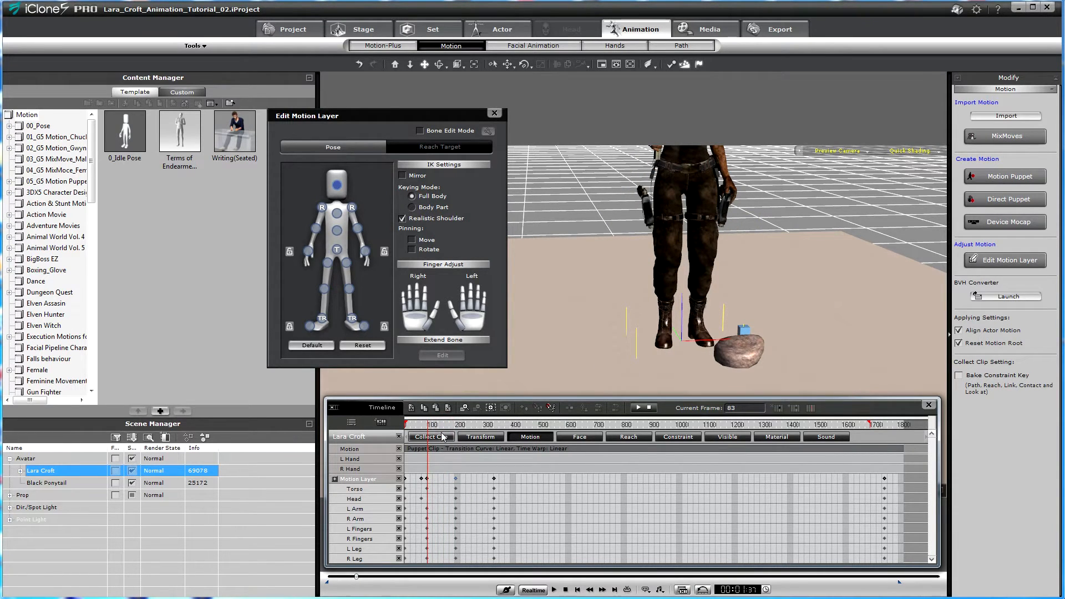
click(401, 437)
key(space)
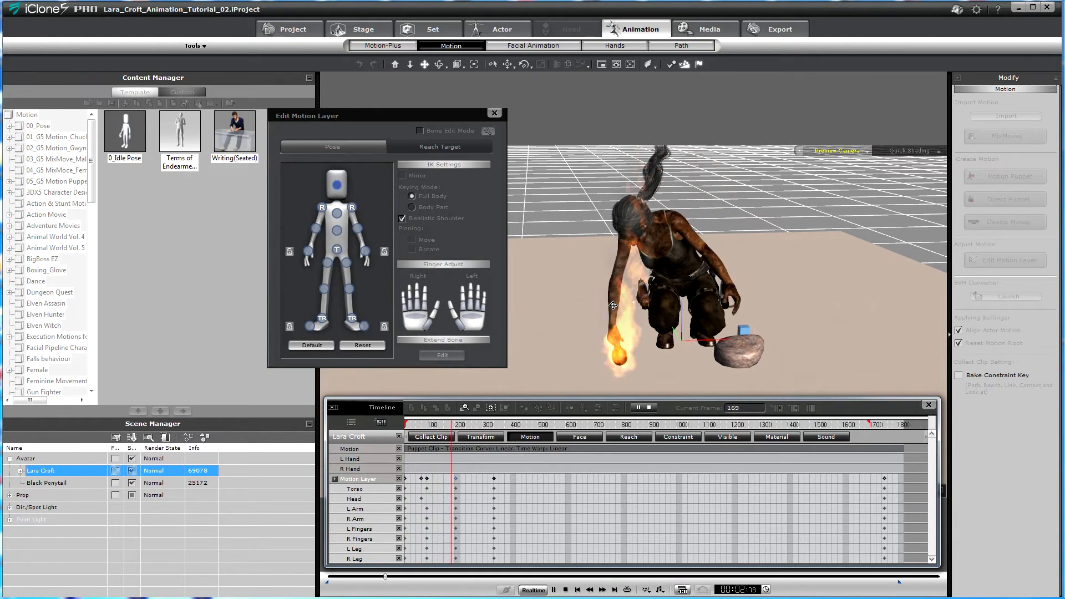
key(space)
- Check the crouch pose at frame 187 and replay the animation from the start from a lower camera angle
mouse_move(463, 430)
mouse_down()
mouse_move(447, 430)
mouse_move(457, 432)
mouse_up()
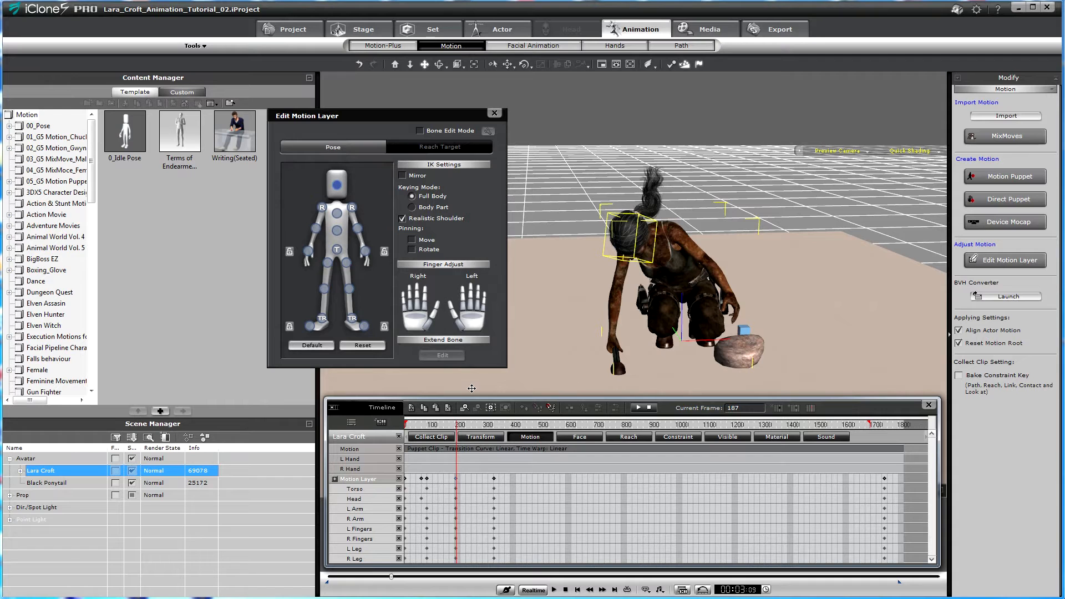
drag(452, 428, 405, 429)
right_drag(629, 254, 630, 172)
drag(629, 172, 639, 303)
key(space)
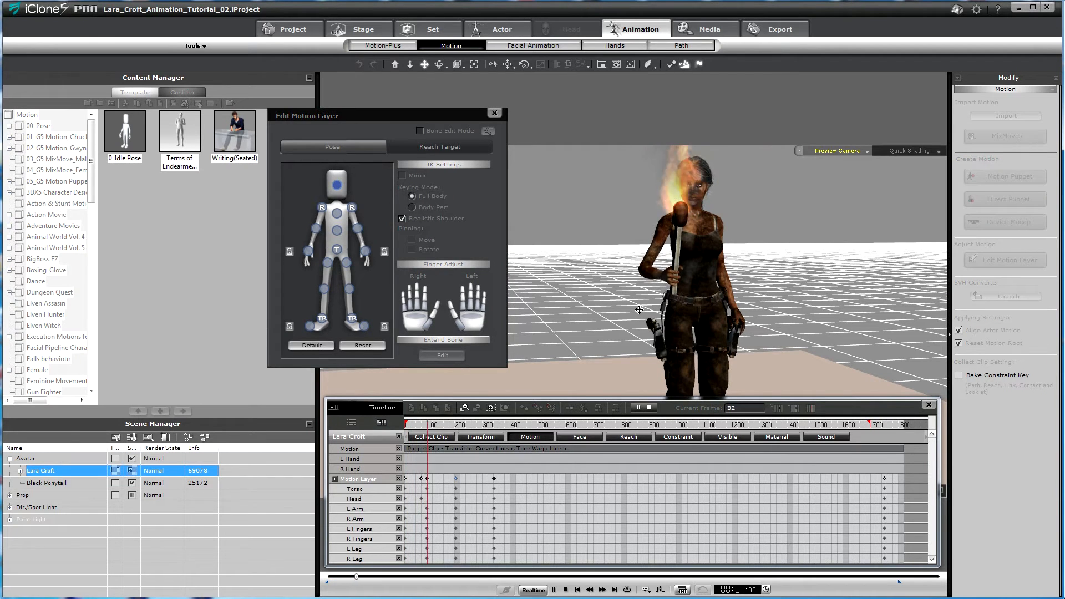
- Stop playback, show the Fackel prop's track in the timeline alongside Lara Croft's, and display its Constraint rows
key(space)
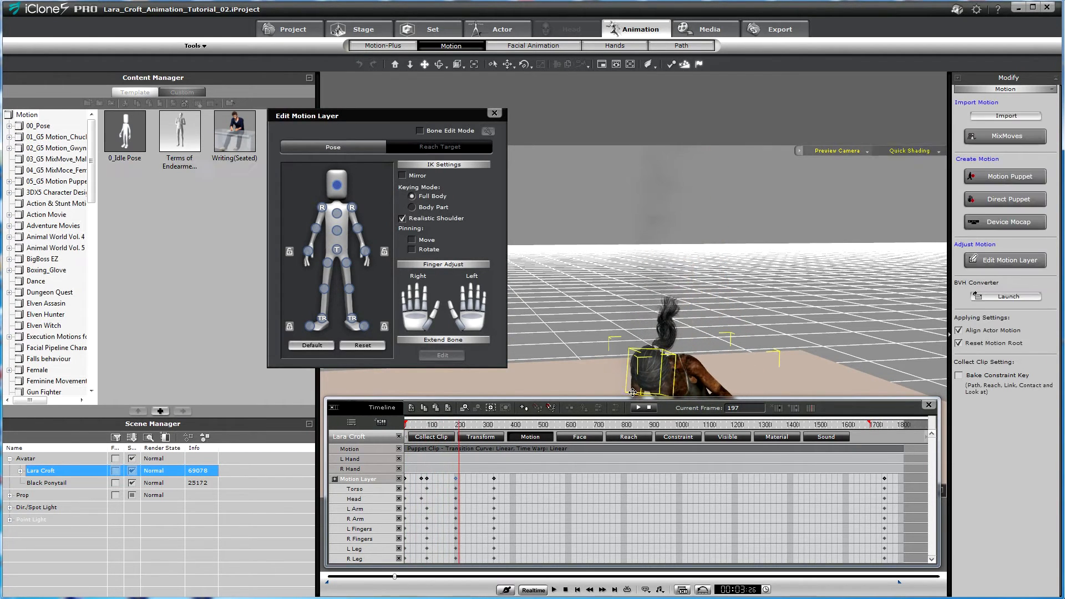
drag(451, 426, 458, 424)
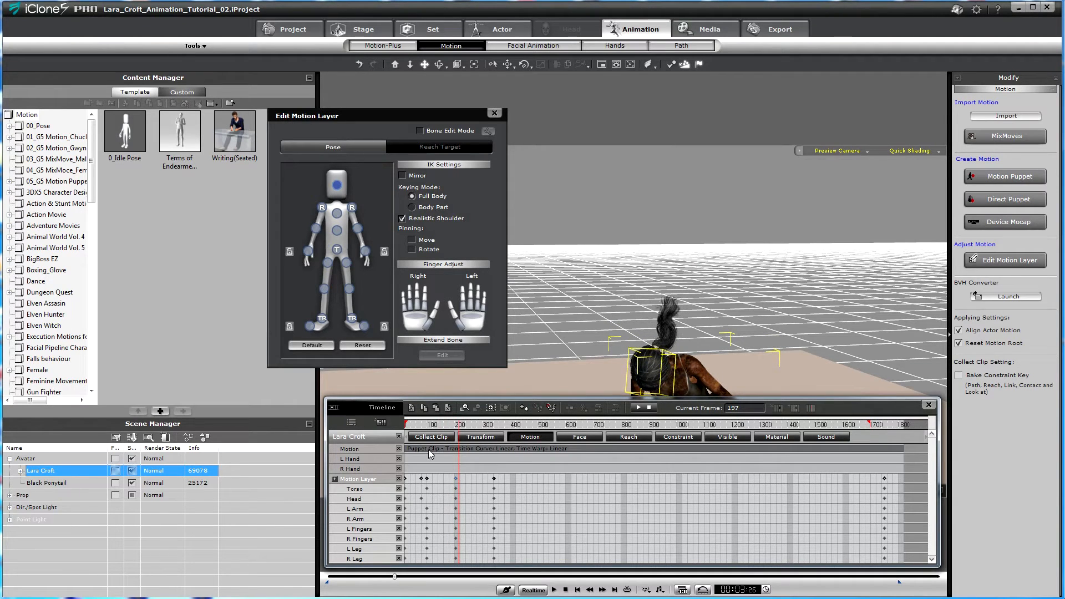
click(9, 495)
click(35, 508)
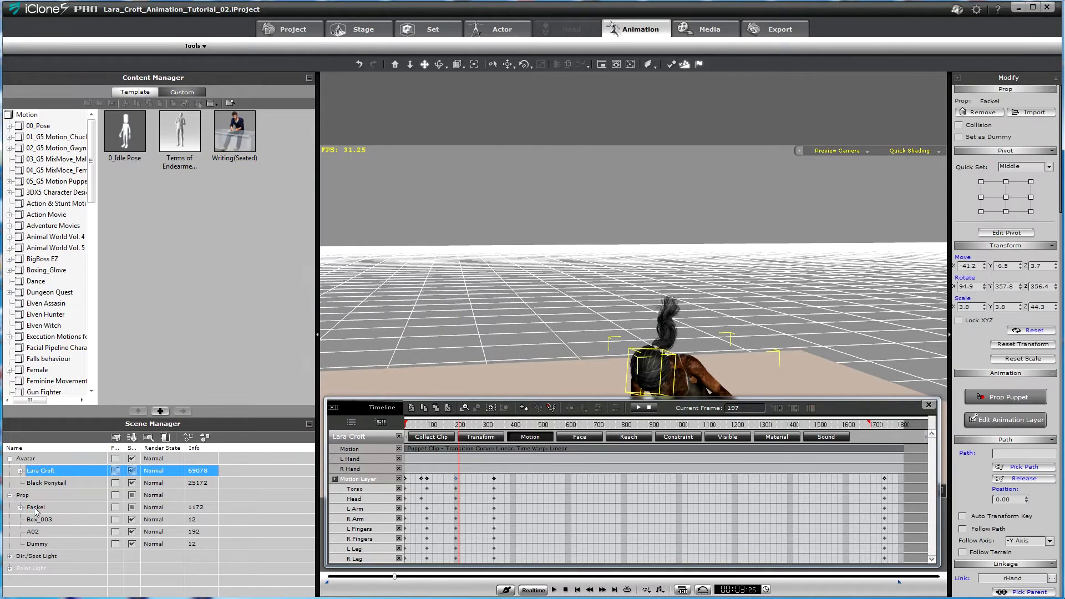
click(366, 324)
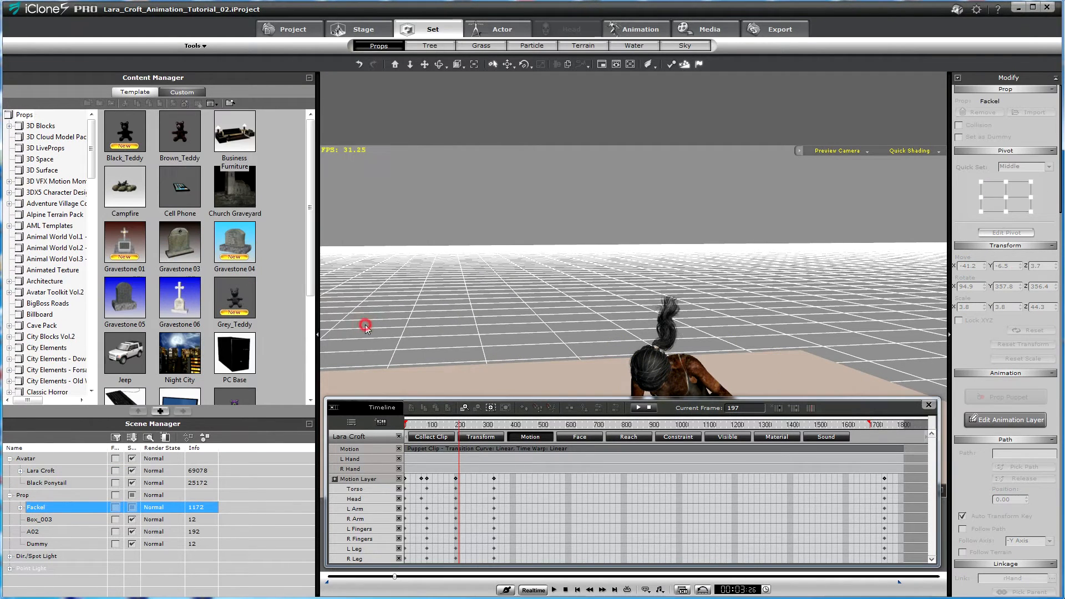
click(380, 423)
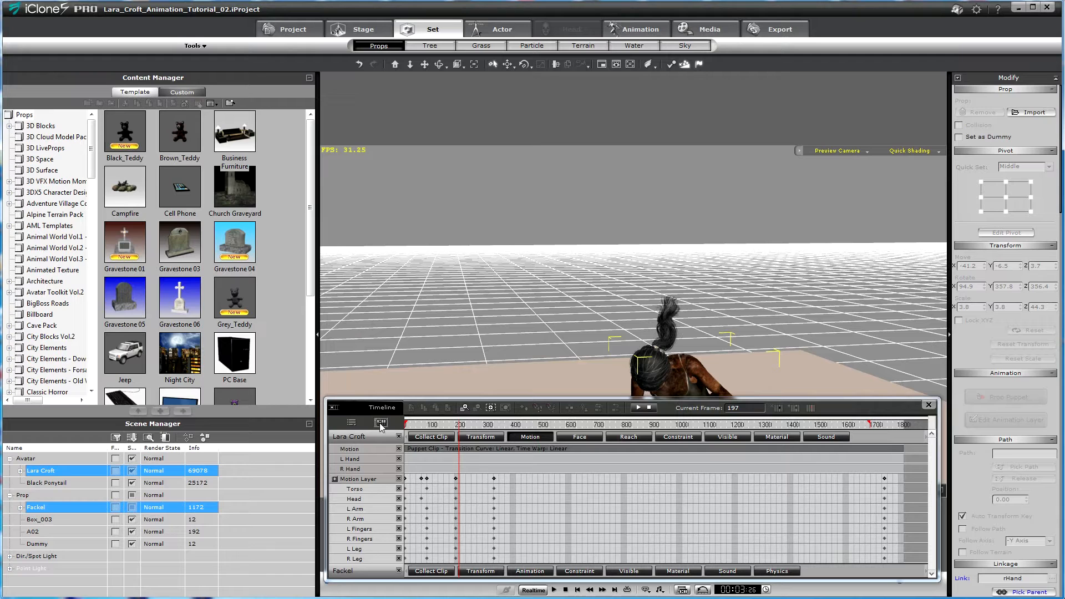
click(480, 572)
drag(356, 409, 355, 384)
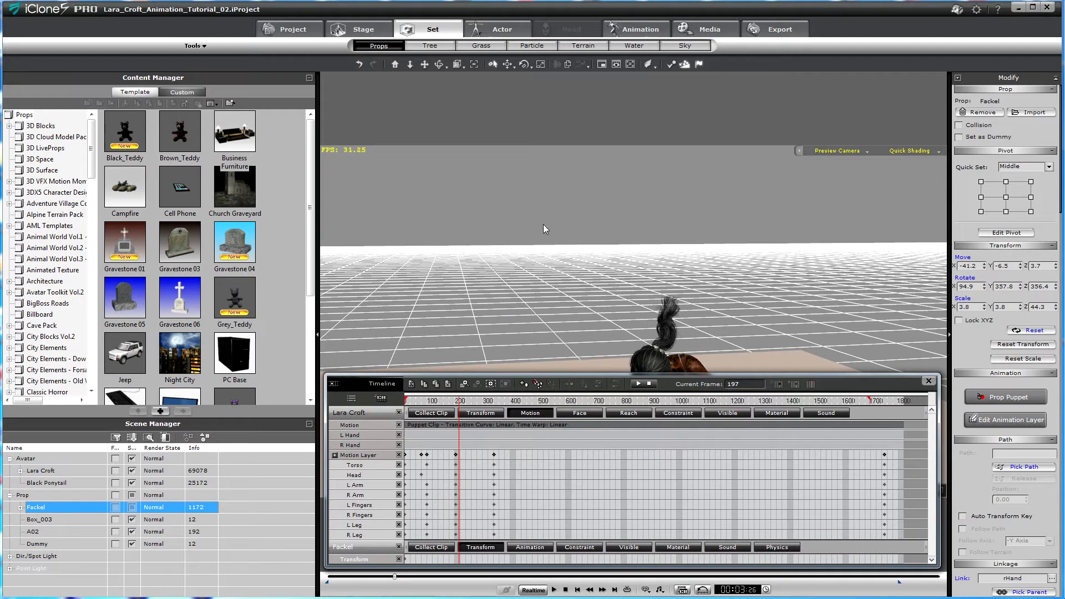
click(473, 548)
click(579, 547)
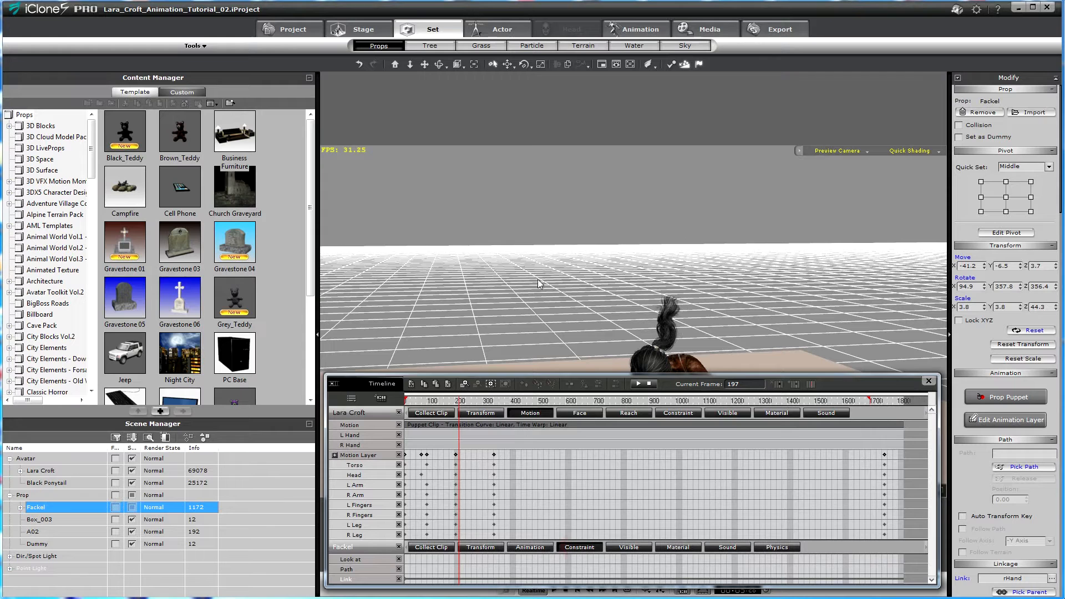
- Unlink the Fackel torch from its rHand parent at frame 185, where the hand rests on the ground
double_click(624, 287)
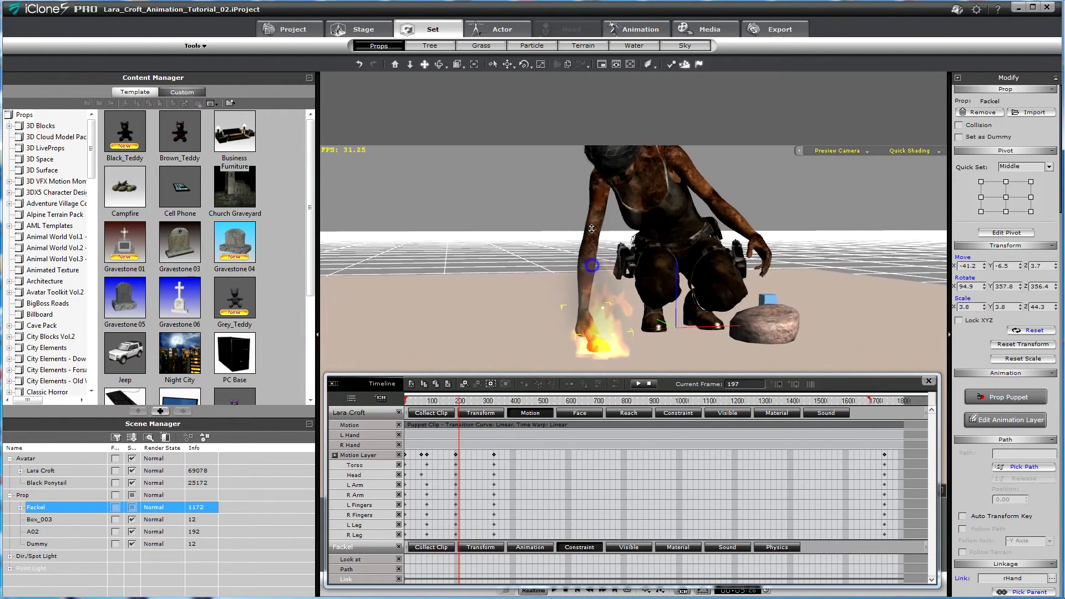
drag(470, 403, 457, 403)
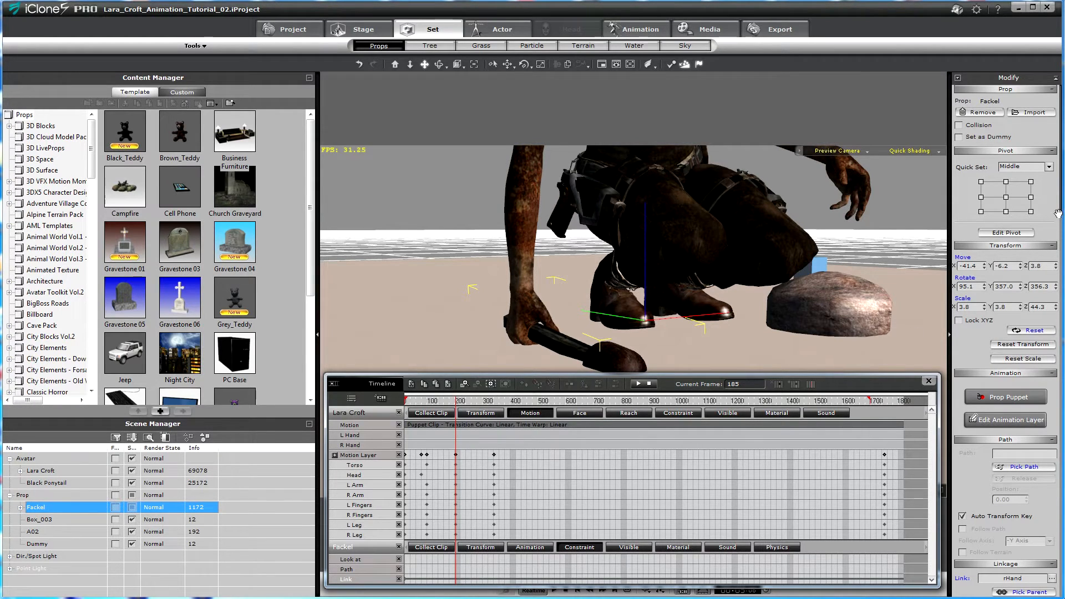
drag(1052, 435, 1045, 218)
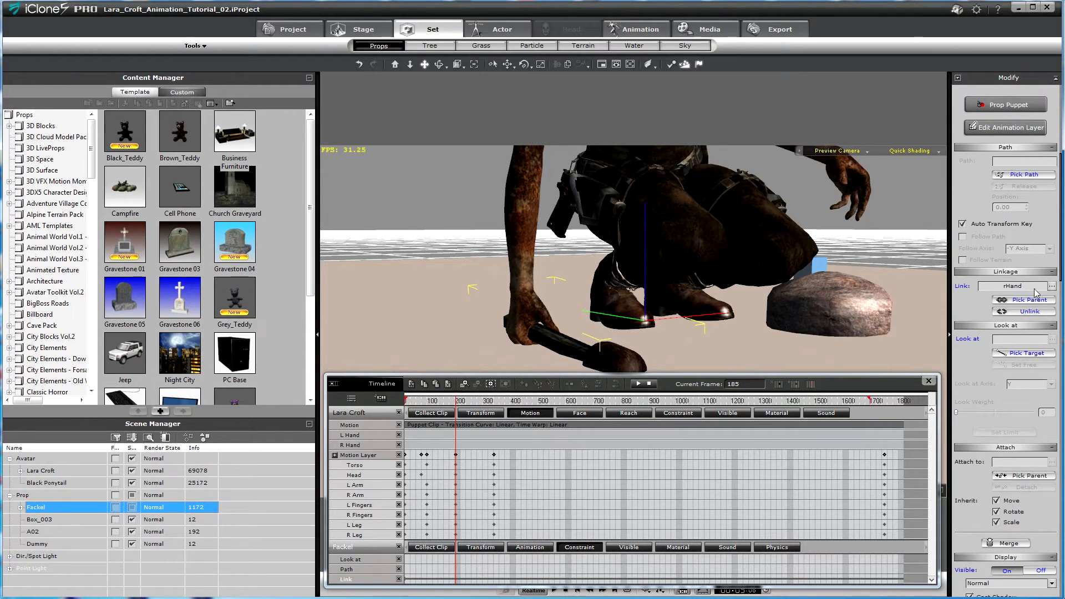
click(1030, 311)
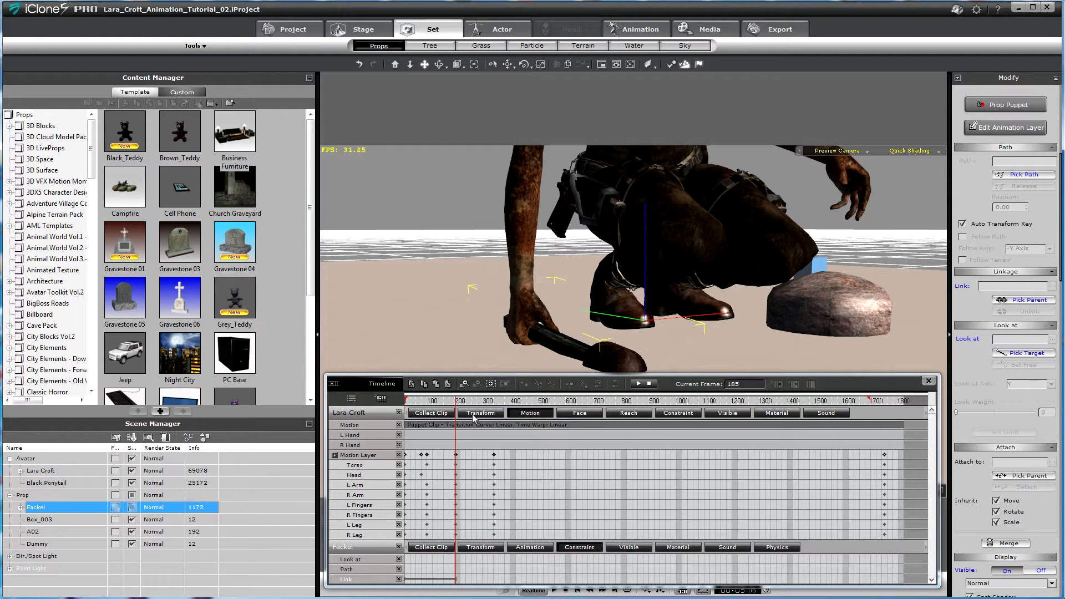
- Add a Motion Layer key for Lara Croft at frame 213 and go to the key at frame 327
drag(453, 405, 487, 403)
mouse_move(494, 455)
mouse_down()
mouse_move(464, 459)
mouse_move(490, 456)
mouse_up()
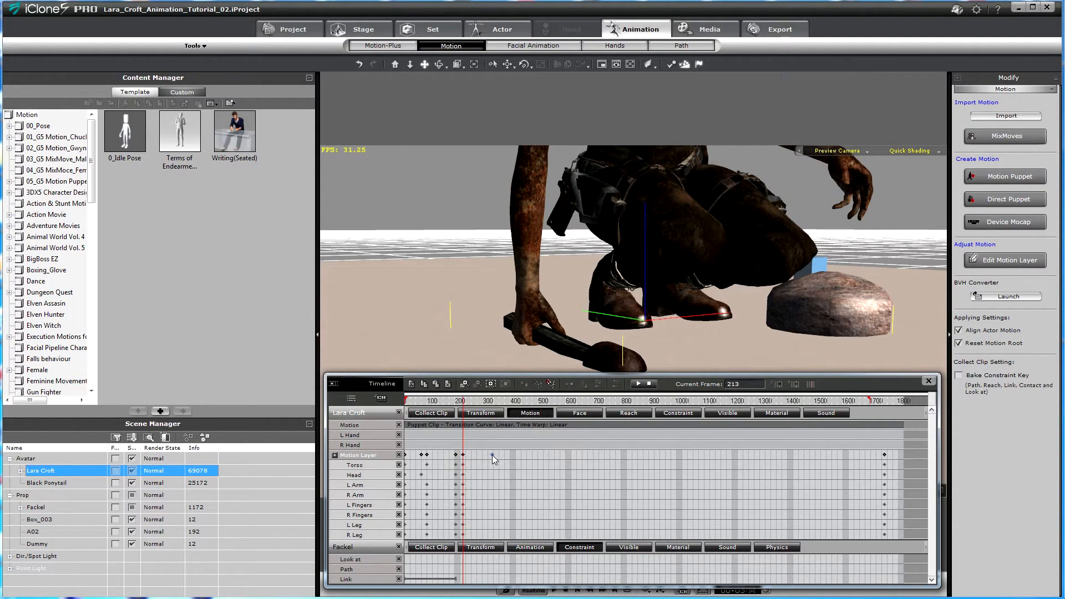
drag(494, 454, 494, 455)
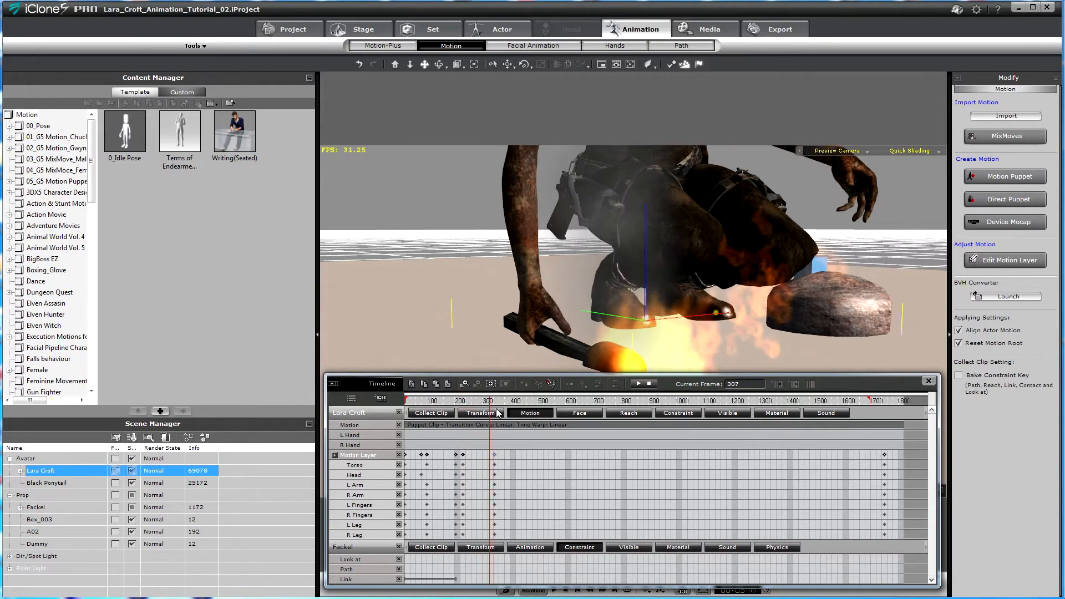
click(494, 454)
- Remove the Fackel track from the timeline and open Lara Croft's motion layer for editing at frame 327
right_drag(638, 222, 671, 275)
middle_drag(671, 275, 704, 300)
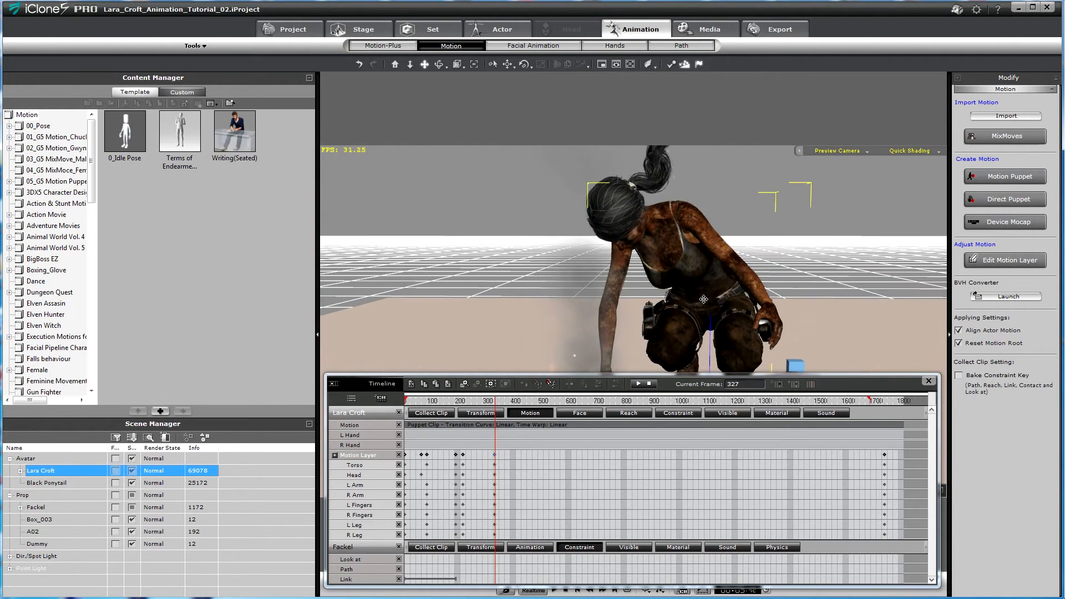
click(398, 547)
drag(358, 391, 363, 415)
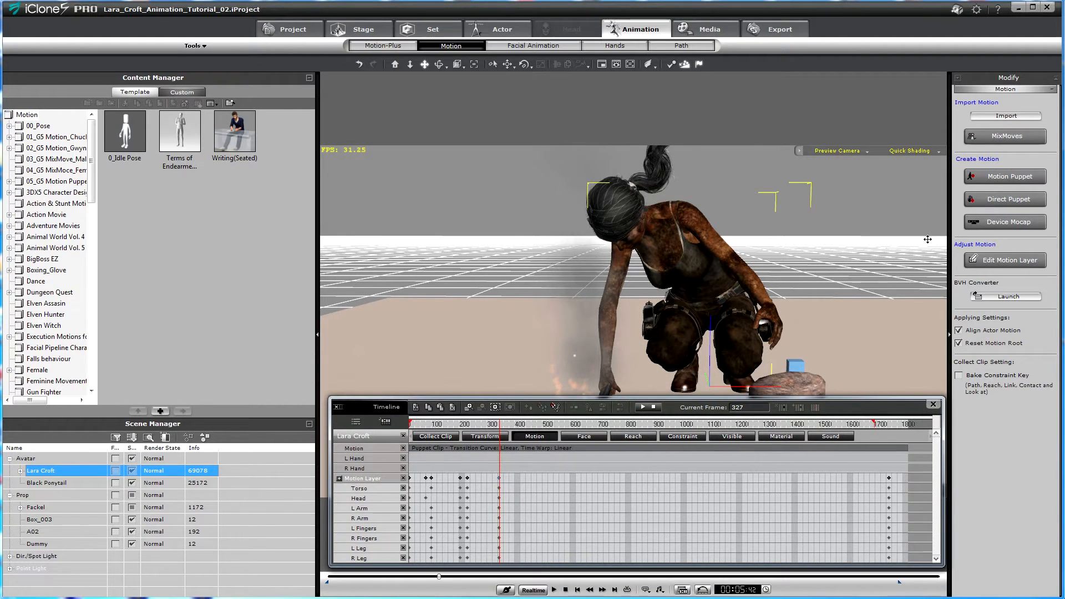
click(1006, 260)
drag(348, 119, 353, 133)
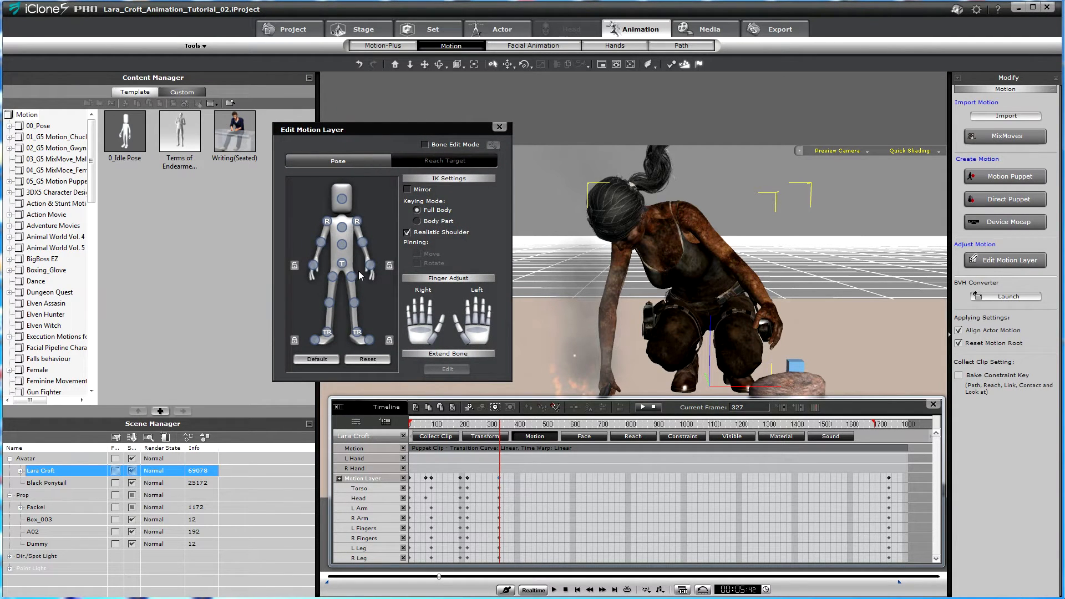
- Rotate the lower spine at frame 327 to swing the torso away from the torch side and more upright
click(342, 263)
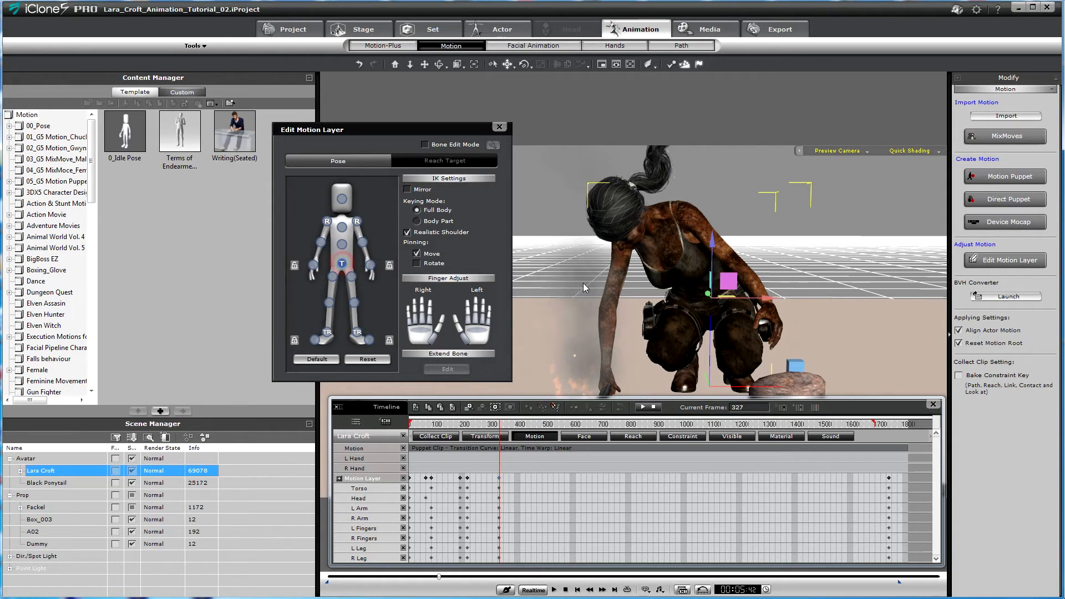
click(727, 307)
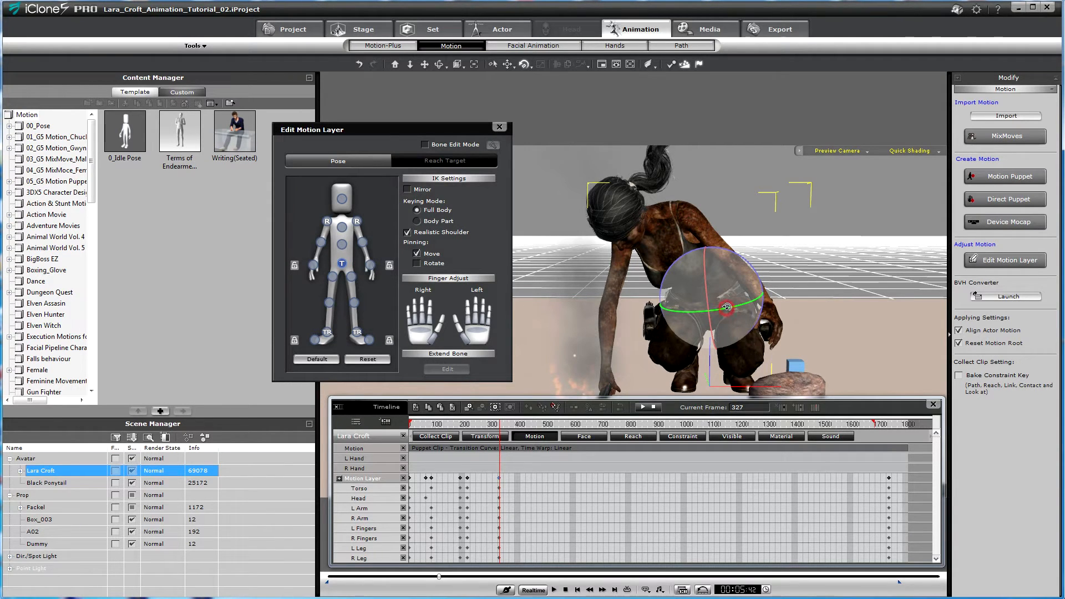
click(342, 245)
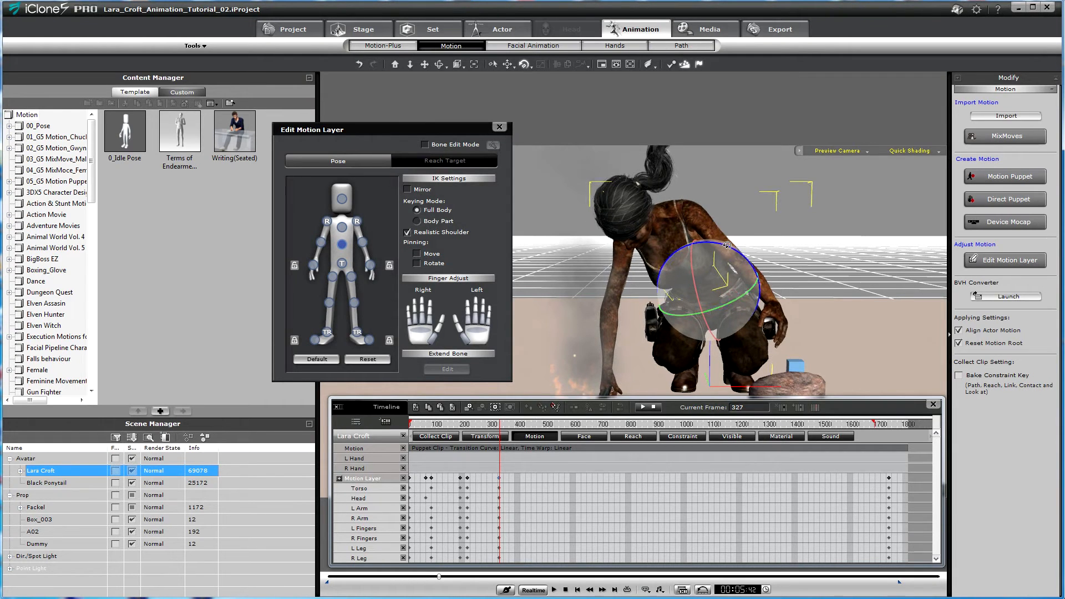
click(358, 64)
click(359, 64)
click(359, 65)
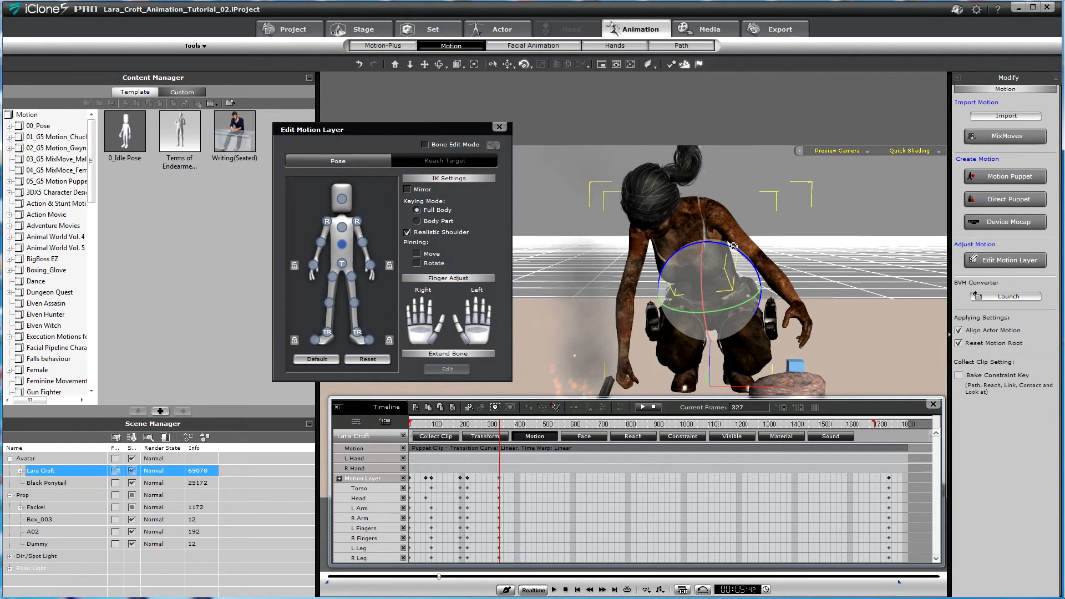
- Rotate the chest on several axes to raise the upper body and lean it toward the rock side
click(341, 228)
mouse_move(703, 209)
mouse_down()
mouse_move(728, 255)
mouse_move(715, 218)
mouse_move(703, 218)
mouse_up()
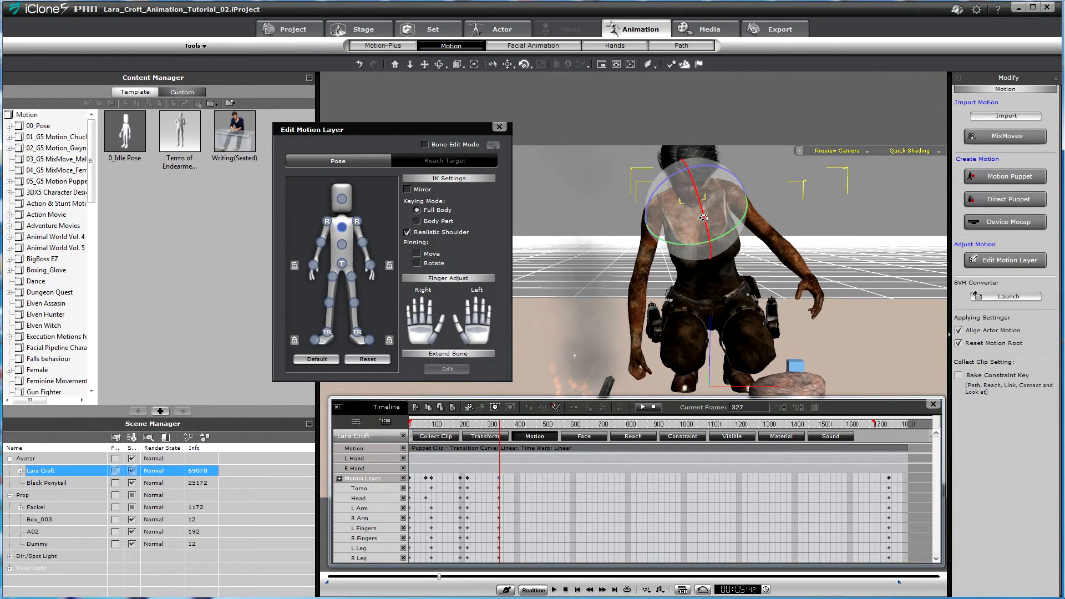
drag(654, 194, 667, 183)
drag(690, 237, 692, 236)
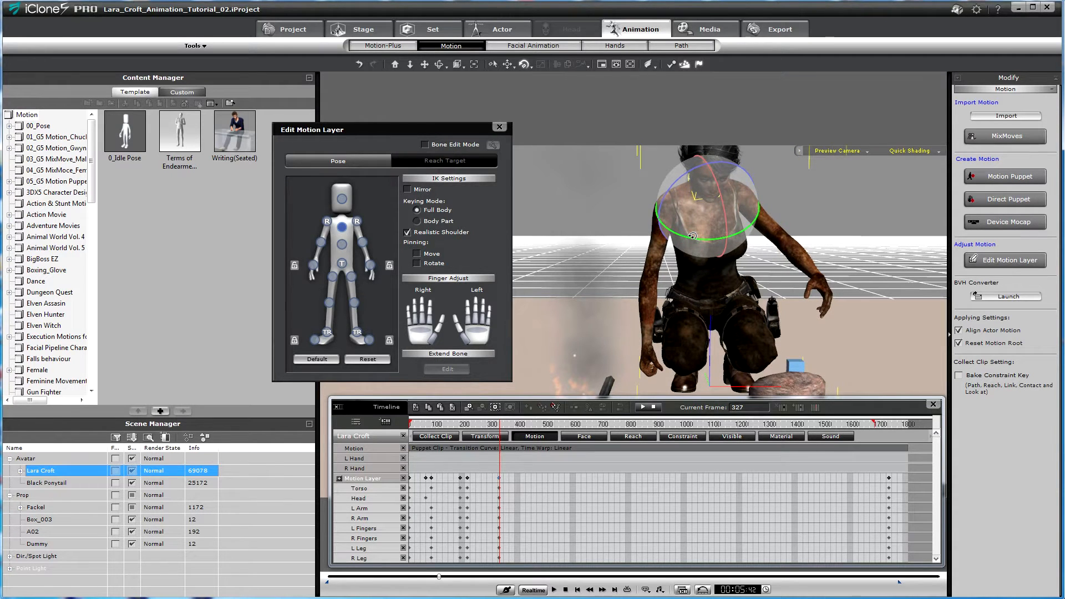
- Shift the hip slightly sideways away from the rock and rotate it slightly around its vertical axis
key(x)
right_drag(685, 218, 920, 216)
drag(764, 273, 655, 284)
right_drag(654, 285, 671, 289)
drag(714, 327, 690, 339)
click(342, 263)
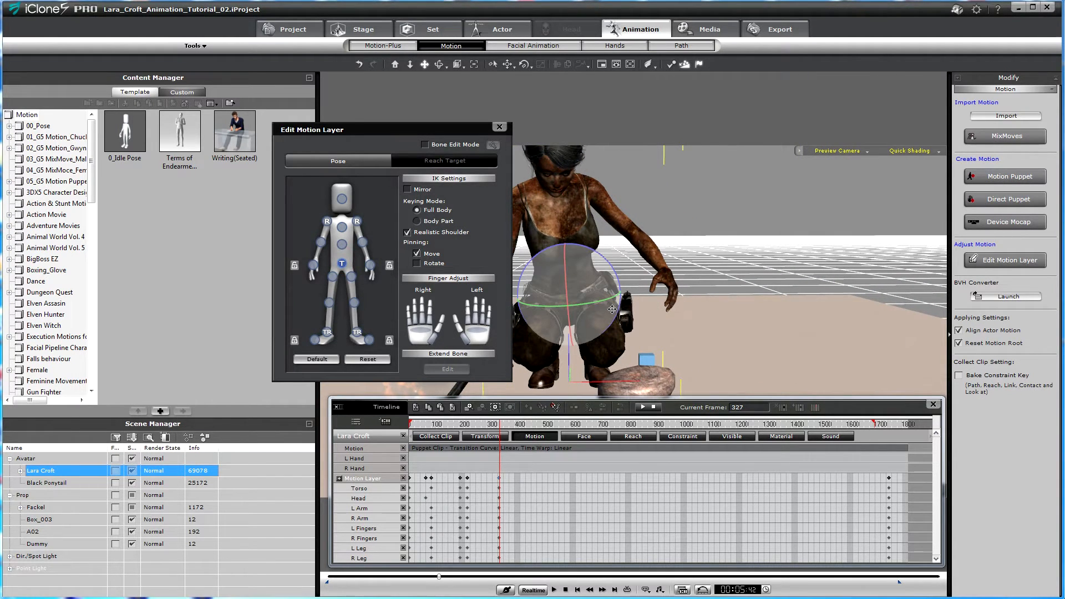
key(w)
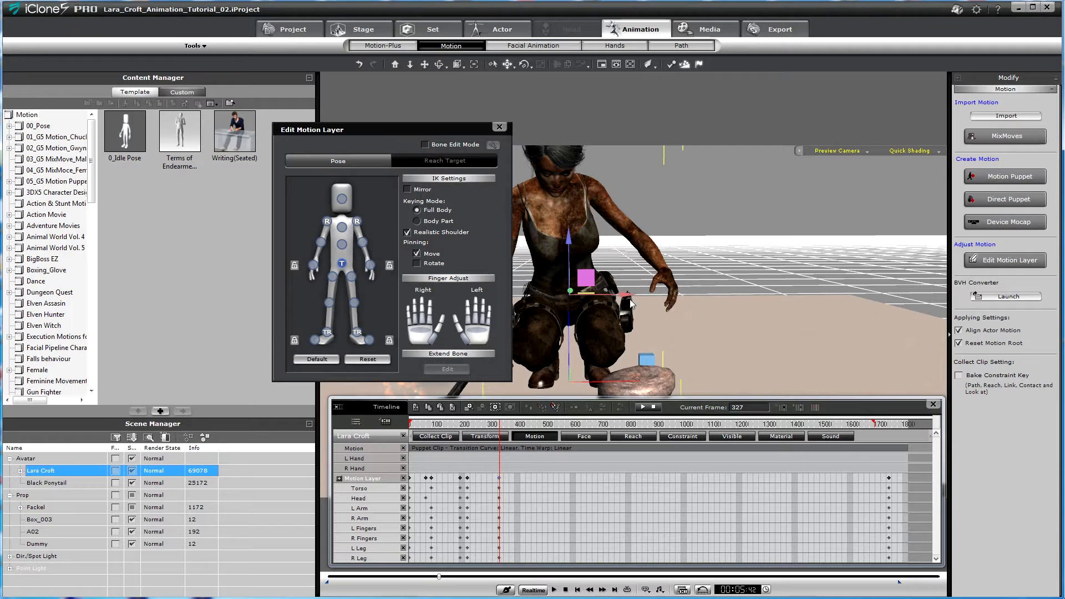
drag(627, 295, 624, 295)
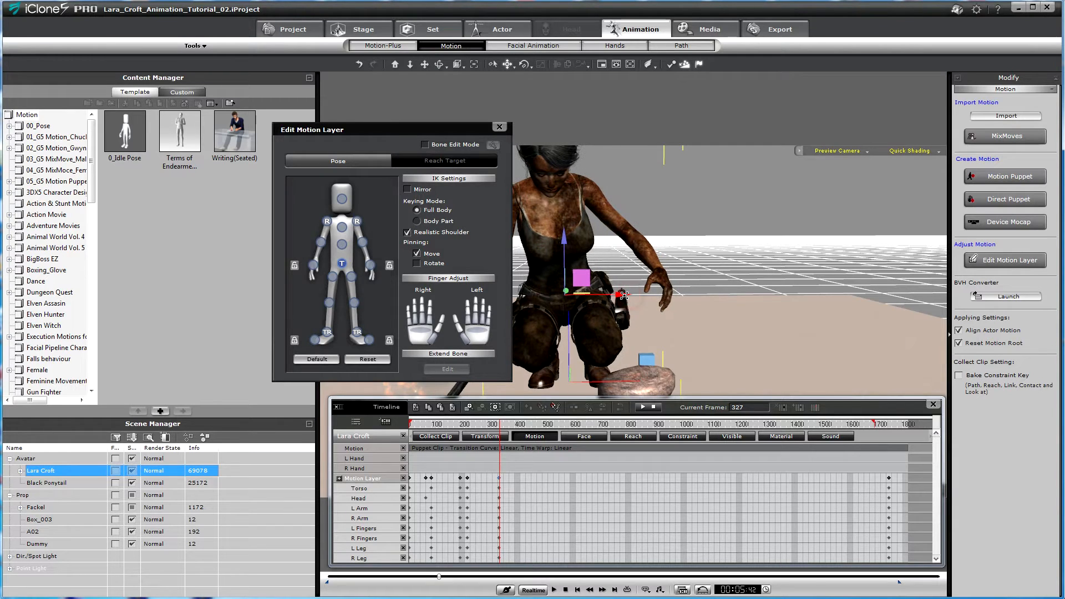
key(e)
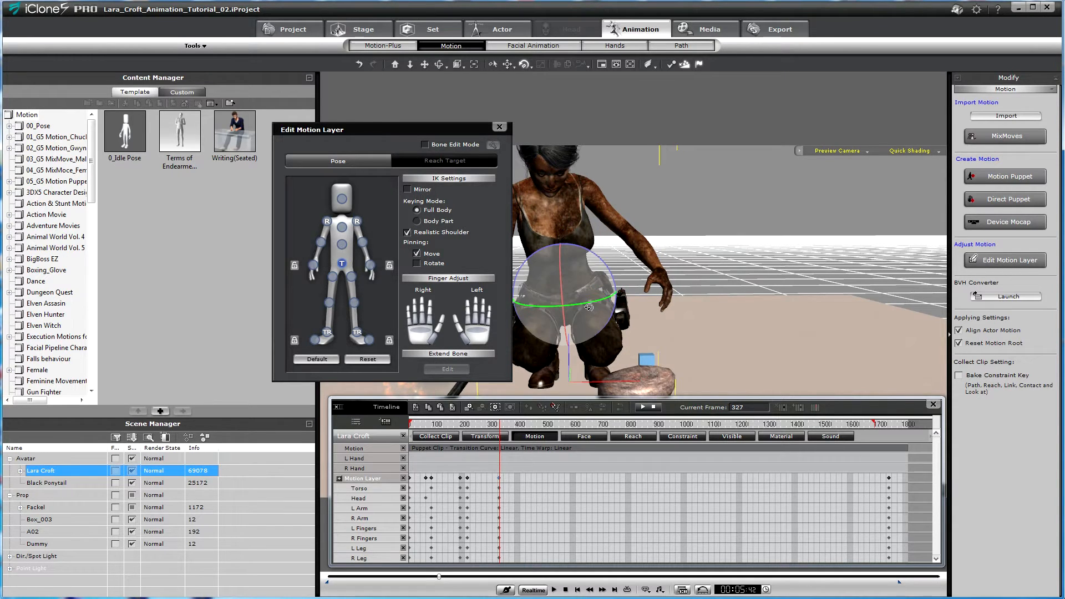
drag(591, 301, 572, 304)
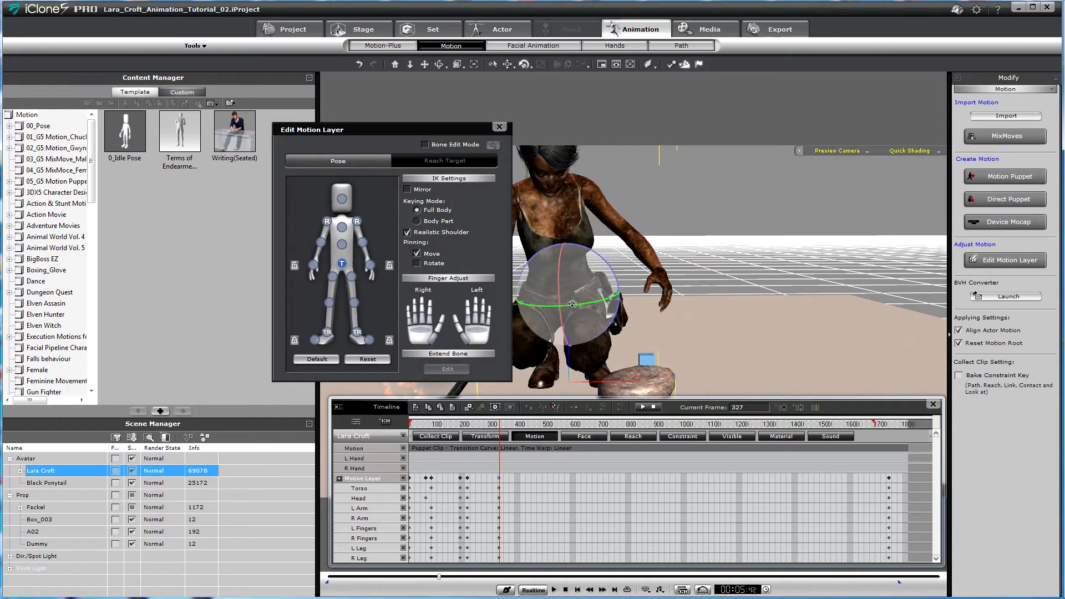
- Tilt the chest toward the rock and turn the head around its vertical axis to match
click(342, 228)
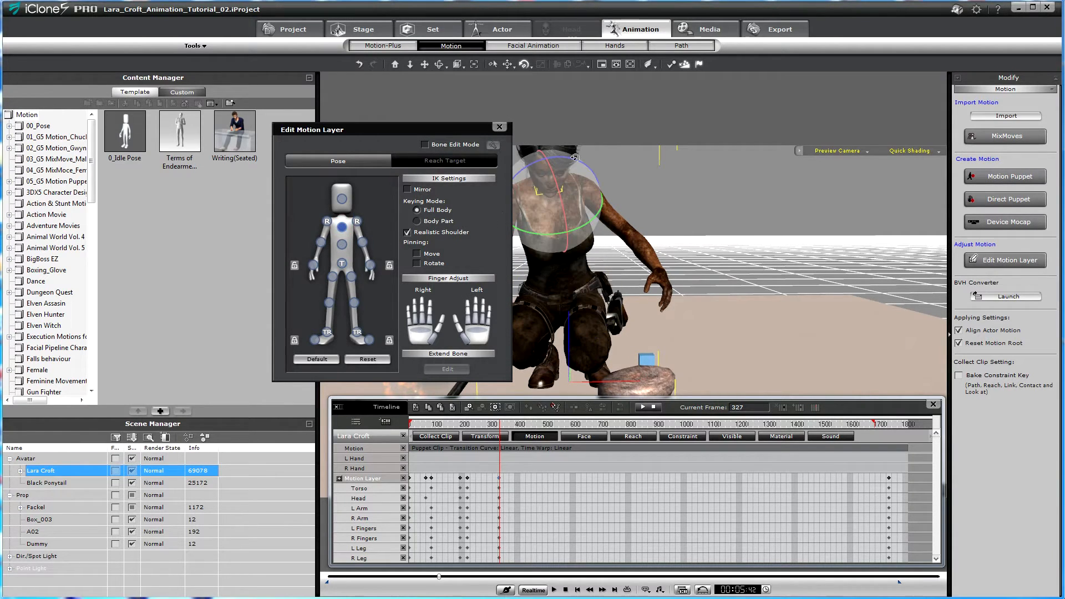
drag(575, 158, 582, 158)
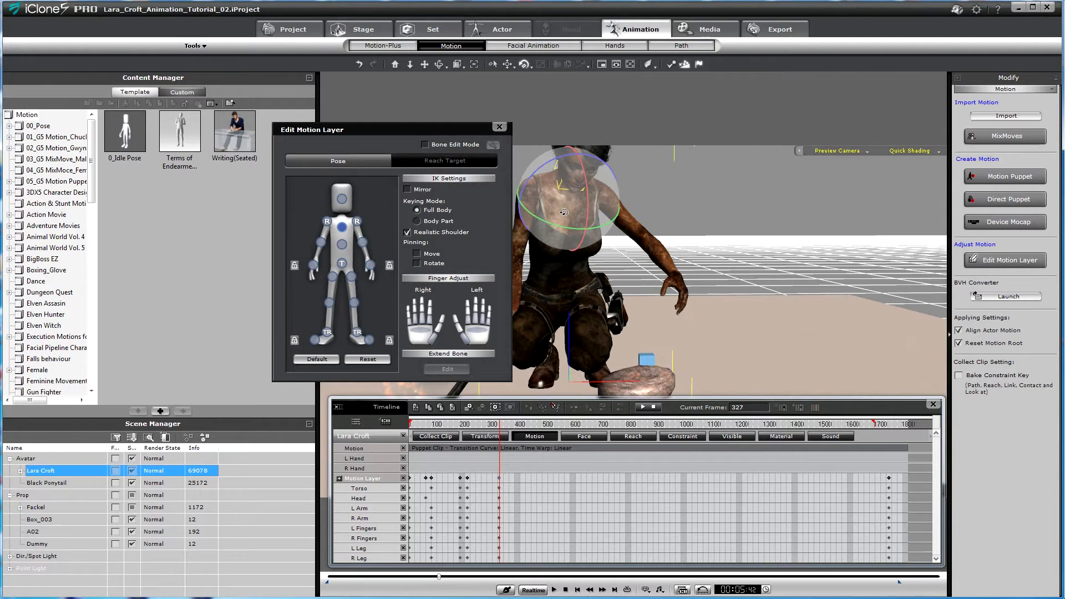
click(342, 199)
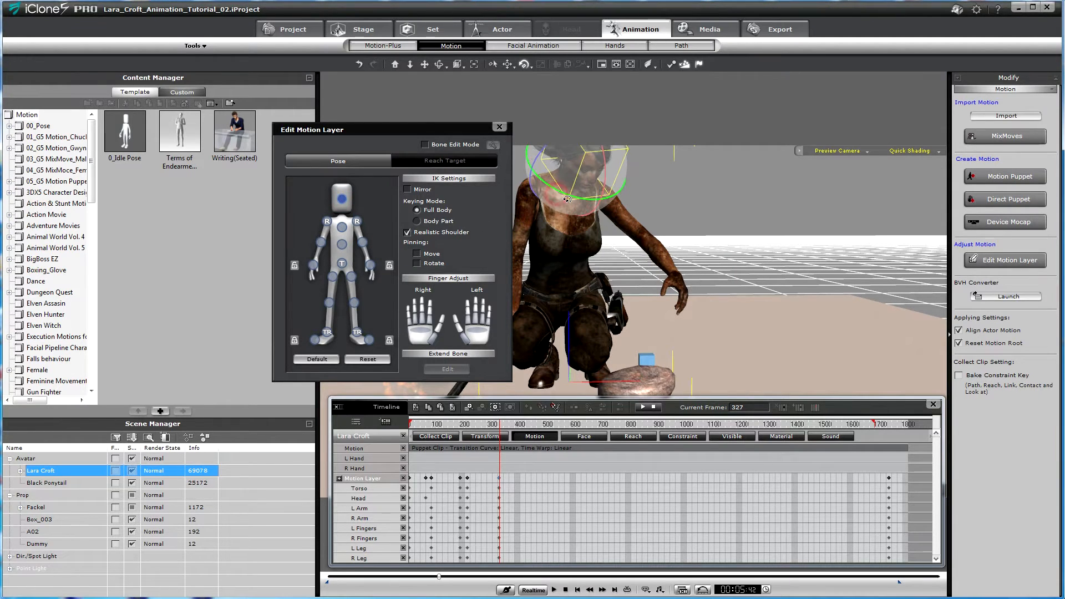
drag(567, 199, 580, 210)
- Examine the crouch pose at frame 327 from several angles, checking the left shoulder and arm against the rock
alt+right_drag(782, 298, 672, 228)
alt+drag(672, 228, 734, 301)
alt+right_drag(734, 300, 837, 264)
alt+drag(811, 267, 778, 186)
alt+right_drag(758, 236, 764, 296)
alt+drag(747, 271, 731, 262)
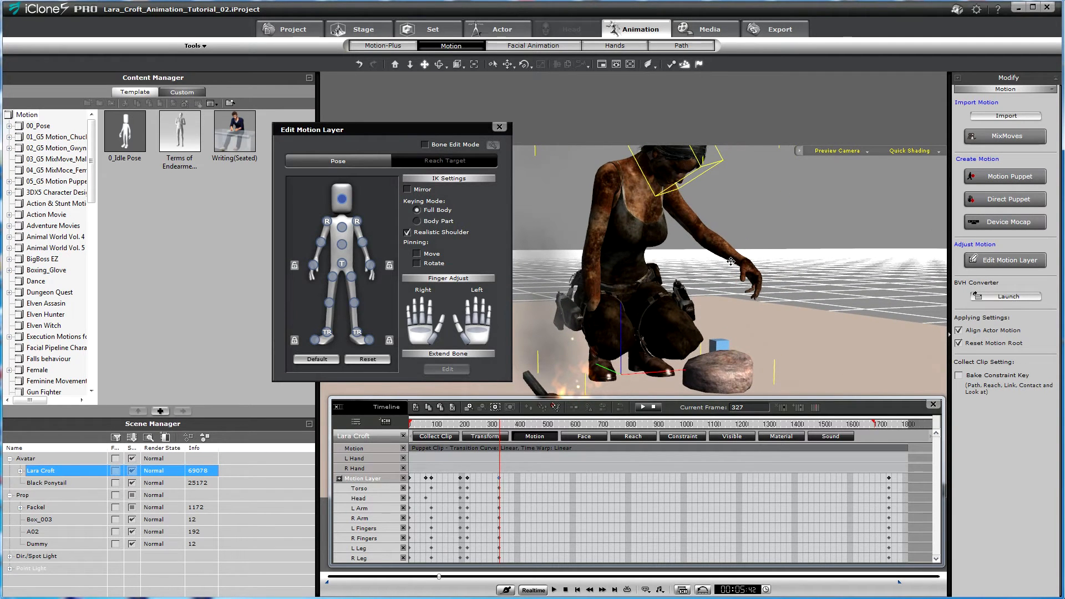
alt+right_drag(775, 296, 663, 345)
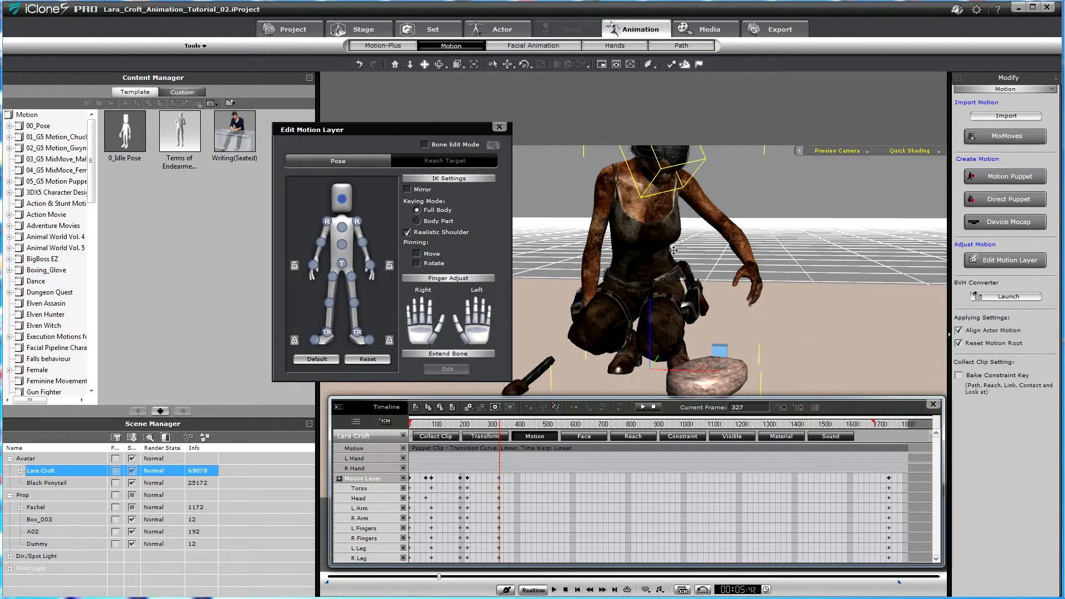
click(357, 222)
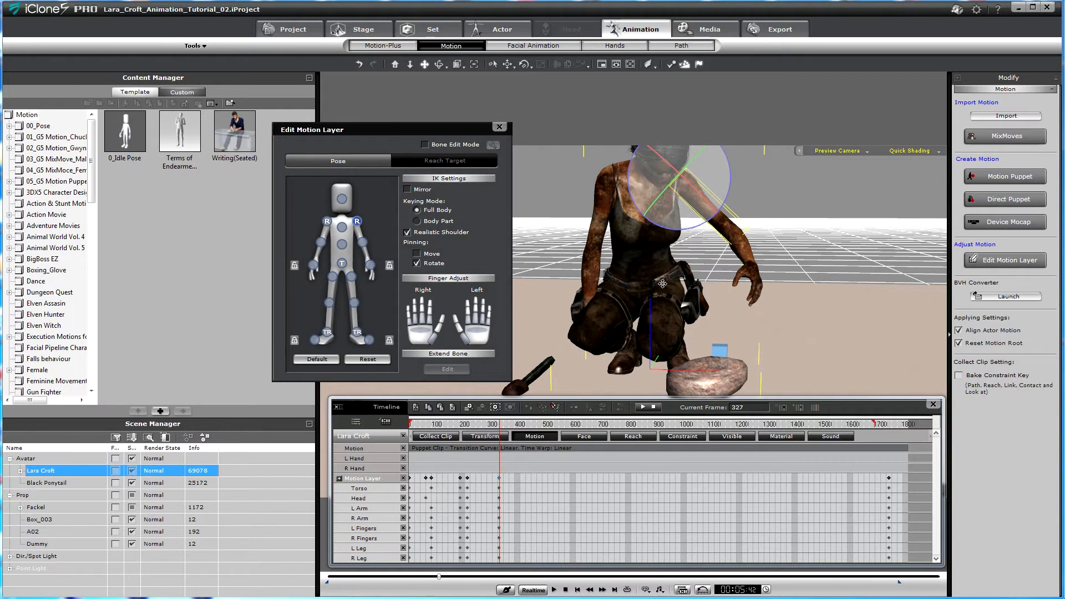
alt+right_drag(686, 286, 935, 243)
alt+right_drag(548, 318, 816, 265)
alt+right_drag(673, 266, 735, 313)
- Rotate the lower spine to lean the torso and left arm down toward the rock
click(341, 267)
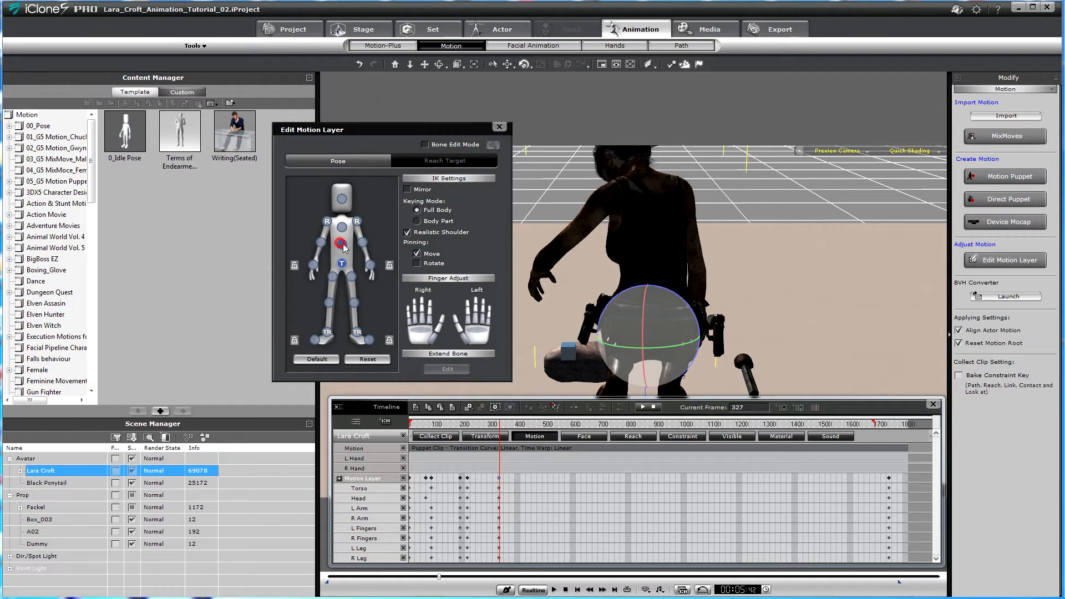
click(679, 270)
drag(679, 270, 661, 300)
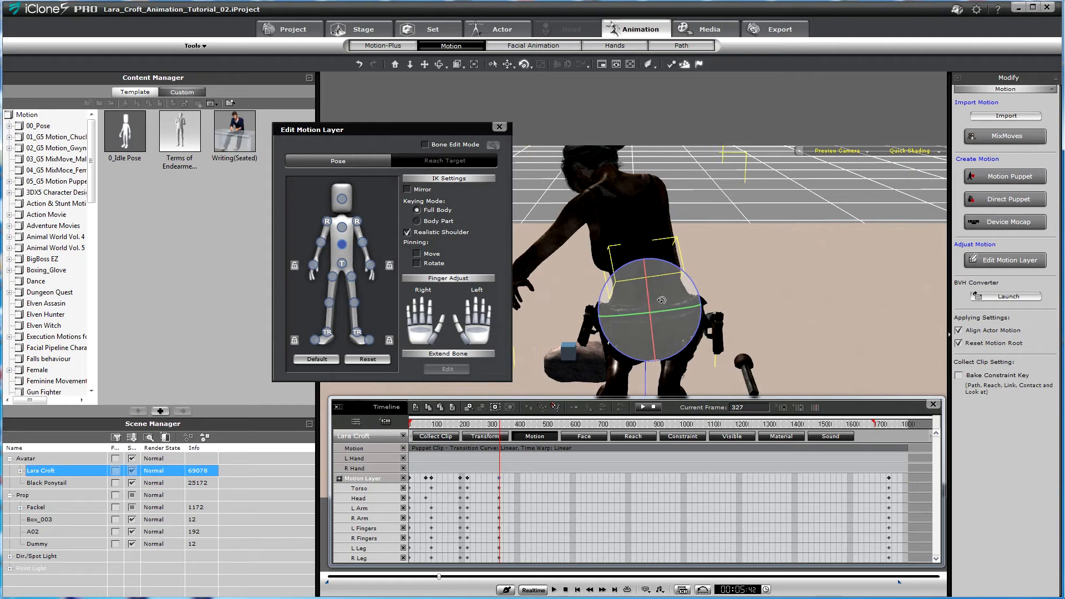
- Rotate the chest slightly to refine how the upper body leans toward the rock, checking the pose from the front
click(341, 227)
drag(599, 190, 624, 193)
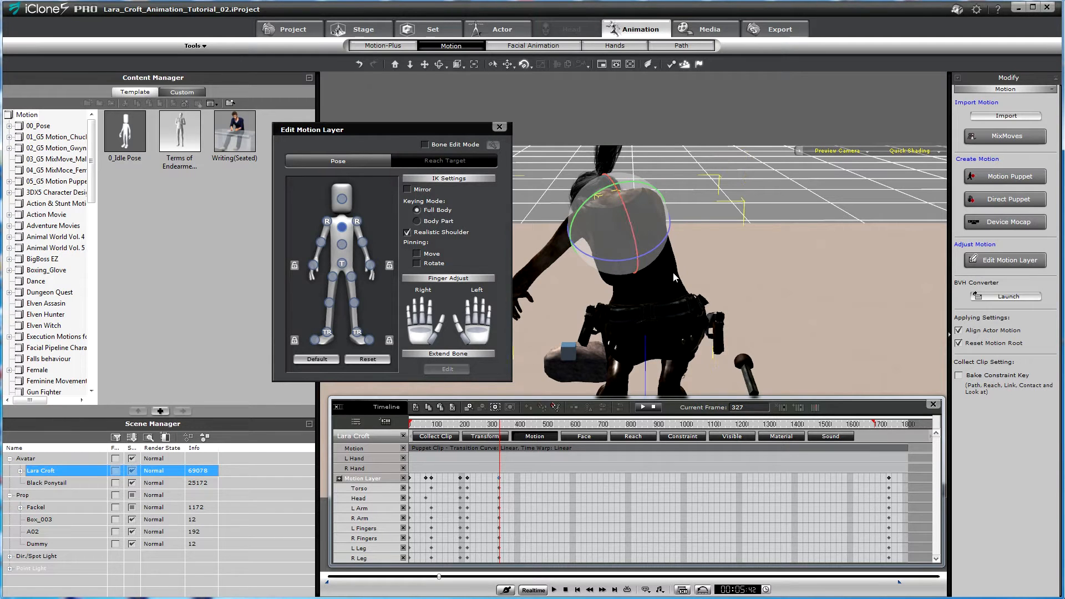
key(x)
right_drag(884, 242, 656, 311)
drag(760, 323, 694, 257)
right_drag(787, 297, 733, 338)
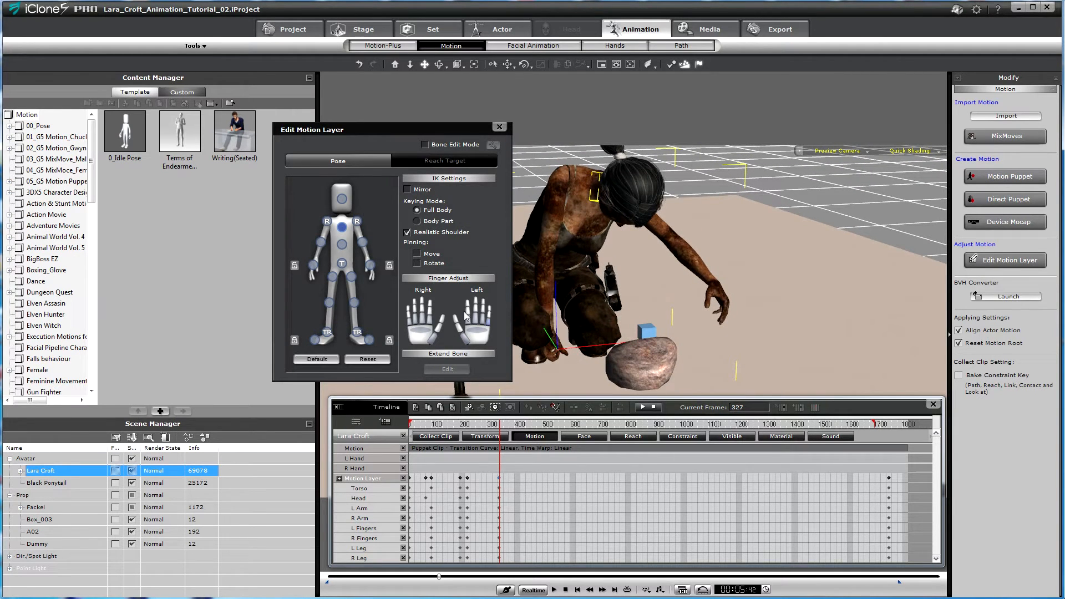
- Rotate the right thigh slightly outward, away from the other leg, and select the left thigh for inspection
click(333, 275)
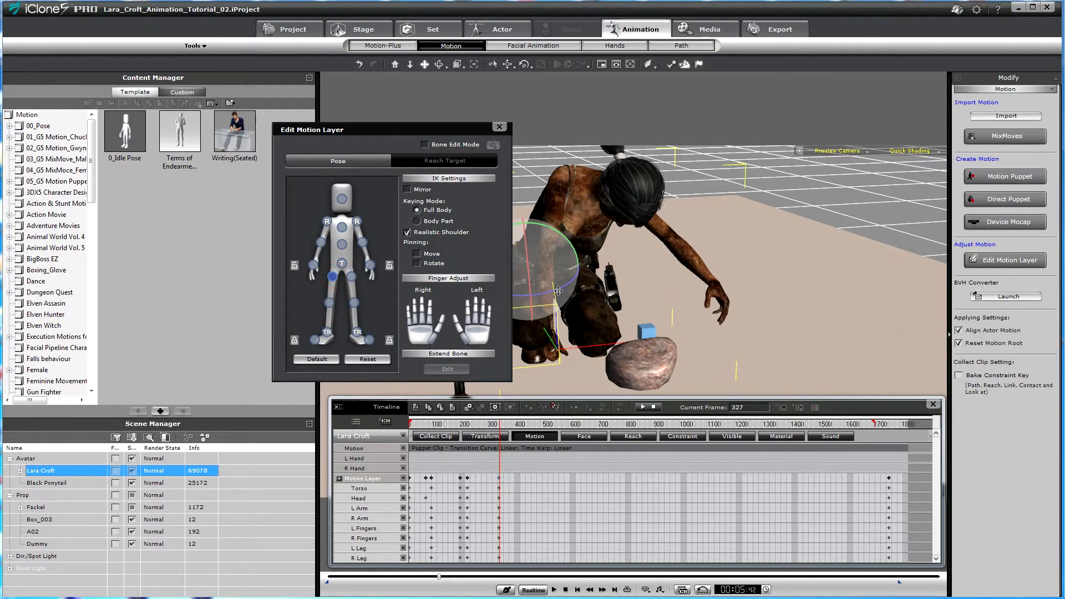
drag(558, 287, 554, 285)
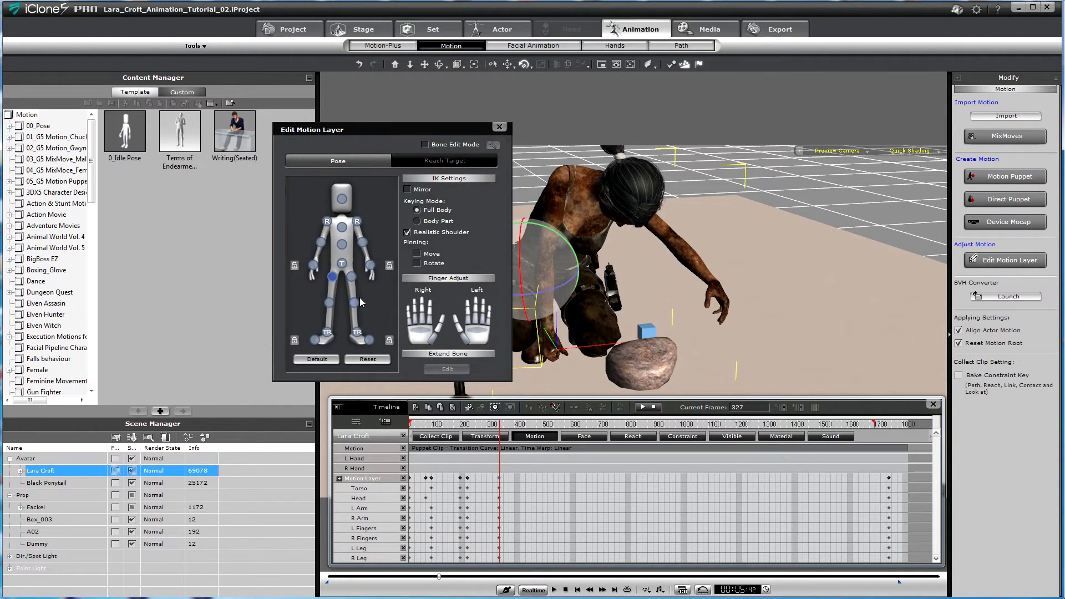
click(351, 277)
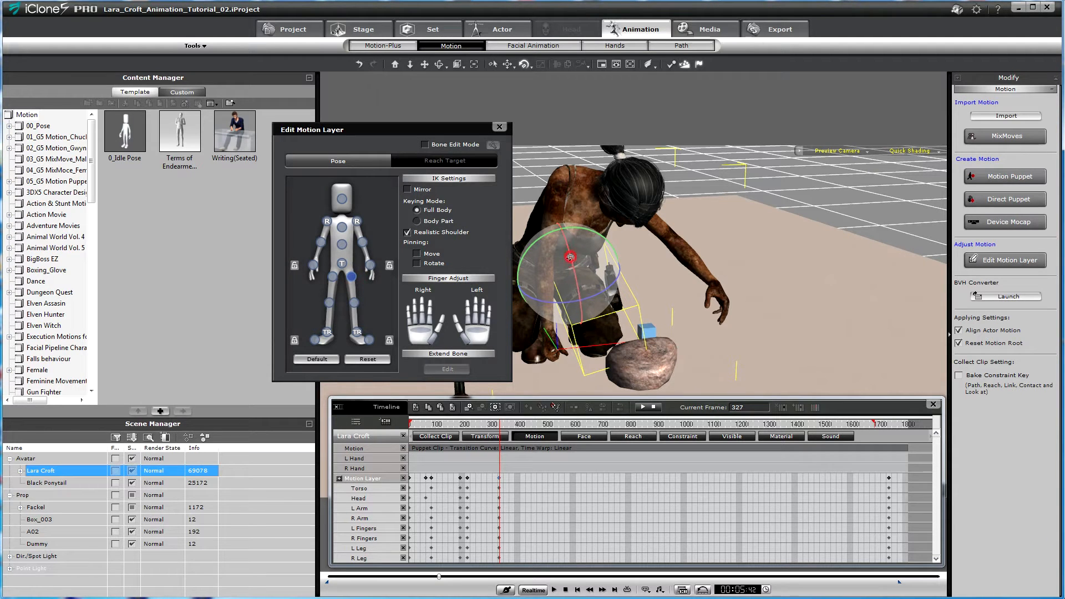
key(c)
drag(737, 264, 685, 305)
key(x)
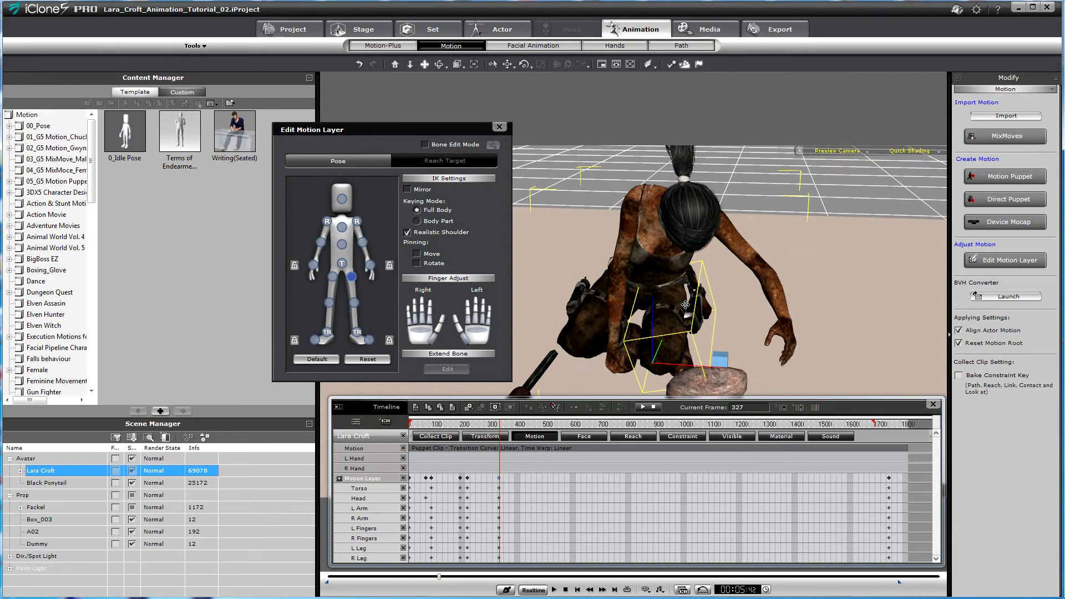
- Lower the right shoulder and rotate the right upper arm slightly so the arm hangs beside the knee
click(327, 221)
key(w)
key(e)
key(w)
drag(634, 148, 637, 173)
key(e)
drag(649, 248, 643, 244)
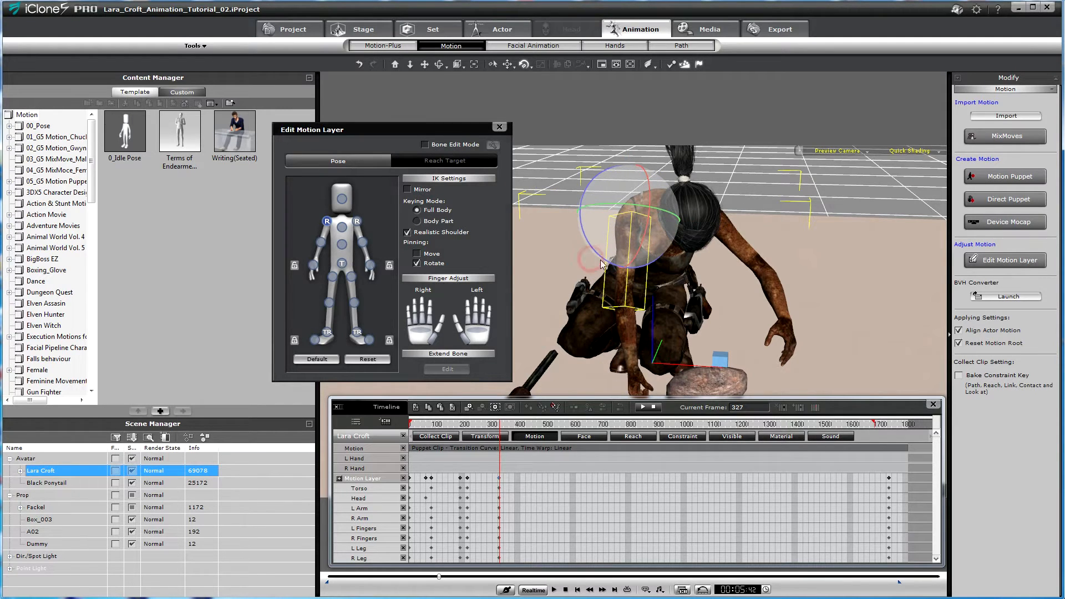
- Rotate the right forearm slightly inward so the hand swings toward the left knee
click(321, 243)
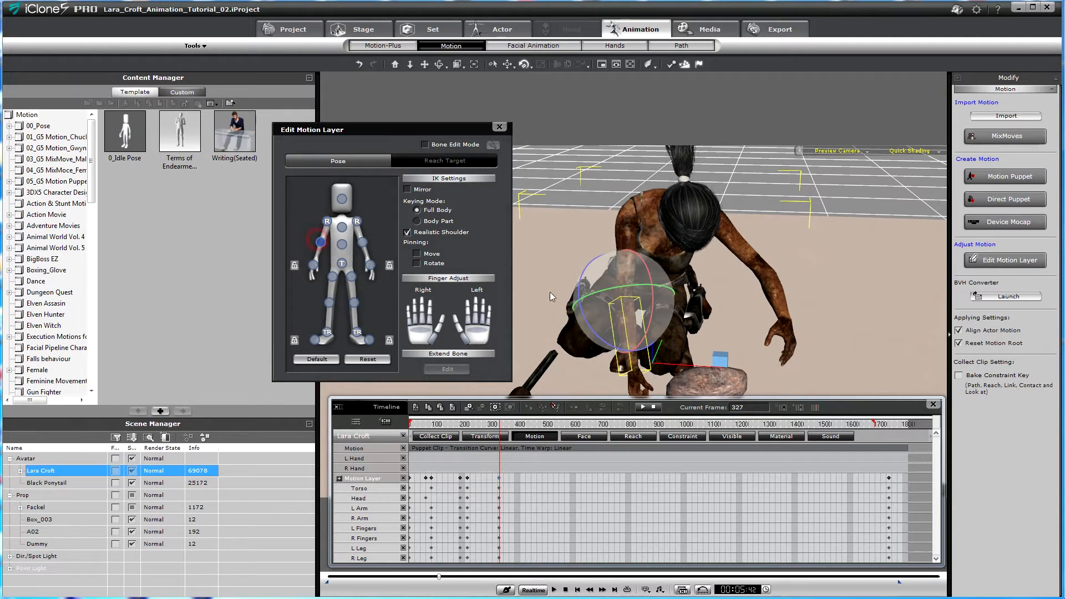
drag(645, 290, 669, 294)
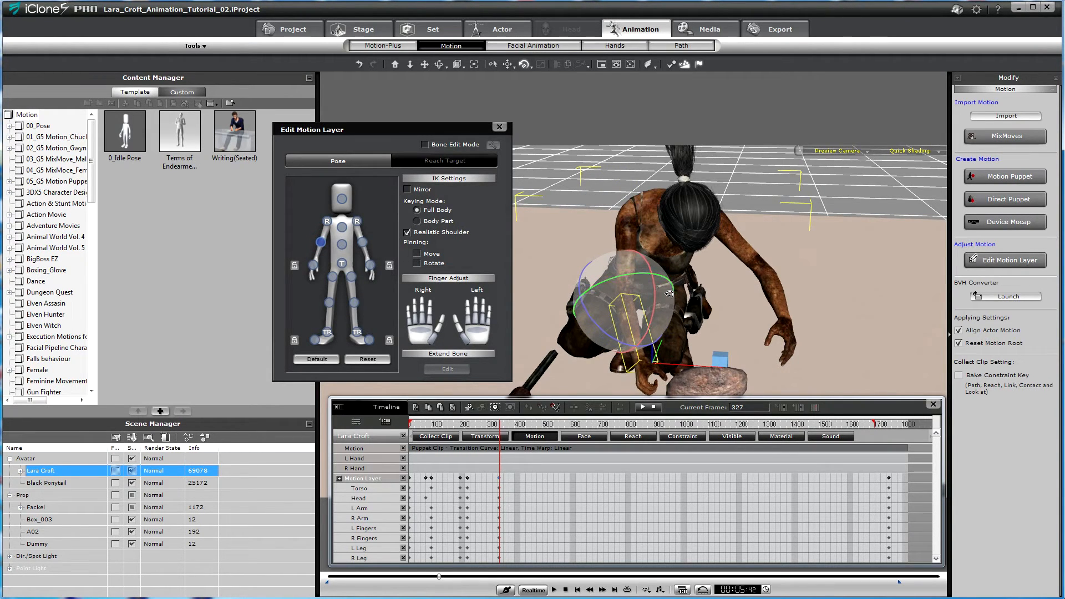
alt+right_drag(691, 307, 972, 207)
alt+right_drag(787, 254, 689, 211)
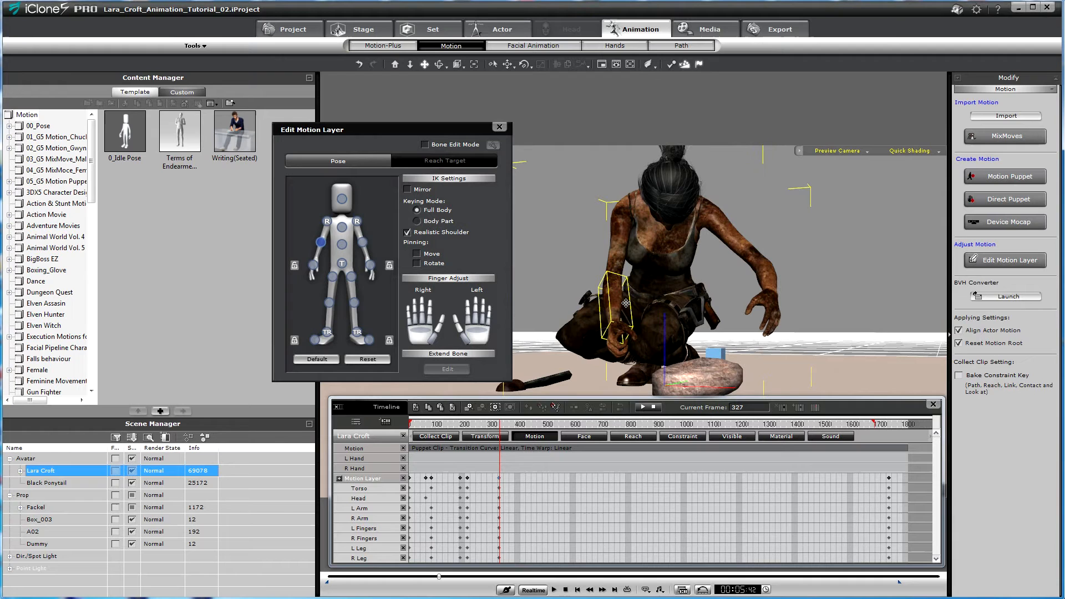
- Rotate the head slightly to adjust its tilt above the rock
click(342, 199)
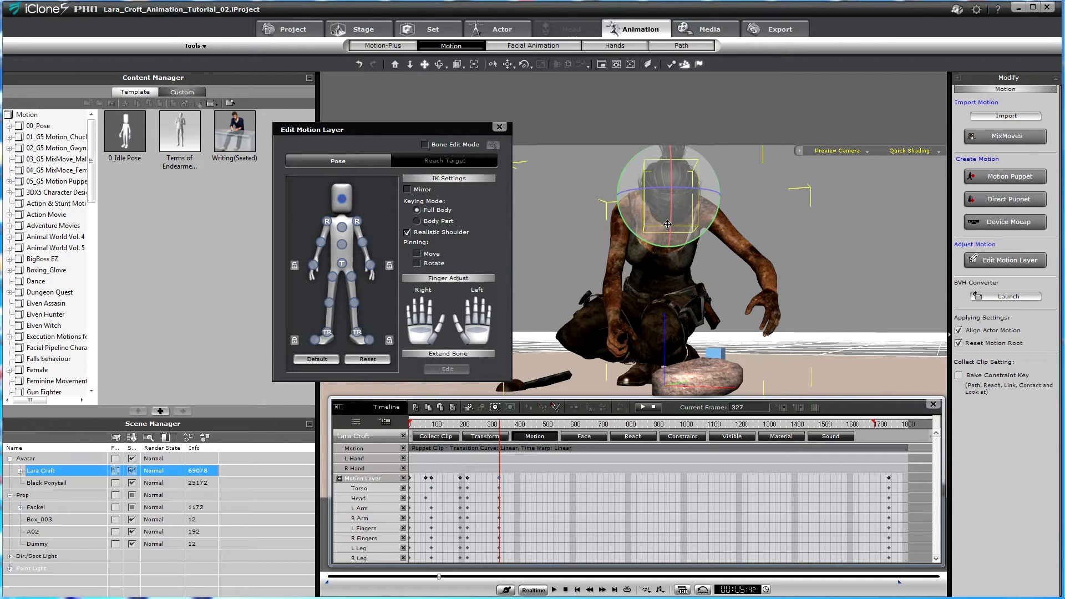
drag(669, 223, 692, 222)
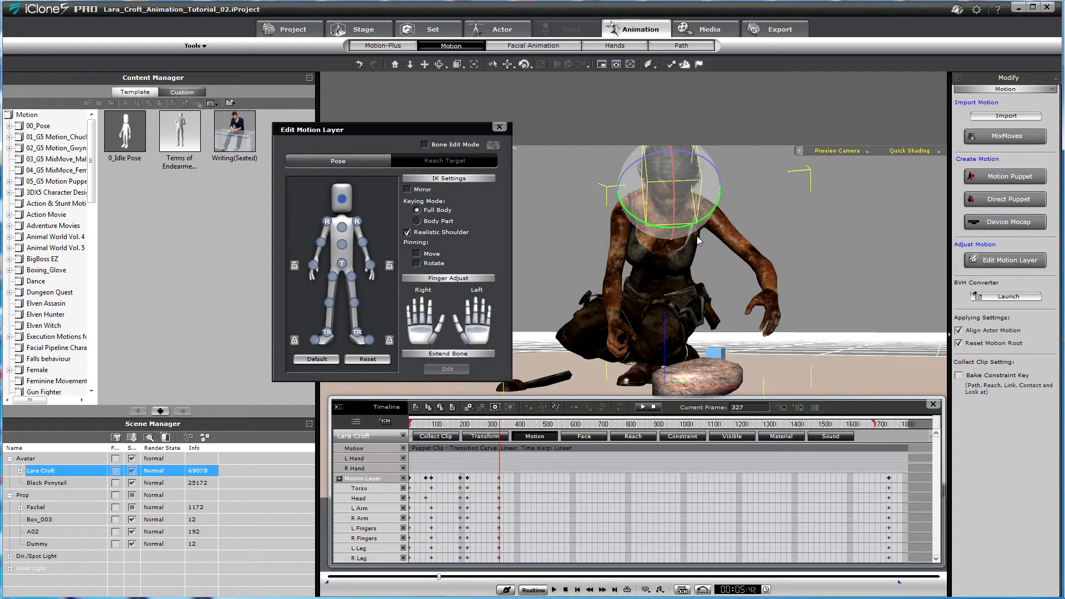
- At frame 327, rotate the crouching character's right upper arm so the right hand reaches down toward the stone
alt+right_drag(683, 321, 735, 316)
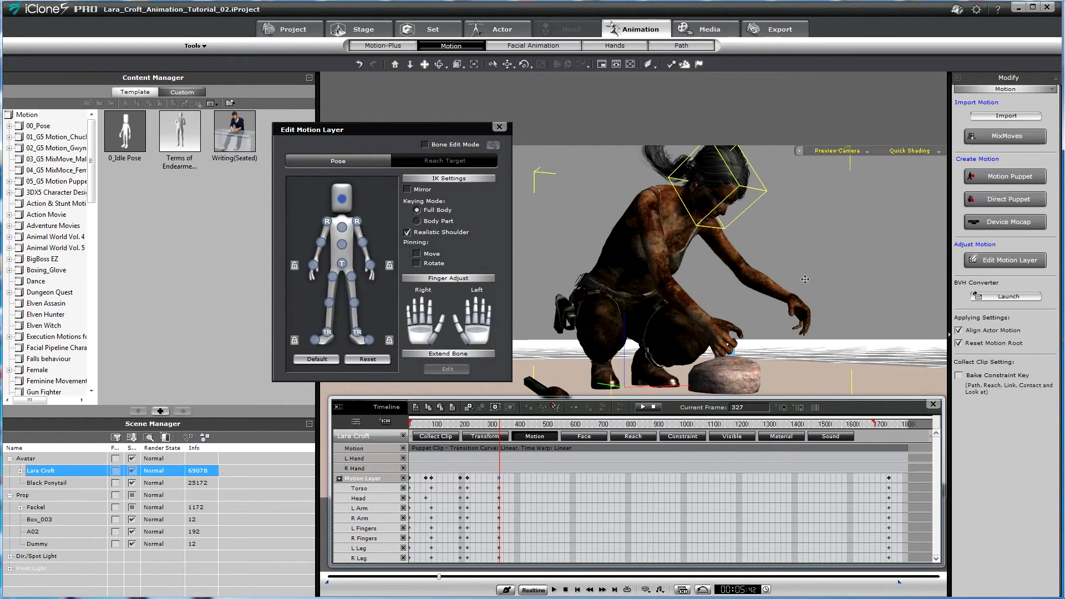
key(e)
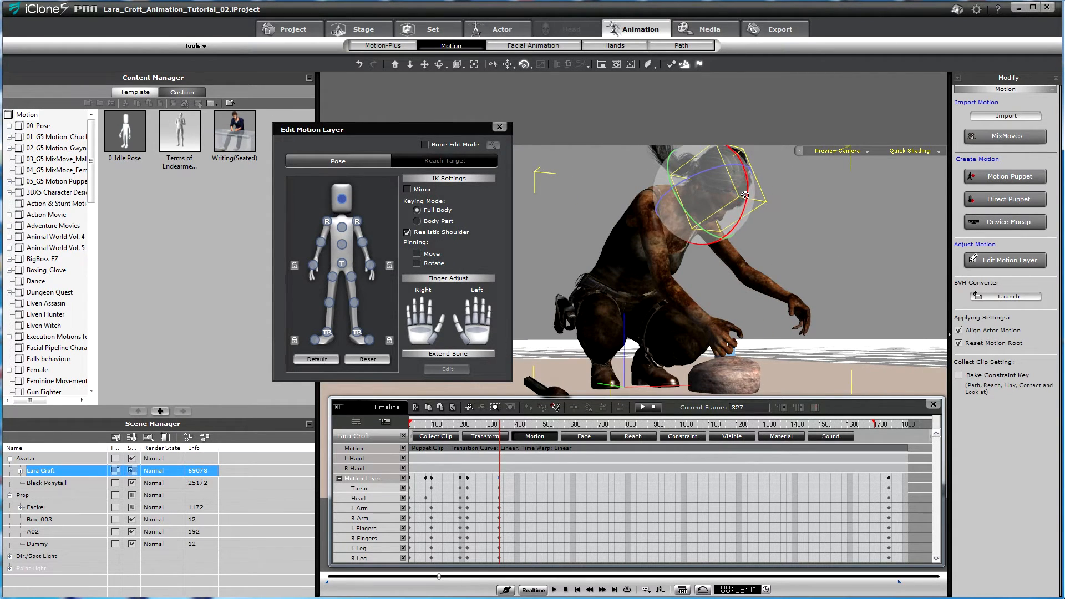
click(332, 222)
drag(623, 218, 680, 228)
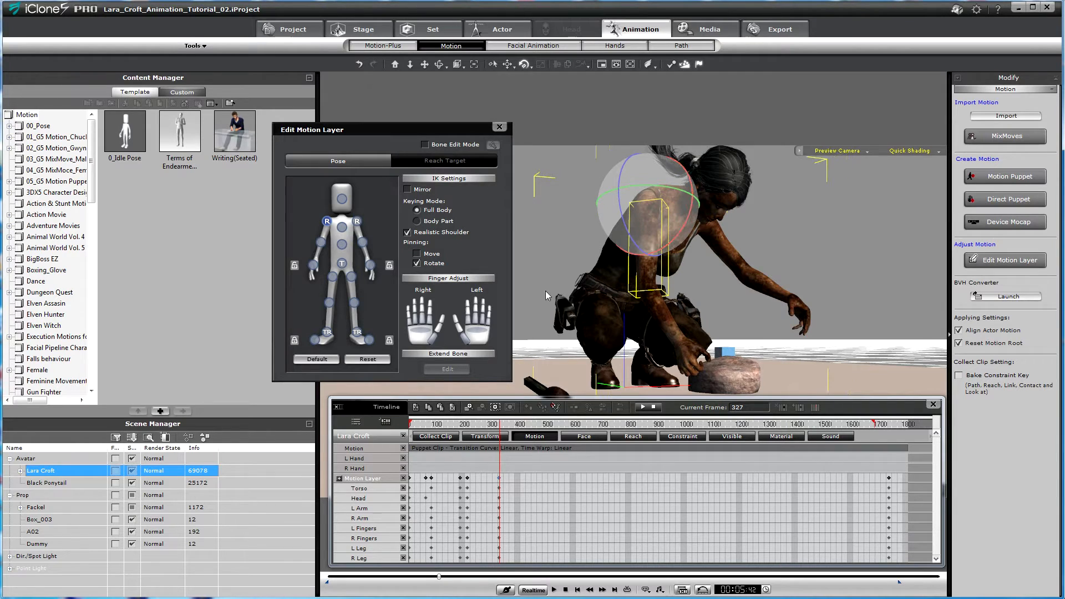
drag(420, 334, 427, 293)
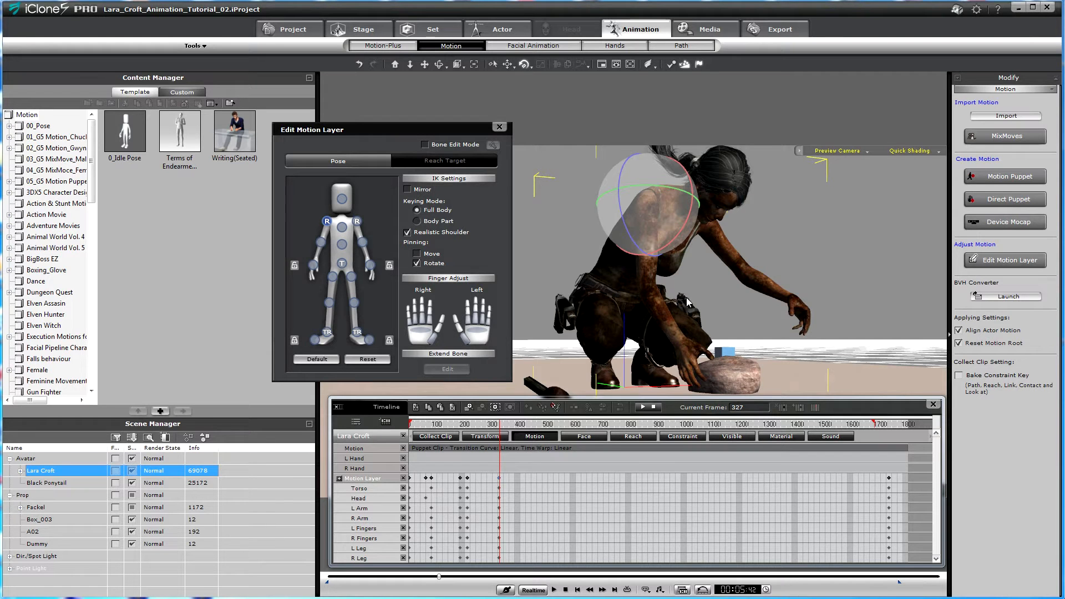
right_drag(687, 302, 762, 335)
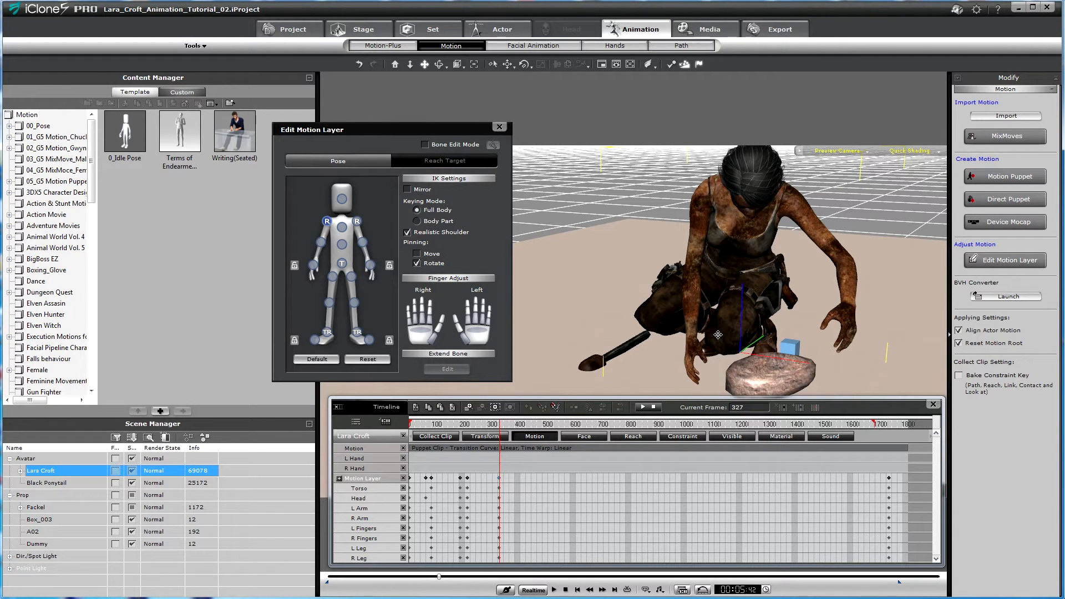
- Scrub back through the motion before the current pose key, returning the playhead to frame 327
drag(493, 425, 473, 424)
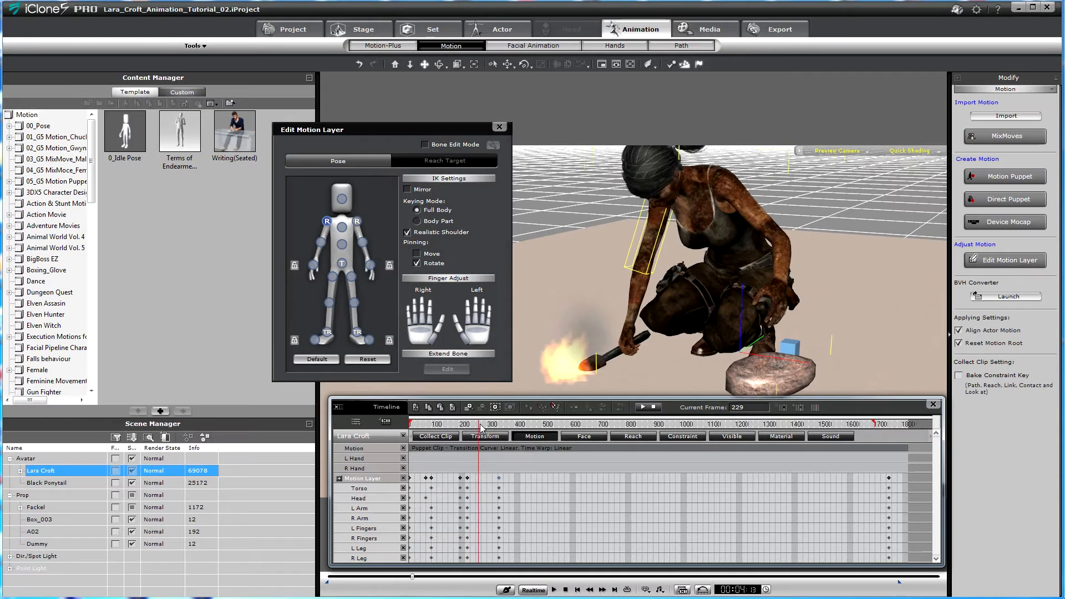
drag(502, 424, 500, 453)
click(497, 478)
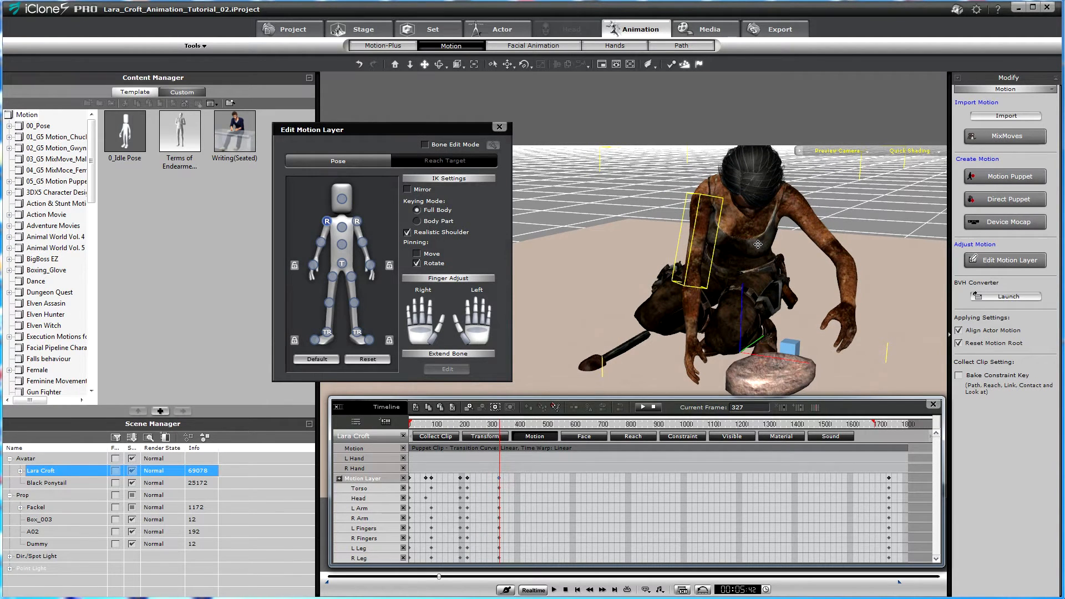
- Shift the right upper arm slightly to refine the upper body's lean over the stone, checking the pose from several angles
right_drag(751, 222, 817, 297)
click(780, 256)
click(780, 257)
click(779, 258)
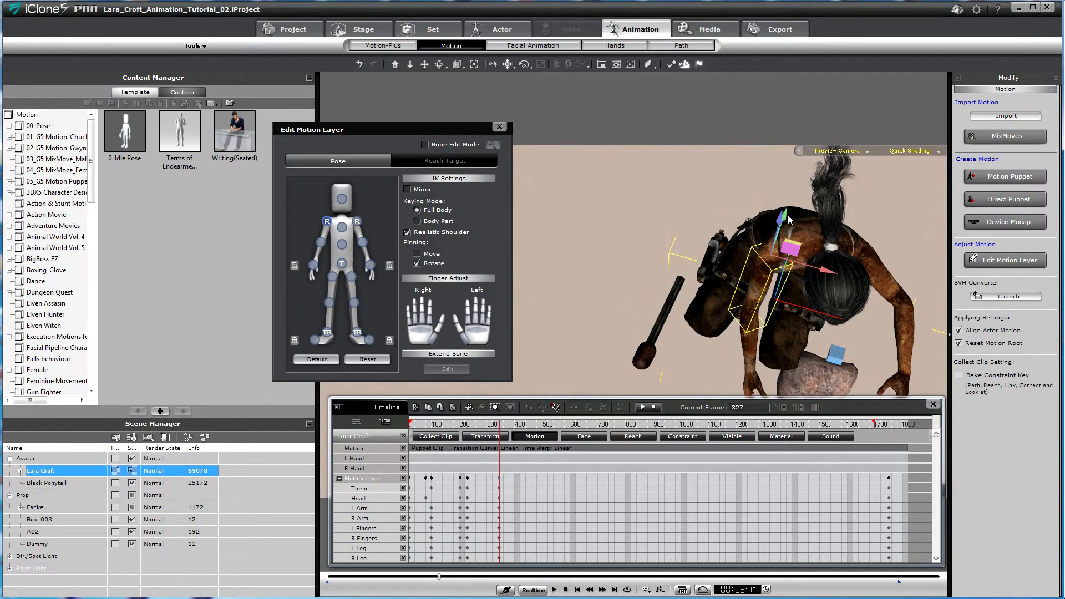
drag(785, 213, 786, 222)
right_drag(825, 274, 680, 245)
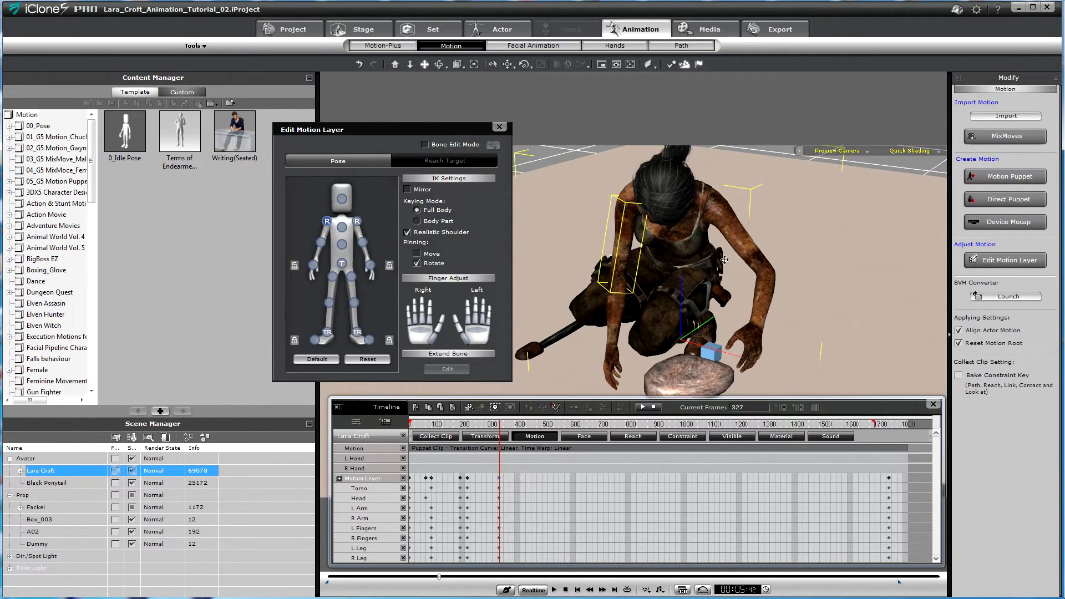
right_drag(771, 264, 556, 297)
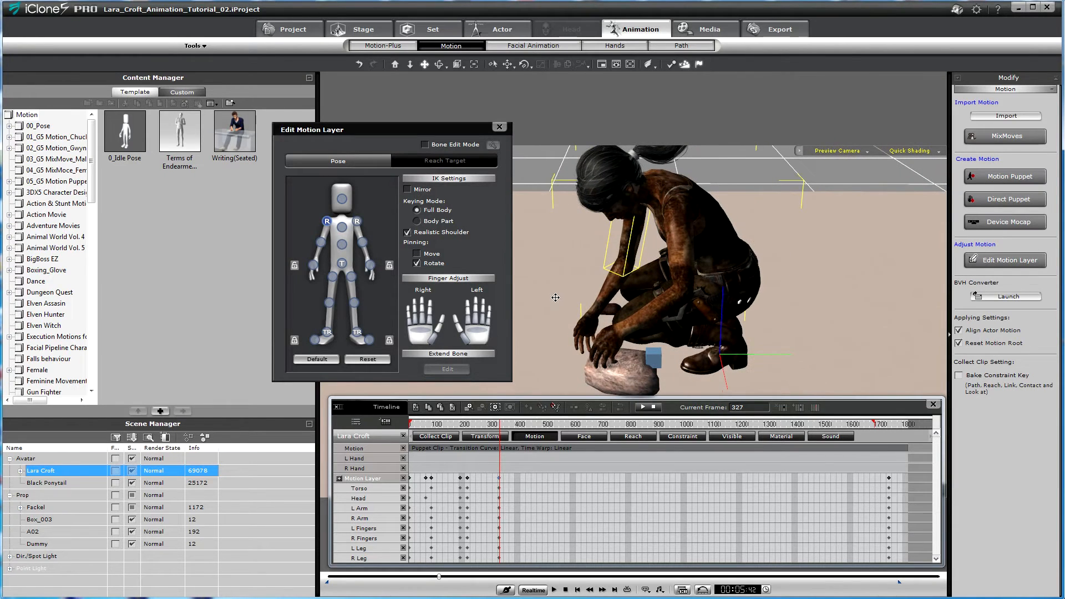
- Rotate the left upper arm and then the left forearm to bring the left hand down beside the stone
click(357, 222)
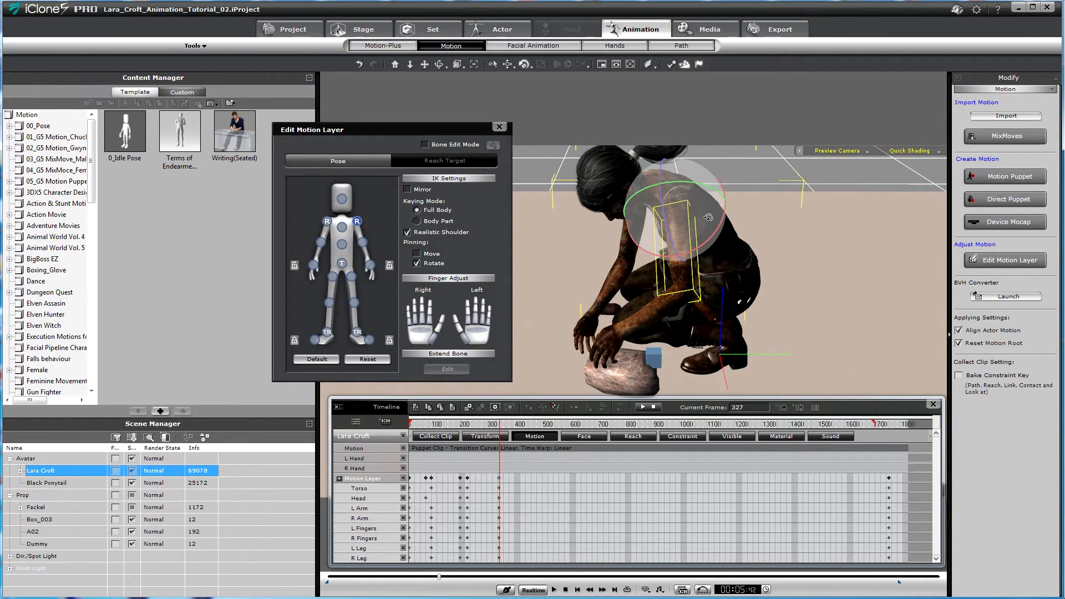
drag(659, 218, 693, 238)
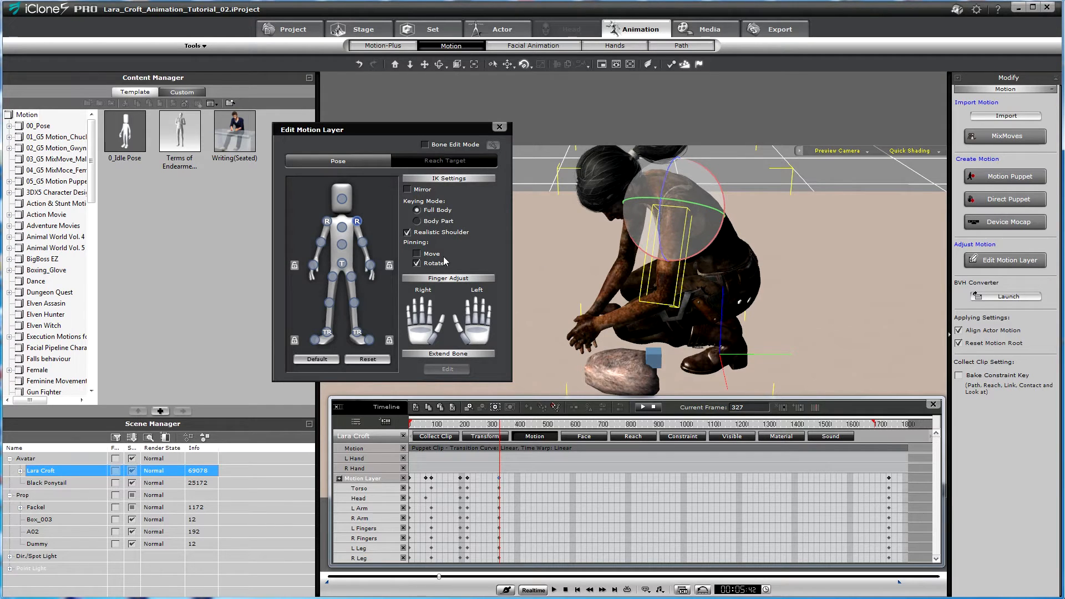
click(362, 244)
drag(711, 314, 713, 283)
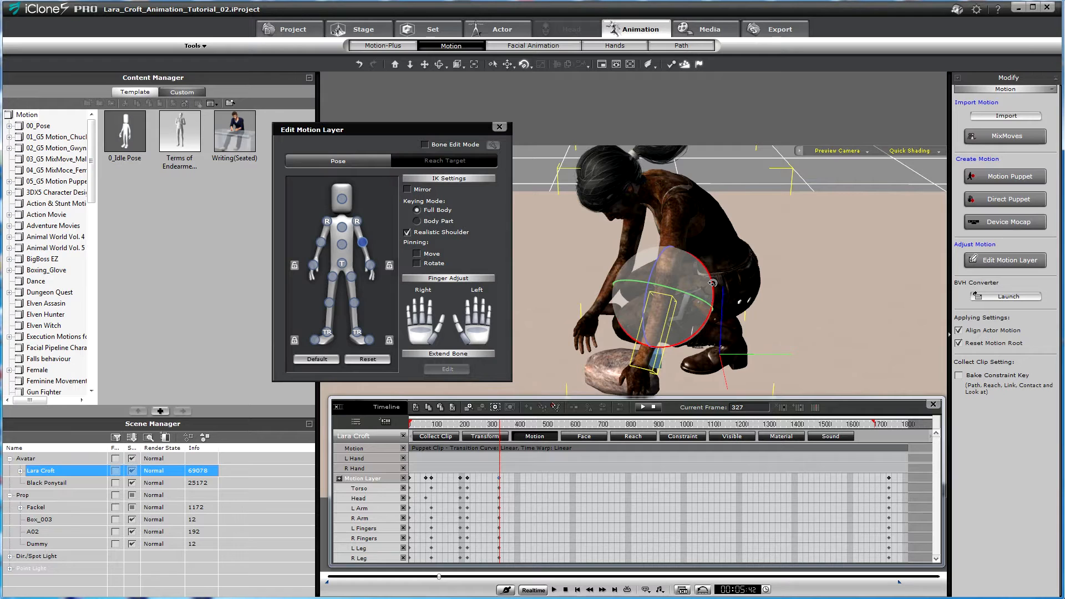
- Rotate the left forearm inward on two axes so the left hand meets the side of the stone
alt+right_drag(729, 310, 859, 269)
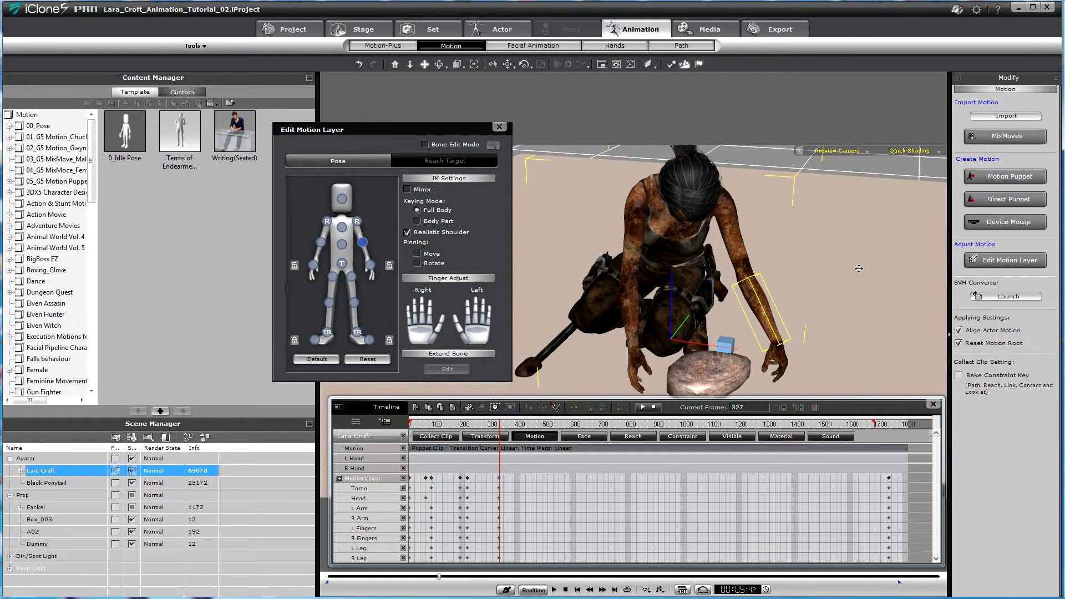
key(e)
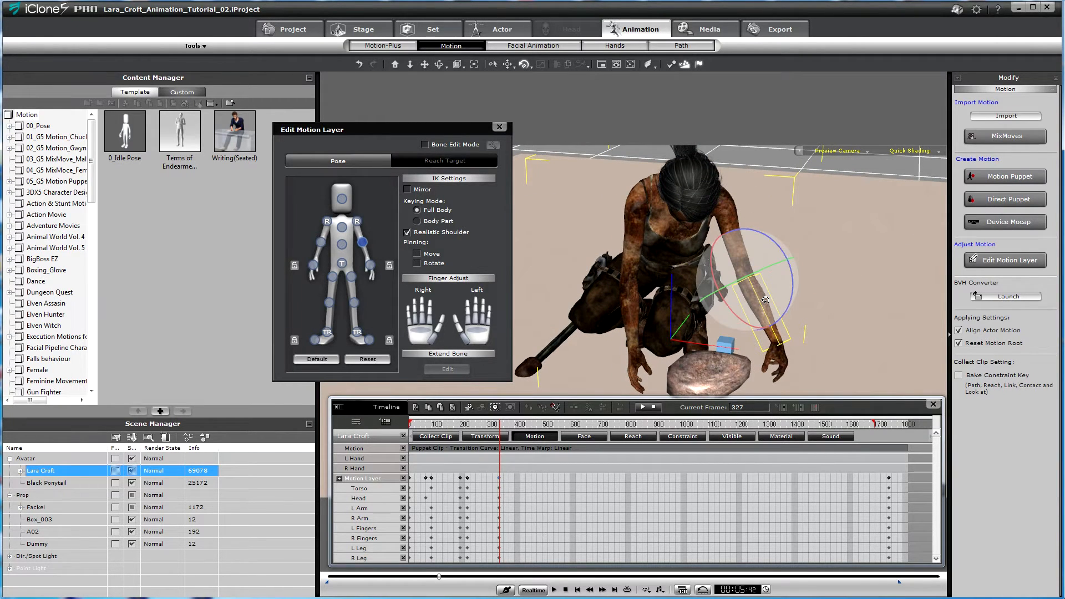
drag(736, 320, 730, 309)
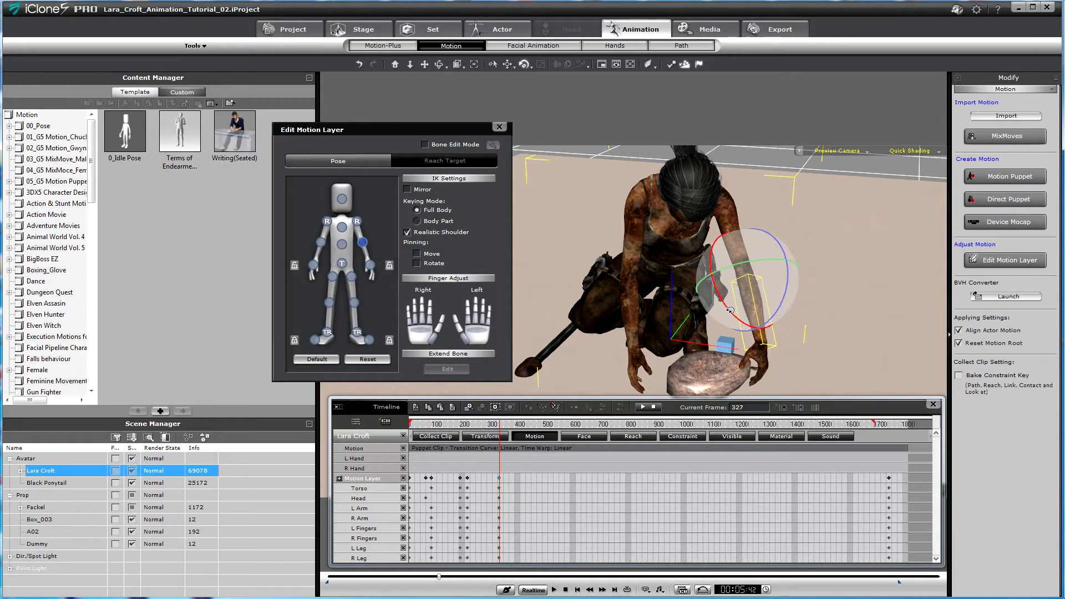
drag(760, 259, 783, 284)
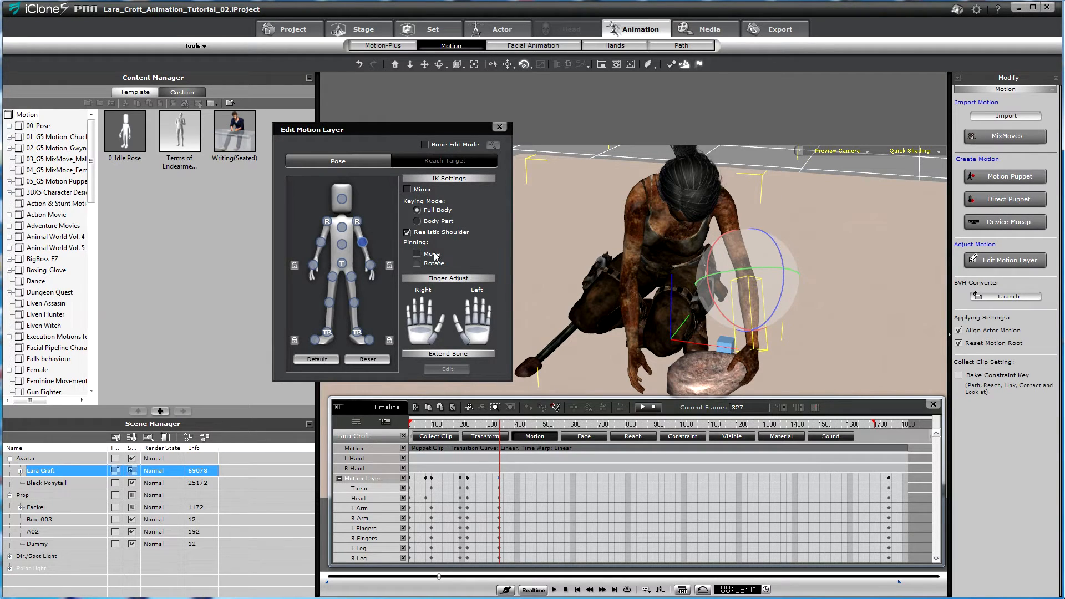
- Fine-tune the left upper arm's rotation and check the left hand's contact with the edge of the stone
click(356, 222)
drag(749, 173, 750, 169)
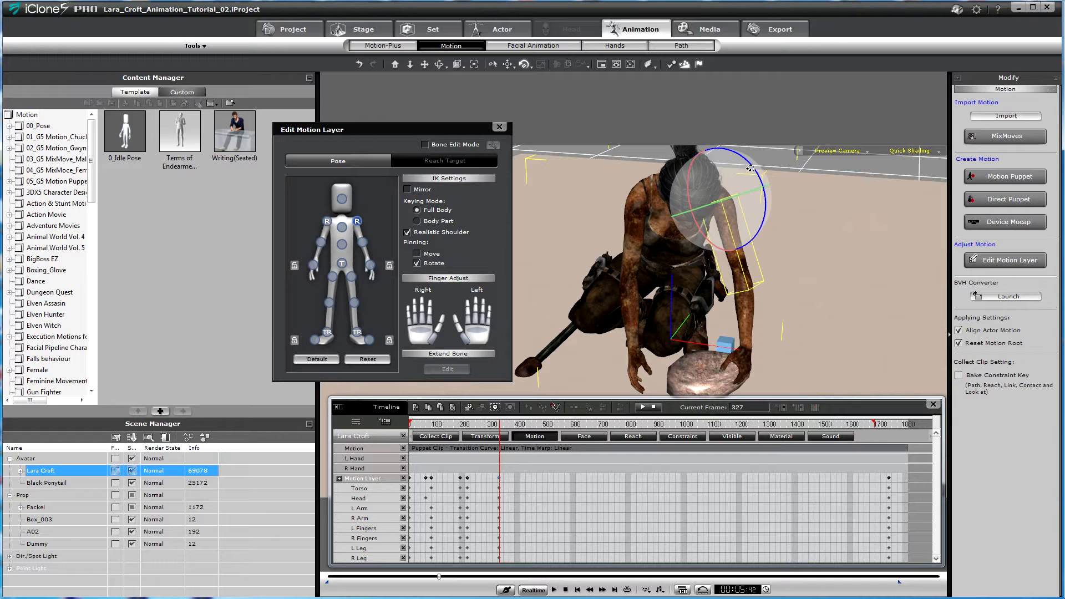
drag(696, 232, 703, 235)
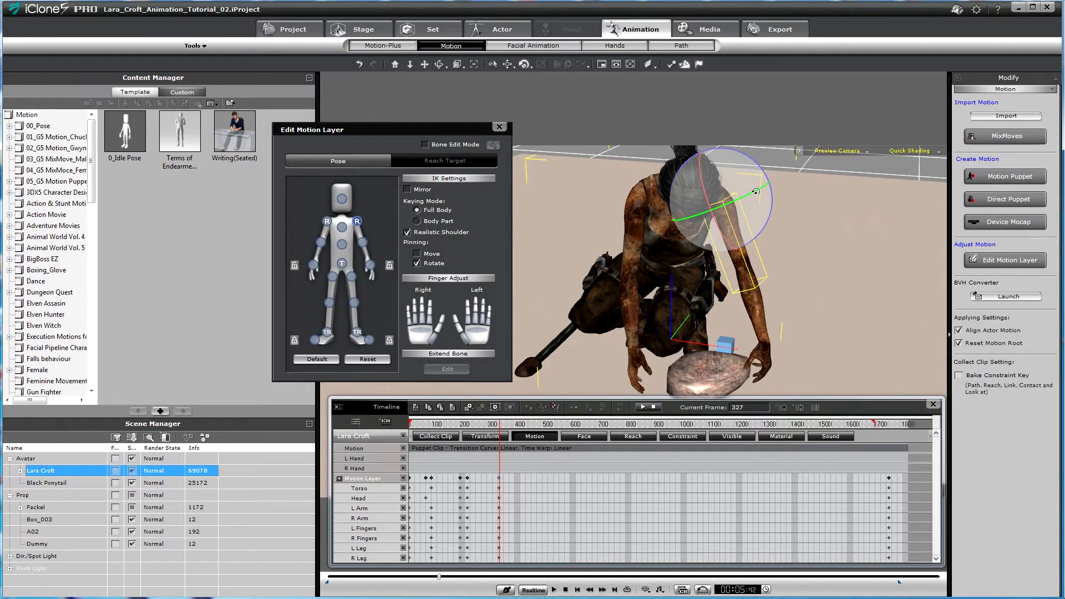
click(363, 243)
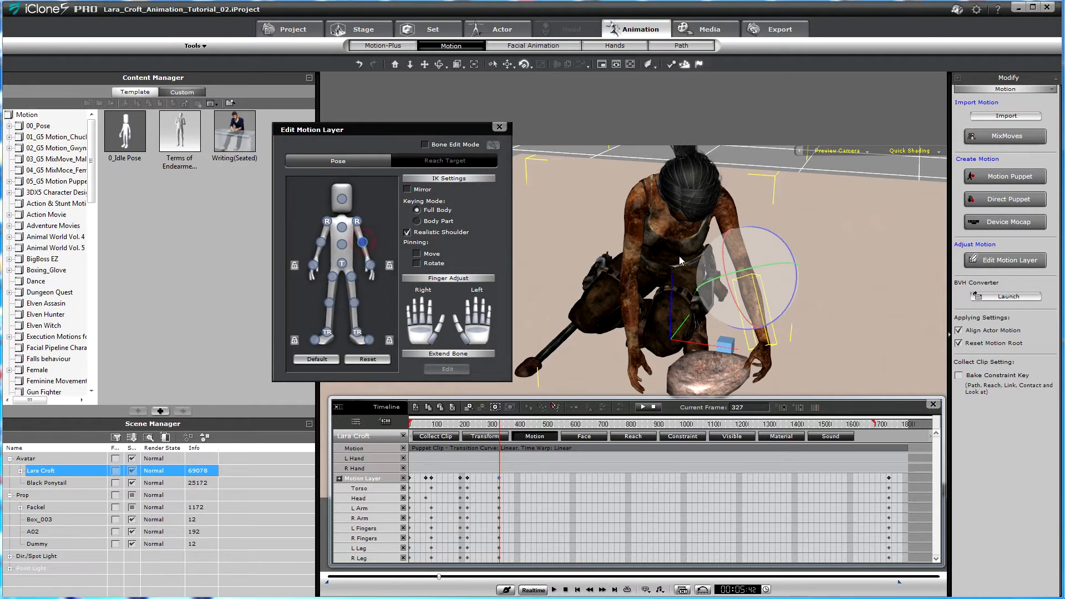
drag(796, 283, 809, 322)
right_drag(809, 322, 811, 281)
drag(797, 280, 864, 271)
right_drag(863, 271, 865, 312)
drag(866, 312, 775, 305)
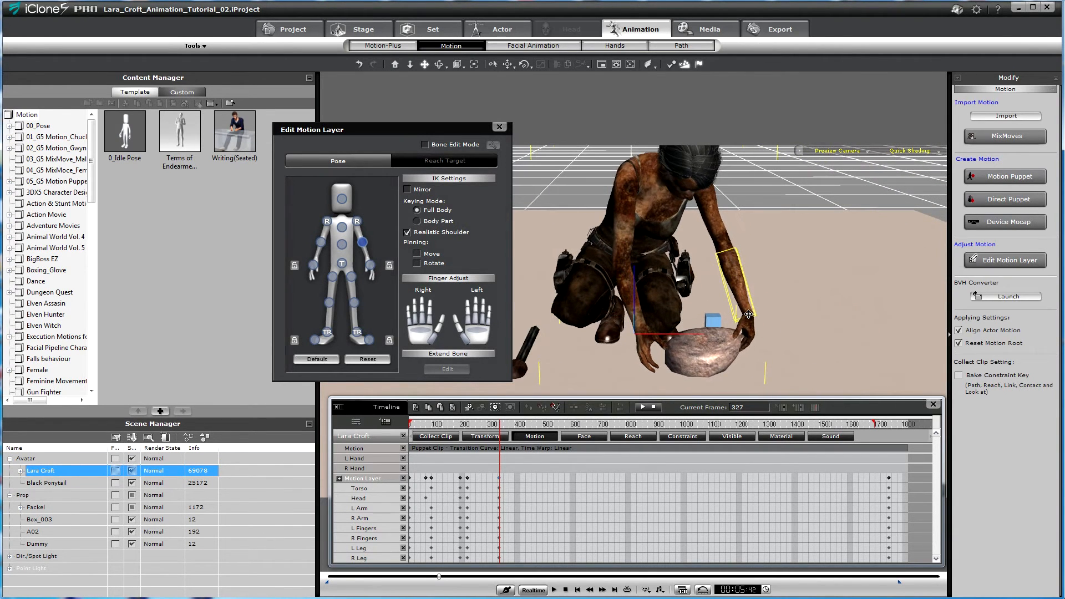
- Rotate the right upper arm toward the stone and adjust the upper spine's tilt slightly
click(327, 222)
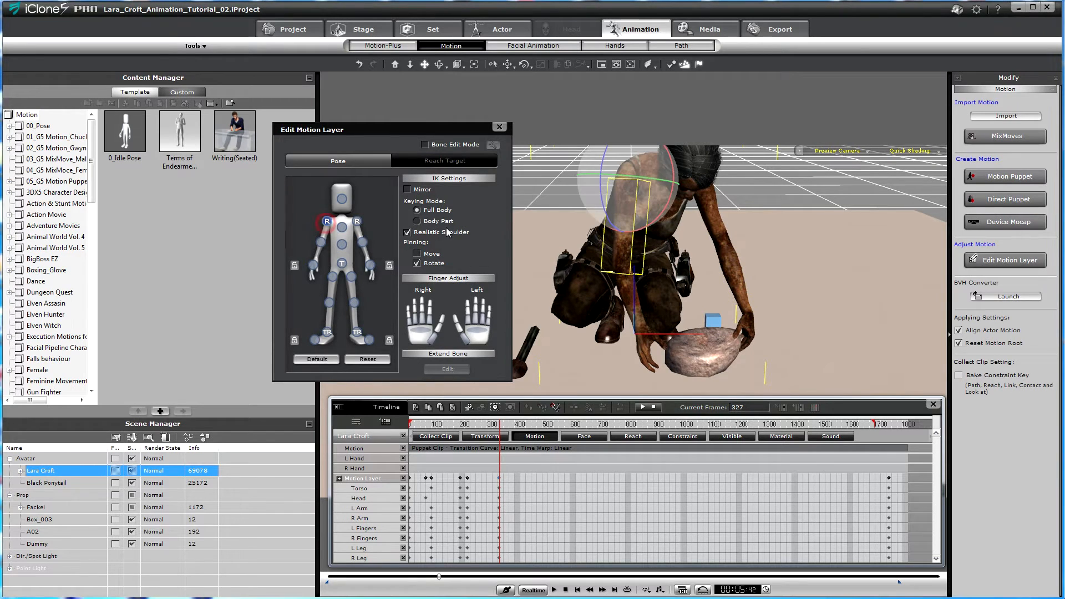
drag(664, 213, 661, 206)
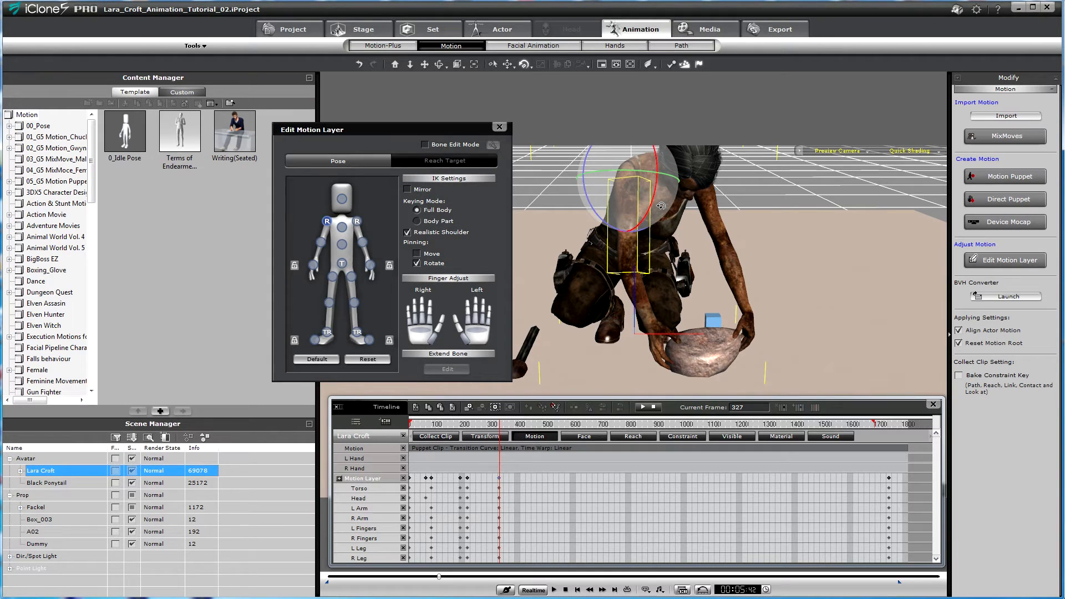
click(341, 229)
drag(674, 194, 677, 198)
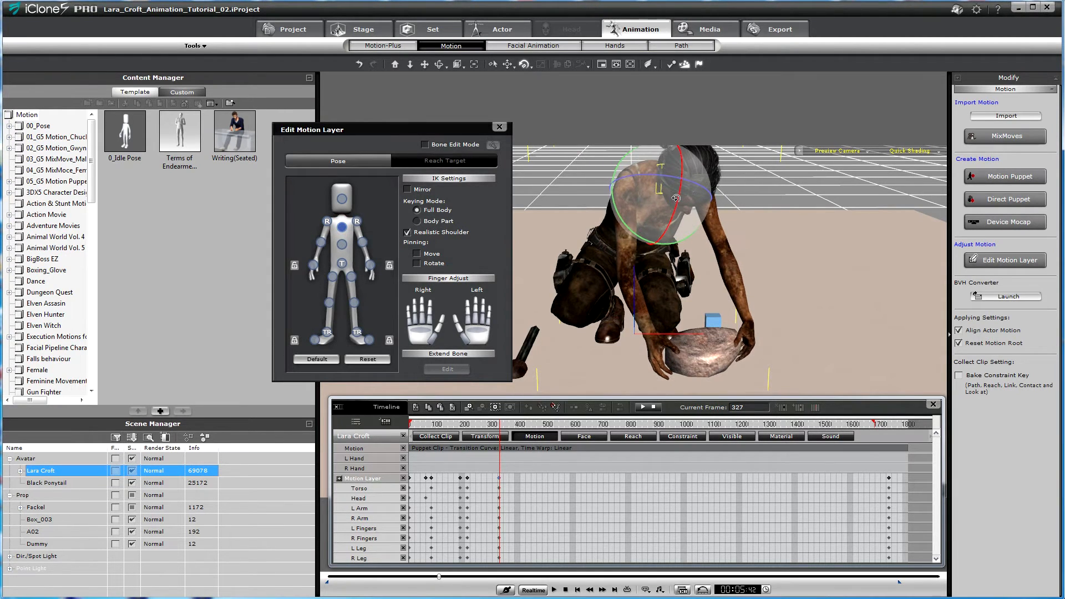
drag(625, 223, 627, 225)
- Swing the right upper arm inward to place the right hand against the stone, and shift the arm slightly downward
alt+right_drag(649, 222, 725, 218)
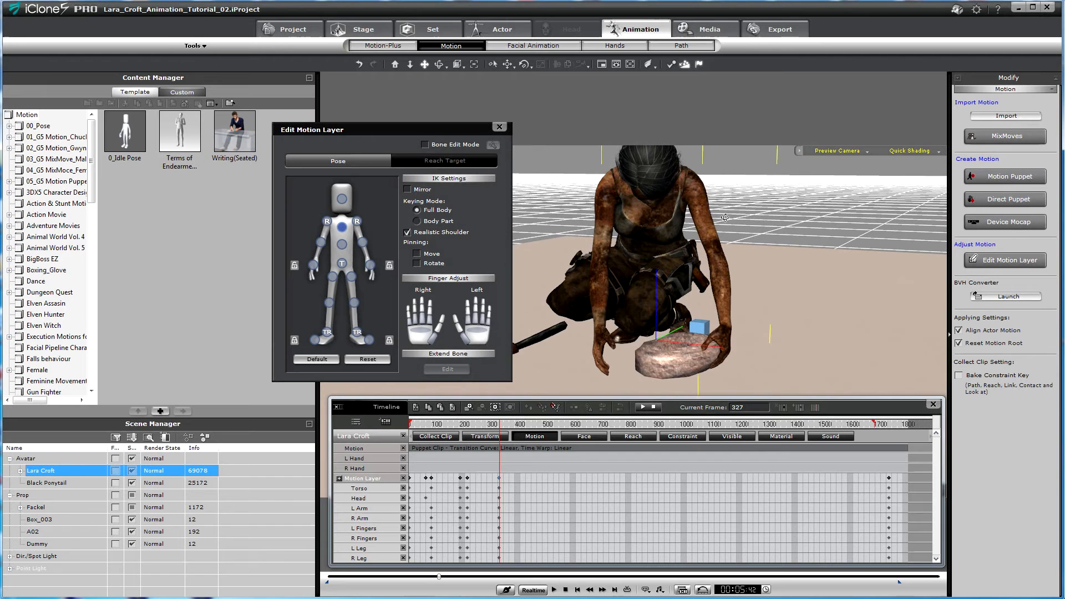
alt+right_drag(636, 255, 585, 316)
click(328, 221)
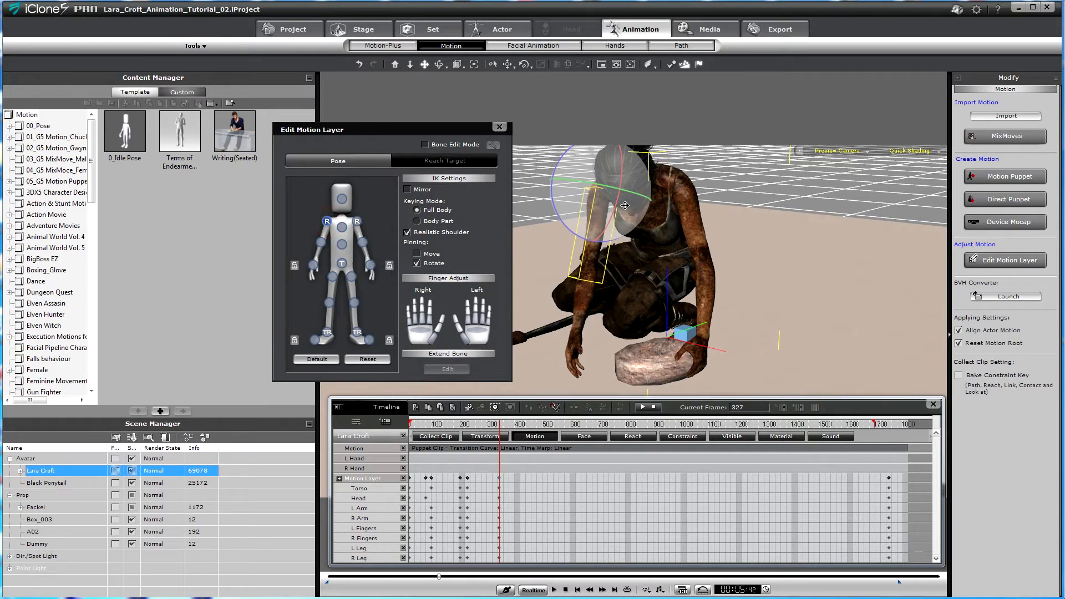
key(w)
key(e)
drag(617, 210, 591, 203)
key(w)
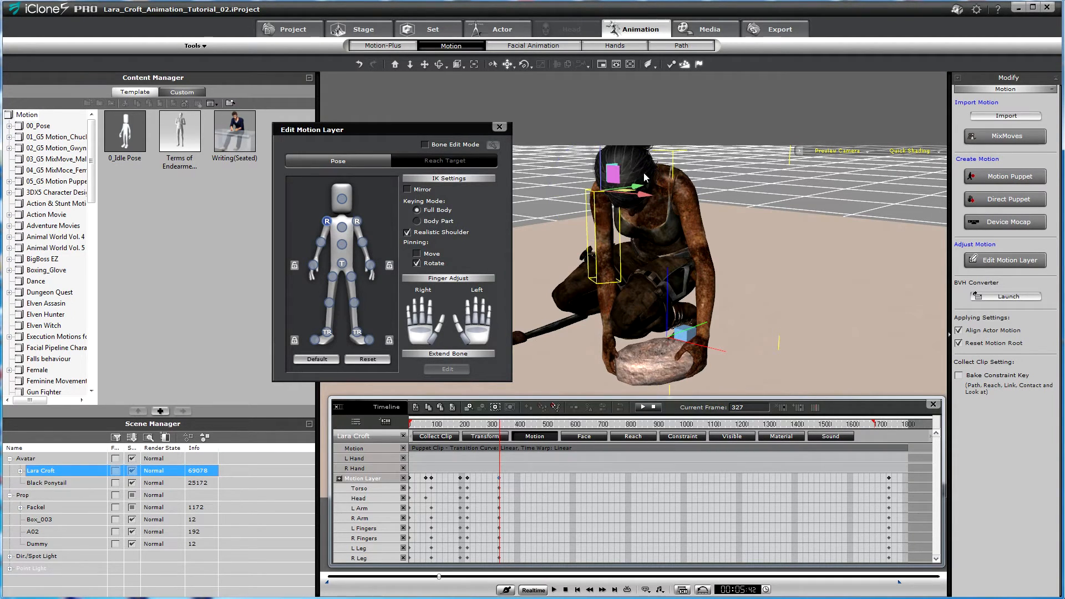
drag(600, 154, 602, 159)
- Inspect both hands against the stone up close and rotate the right forearm slightly to refine its contact
alt+right_drag(646, 276, 656, 232)
scroll(666, 257, up, 6)
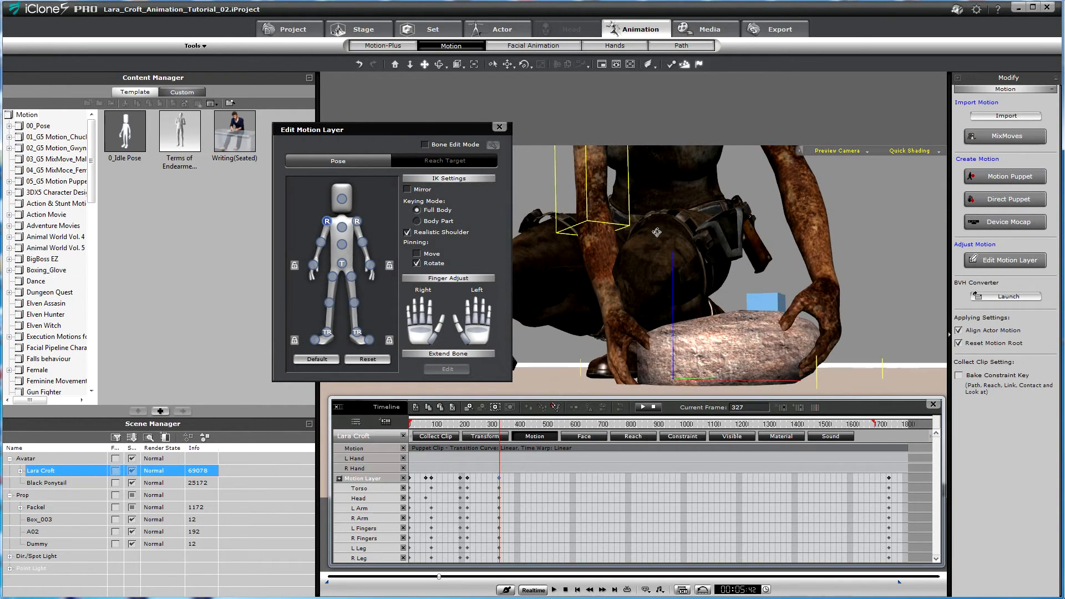
alt+right_drag(681, 311, 669, 273)
drag(672, 206, 702, 246)
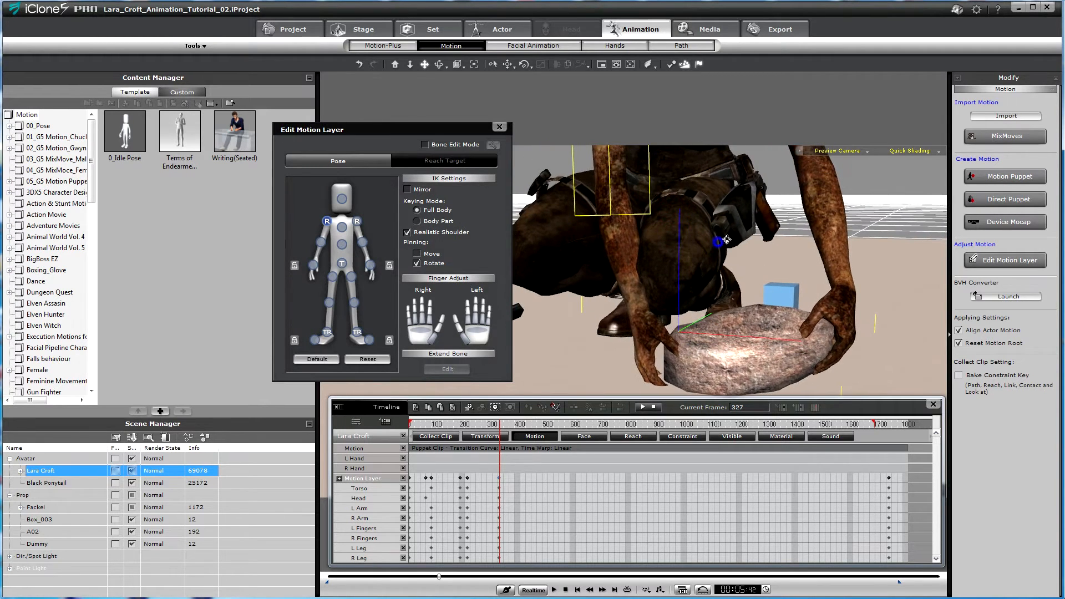
right_drag(720, 241, 730, 294)
drag(736, 297, 772, 318)
click(357, 221)
click(321, 243)
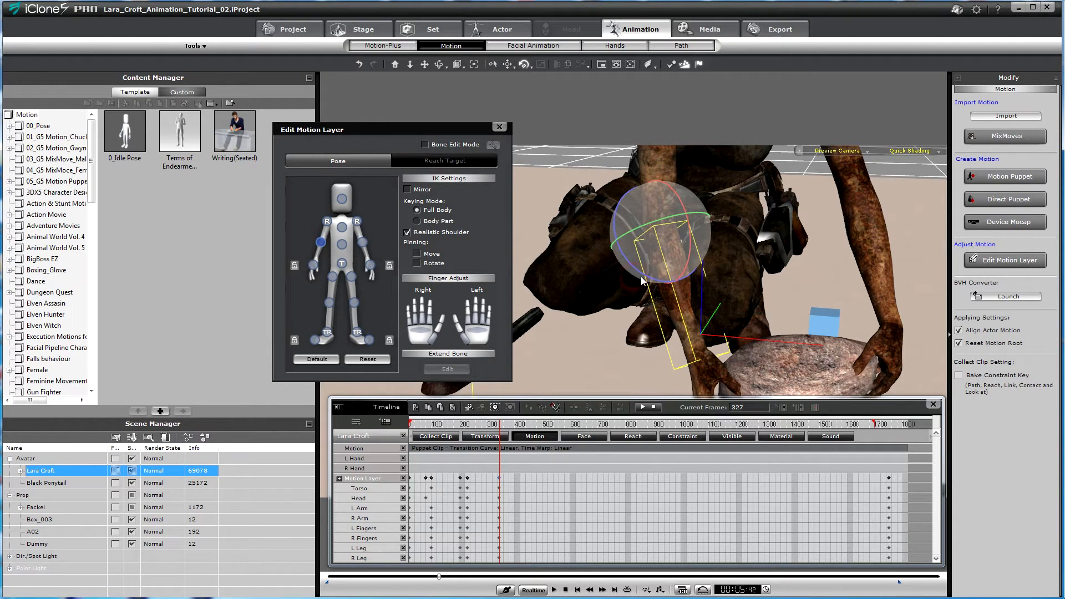
drag(637, 272, 635, 271)
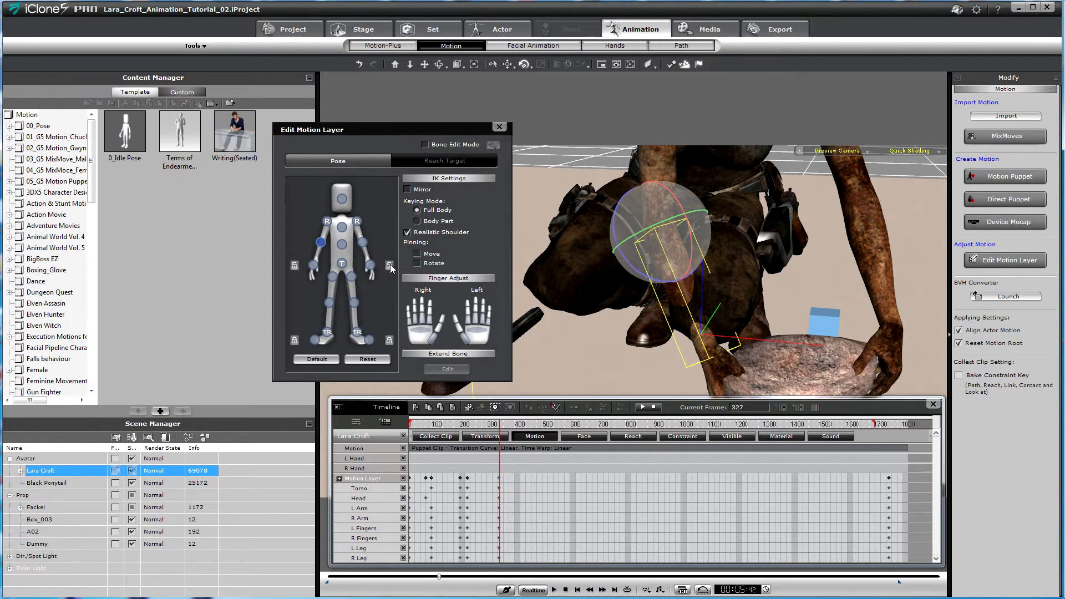
- Rotate the left thigh outward to clear the right arm, and rotate the right hand at the wrist against the stone
click(350, 277)
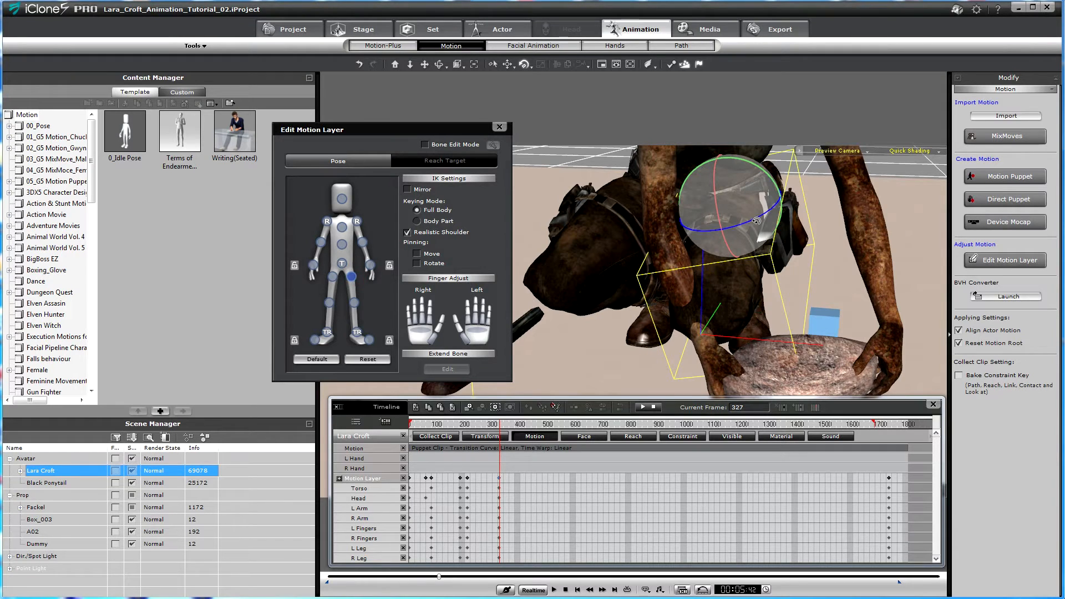
drag(758, 219, 763, 218)
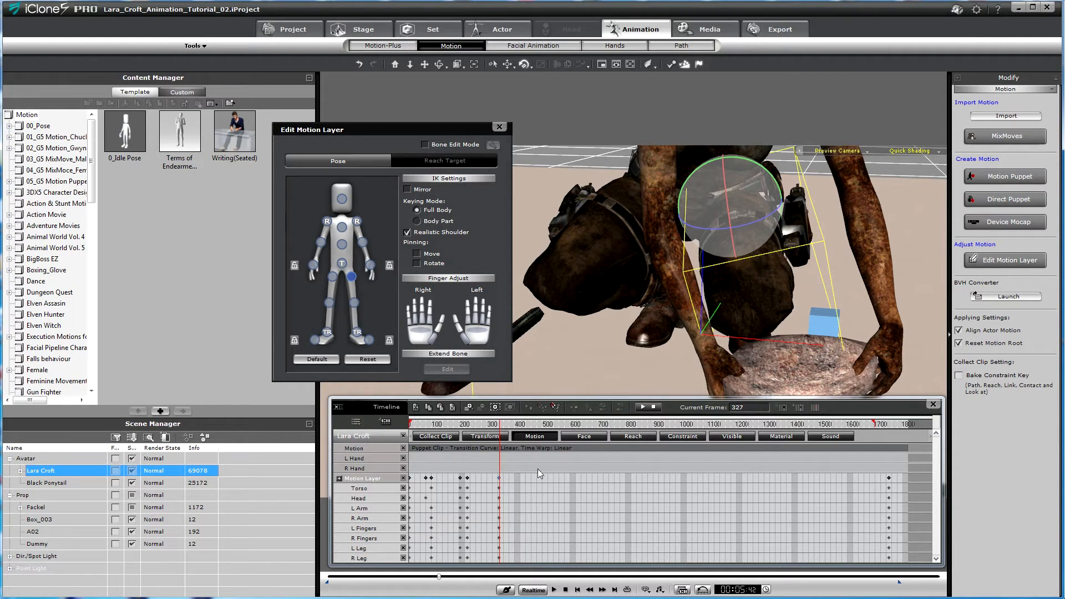
click(314, 265)
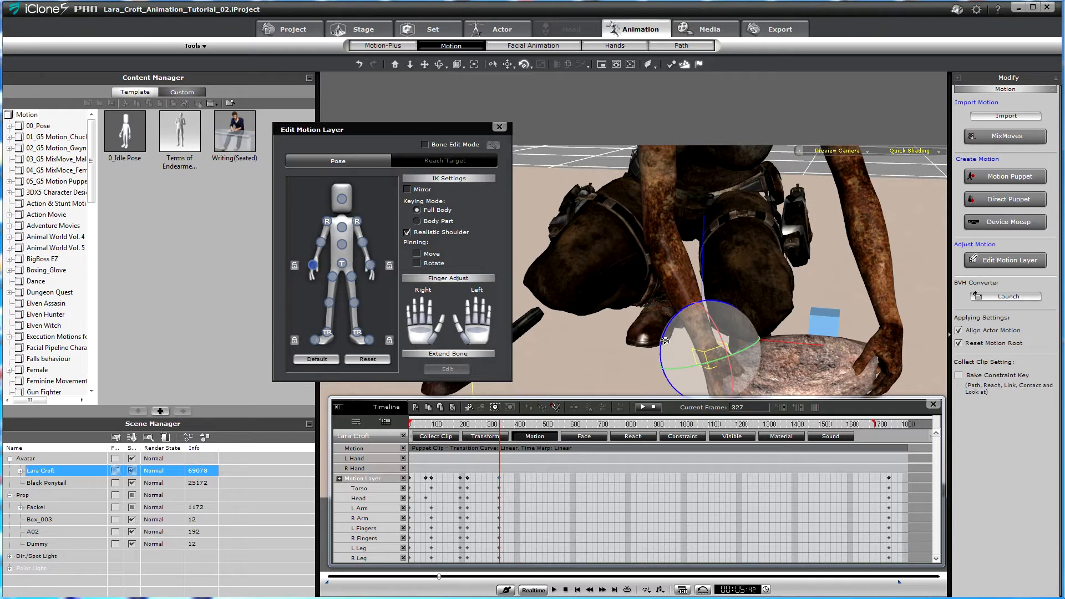
drag(710, 309, 719, 320)
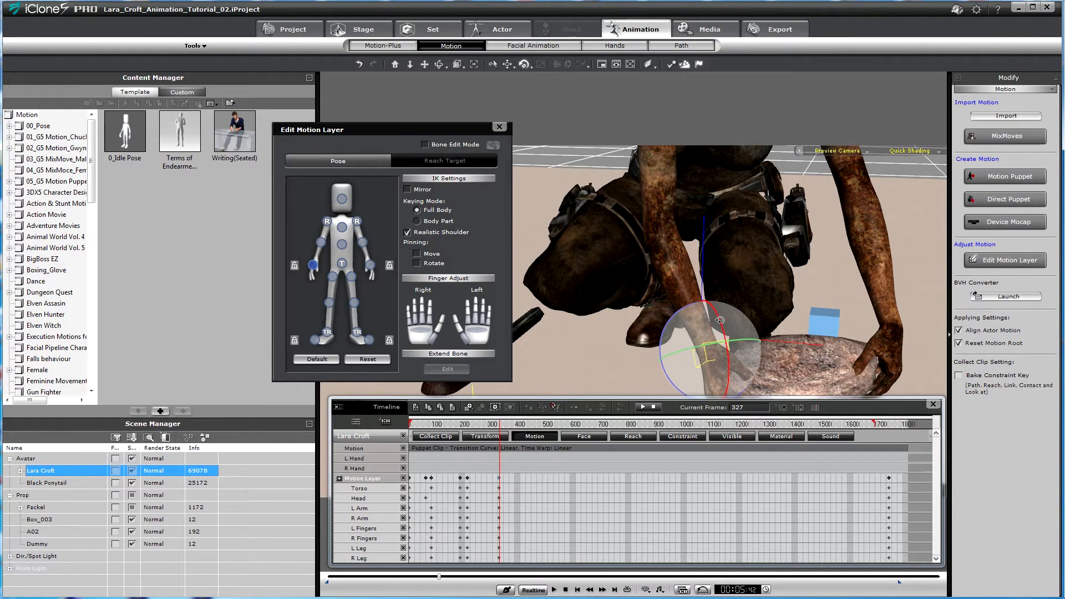
- Fine-tune the right hand's rotation on the stone and check the grip of both hands from several angles
click(432, 337)
drag(736, 340, 732, 345)
right_drag(732, 345, 773, 197)
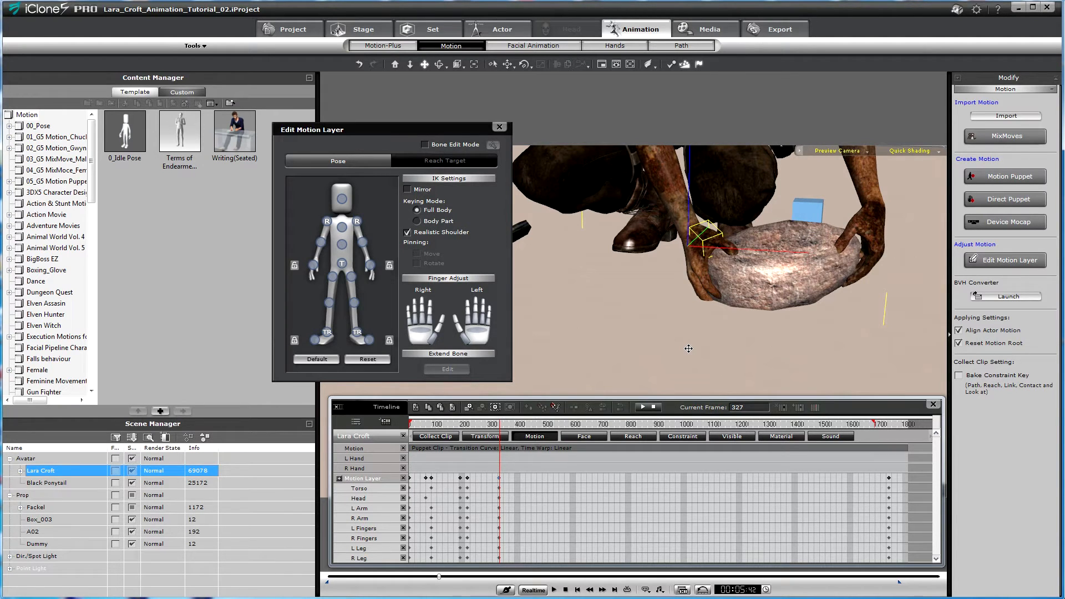
right_drag(752, 337, 717, 264)
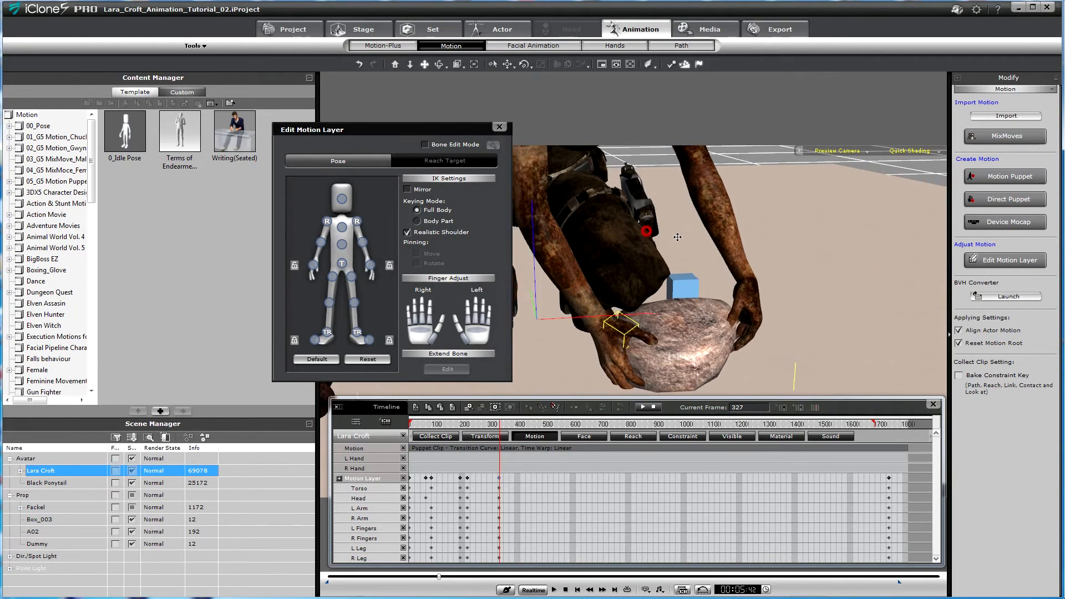
scroll(713, 272, down, 5)
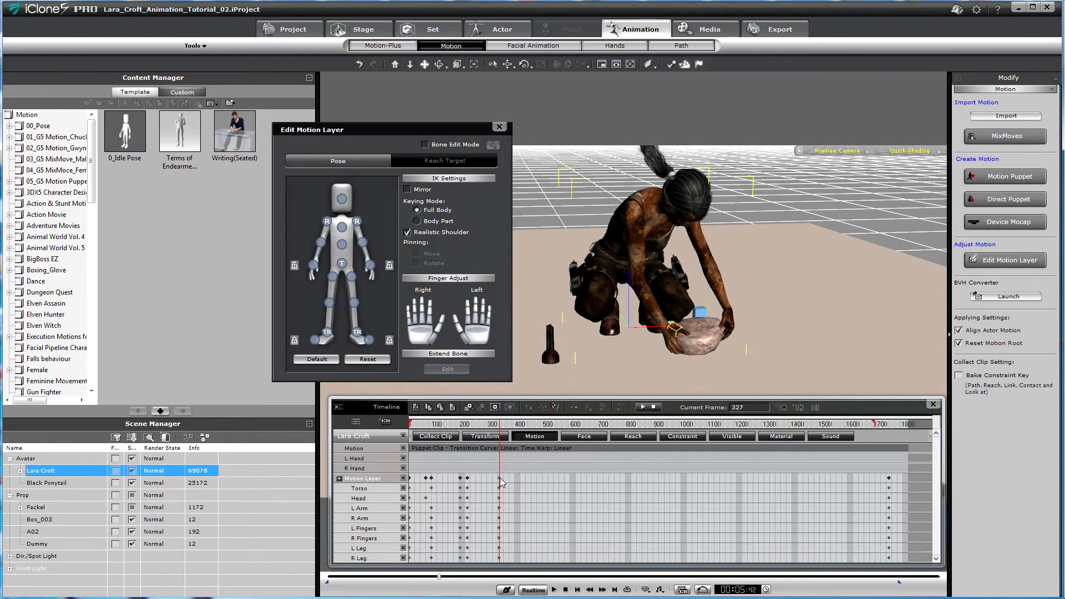
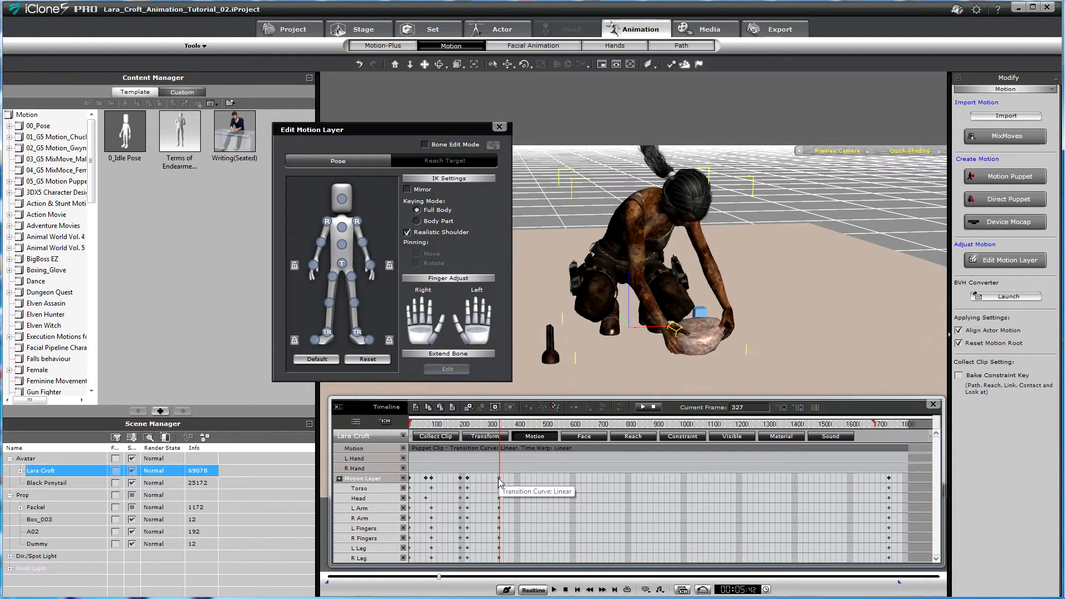
- Set the transition curve of the motion layer key at frame 327 to Ease In & Out and play back the movement
right_click(499, 478)
mouse_move(547, 527)
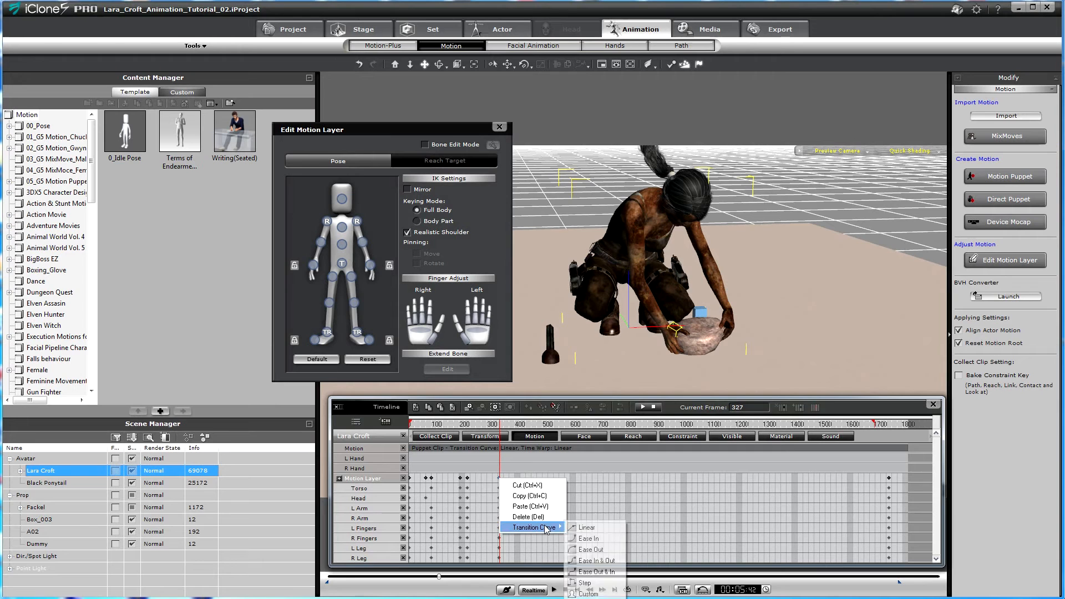
click(600, 559)
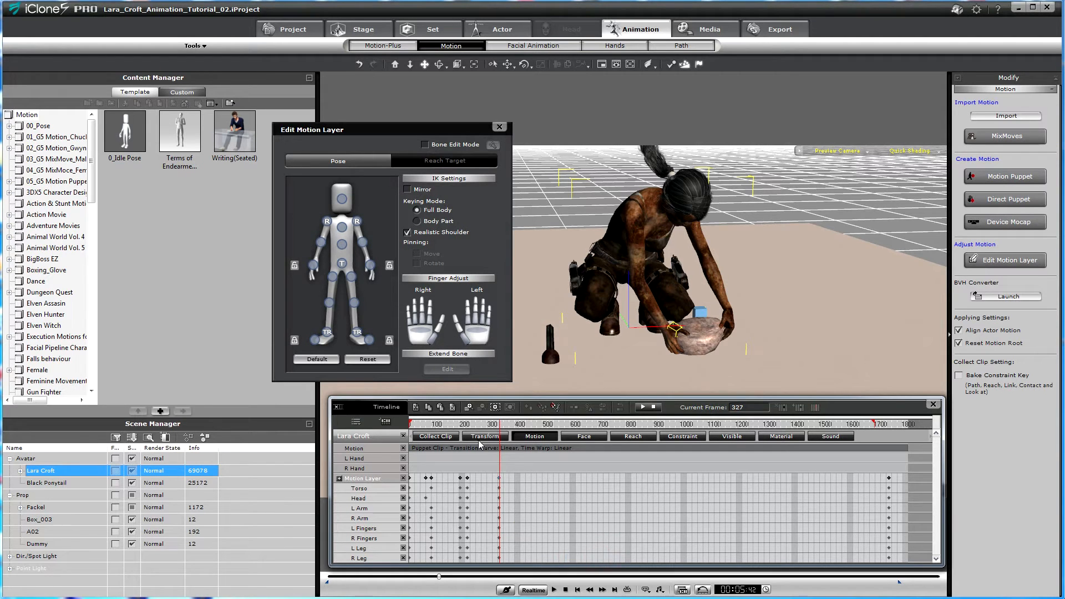
click(467, 425)
key(space)
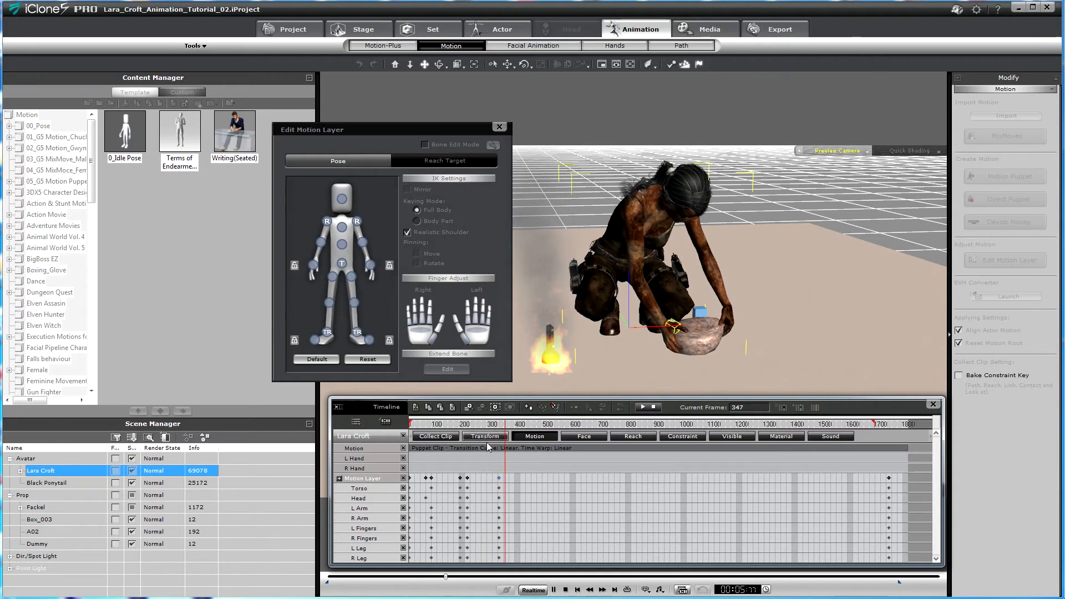
key(space)
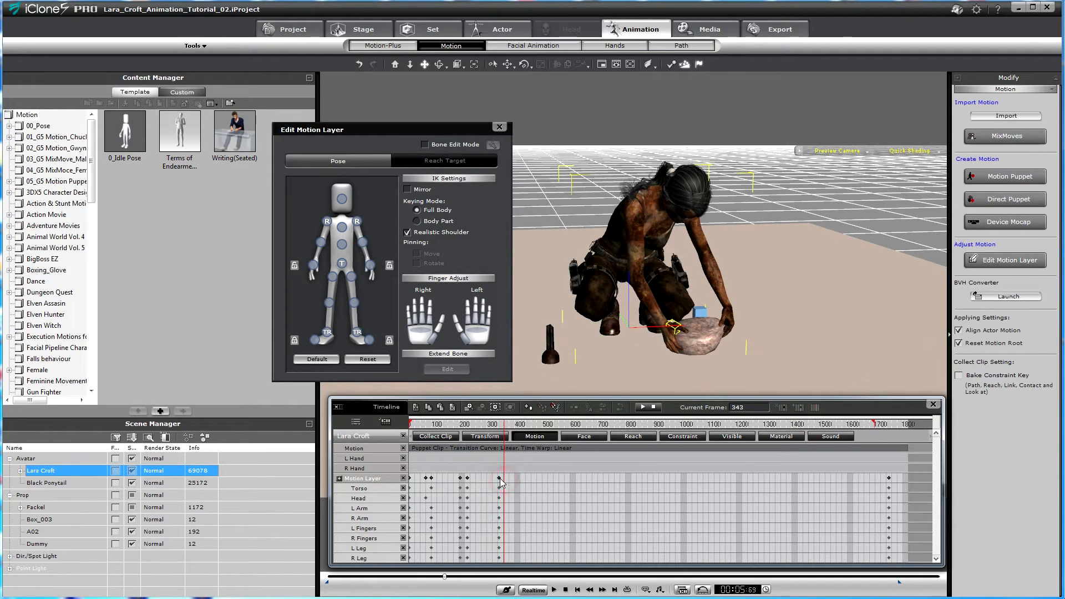
- Move the stone-grip motion layer key to frame 319, previewing the timing from the torch pose onward
click(494, 478)
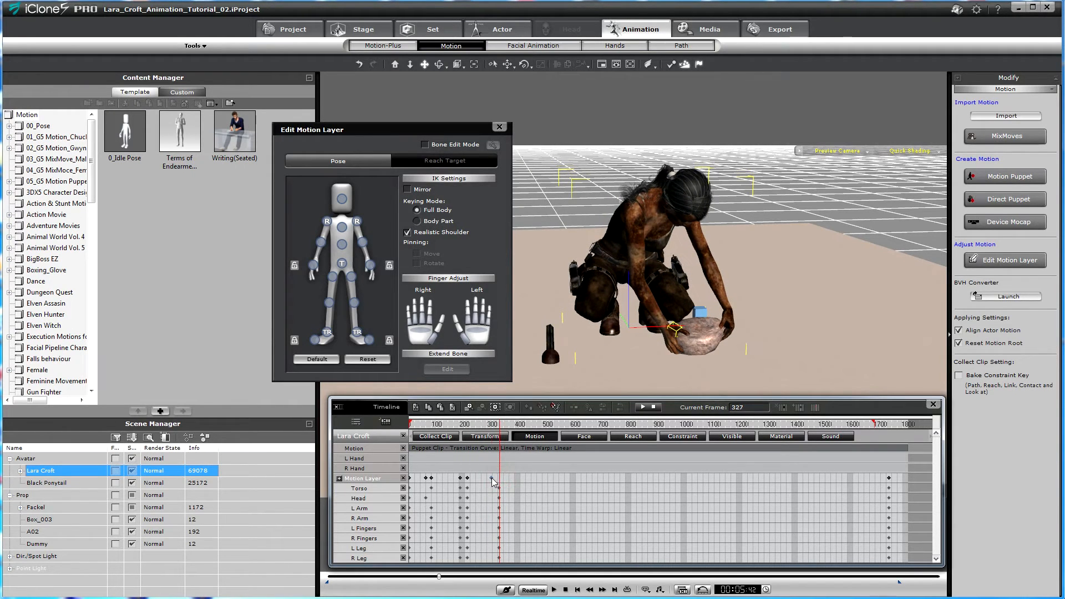
click(461, 425)
key(space)
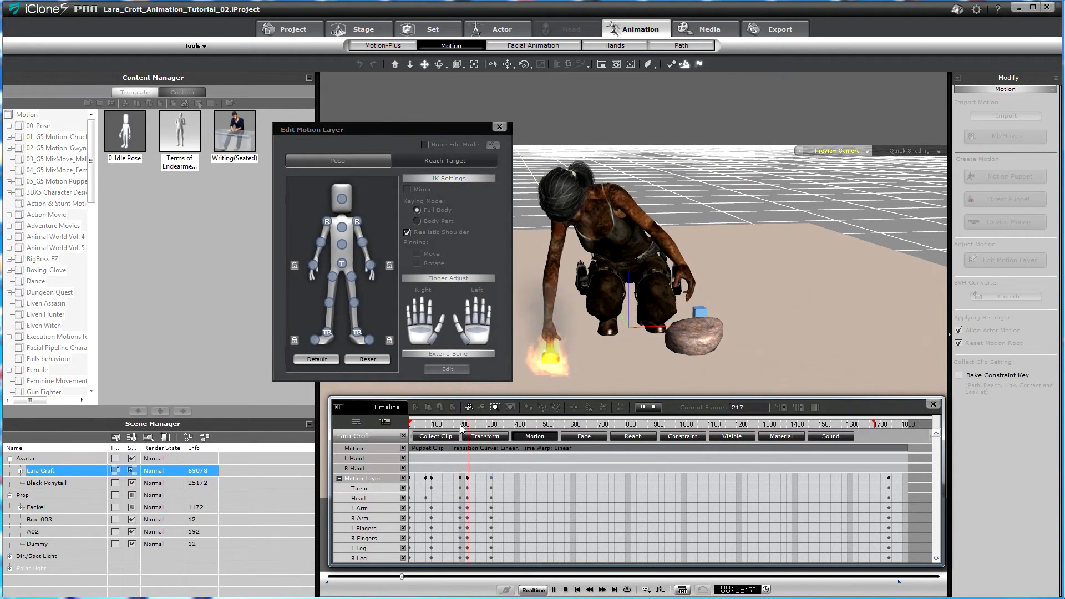
key(space)
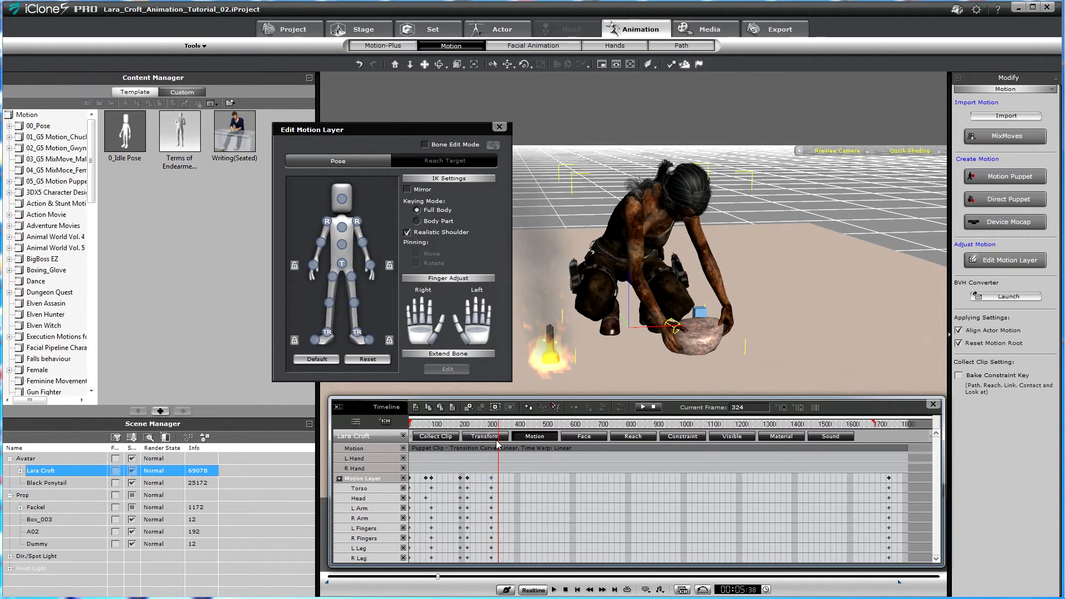
drag(491, 479, 497, 479)
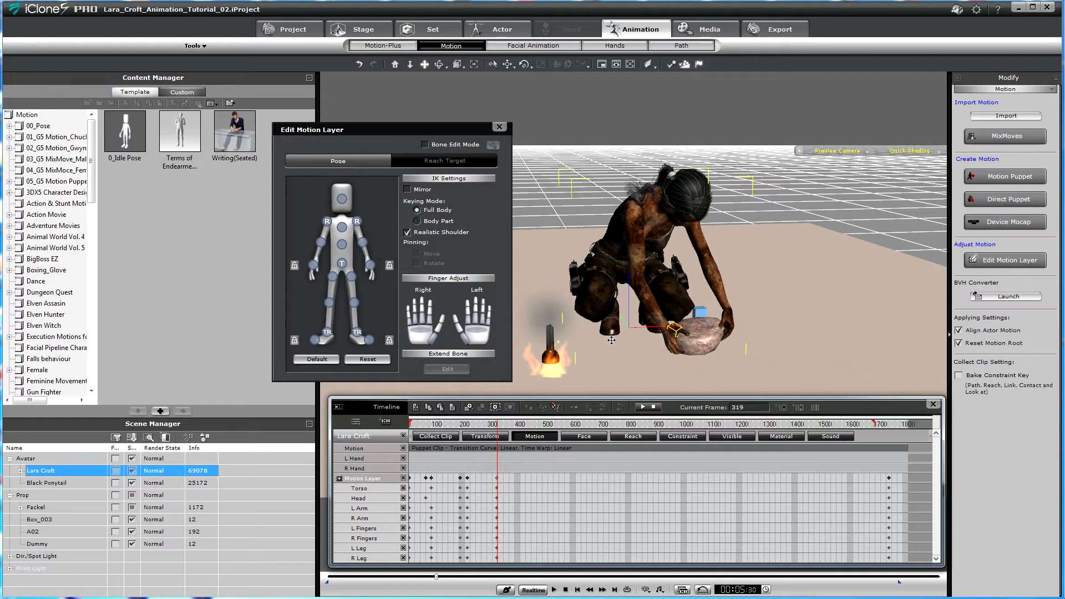
- Show the stone prop A02 alongside Lara Croft in the timeline and expand its constraint tracks
click(34, 531)
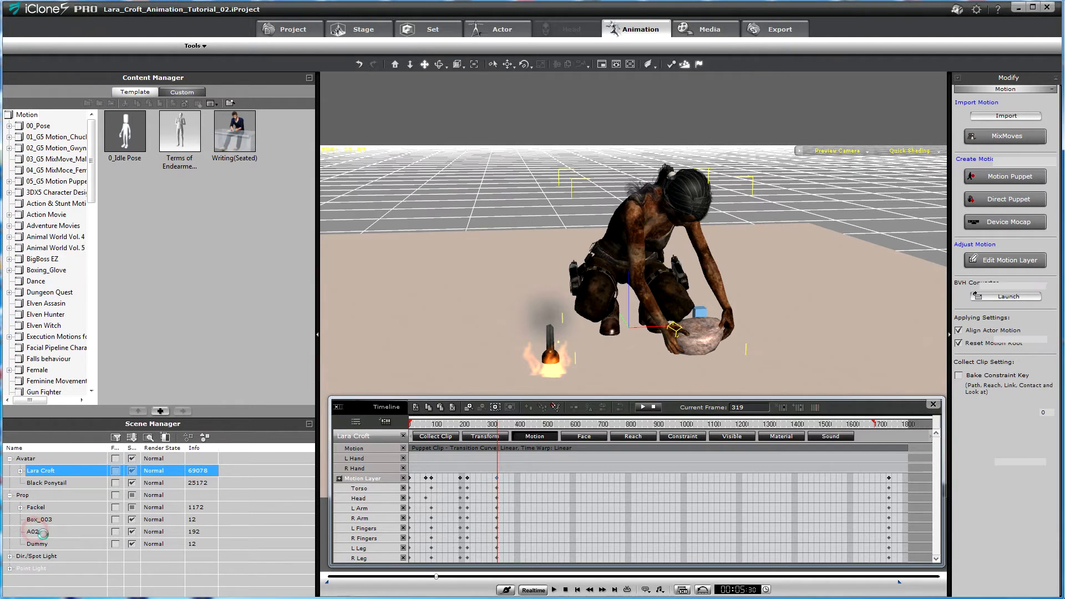
click(377, 320)
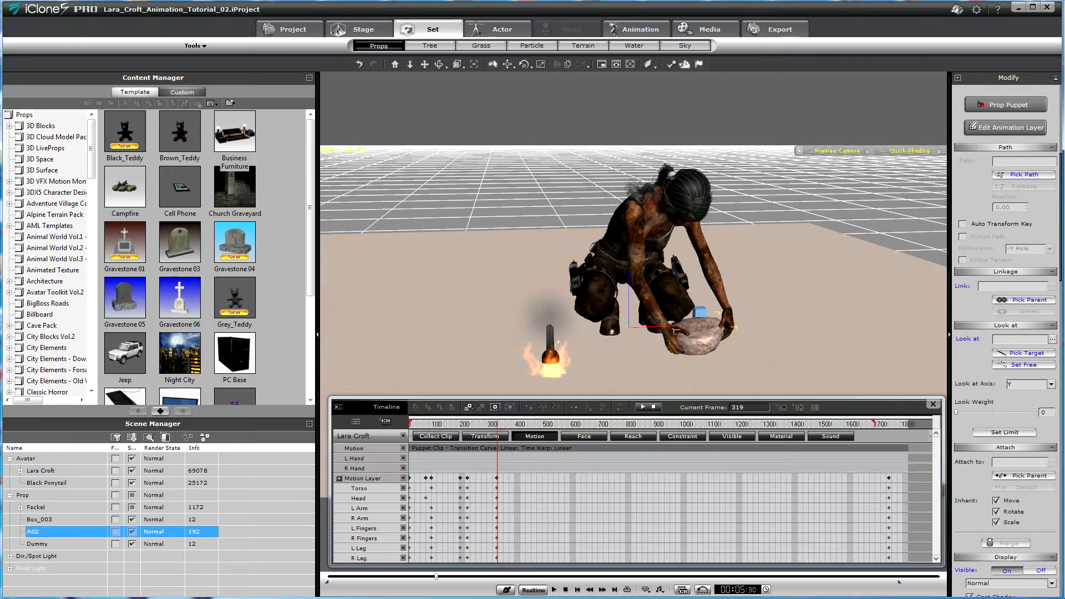
ctrl+click(367, 438)
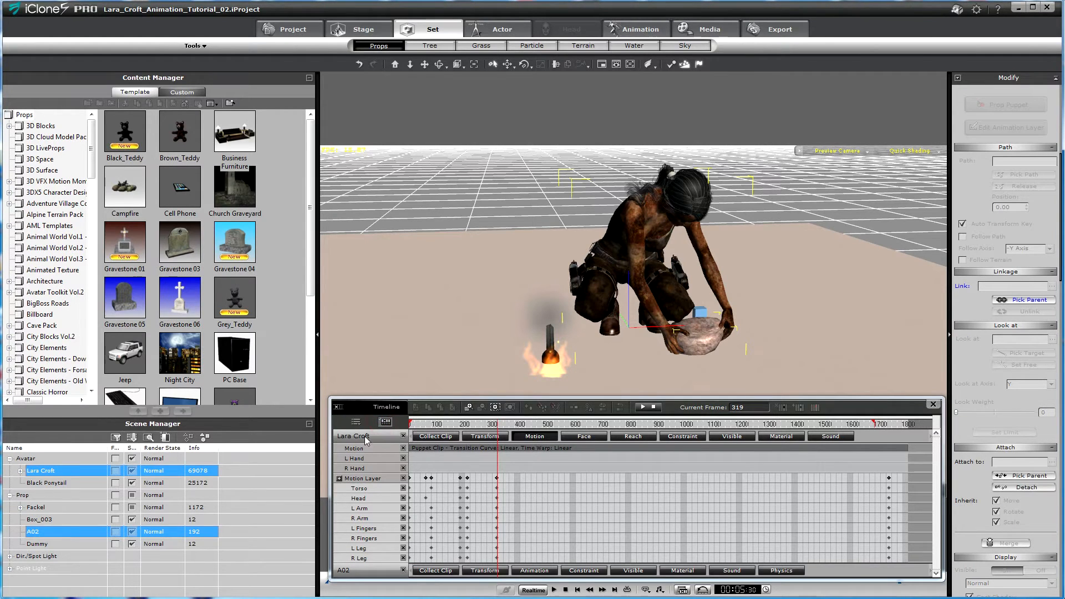
drag(359, 412, 361, 400)
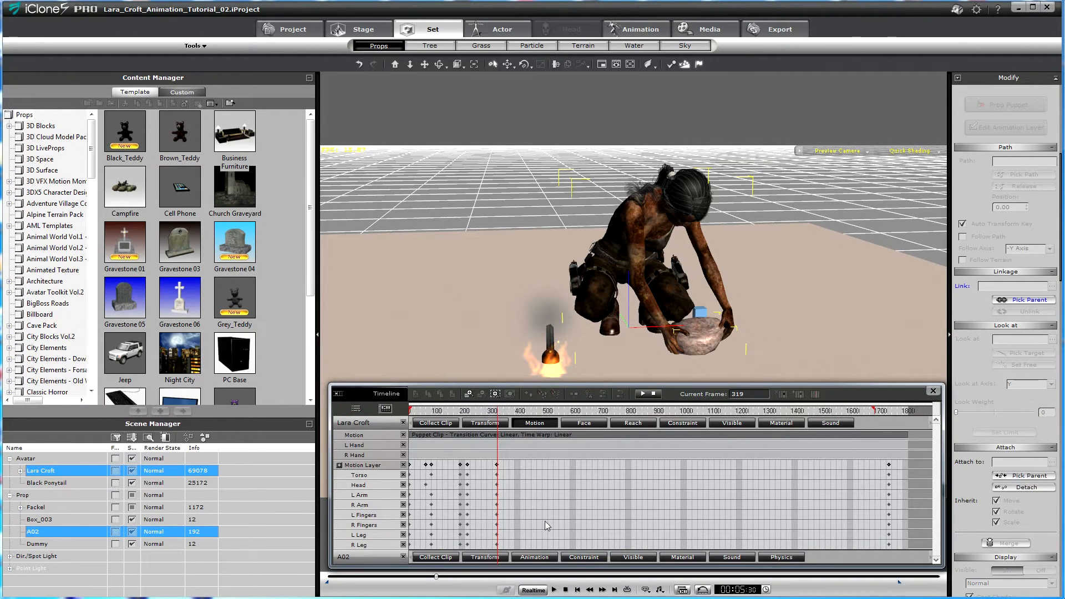
click(588, 557)
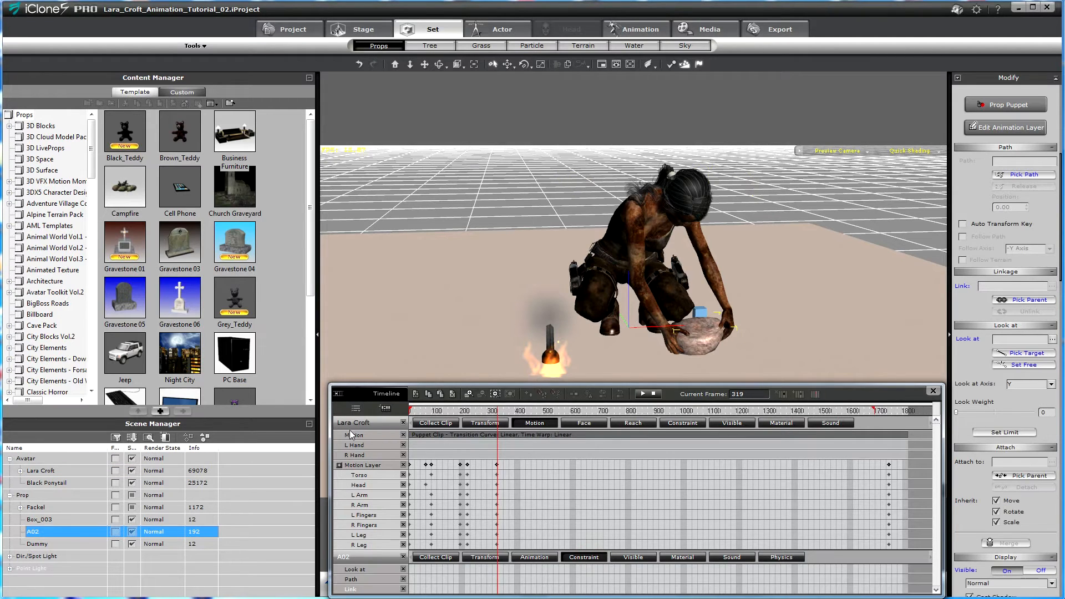
mouse_move(357, 395)
mouse_down()
mouse_move(359, 374)
mouse_move(359, 387)
mouse_up()
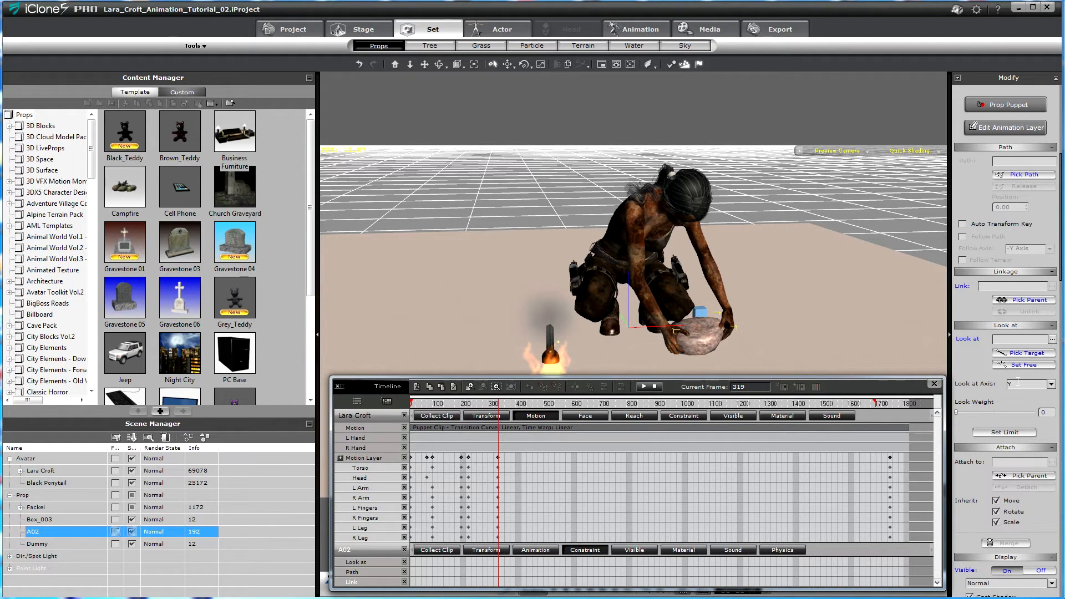
- Link the stone A02 to the right hand bone rCarpal1 at frame 318
right_drag(756, 308, 665, 315)
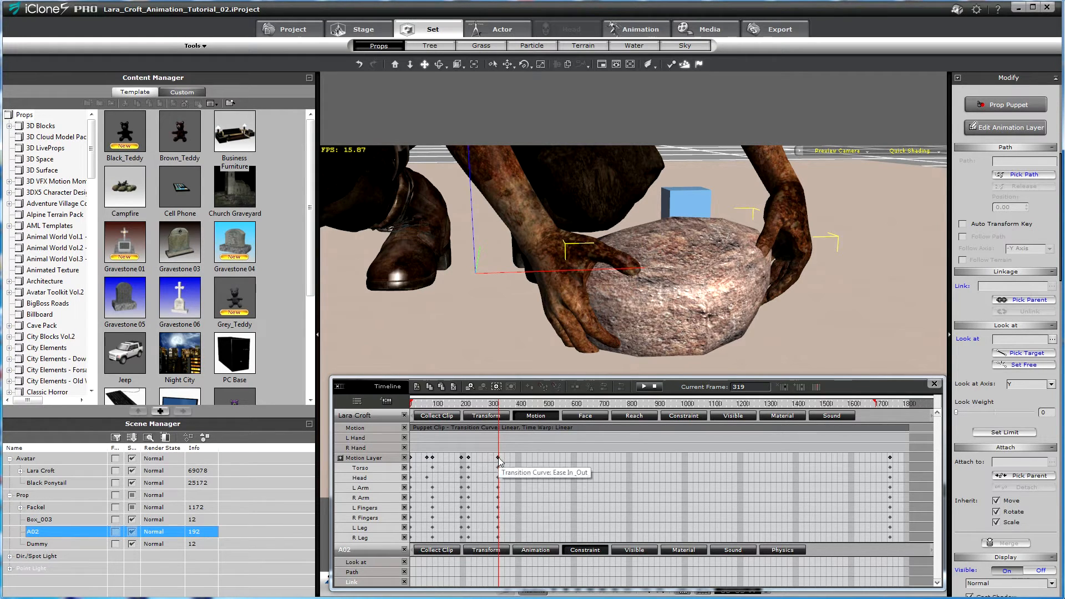
click(498, 566)
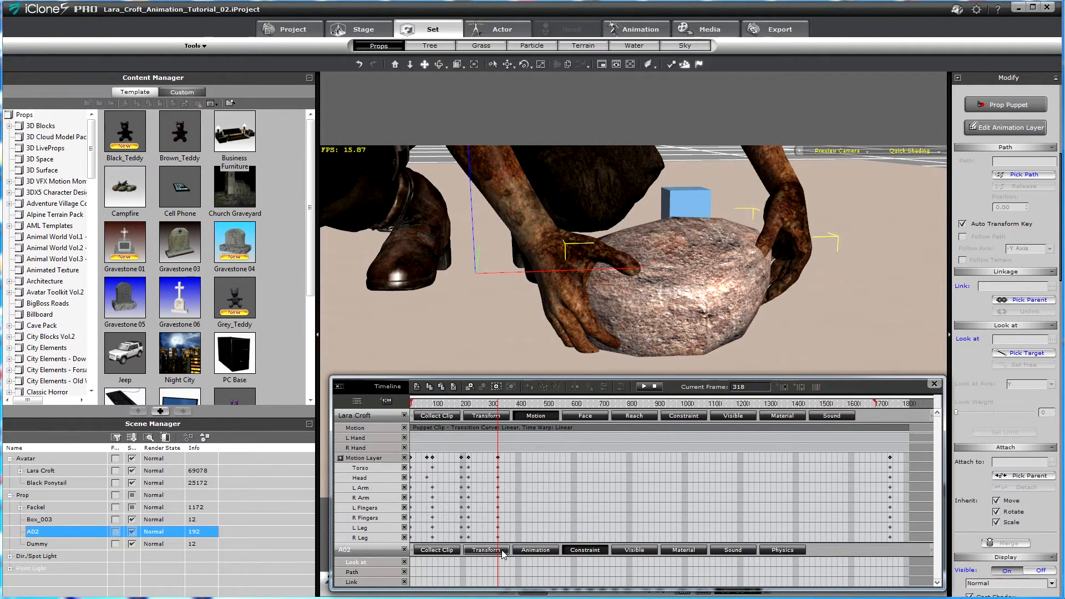
click(1029, 301)
click(557, 269)
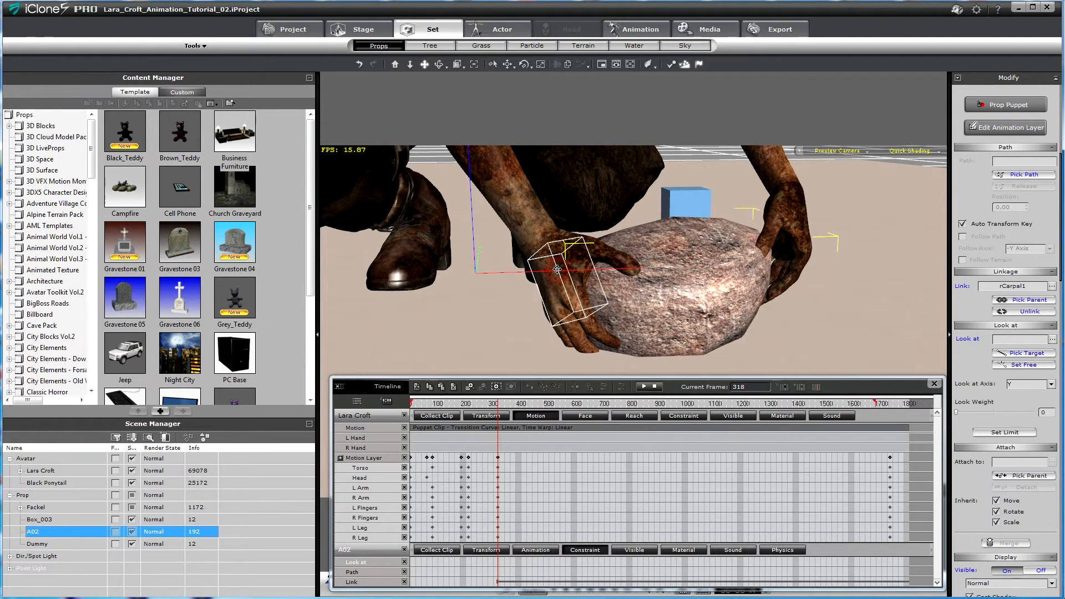
- Shift the stone's link key to frame 319 so it lines up with the character's motion layer key
click(481, 387)
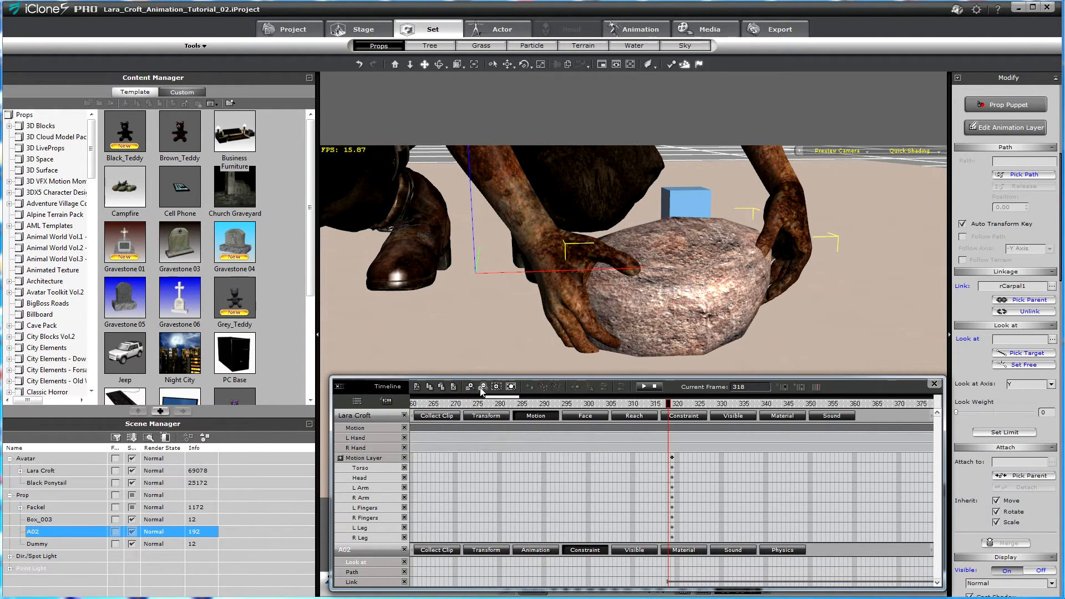
click(667, 582)
drag(667, 583, 673, 584)
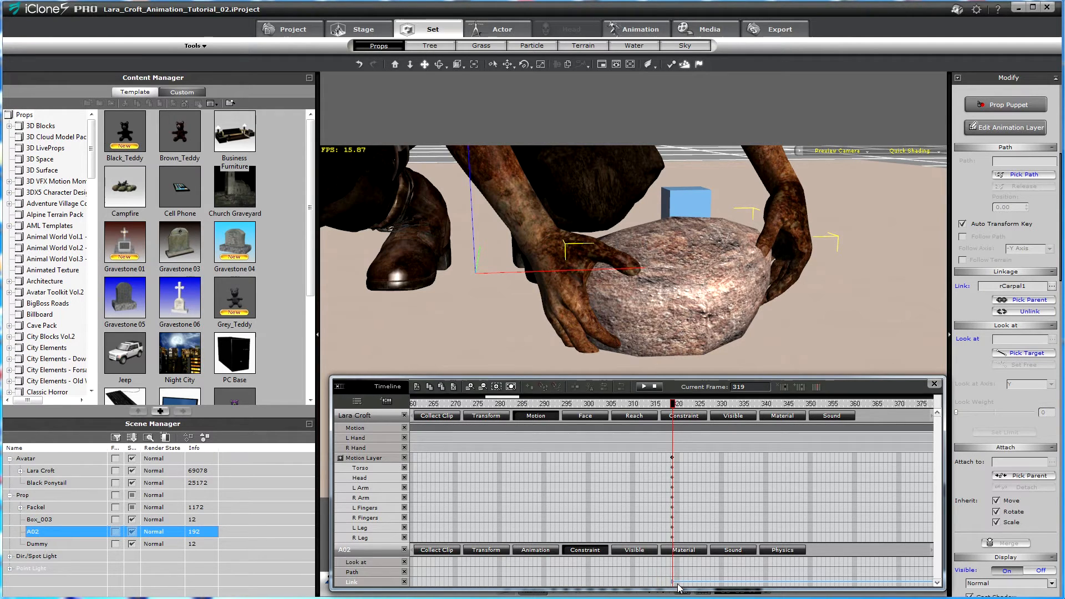
click(482, 387)
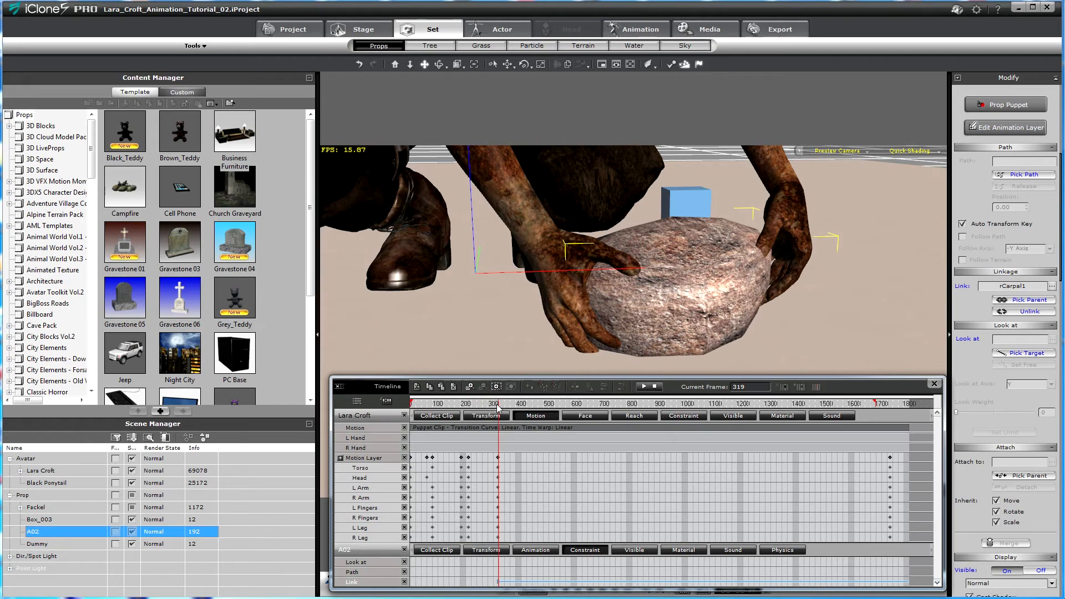
- Edit Lara Croft's motion layer at frame 319 and set the blue Dummy box as the left hand's reach target
mouse_move(488, 405)
mouse_down()
mouse_move(524, 409)
mouse_move(498, 412)
mouse_up()
click(497, 458)
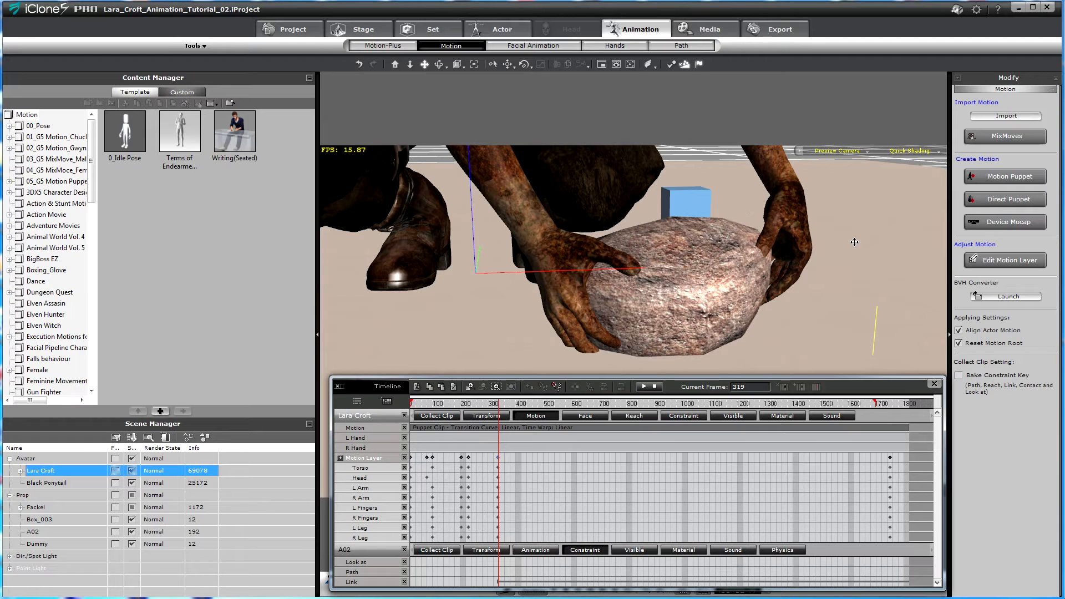
click(1009, 262)
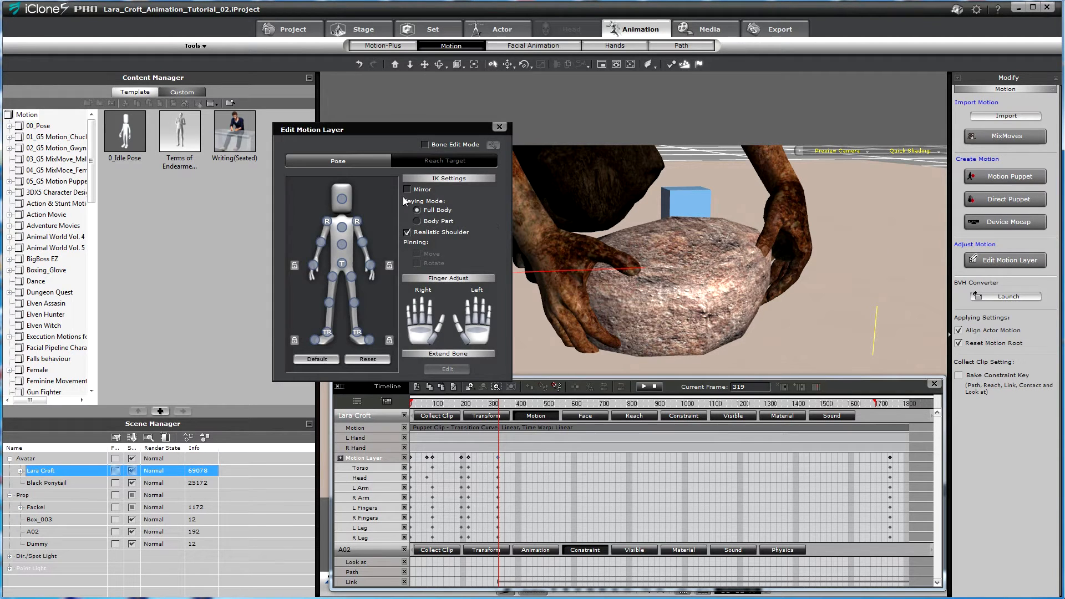
drag(397, 132, 413, 107)
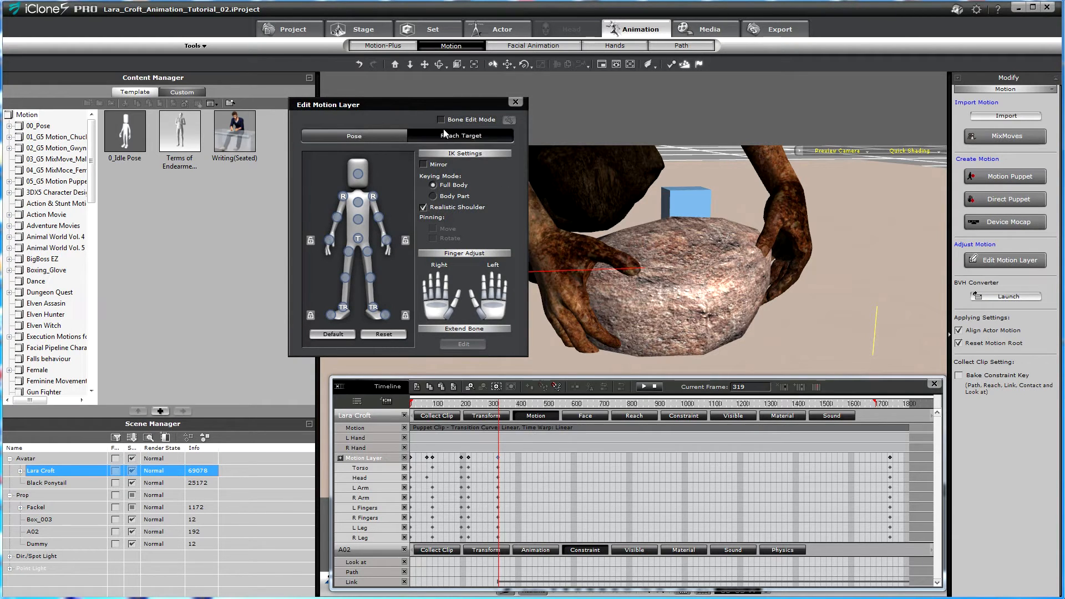
click(456, 138)
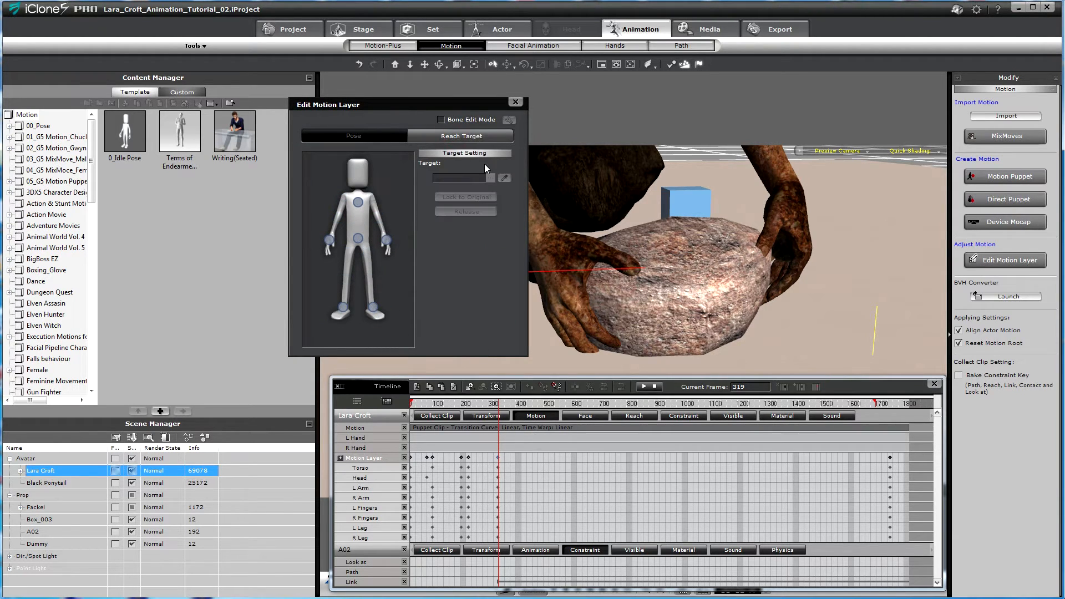
click(387, 241)
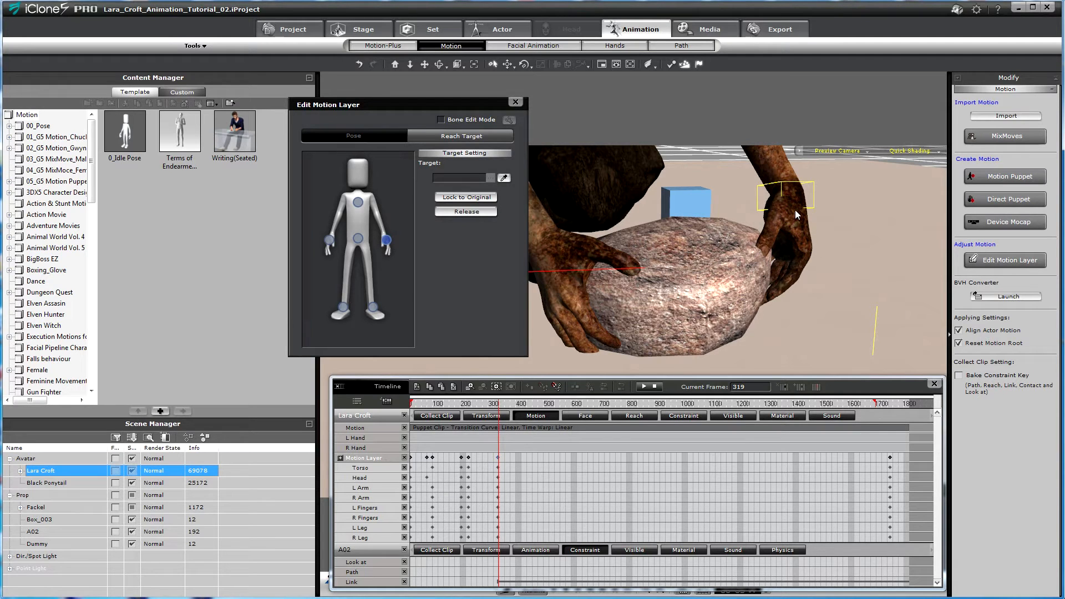
click(504, 178)
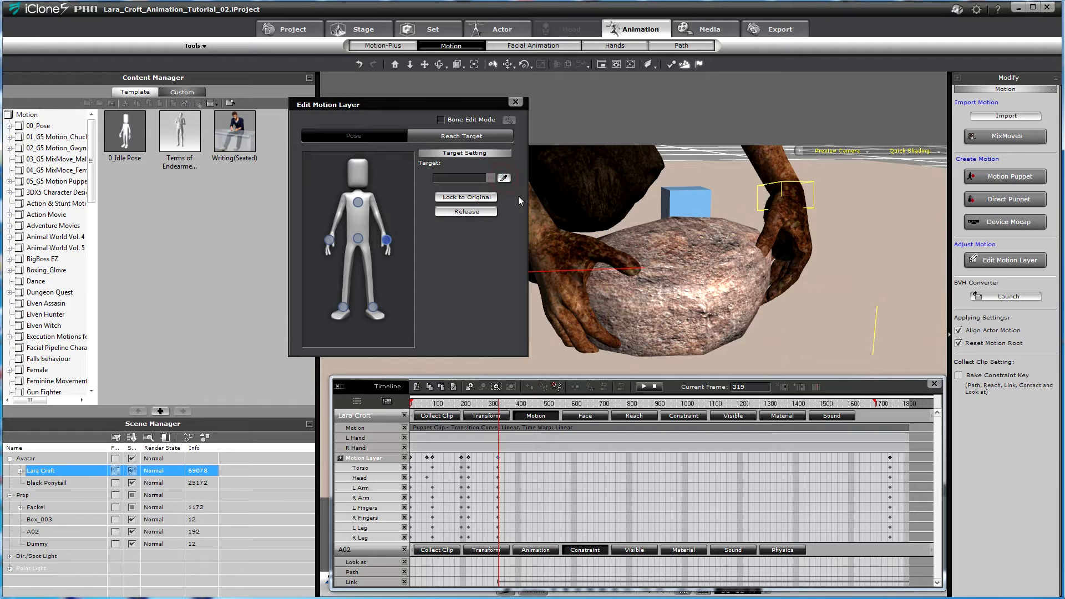
click(693, 202)
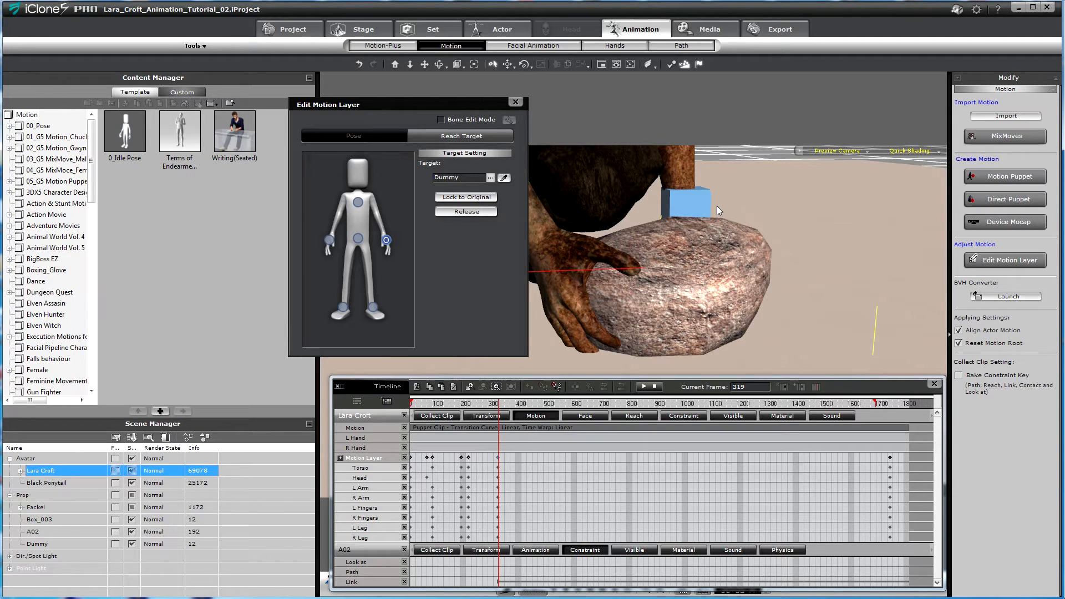
- Check the left hand's reach from the opposite side, close the motion layer editor and show the stone A02's transform track
alt+right_drag(842, 238, 631, 266)
alt+drag(632, 267, 761, 260)
scroll(759, 215, down, 5)
alt+right_drag(758, 215, 657, 268)
alt+drag(657, 268, 728, 253)
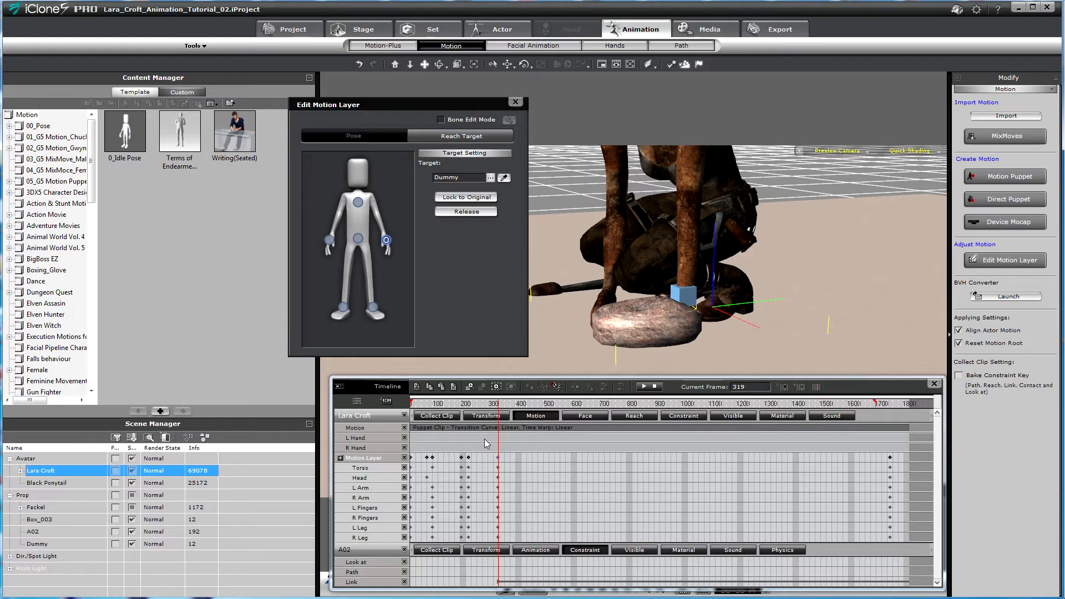
click(515, 102)
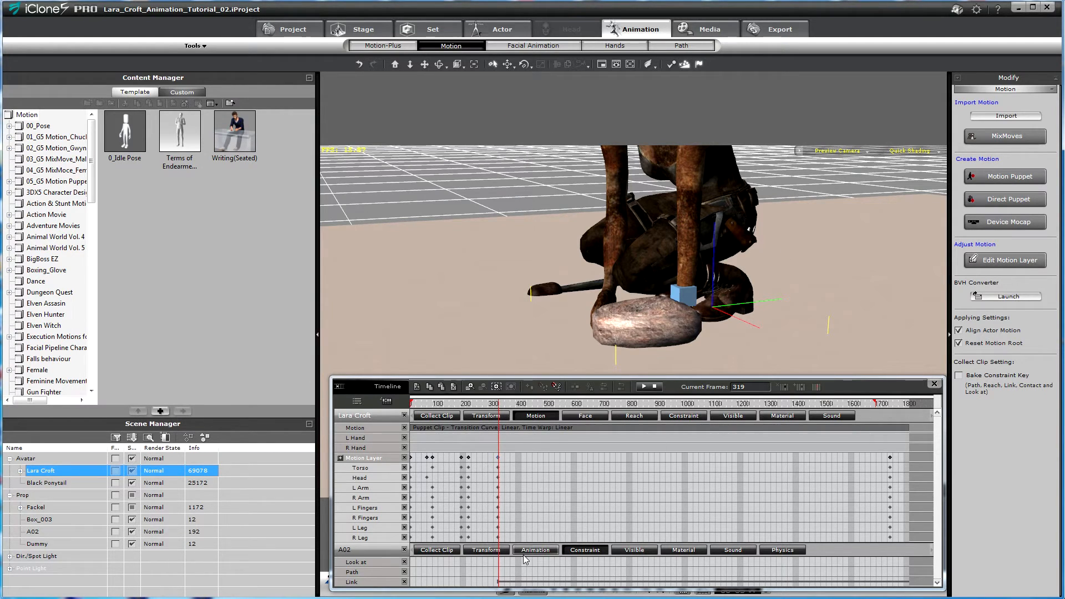
click(477, 551)
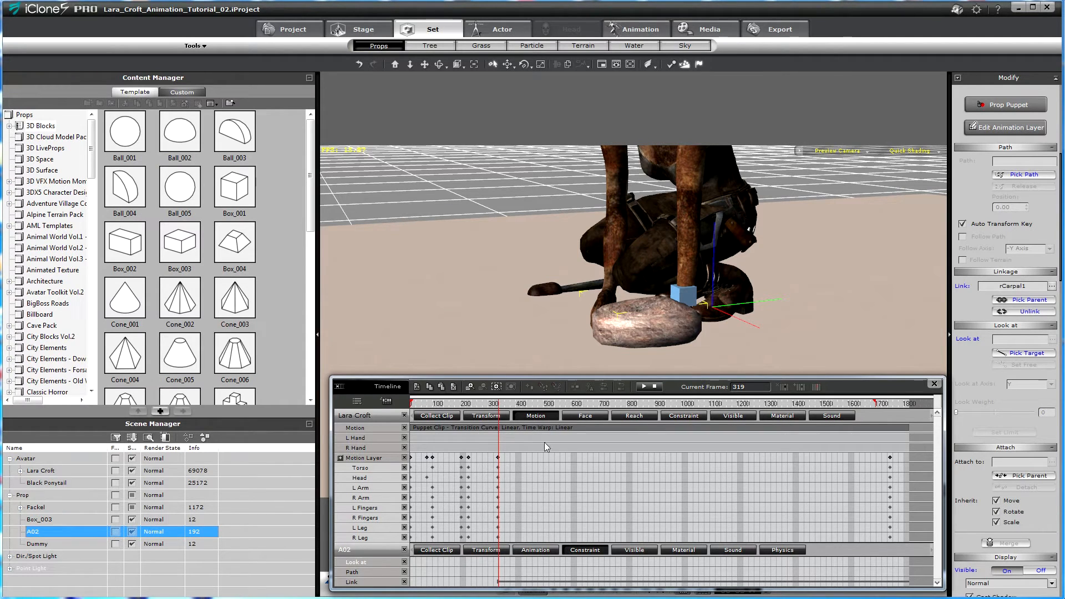
click(488, 550)
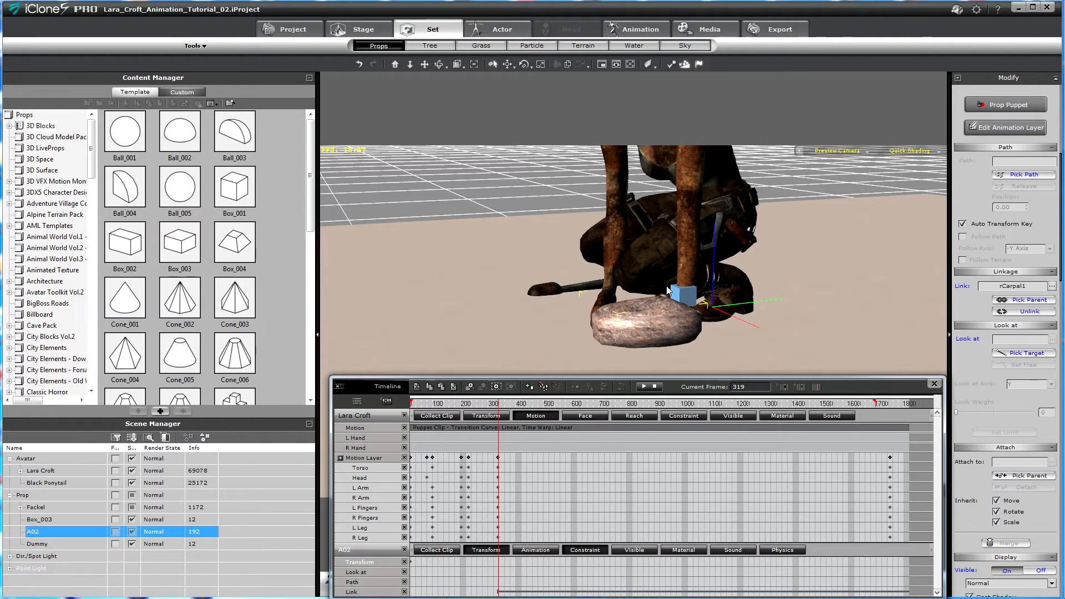
- Close the stone A02's tracks in the timeline and show the Dummy's transform track at frame 319
key(w)
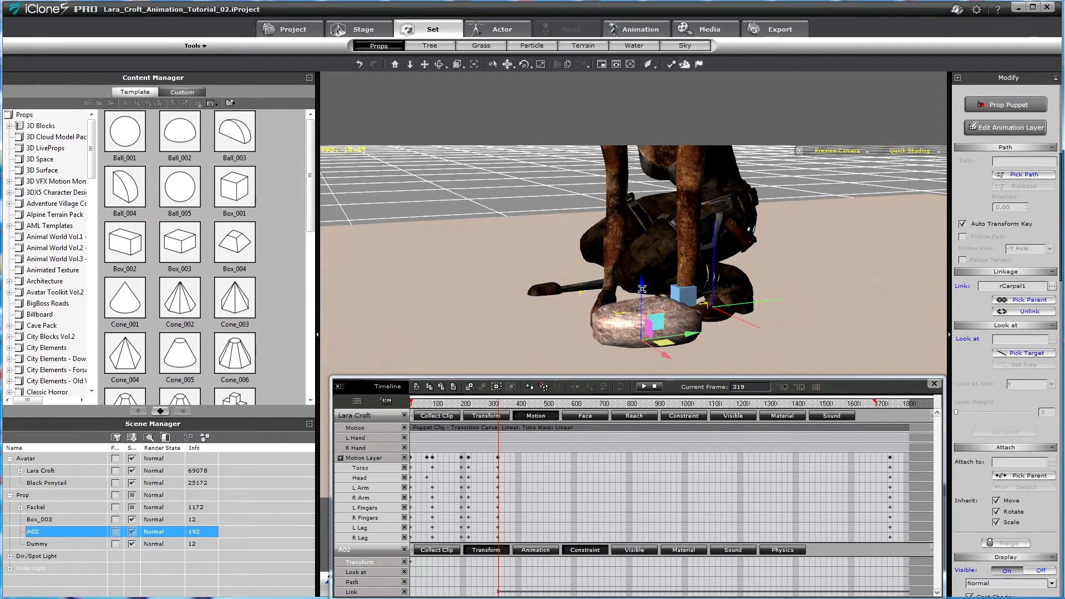
click(484, 549)
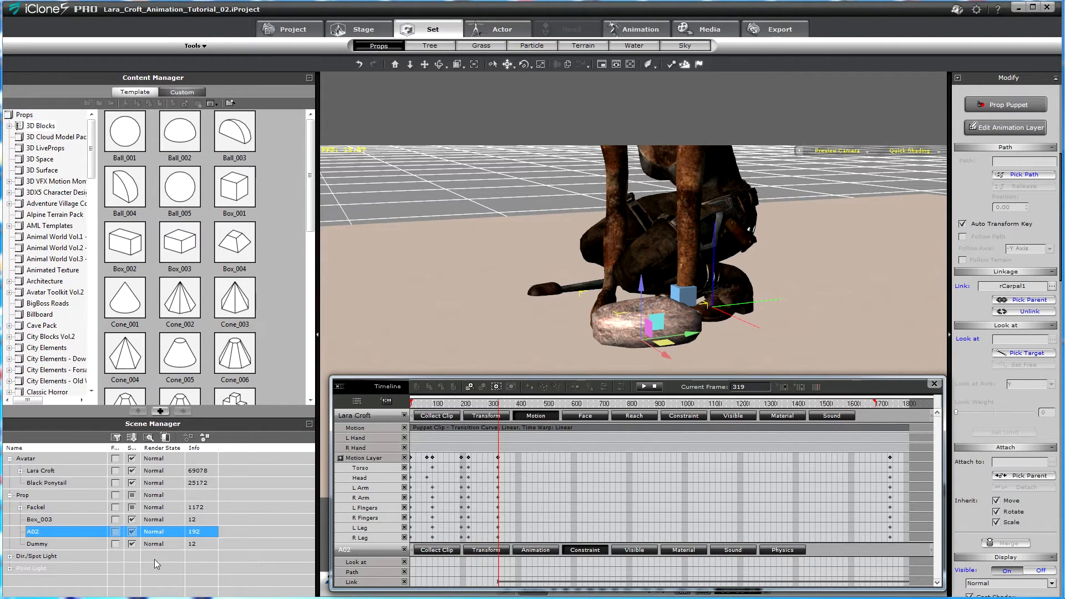
ctrl+click(35, 543)
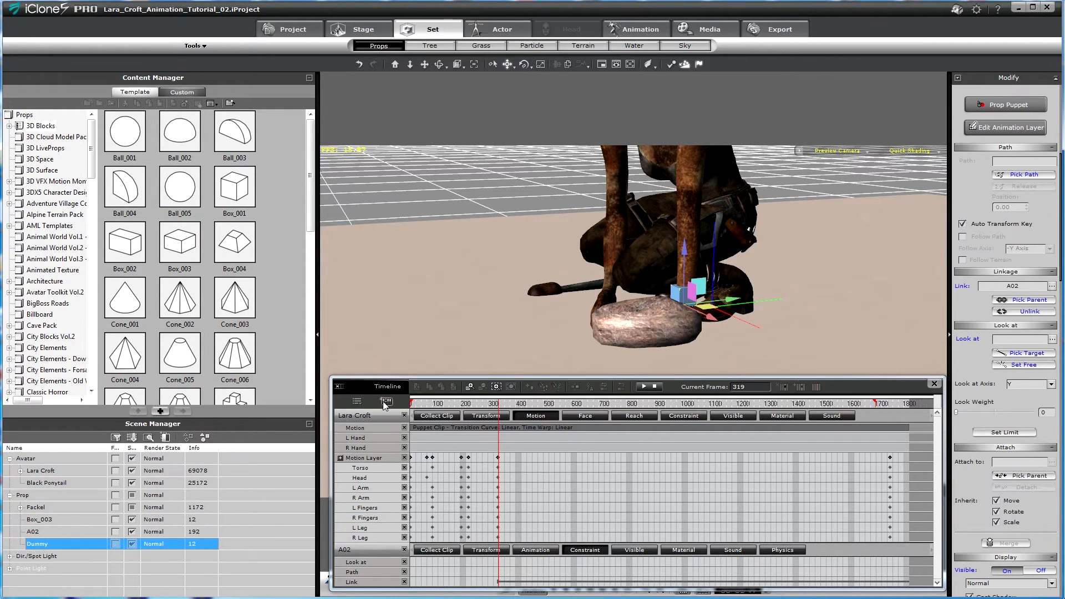
click(404, 550)
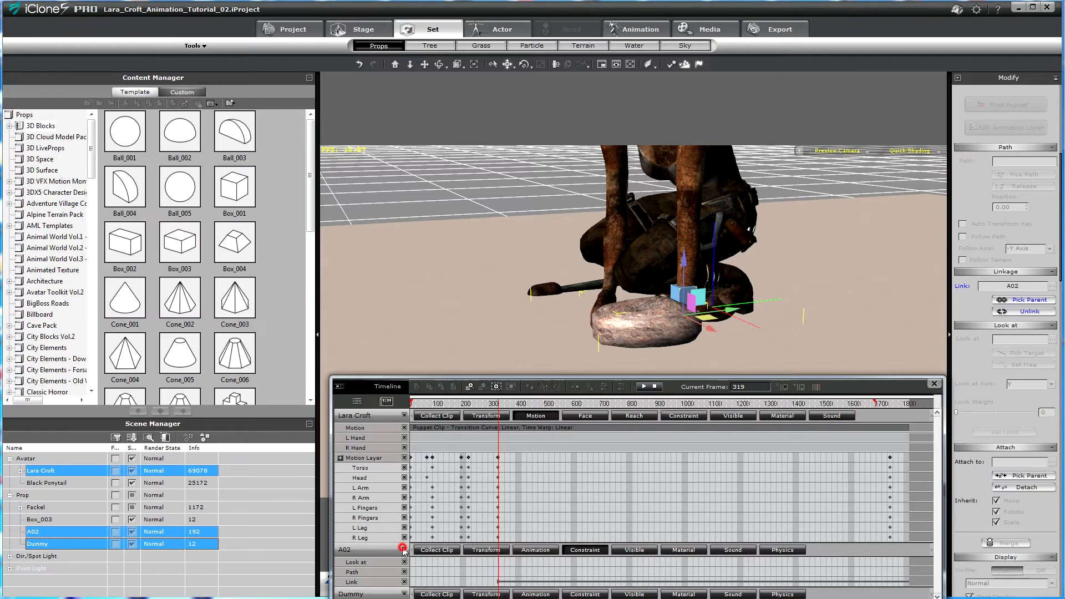
click(492, 551)
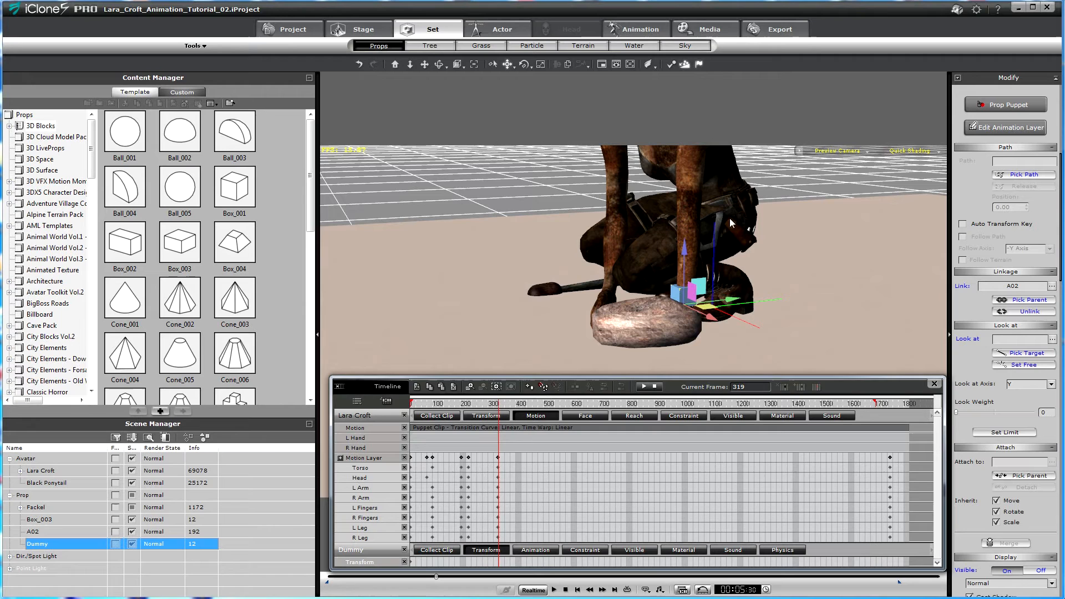
- Raise the Dummy at frame 319 and shift it outward until Lara's left hand grips the side of the stone
drag(684, 246, 684, 225)
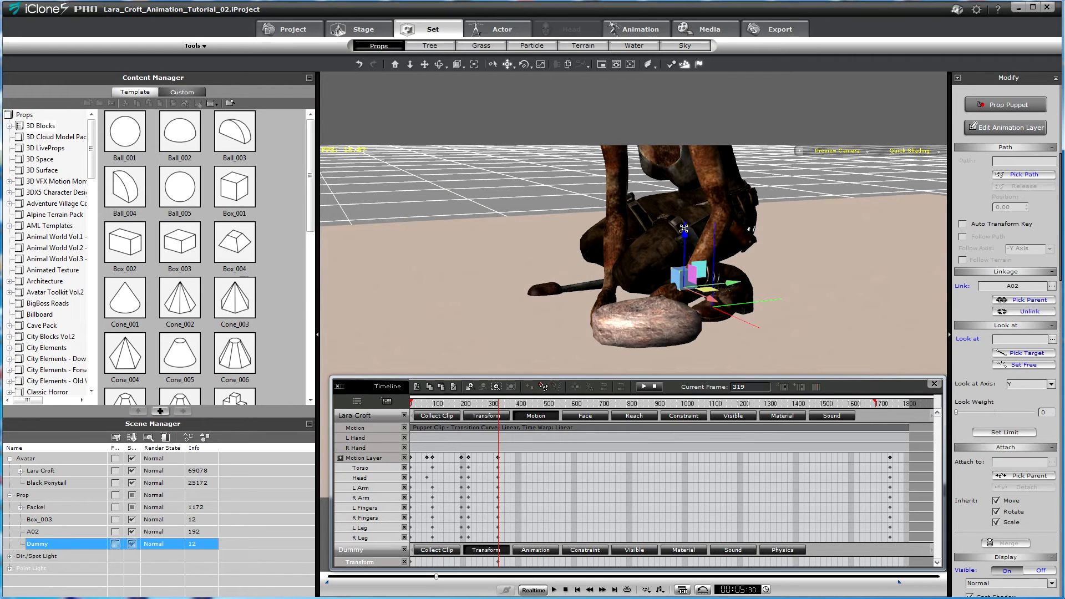
drag(713, 297, 738, 289)
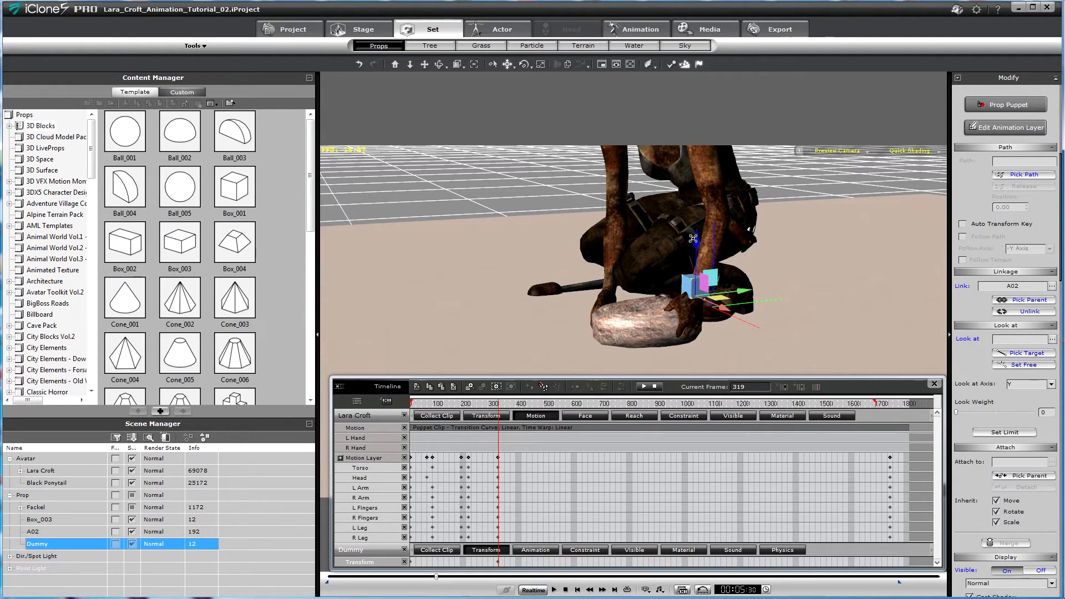
right_drag(750, 274, 808, 243)
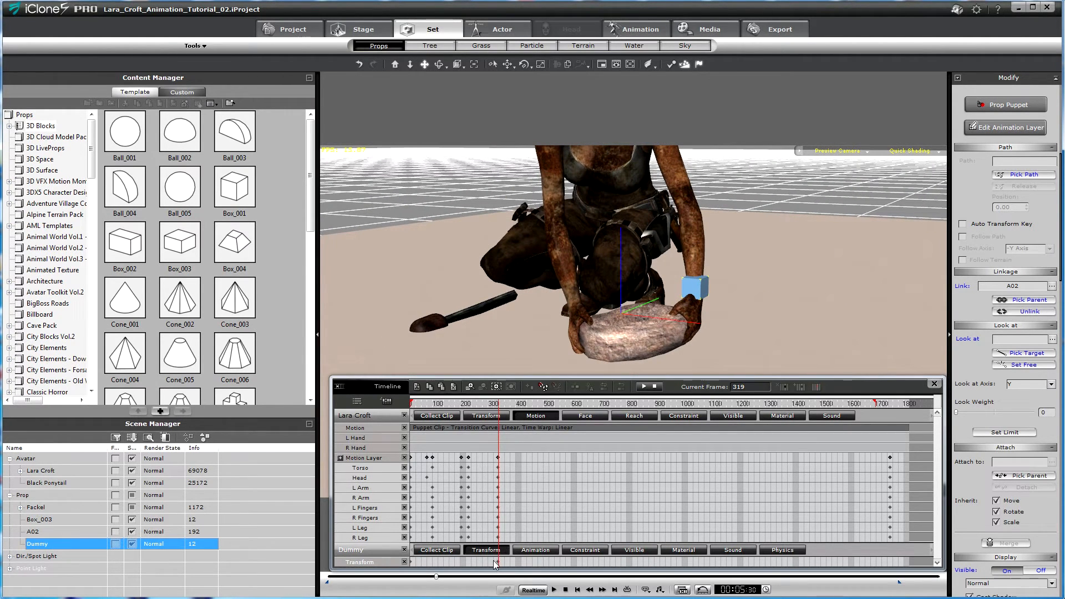
- Go back to the Dummy's first transform key and scrub to frame 203 to check the left hand's motion
click(512, 566)
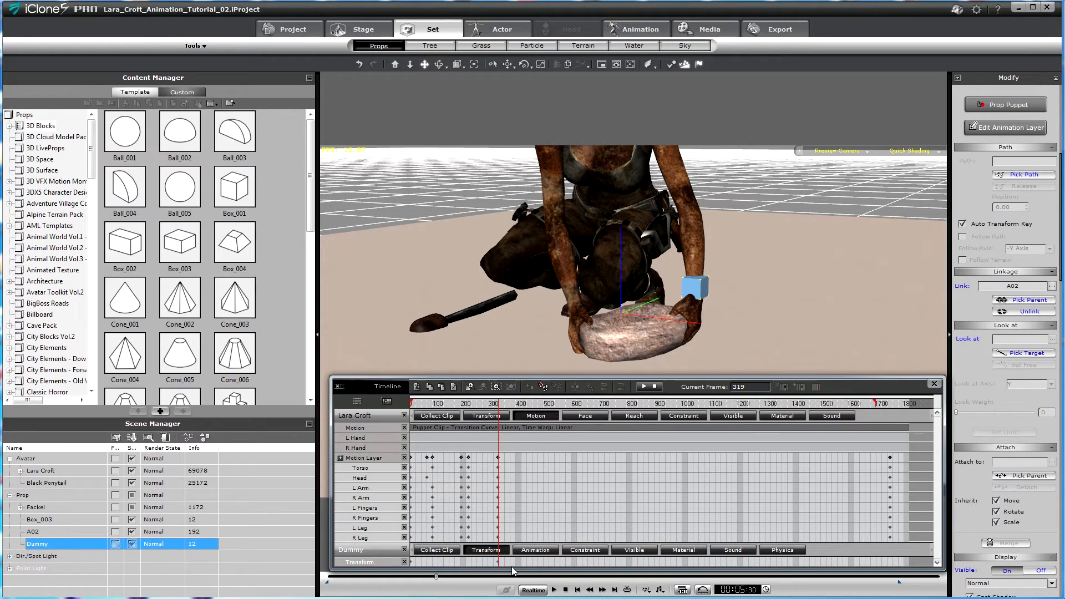
double_click(411, 562)
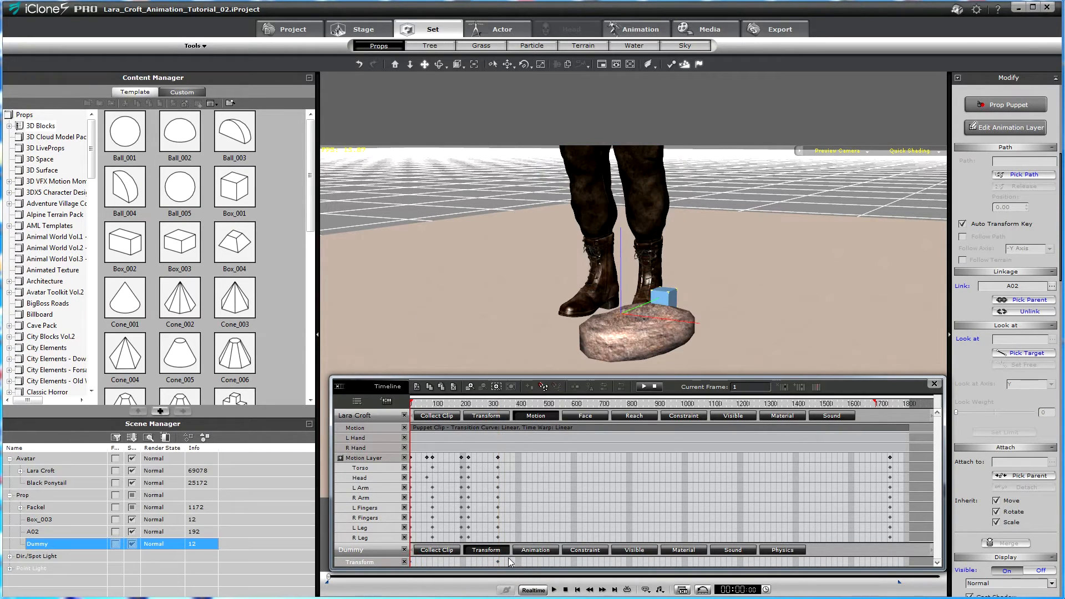
drag(448, 409, 467, 428)
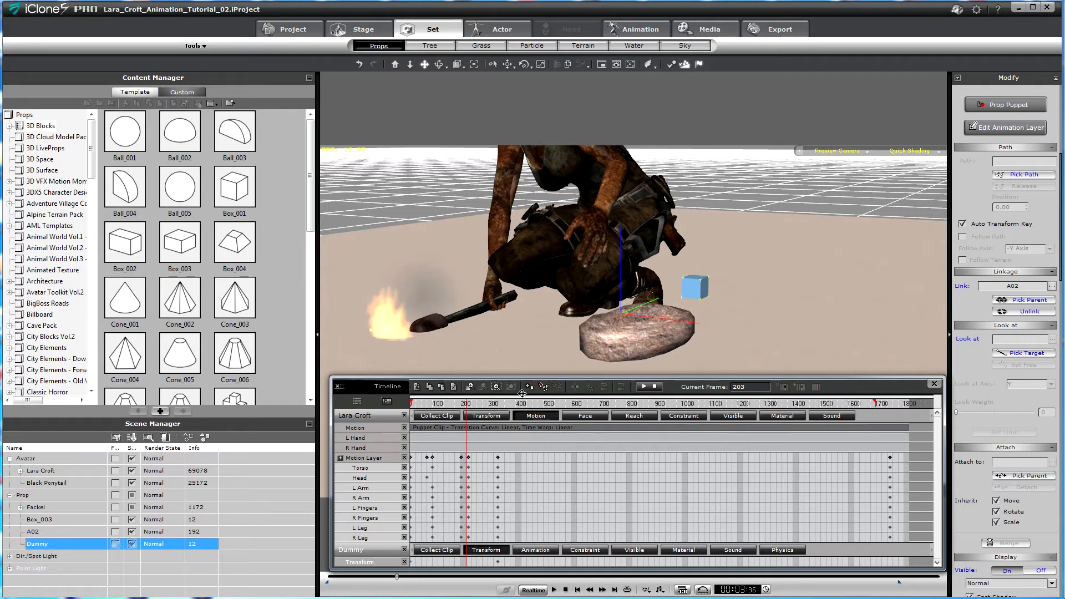
- Add a motion layer key for Lara Croft at about frame 409 and play back the stretch from frame 319
click(497, 458)
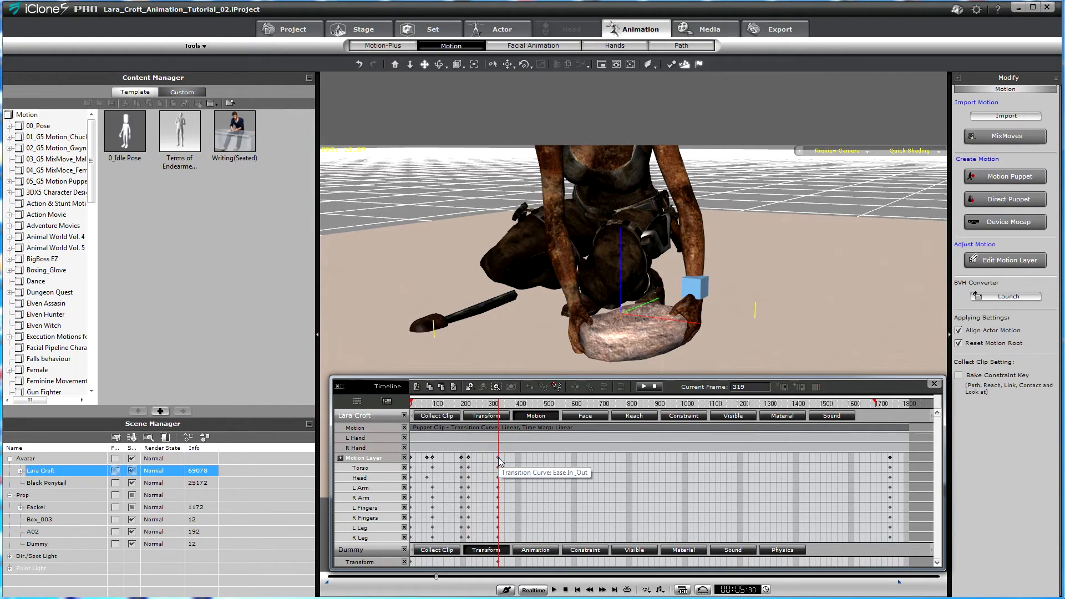
click(523, 458)
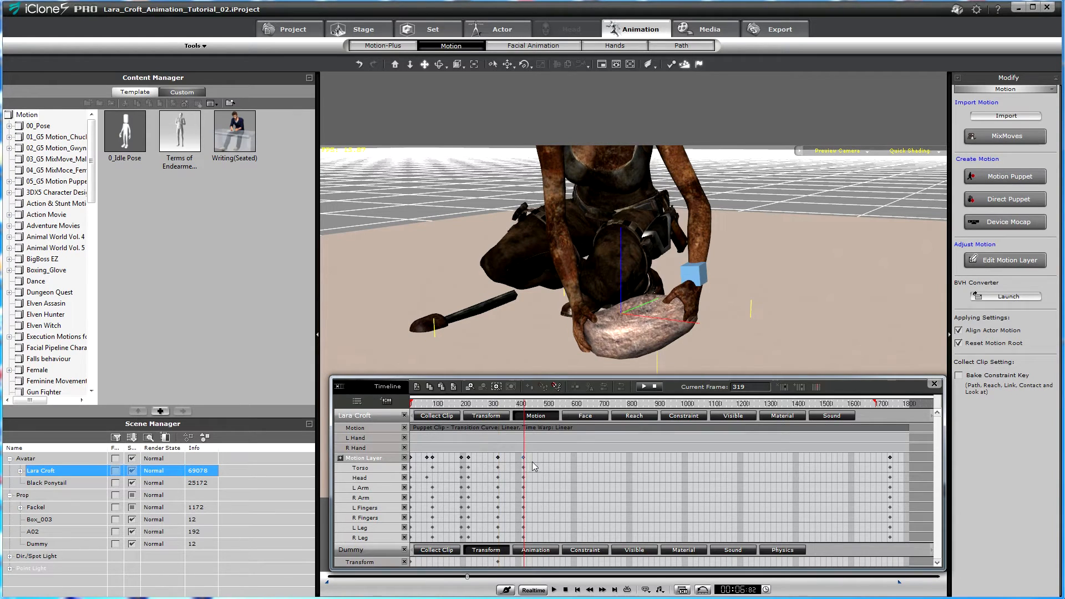
mouse_move(521, 405)
mouse_down()
mouse_move(498, 410)
mouse_move(512, 416)
mouse_up()
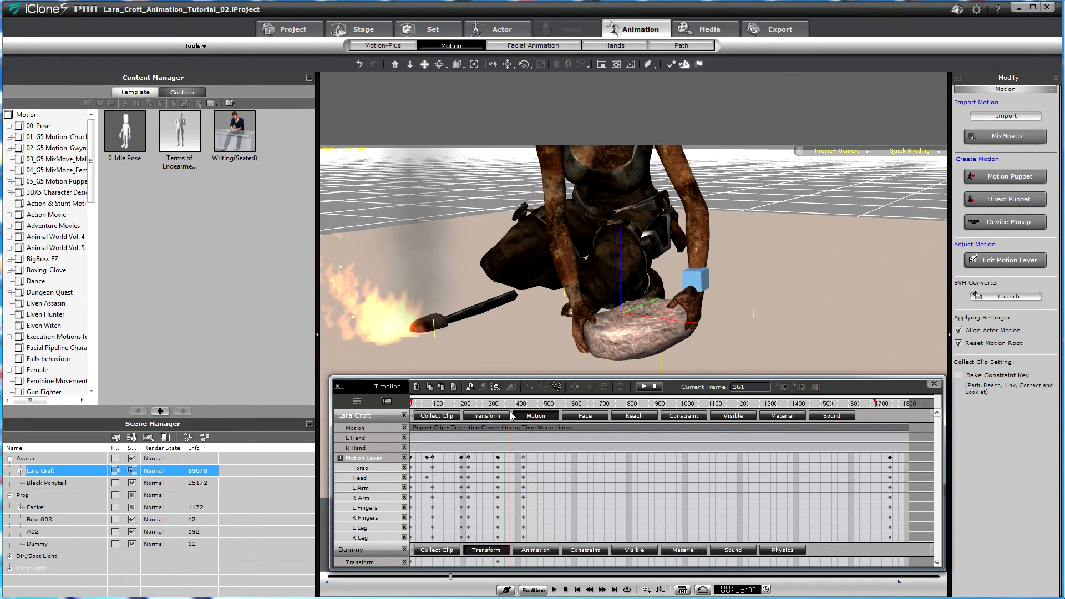
mouse_move(509, 412)
mouse_down()
mouse_move(548, 408)
mouse_move(498, 419)
mouse_up()
key(space)
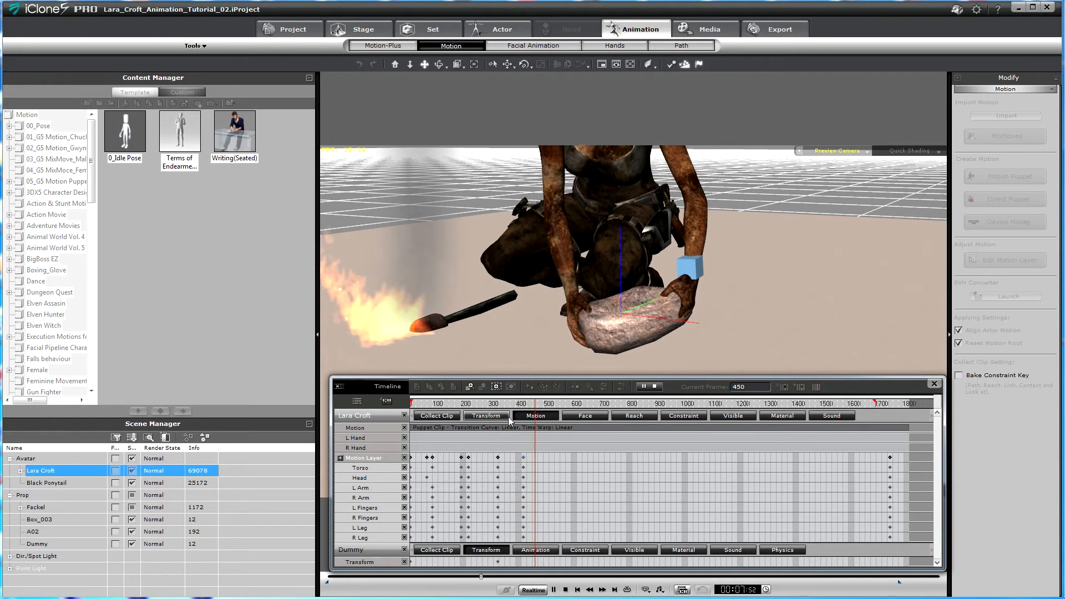
key(space)
- Shift the new motion layer key to frame 665 and play the motion back from about frame 319
drag(523, 457, 593, 458)
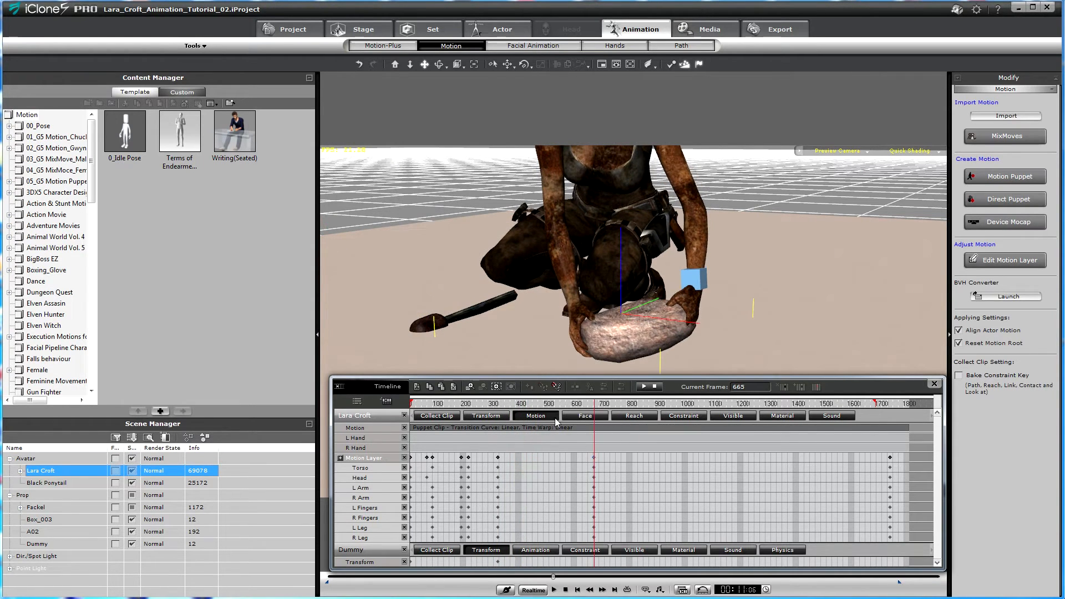
click(502, 406)
key(space)
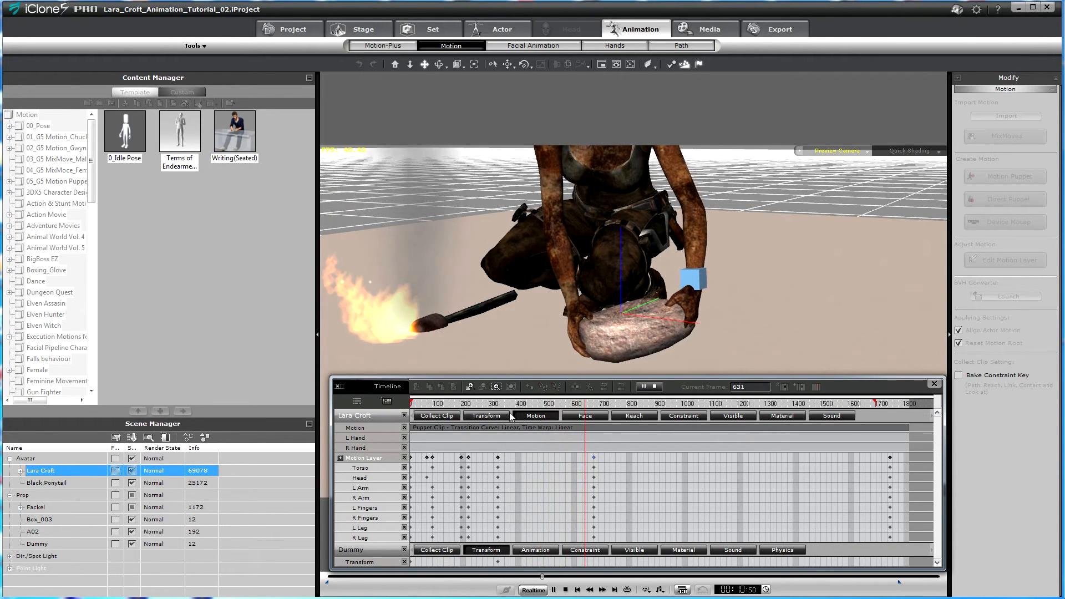
key(space)
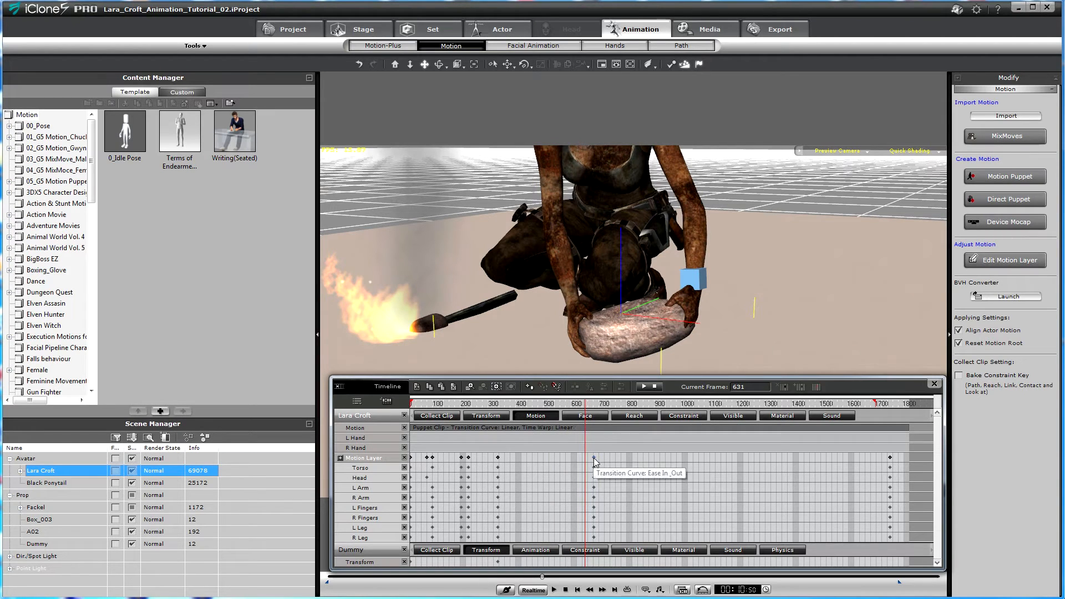
- Review the crouch and stone grab with the whole figure in view by scrubbing and replaying from about frame 139
mouse_move(495, 407)
mouse_down()
mouse_move(452, 407)
mouse_move(510, 409)
mouse_move(494, 412)
mouse_up()
middle_drag(554, 115, 497, 368)
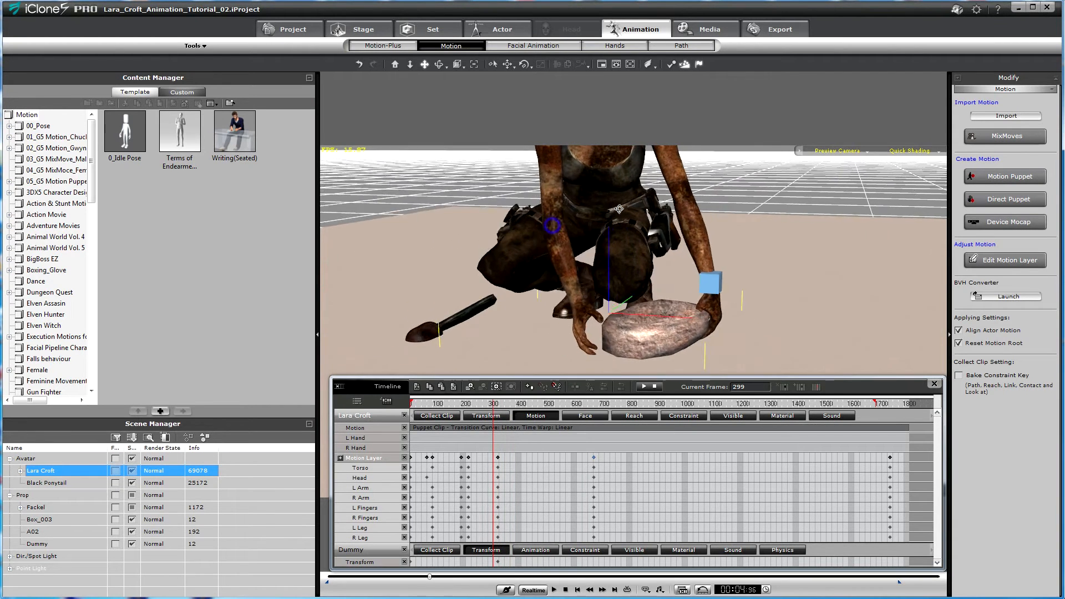
drag(470, 405, 448, 406)
middle_drag(499, 222, 548, 314)
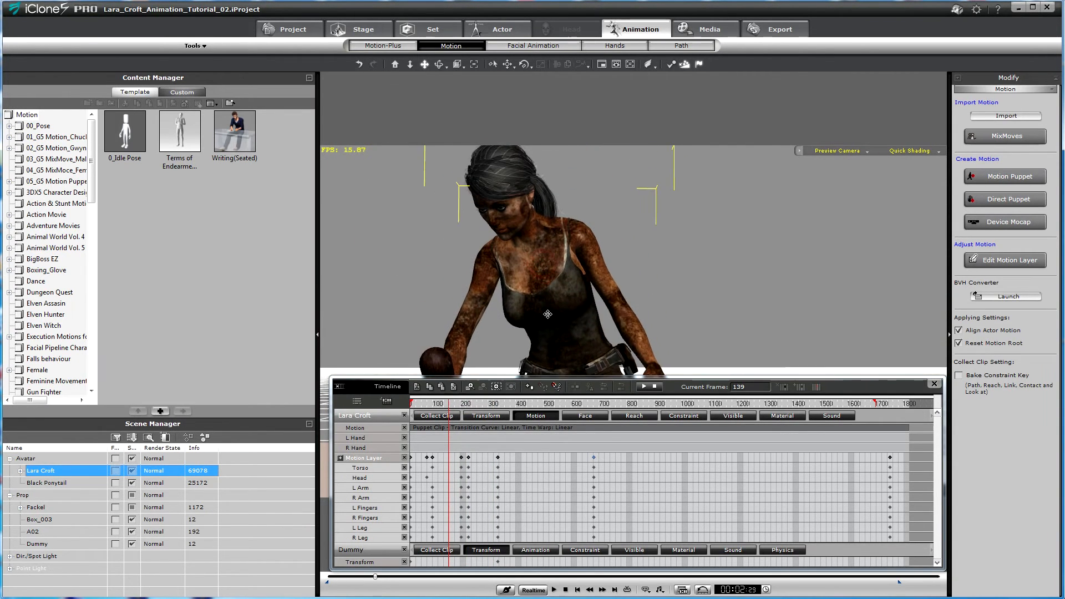
key(space)
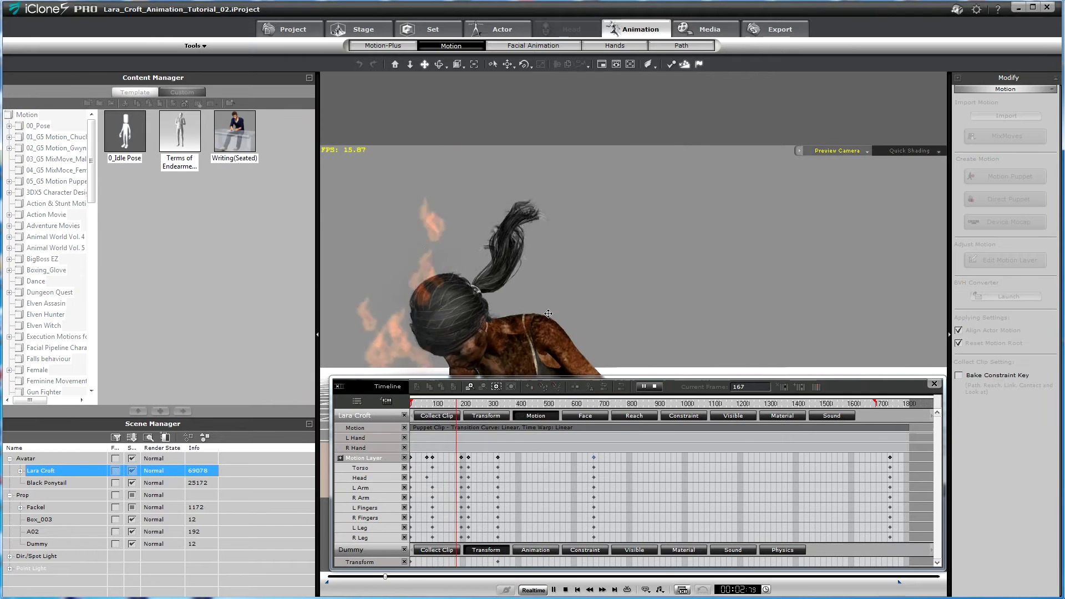
middle_drag(549, 325, 584, 253)
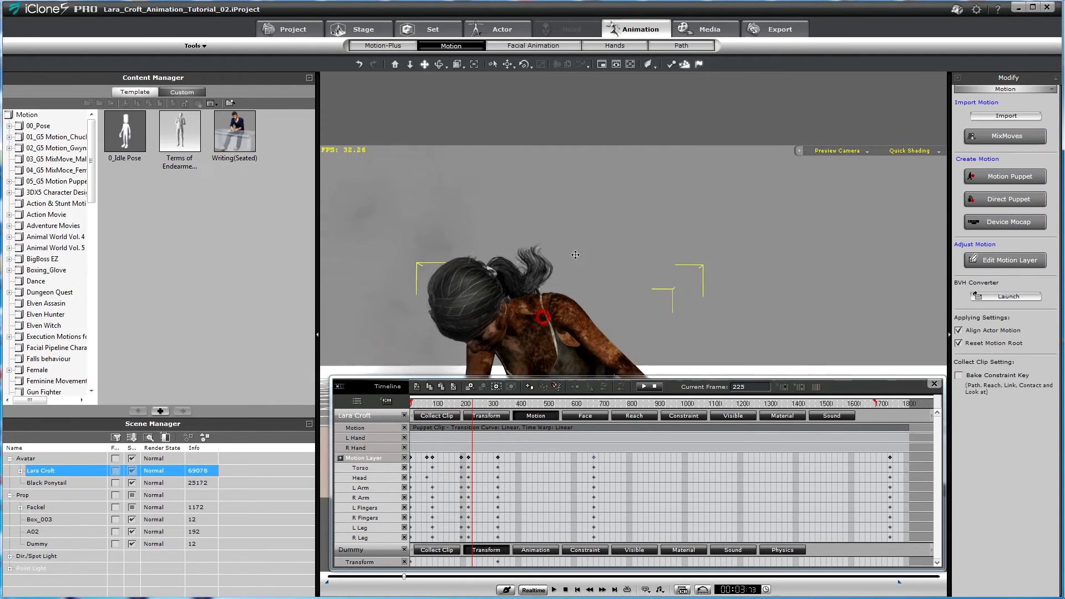
scroll(584, 253, down, 5)
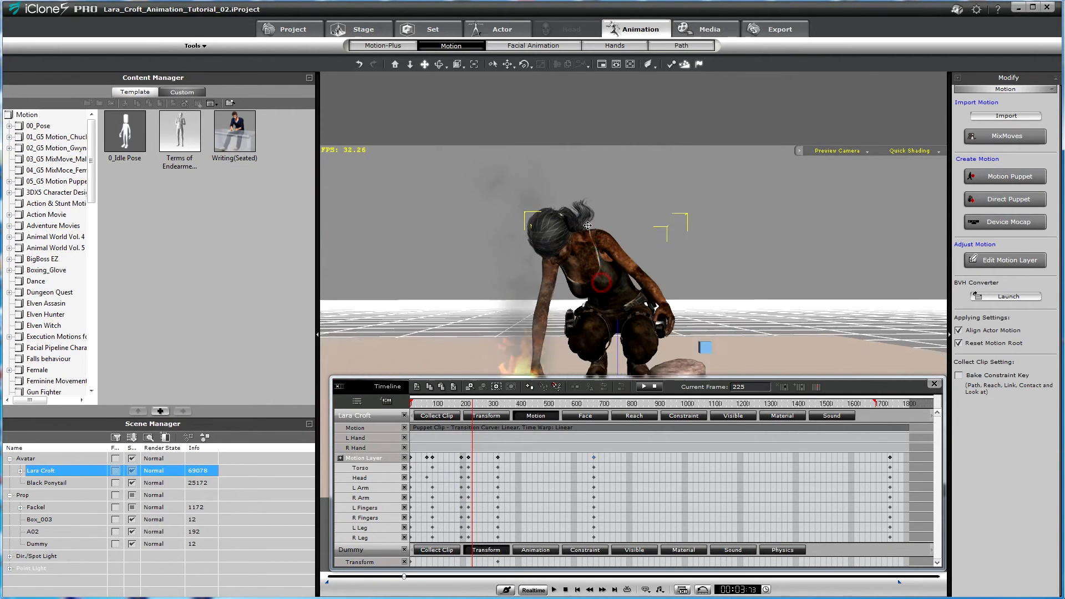
drag(467, 400, 449, 407)
key(space)
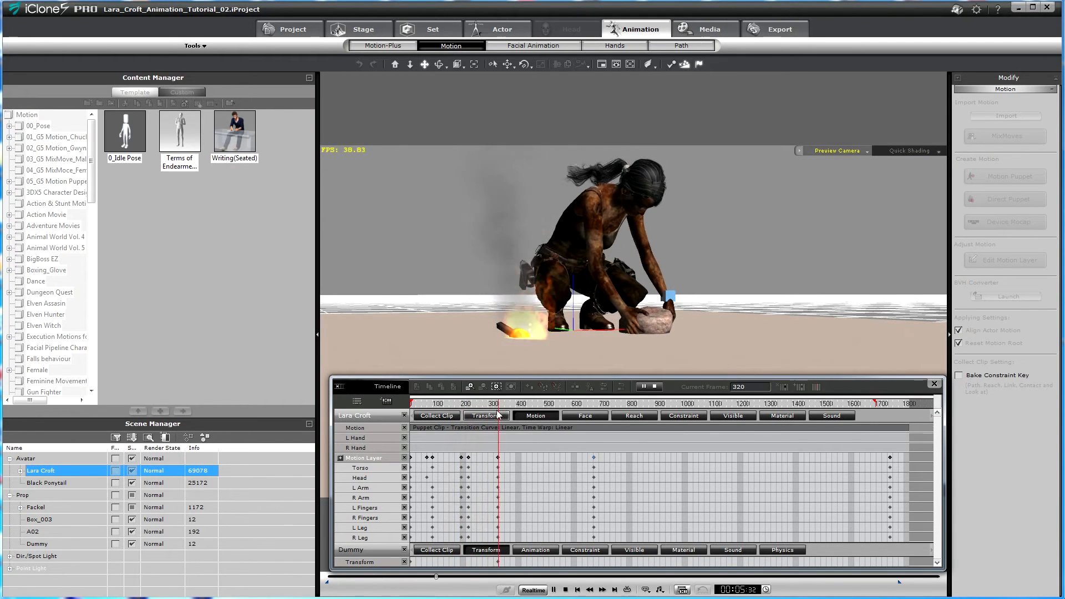
key(space)
mouse_move(483, 403)
mouse_down()
mouse_move(473, 405)
mouse_move(497, 406)
mouse_move(465, 410)
mouse_up()
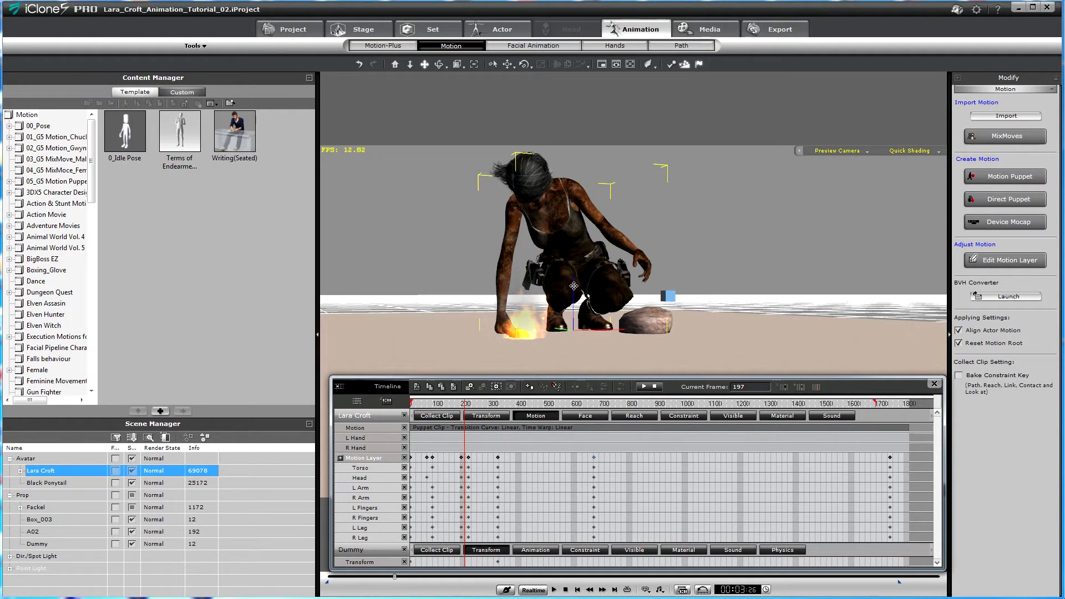
- Inspect Lara's head pose up close around the Head key at frame 187
scroll(693, 262, up, 5)
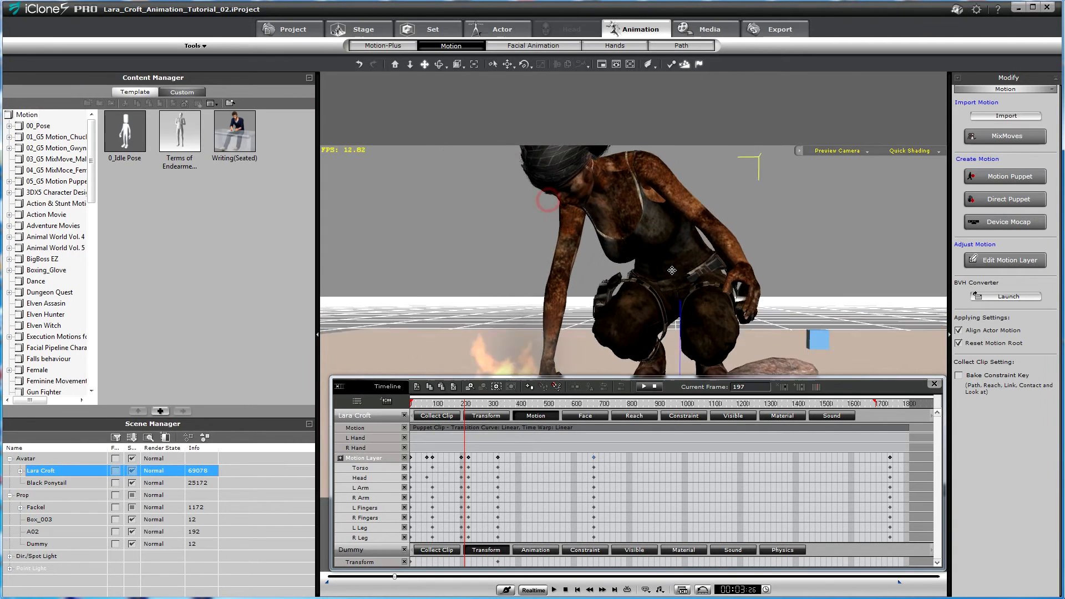
drag(672, 270, 678, 297)
right_drag(670, 265, 690, 271)
drag(689, 273, 658, 270)
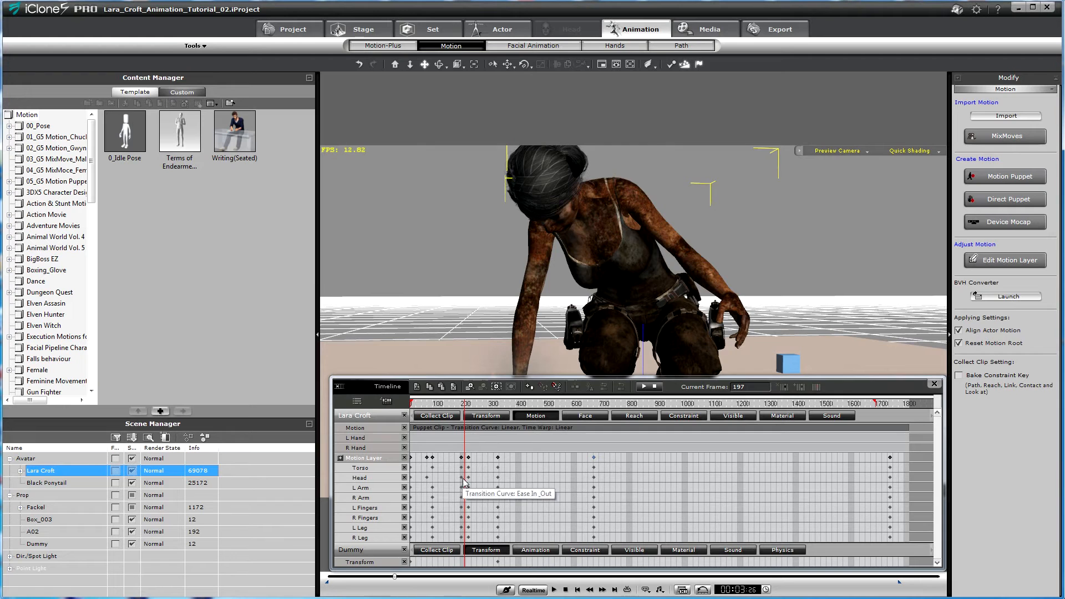
click(461, 478)
mouse_move(463, 410)
mouse_down()
mouse_move(443, 411)
mouse_move(466, 410)
mouse_up()
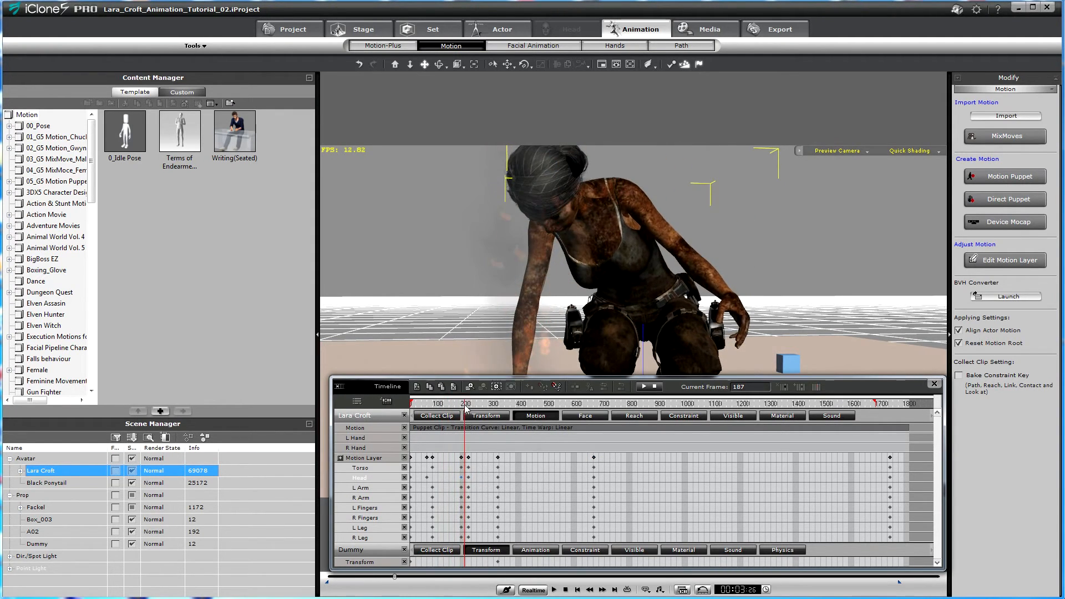
- Edit Lara Croft's motion layer at frame 213 and rotate her head to a new orientation
click(468, 488)
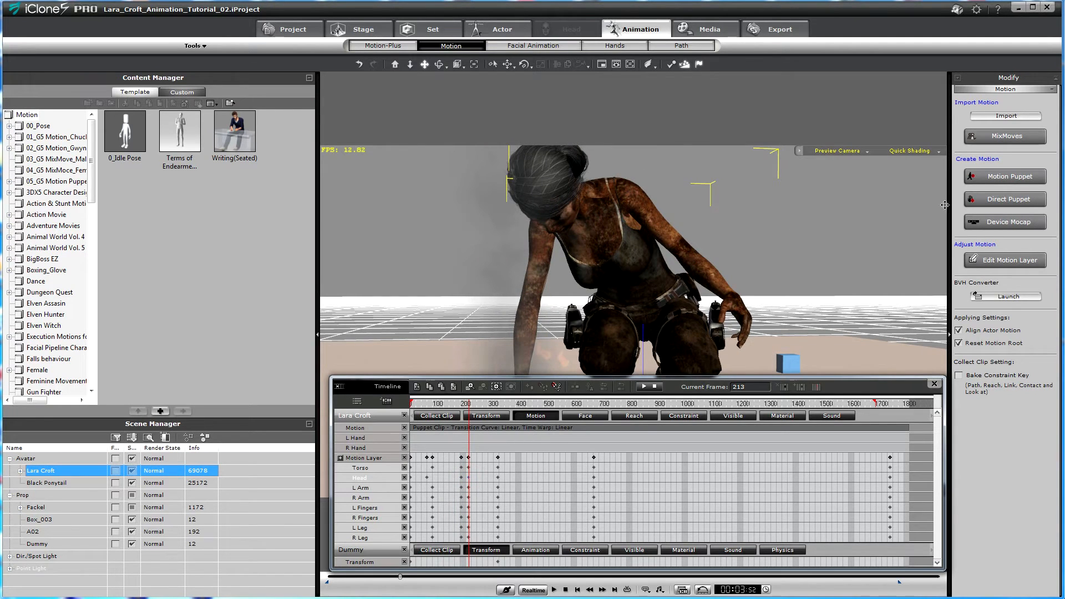
click(1008, 259)
click(355, 141)
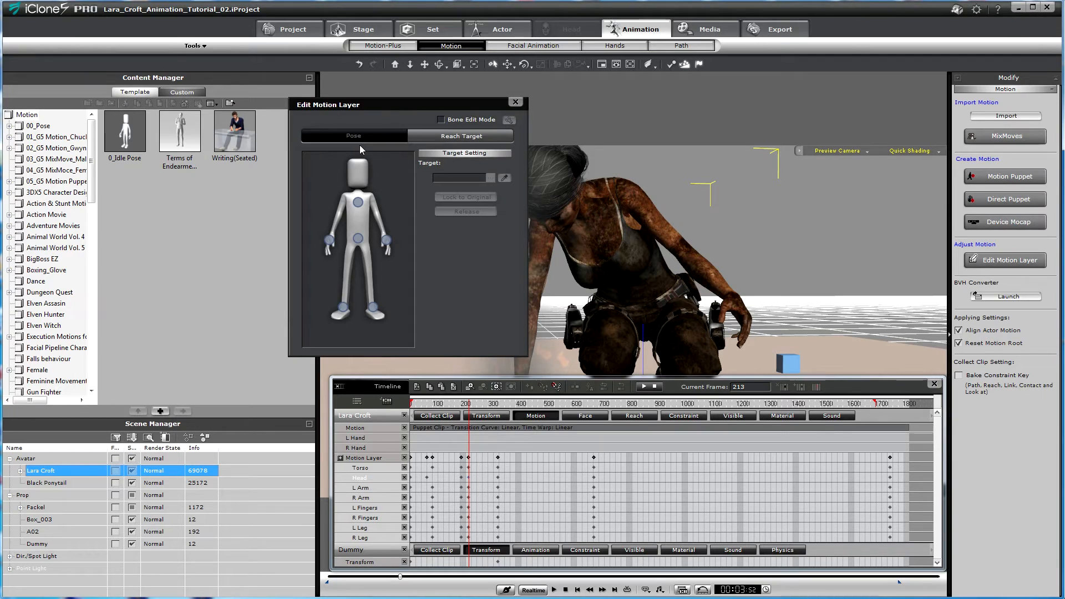
click(365, 177)
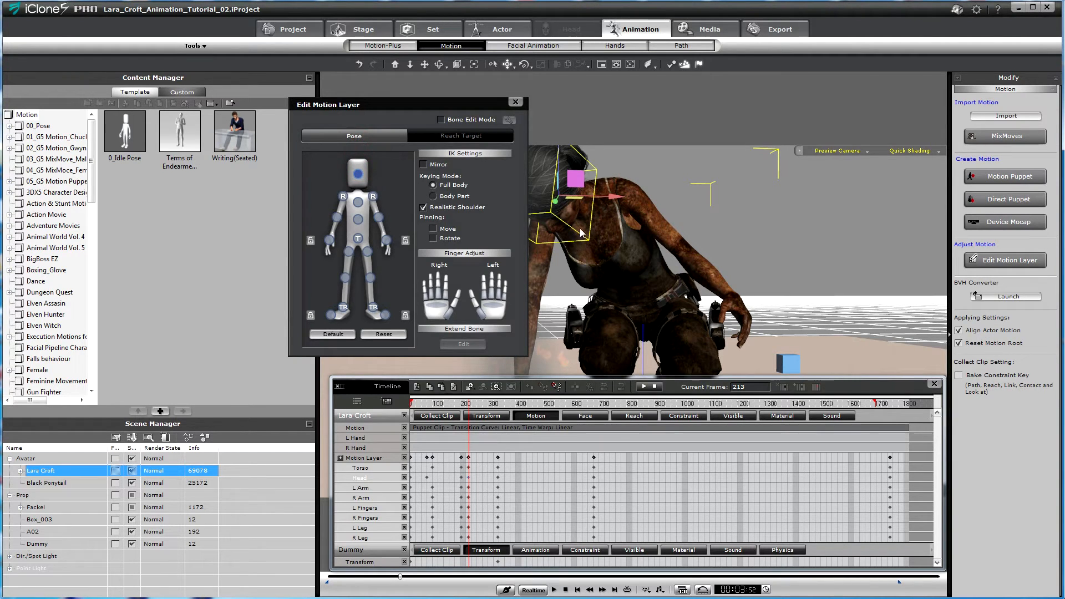
drag(588, 221, 569, 222)
drag(572, 163, 581, 154)
drag(571, 241, 576, 243)
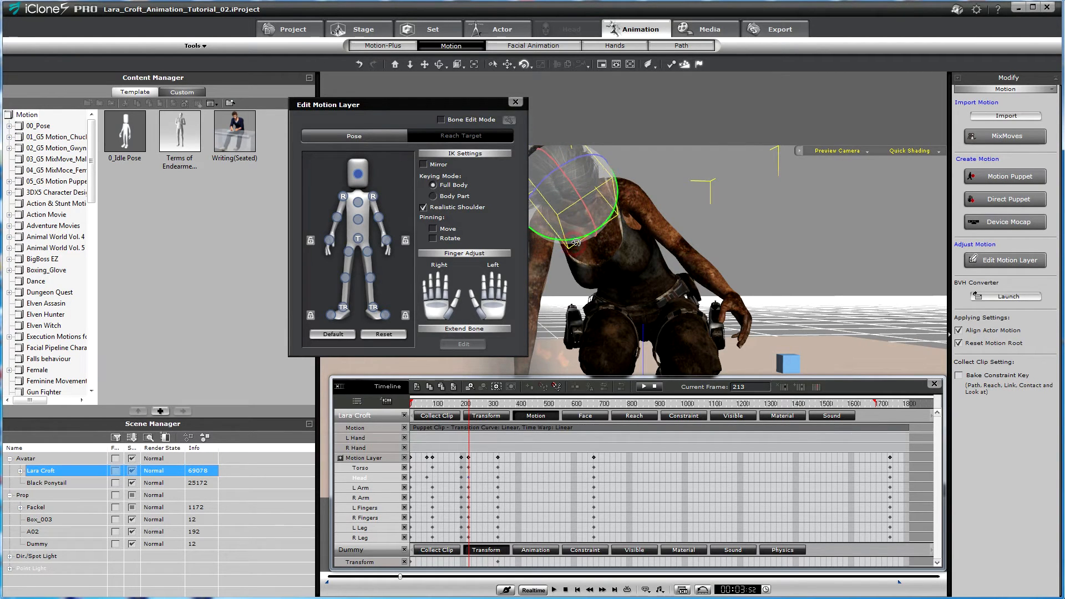
- Refine the head's rotation from a side view, and go to the Head key at frame 187
alt+right_drag(594, 254, 650, 254)
alt+drag(638, 210, 641, 272)
alt+right_drag(632, 255, 647, 252)
mouse_move(628, 241)
alt+mouse_down()
mouse_move(709, 245)
mouse_move(702, 232)
mouse_move(627, 223)
alt+mouse_up()
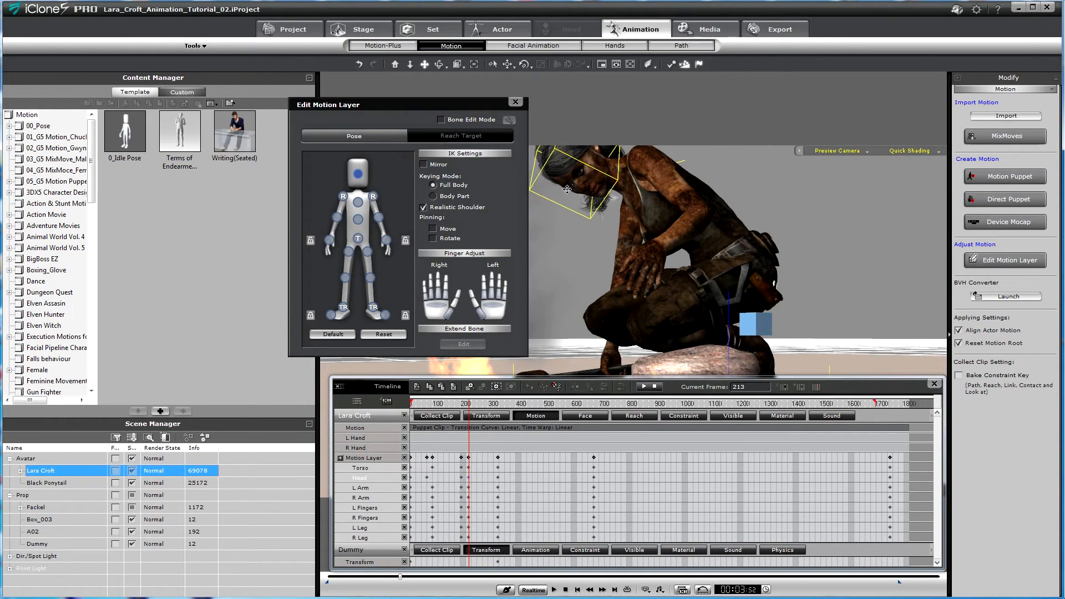
key(w)
key(e)
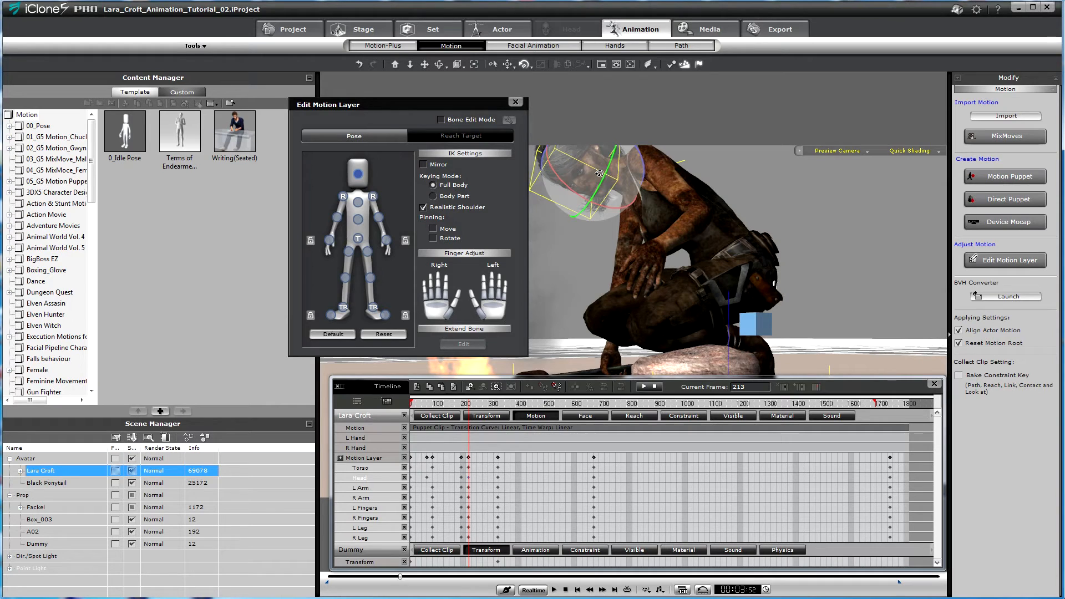
drag(607, 172, 574, 181)
click(461, 477)
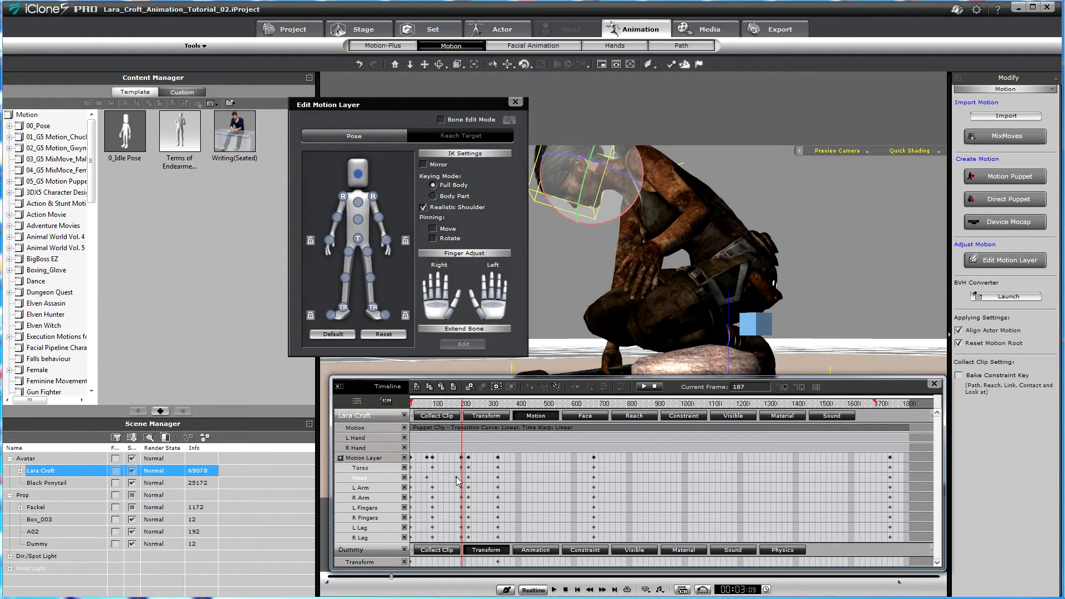
- Move the Head keys at frames 187 and 213 to 169 and 233, and apply an Ease In & Out transition curve to the early Motion Layer keys
click(456, 477)
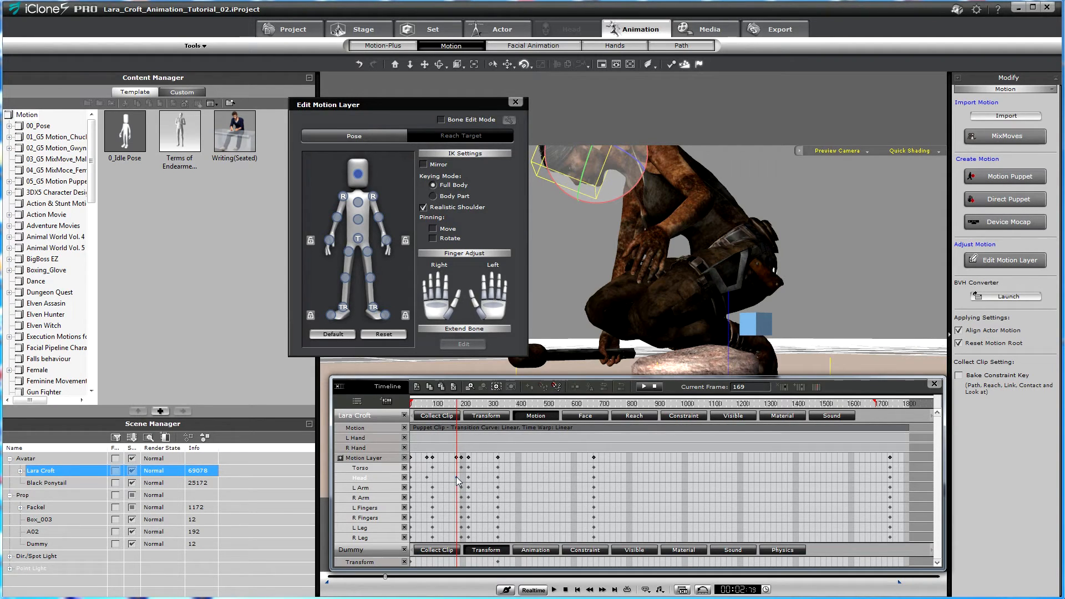
drag(468, 477, 476, 483)
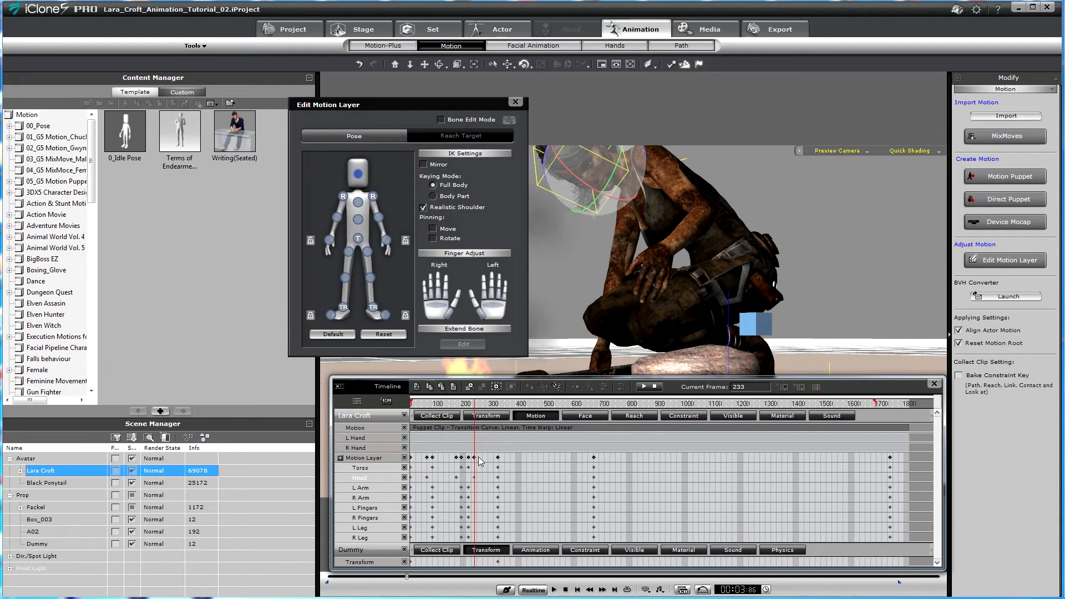
drag(484, 457, 409, 463)
right_click(457, 462)
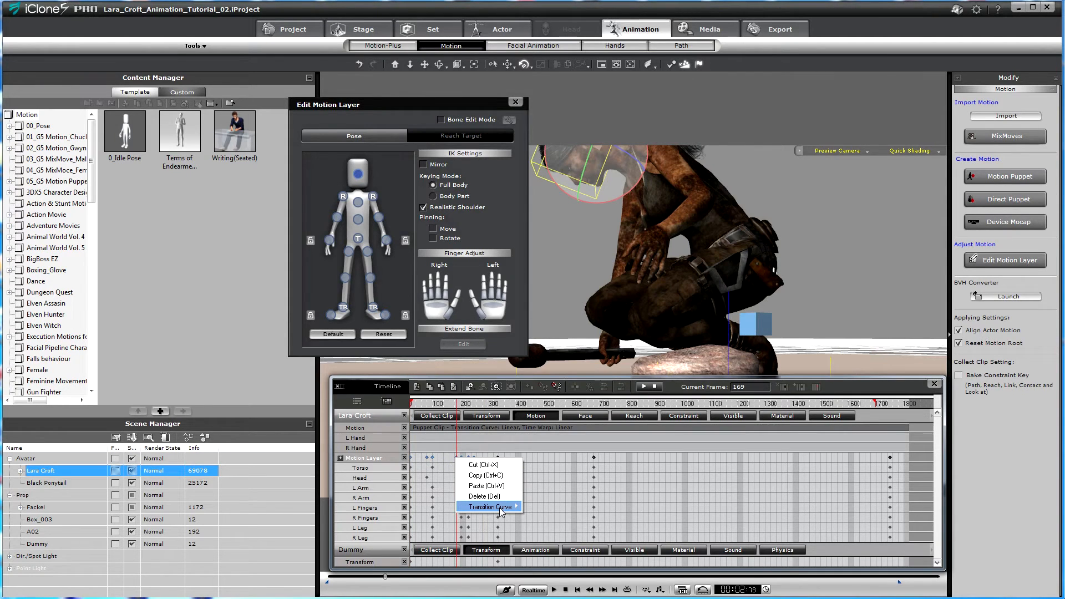
mouse_move(503, 511)
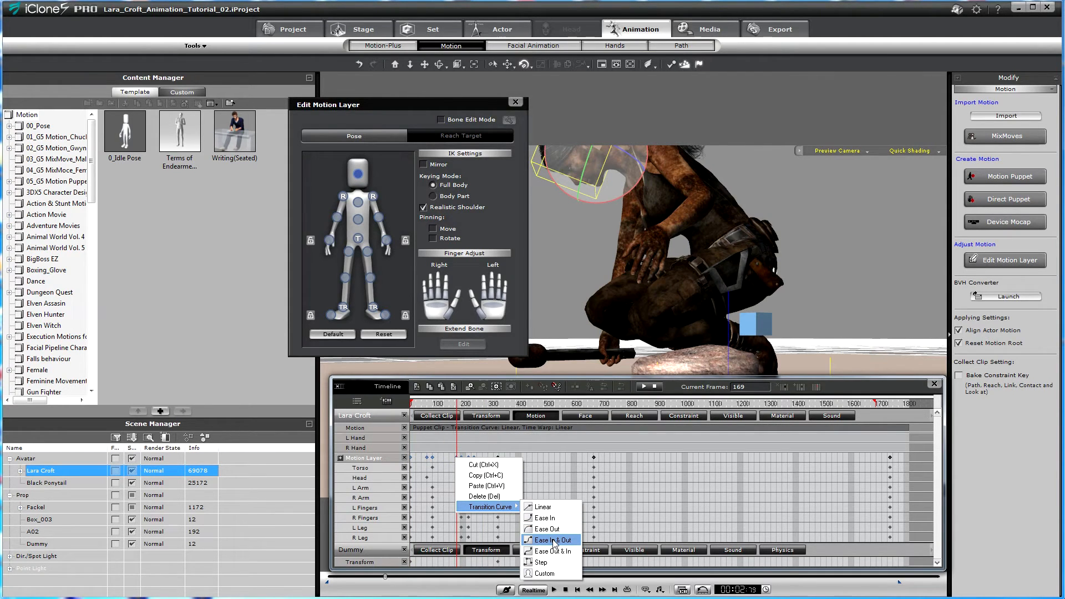
click(553, 540)
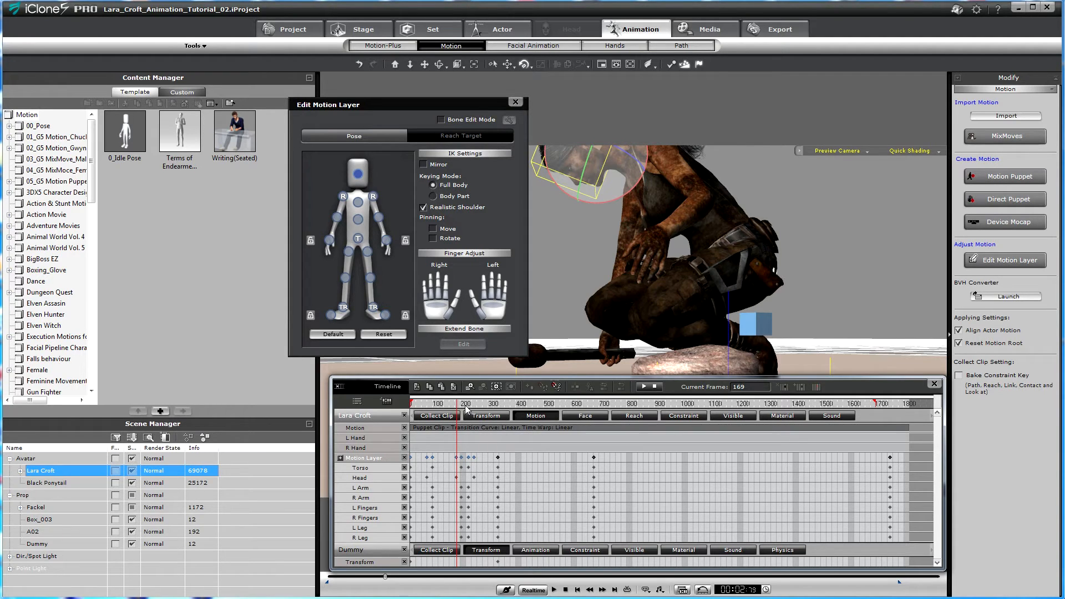
- Review the crouch and stone grab with the whole figure in view by scrubbing and replaying from about frame 23
mouse_move(451, 403)
mouse_down()
mouse_move(427, 411)
mouse_move(446, 406)
mouse_up()
key(x)
drag(638, 200, 730, 286)
scroll(706, 194, down, 3)
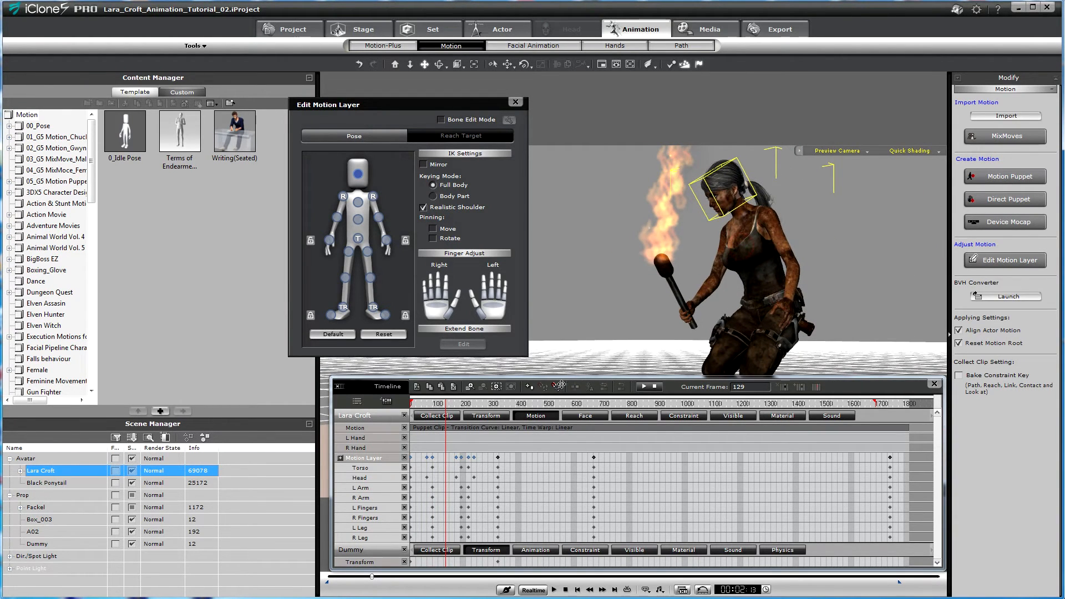
click(442, 407)
drag(449, 408, 464, 407)
mouse_move(621, 257)
right_down()
mouse_move(612, 255)
mouse_move(659, 235)
right_up()
drag(677, 224, 686, 261)
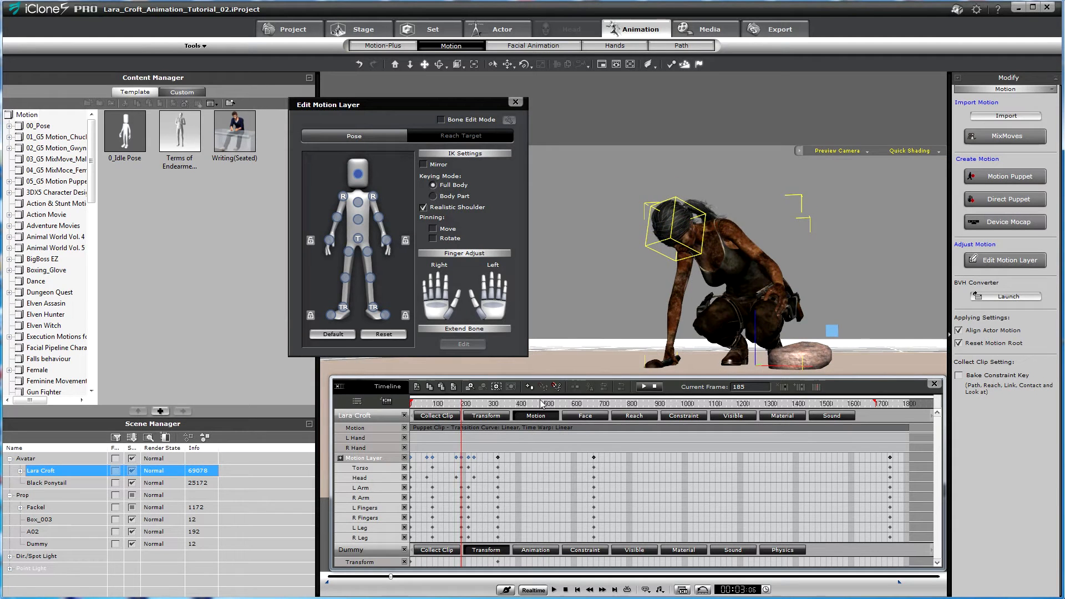
drag(461, 408, 417, 426)
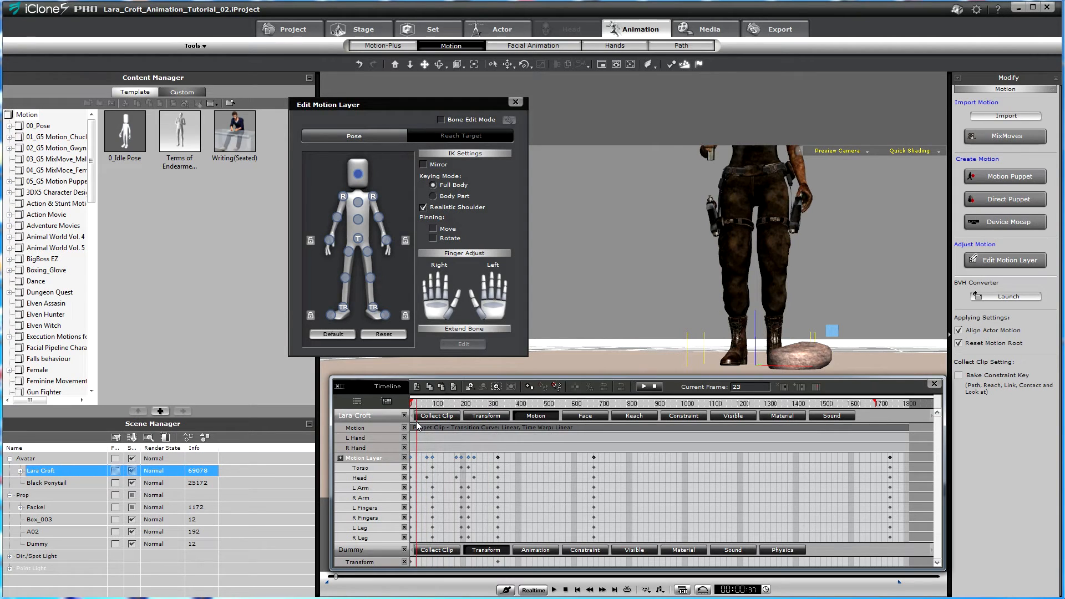
key(space)
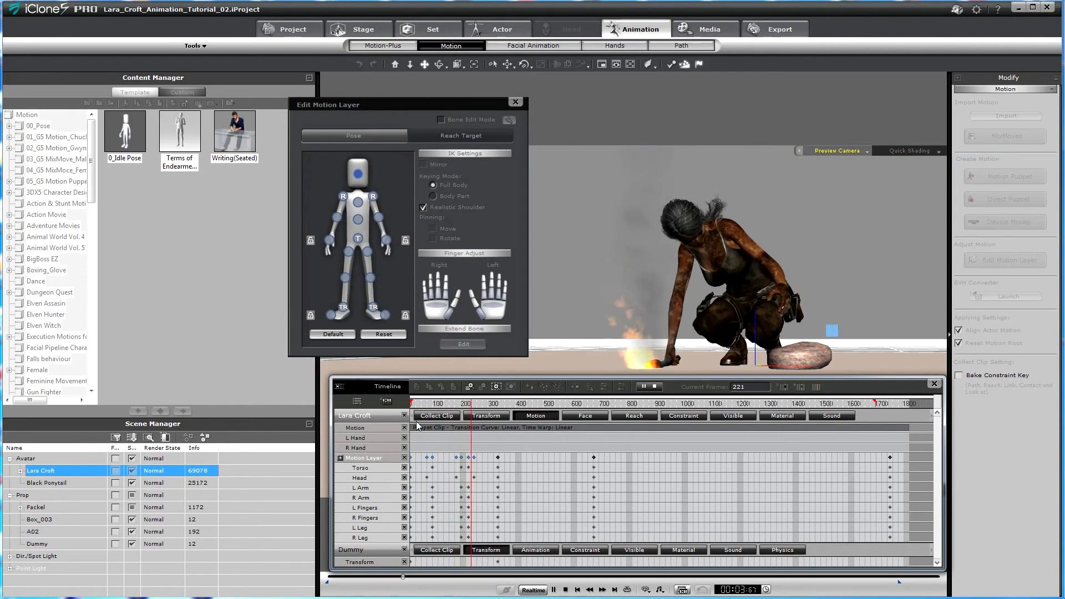
key(space)
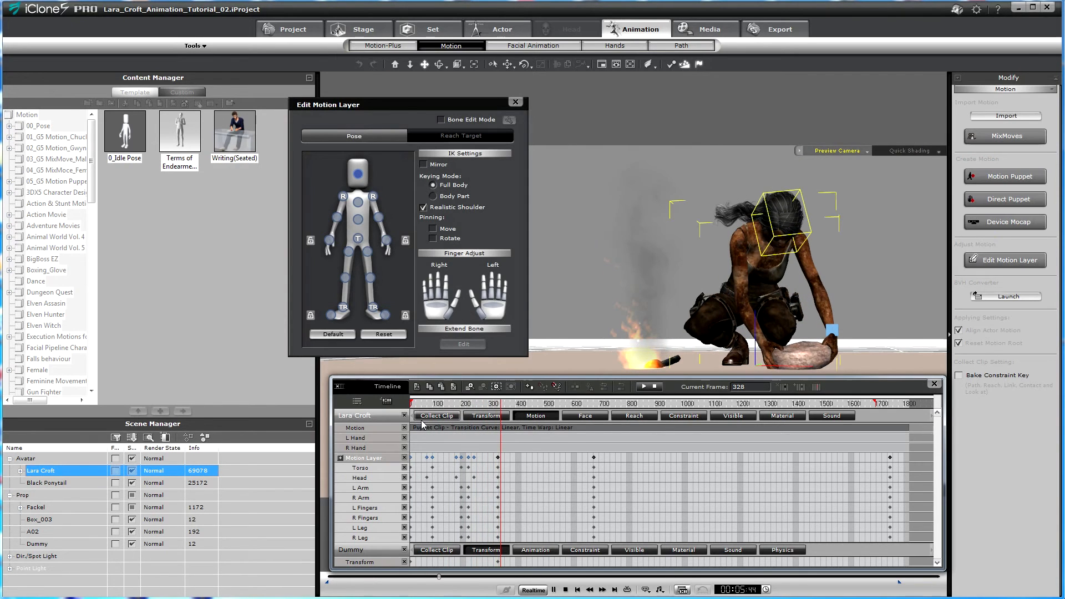
- Reframe Lara's standing figure and replay her descent into the crouch from about frame 63
drag(481, 404, 439, 416)
right_drag(741, 271, 742, 233)
drag(741, 233, 585, 355)
right_drag(708, 279, 650, 260)
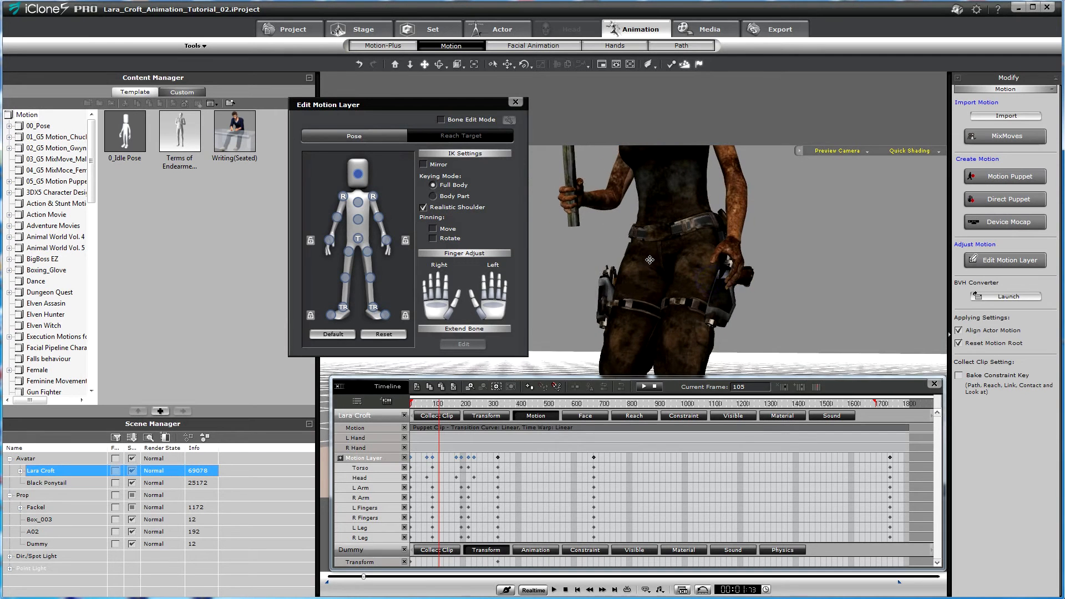
drag(650, 260, 678, 355)
right_drag(678, 355, 660, 267)
drag(661, 266, 675, 194)
right_drag(675, 194, 555, 439)
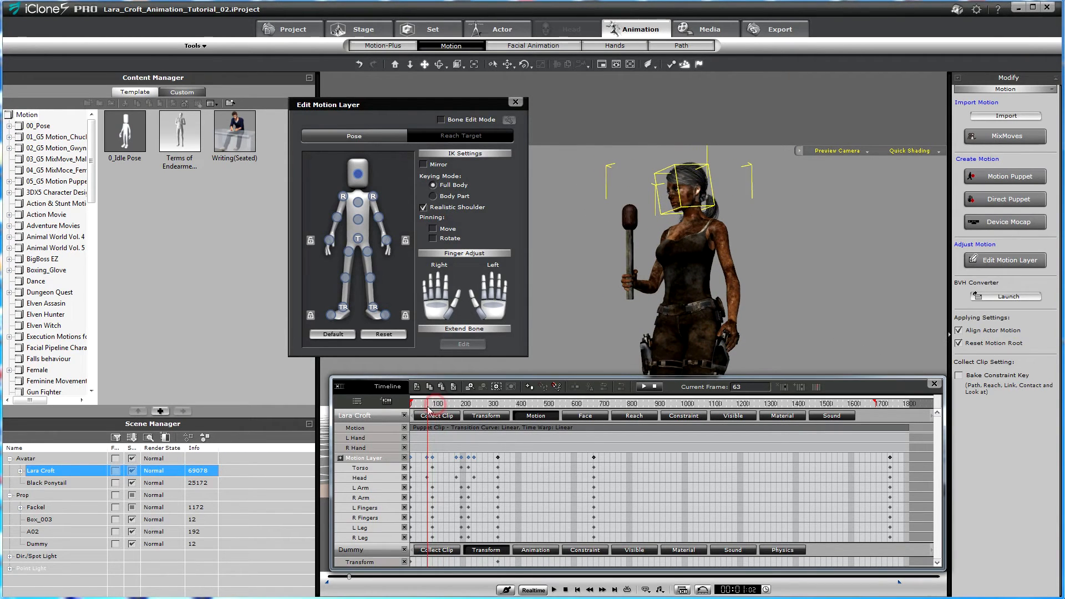
key(space)
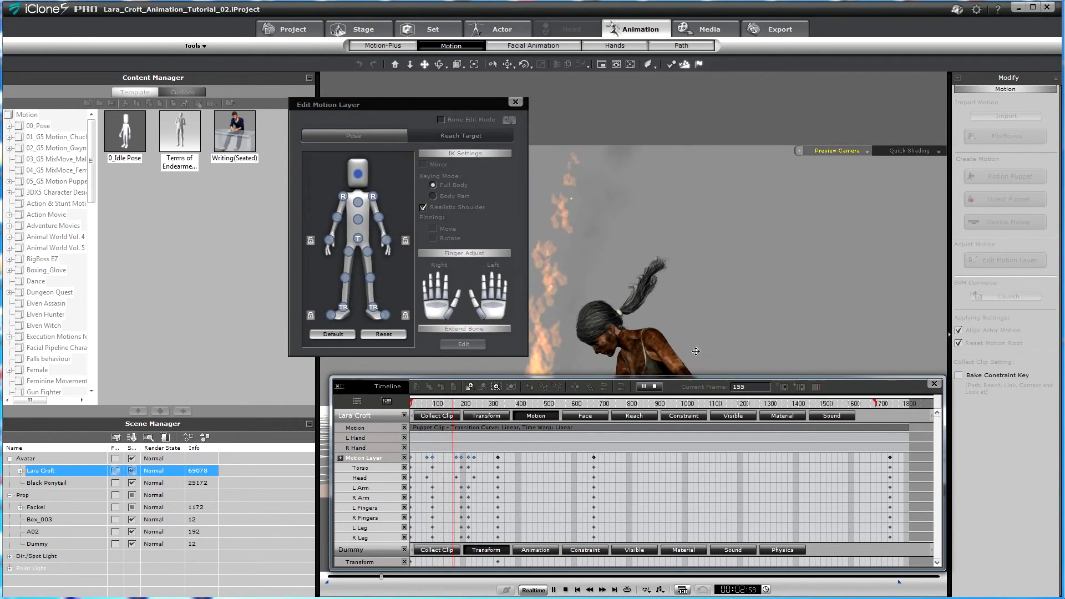
key(space)
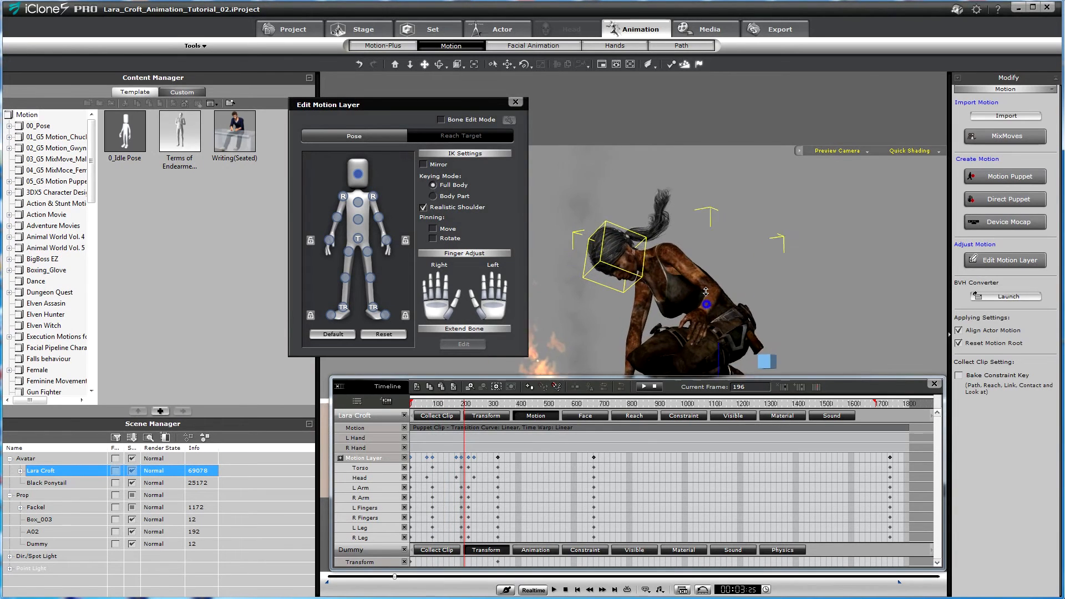
- Examine Lara's head movement up close during a replay, and inspect the two-handed stone grip at frame 363 from the front
scroll(703, 232, up, 5)
right_drag(703, 232, 672, 395)
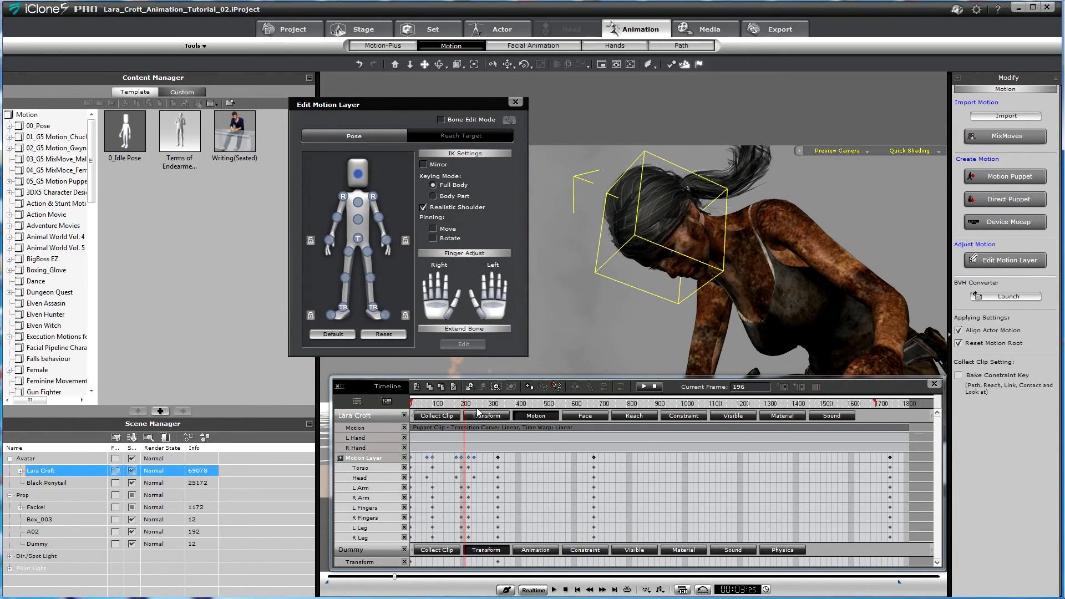
click(427, 404)
key(space)
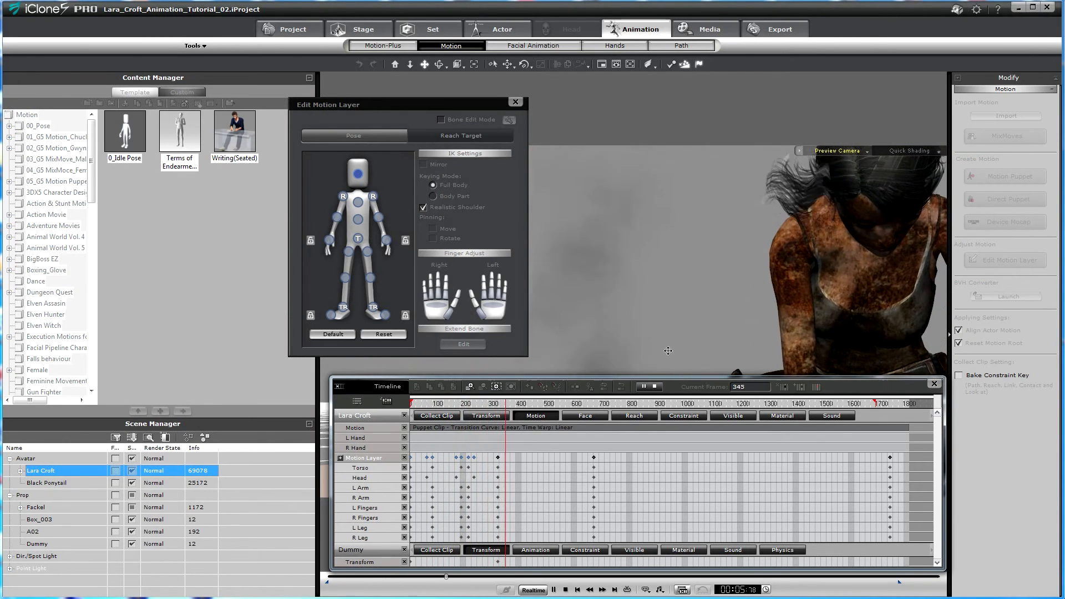
key(space)
scroll(721, 271, down, 6)
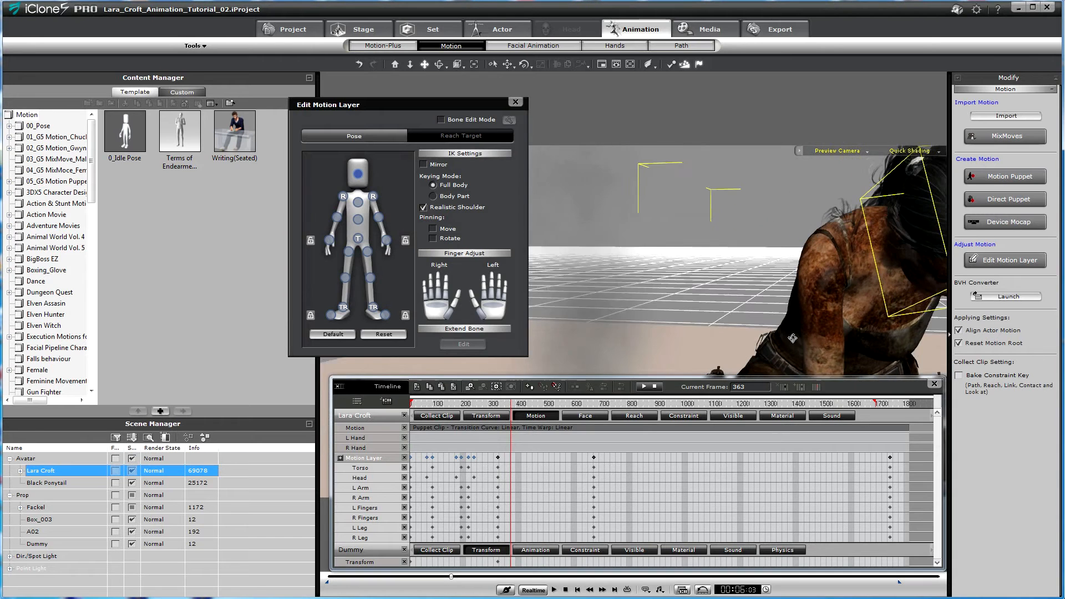
scroll(747, 296, down, 8)
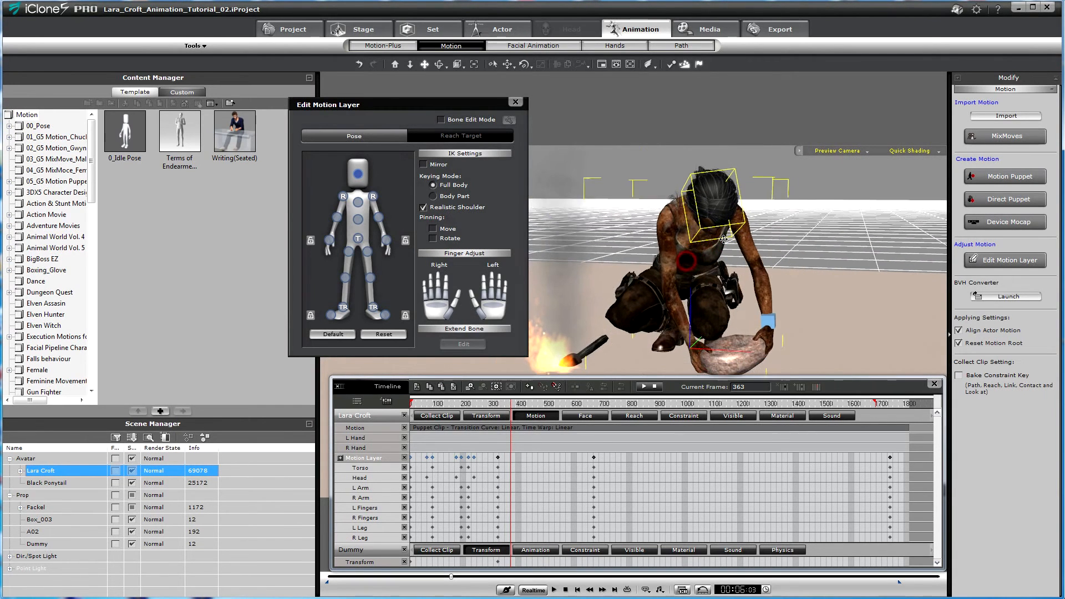
right_drag(747, 296, 736, 379)
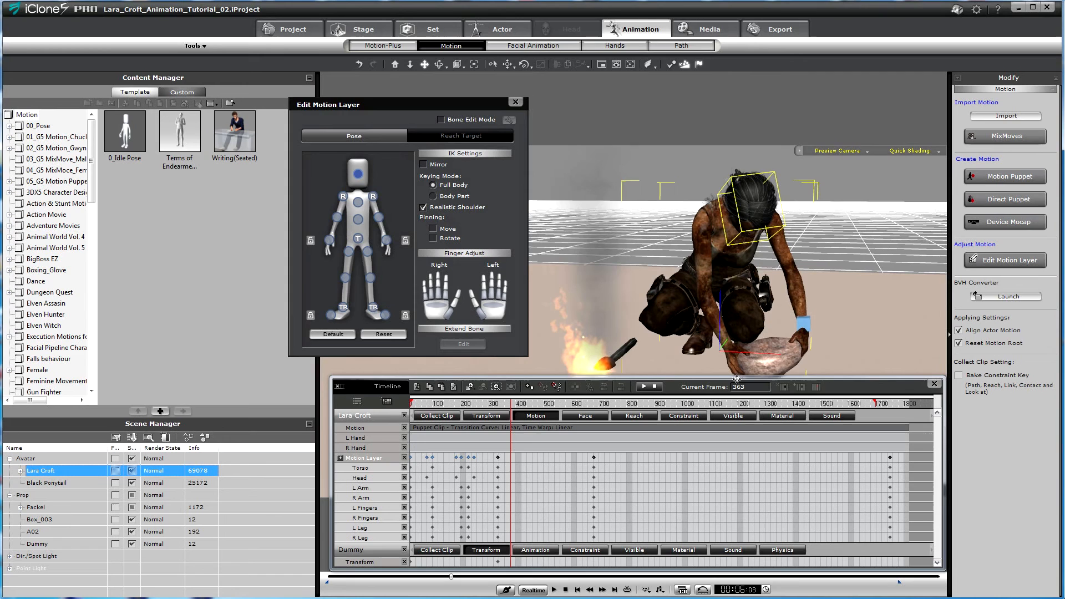
- Add Motion Layer keys for Lara Croft at frames 339 and 431
click(500, 409)
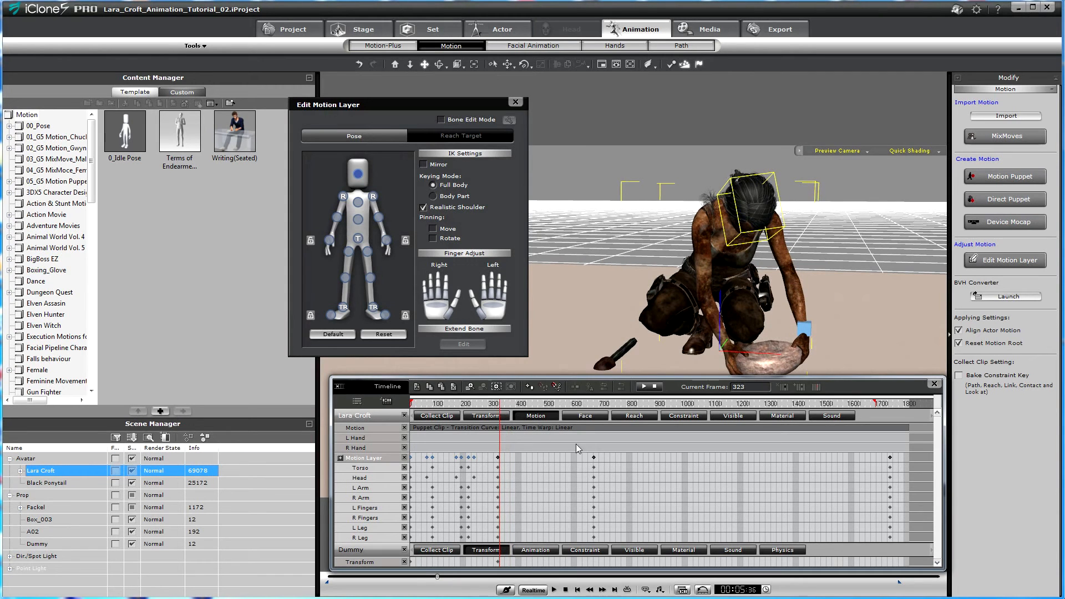
click(498, 457)
click(500, 458)
click(504, 457)
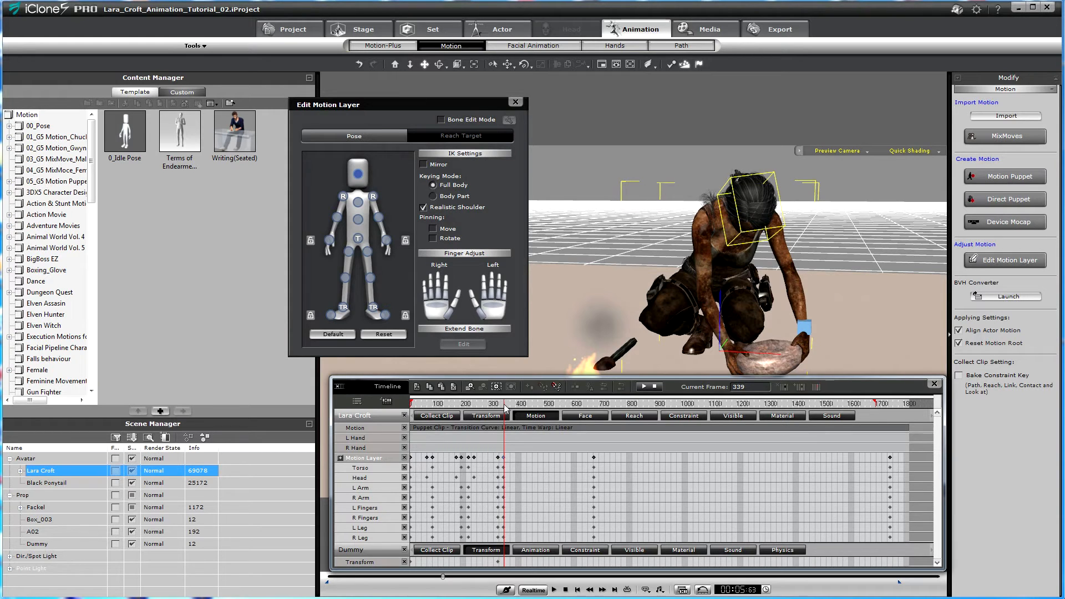
click(536, 407)
drag(536, 406, 539, 406)
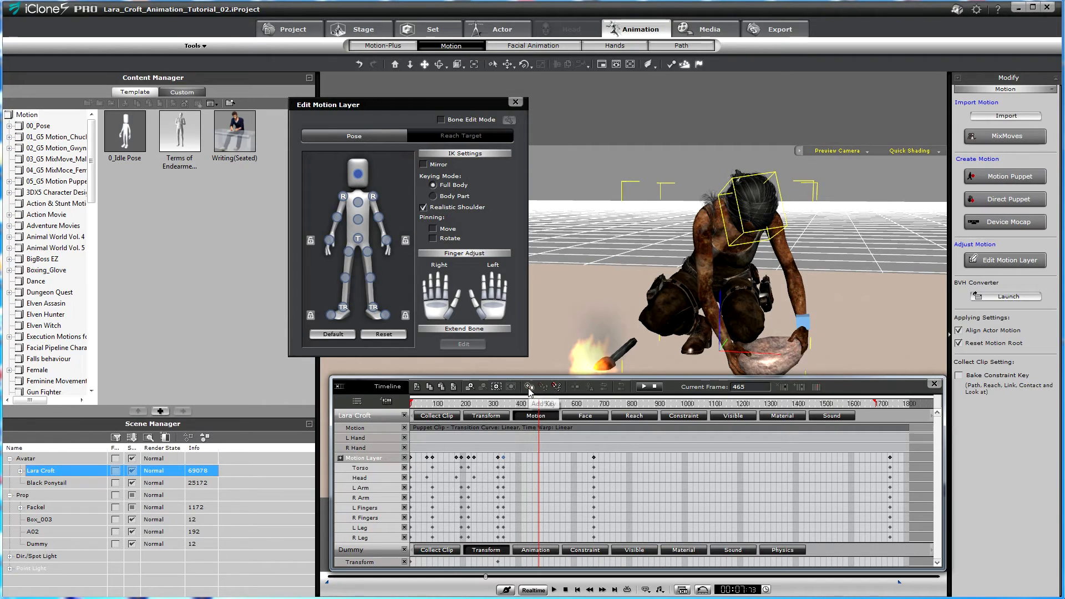
drag(538, 457, 529, 459)
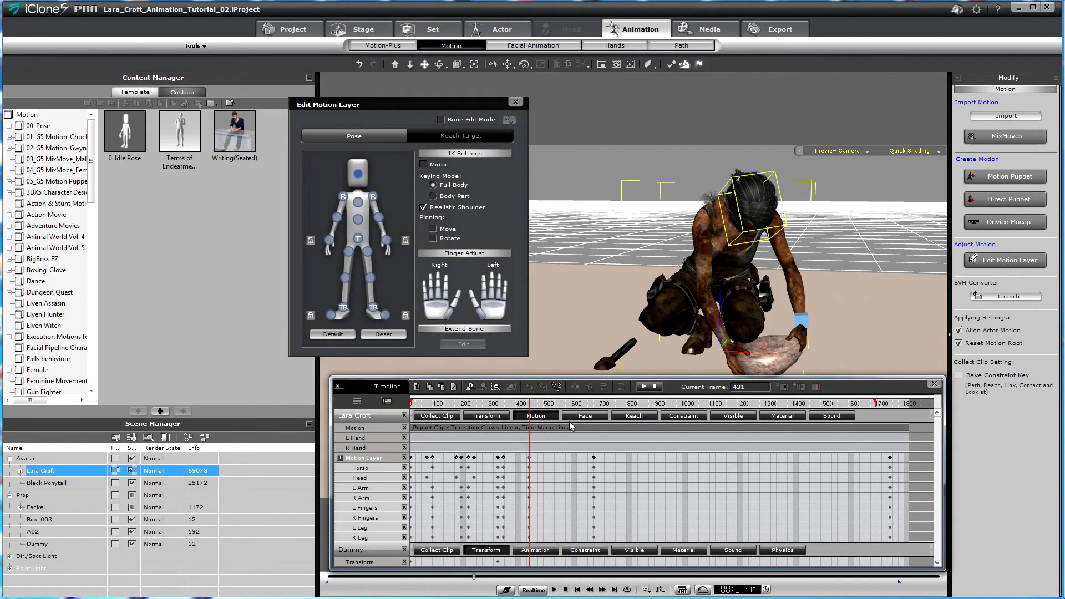
- Rotate Lara's waist and chest at frame 431 to straighten her upper body out of the forward bend while she crouches
click(358, 239)
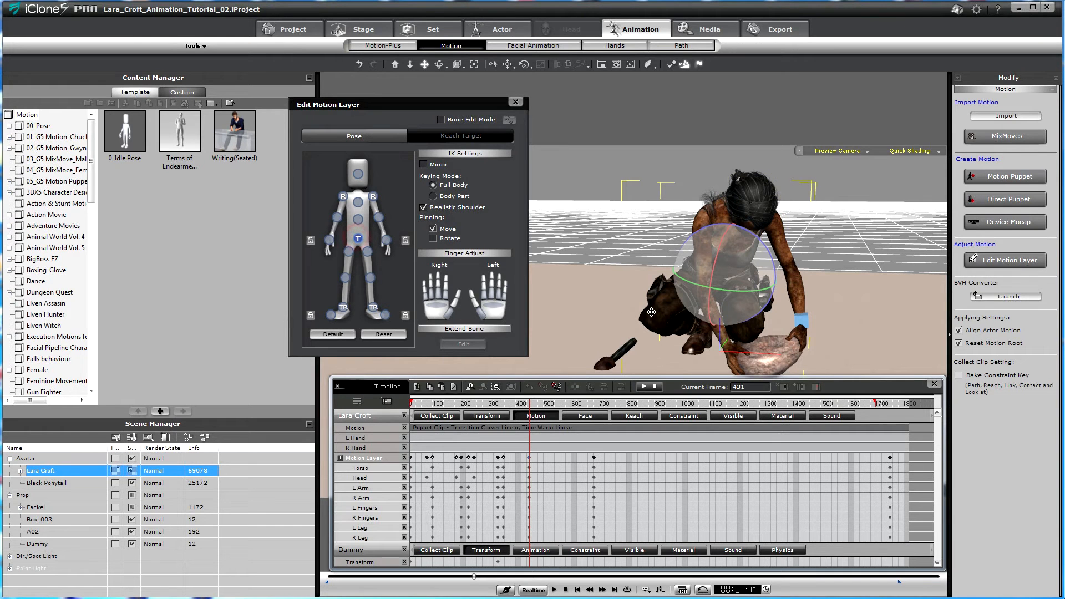
drag(676, 277, 691, 302)
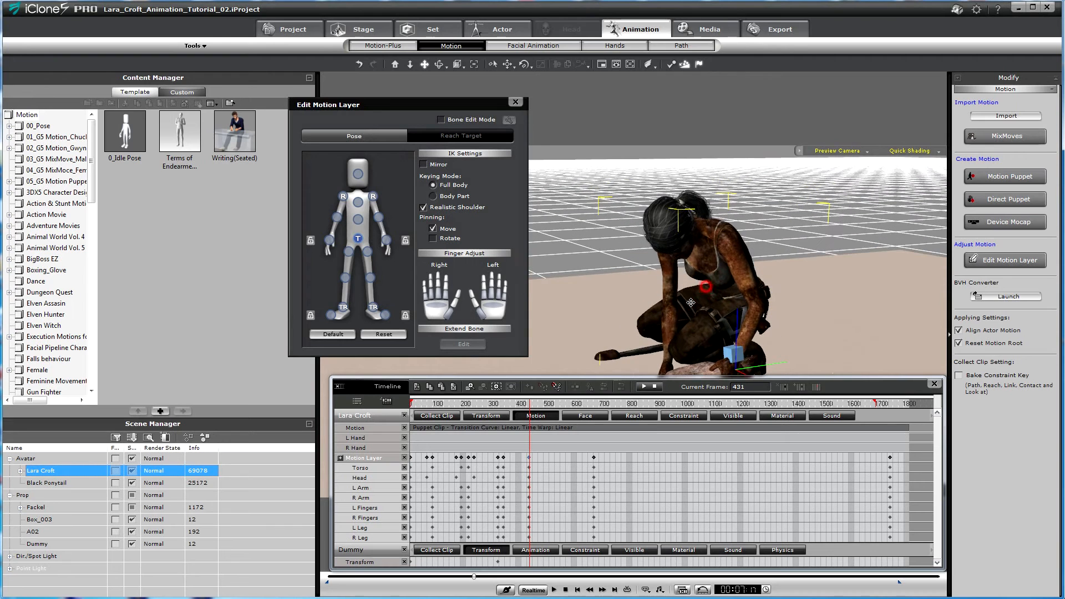
click(358, 219)
drag(705, 282, 700, 262)
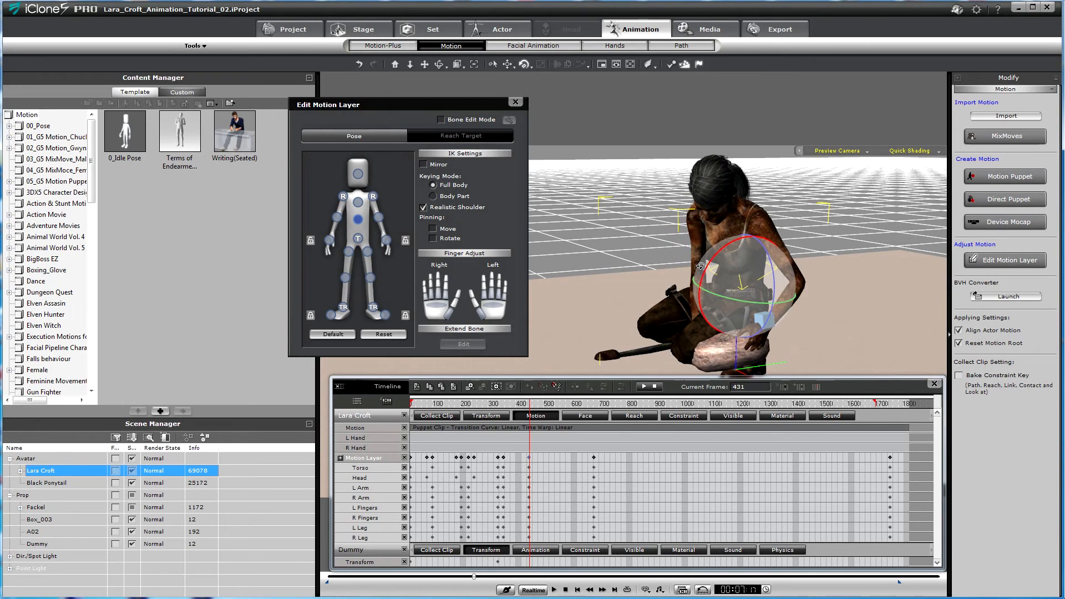
drag(774, 281, 769, 265)
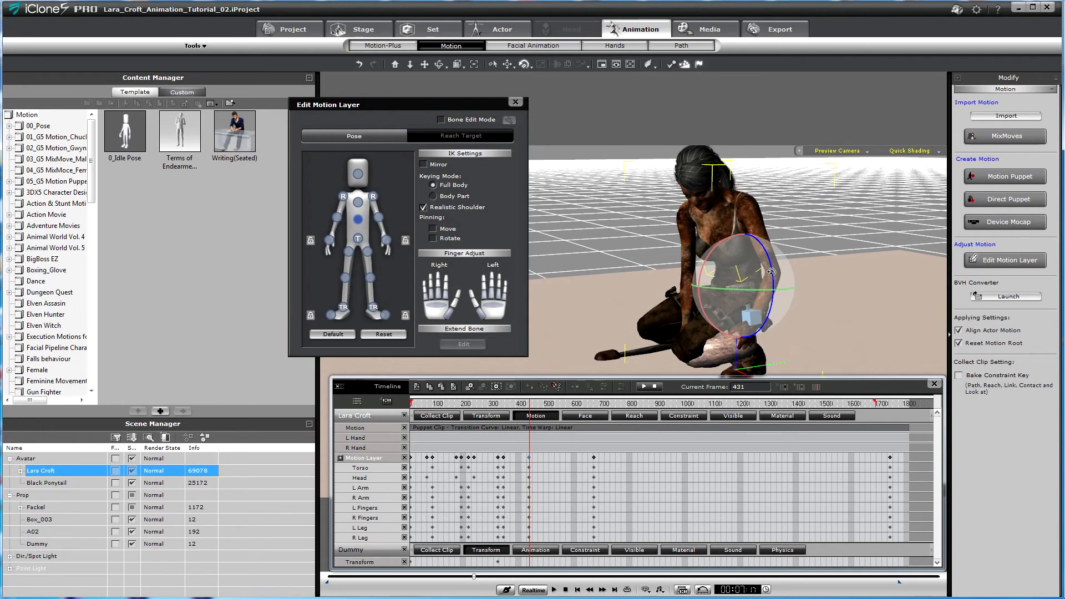
alt+right_drag(698, 301, 915, 226)
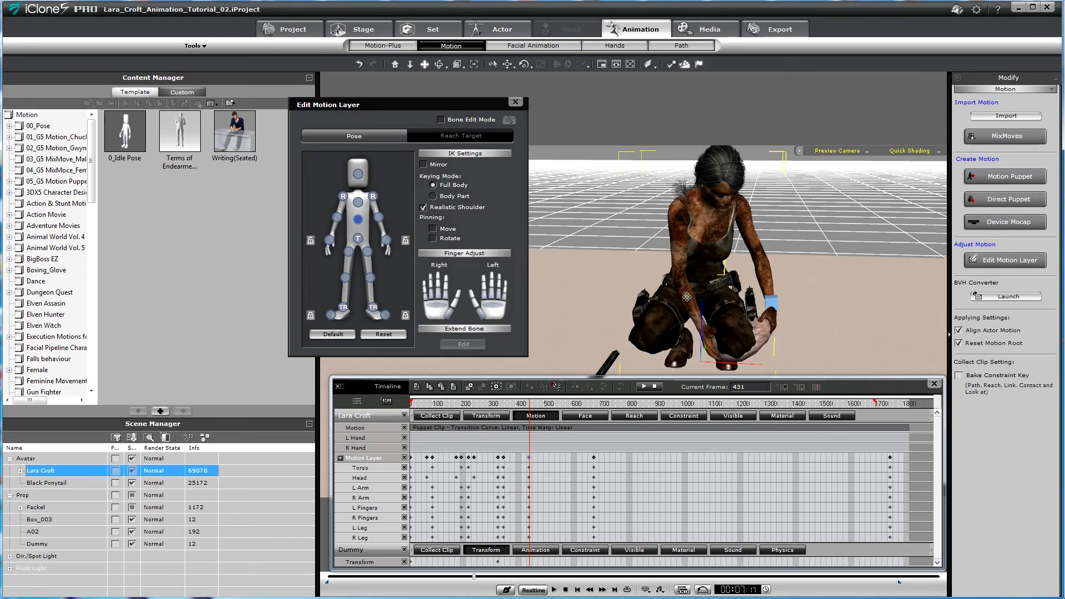
click(715, 277)
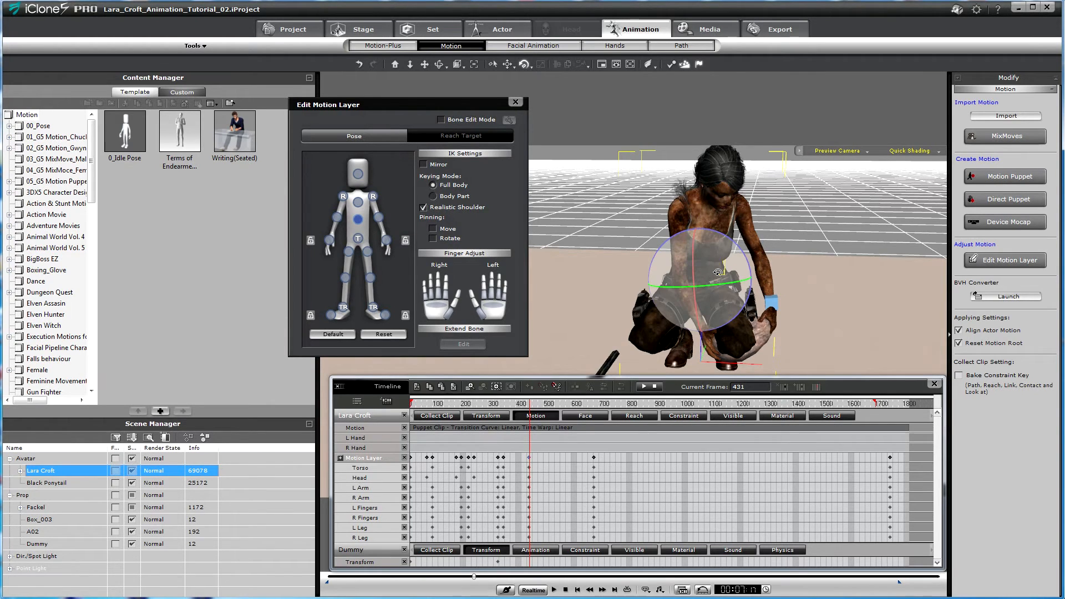
drag(729, 283, 725, 283)
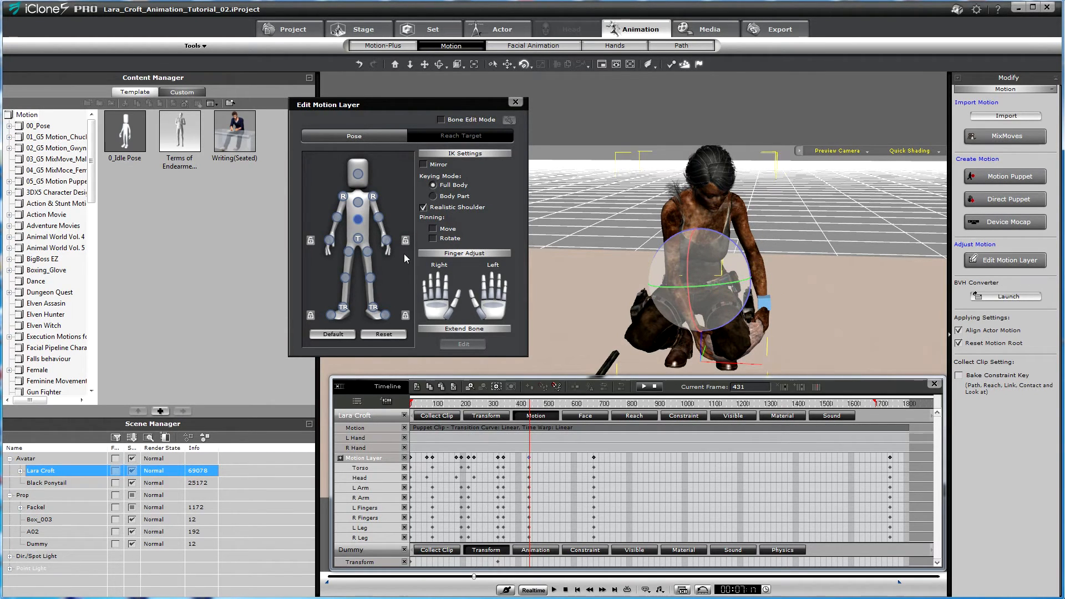
click(356, 203)
drag(706, 220, 717, 194)
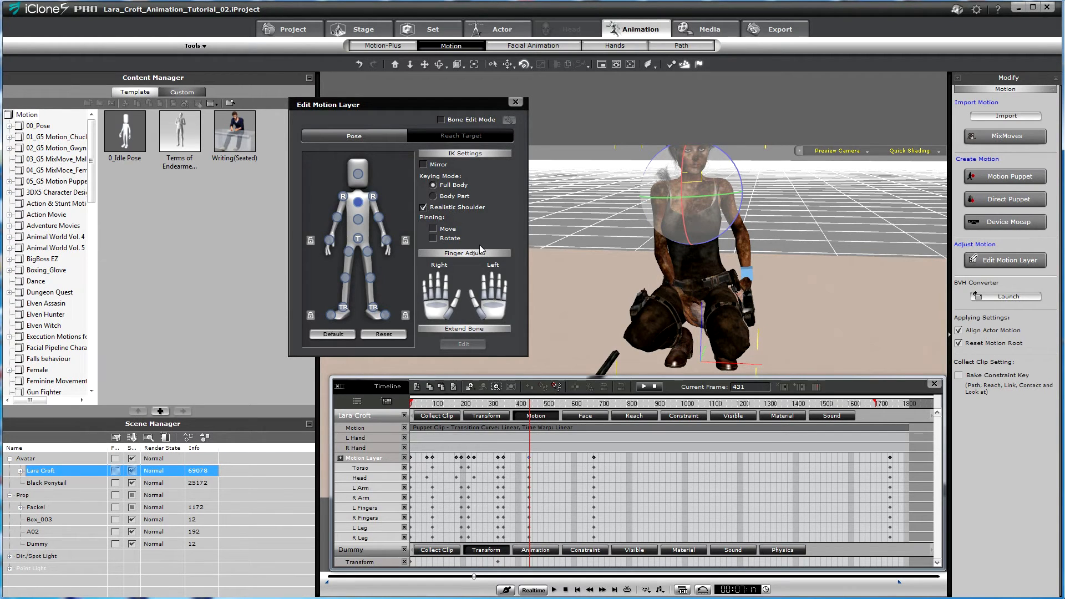
- Rotate Lara's right forearm and upper arm at frame 431 to lift the stone in front of her chest
click(337, 216)
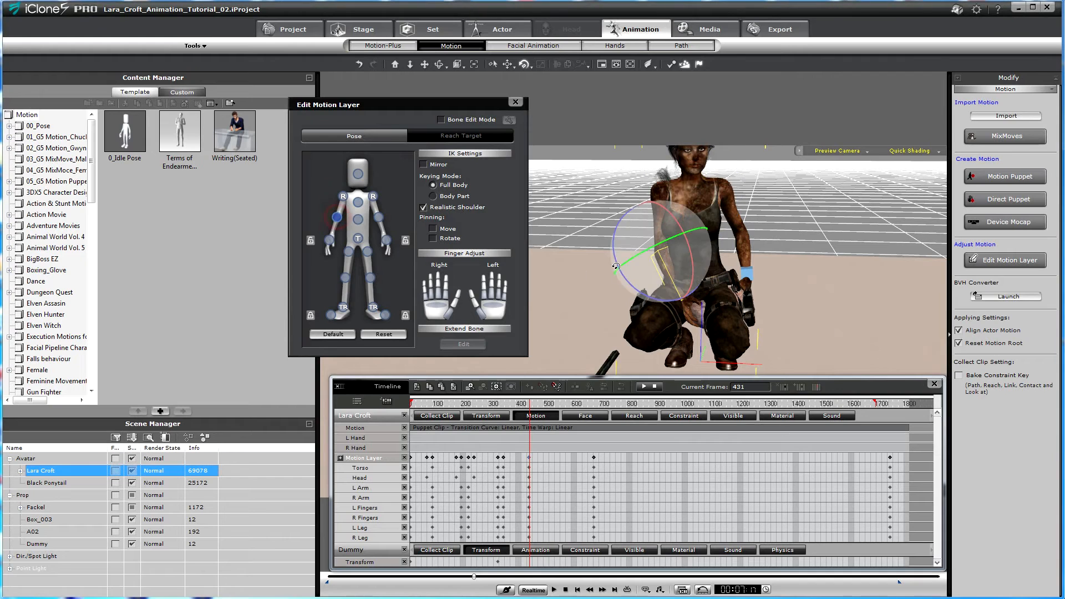
drag(689, 275, 601, 240)
click(342, 197)
drag(629, 190, 614, 202)
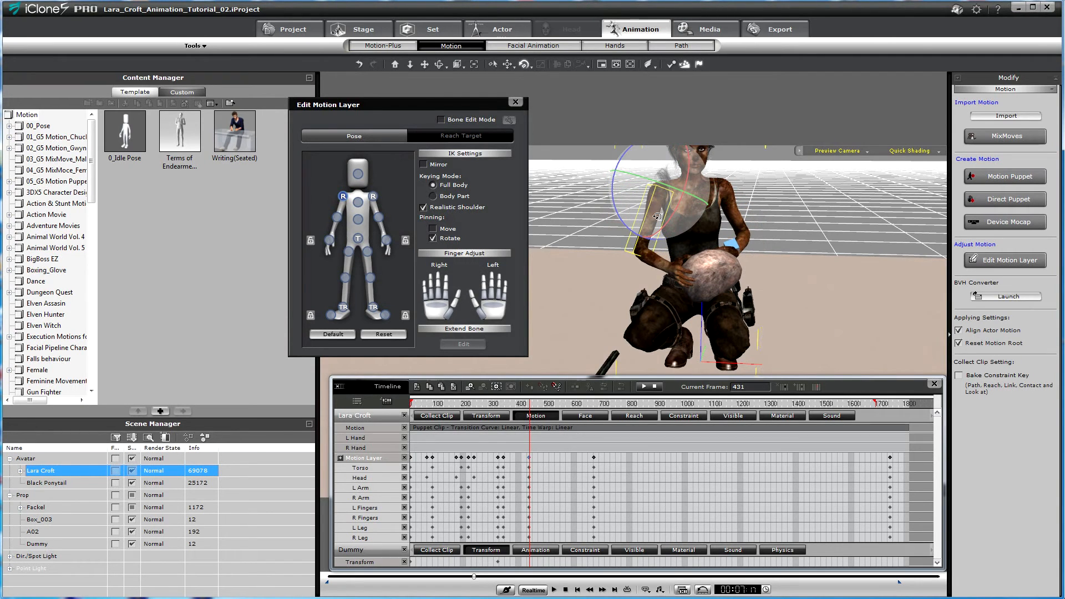
drag(691, 202, 682, 198)
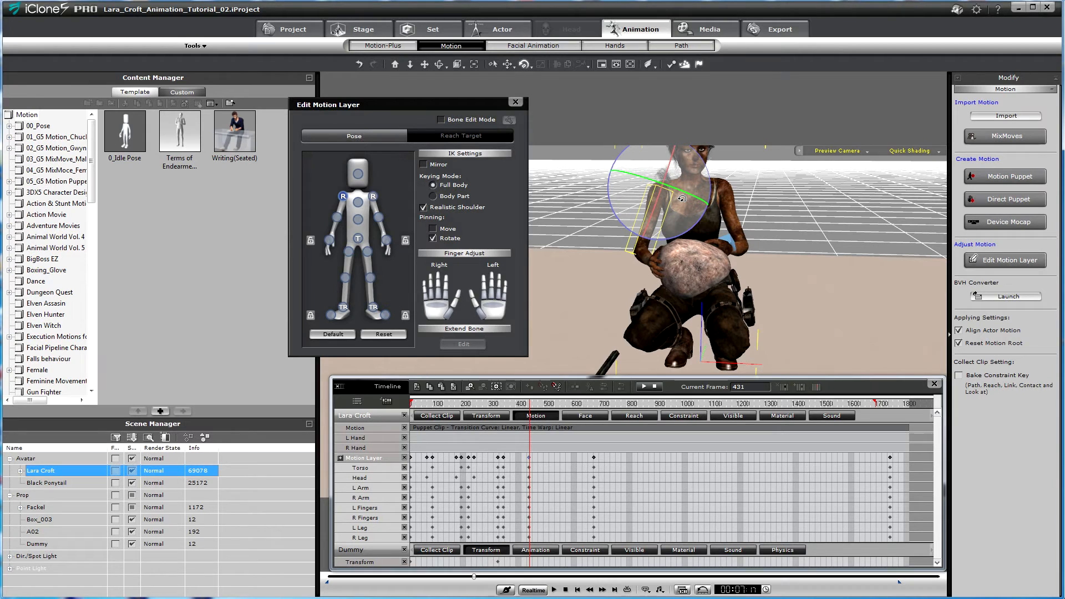
click(337, 217)
mouse_move(655, 244)
mouse_down()
mouse_move(658, 213)
mouse_move(659, 225)
mouse_up()
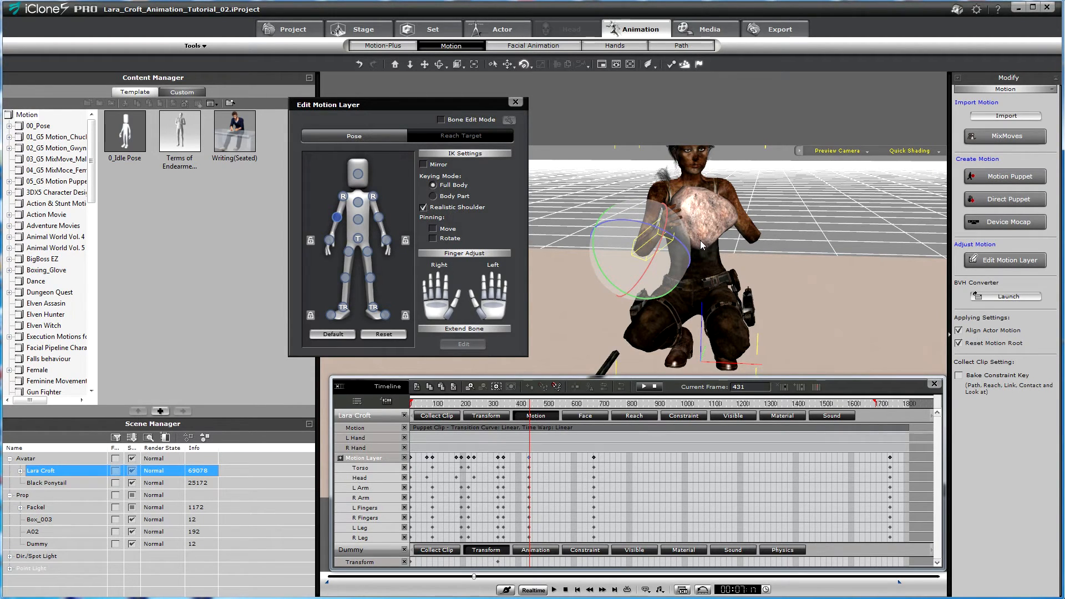
- Rotate Lara's head at frame 431 to adjust its pose above the raised stone
click(358, 174)
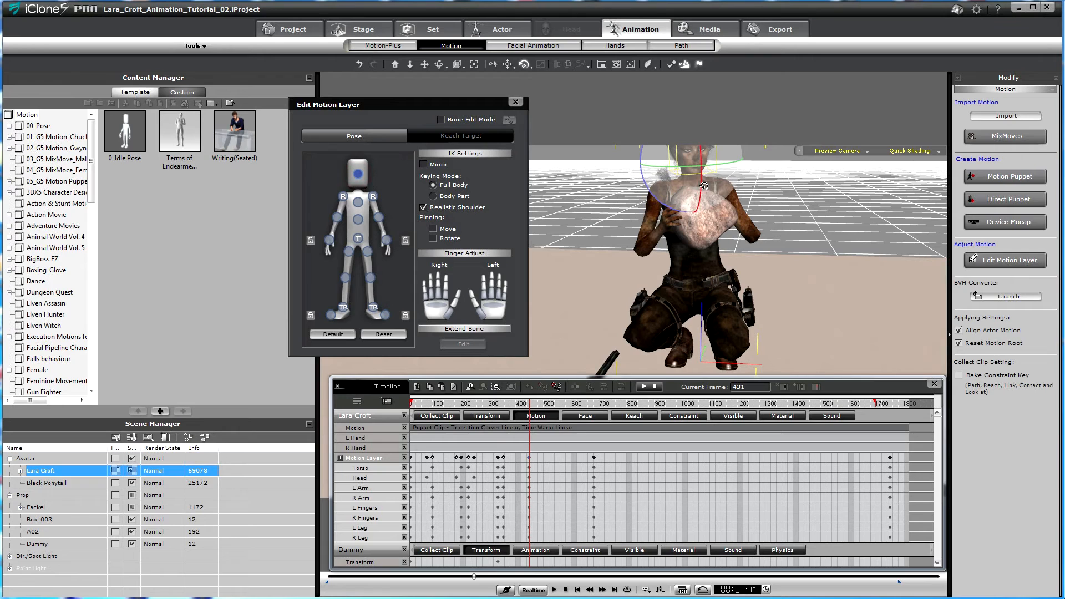
drag(702, 189, 683, 188)
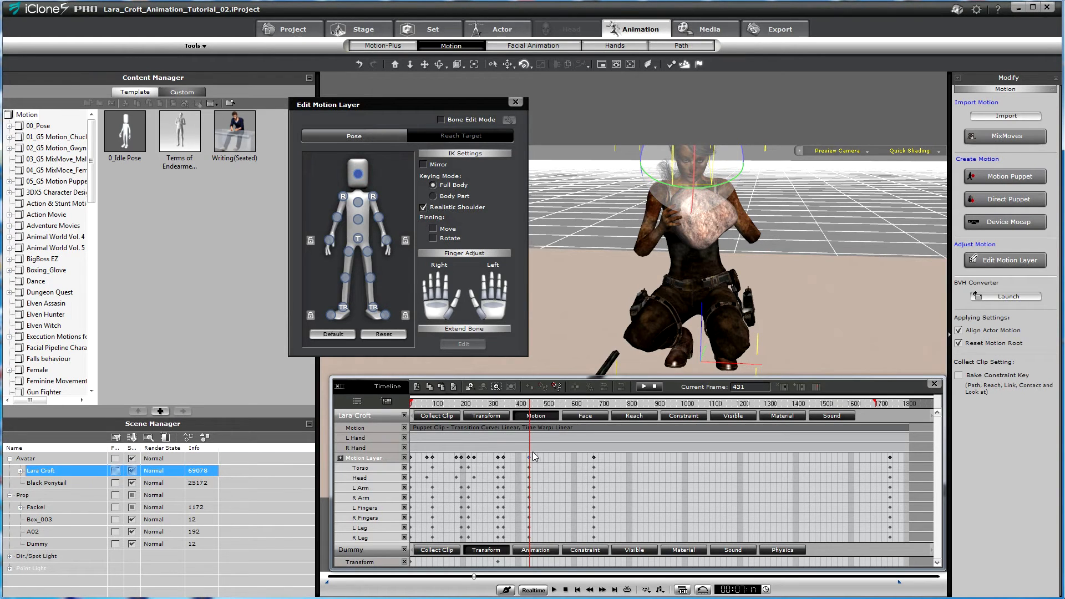
- Examine the raised stone, hands and head from the side and up close at frame 431
alt+right_drag(716, 217, 749, 215)
alt+drag(722, 199, 674, 285)
scroll(740, 225, up, 5)
alt+right_drag(674, 286, 866, 256)
alt+drag(887, 251, 843, 256)
alt+right_drag(843, 256, 699, 274)
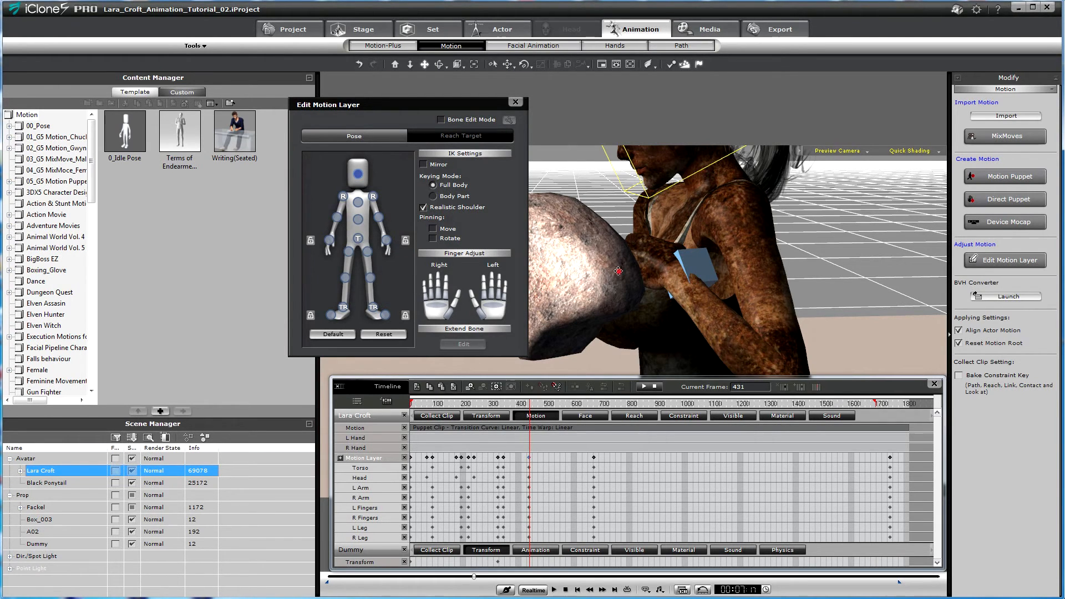
scroll(618, 270, down, 6)
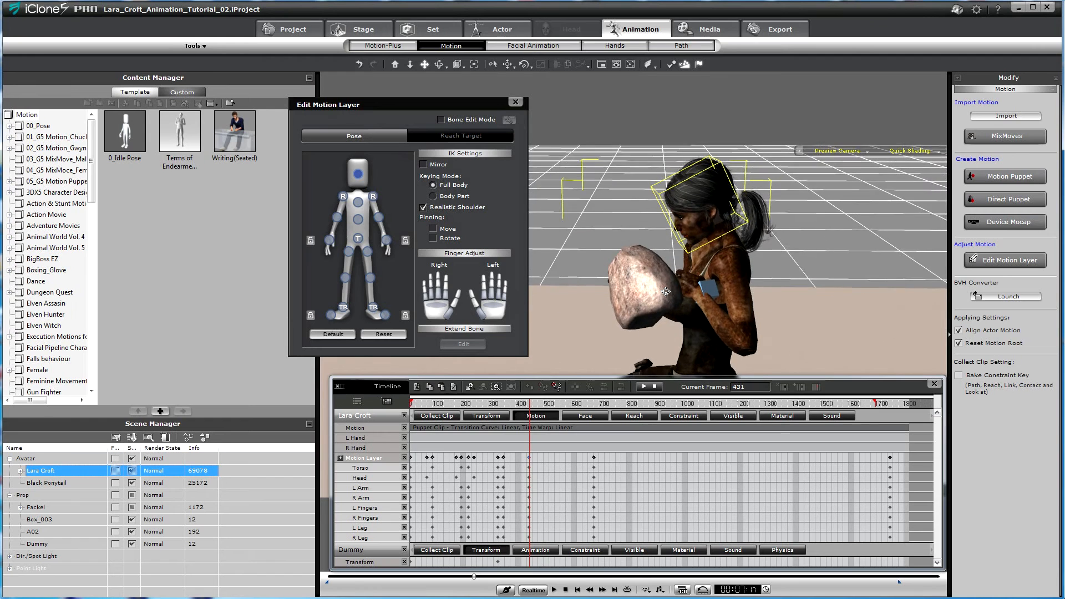
scroll(666, 292, up, 5)
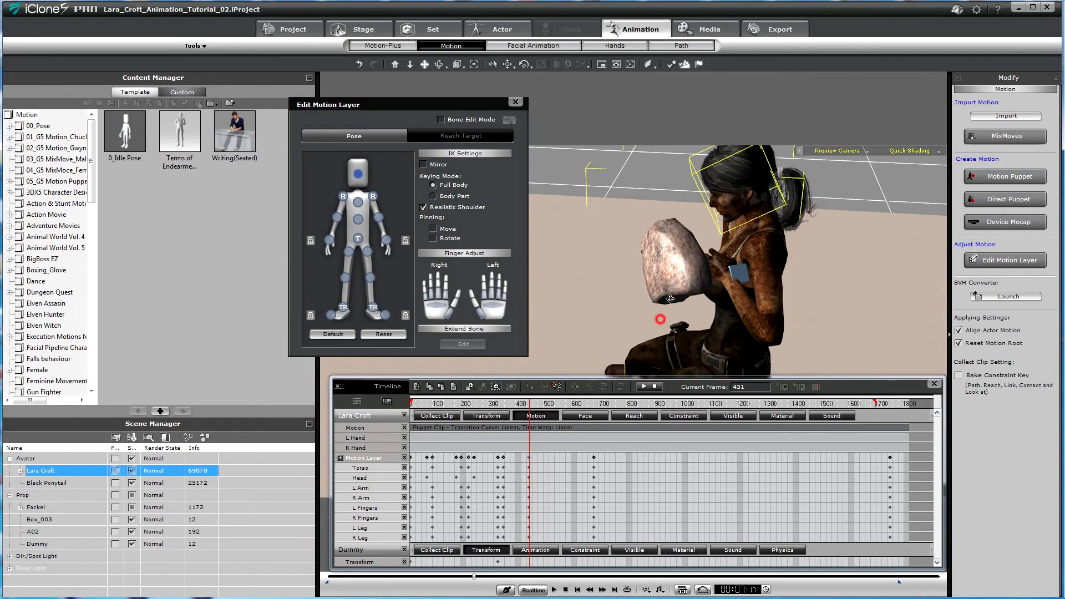
middle_drag(670, 299, 678, 270)
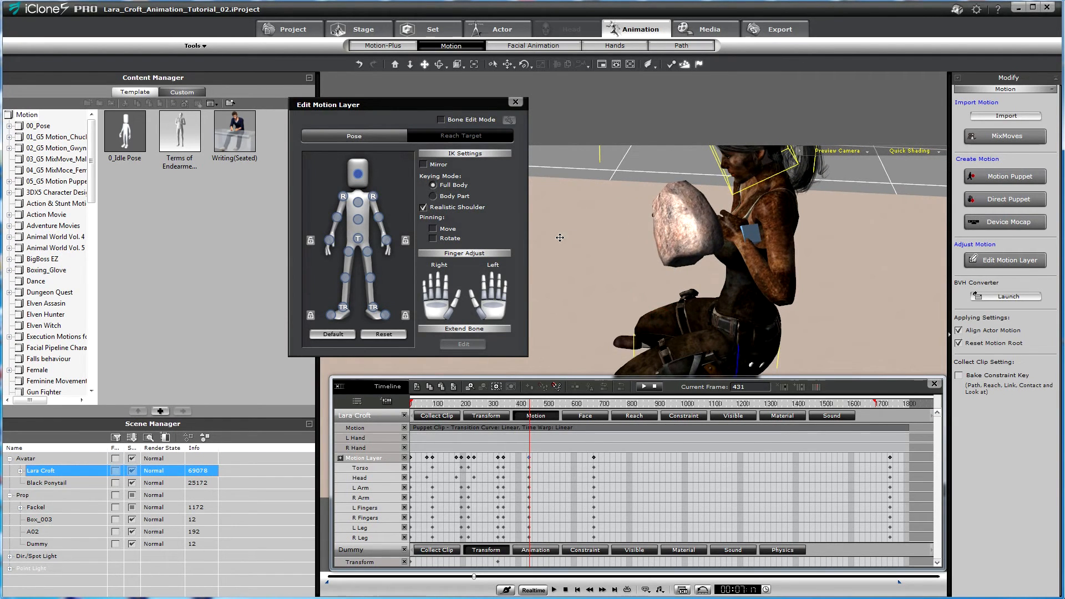
click(455, 138)
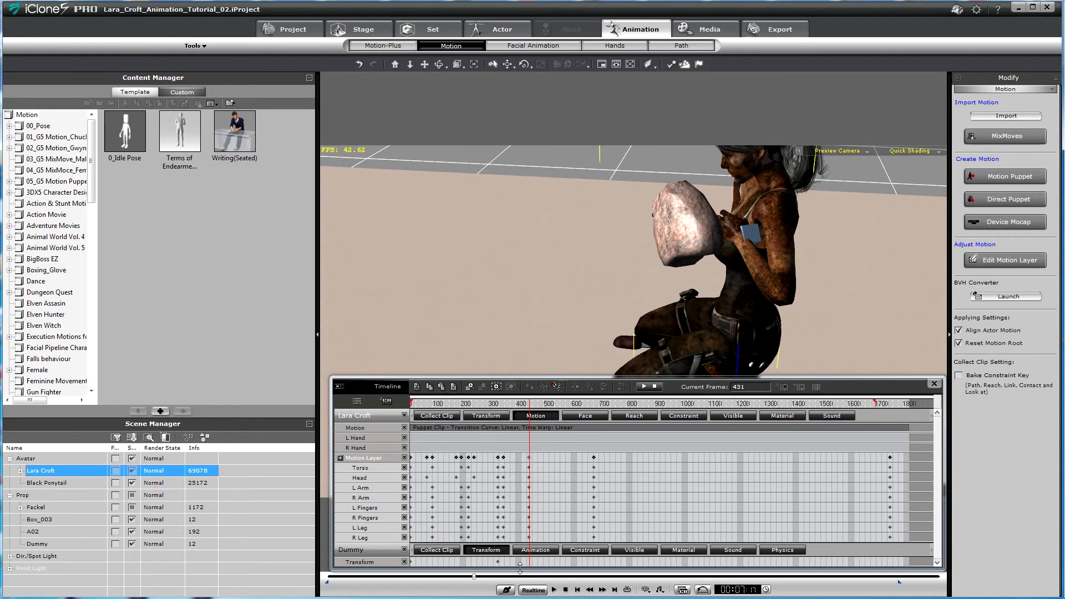
- Add a Transform key for the Dummy at frame 339, where Lara grips the stone on the ground
click(508, 404)
right_drag(713, 303, 660, 246)
mouse_move(676, 288)
right_down()
mouse_move(693, 287)
mouse_move(678, 294)
right_up()
drag(678, 294, 675, 297)
drag(507, 404, 504, 406)
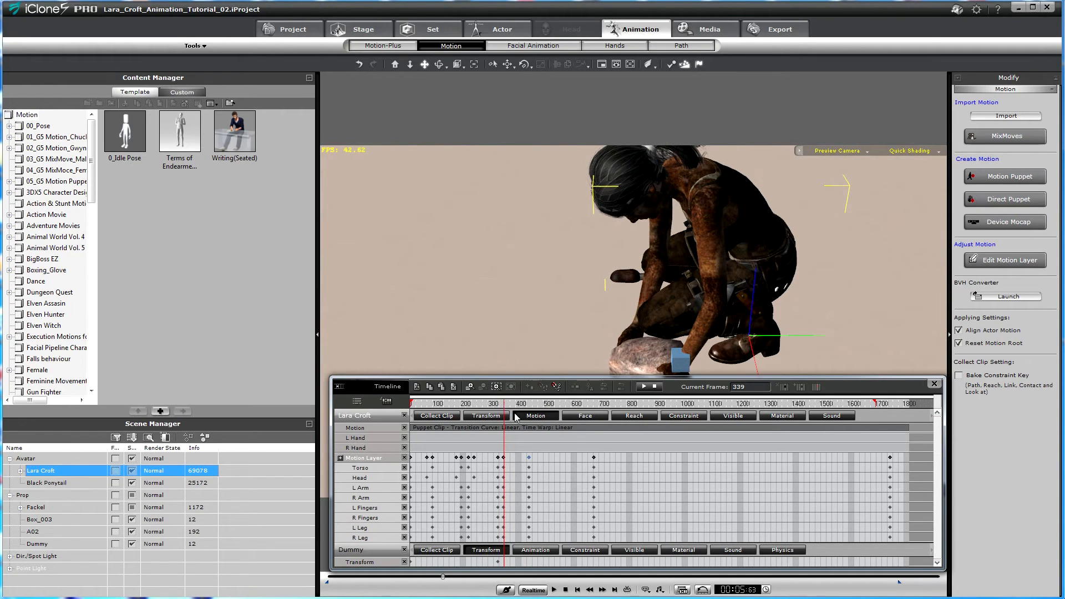
click(348, 562)
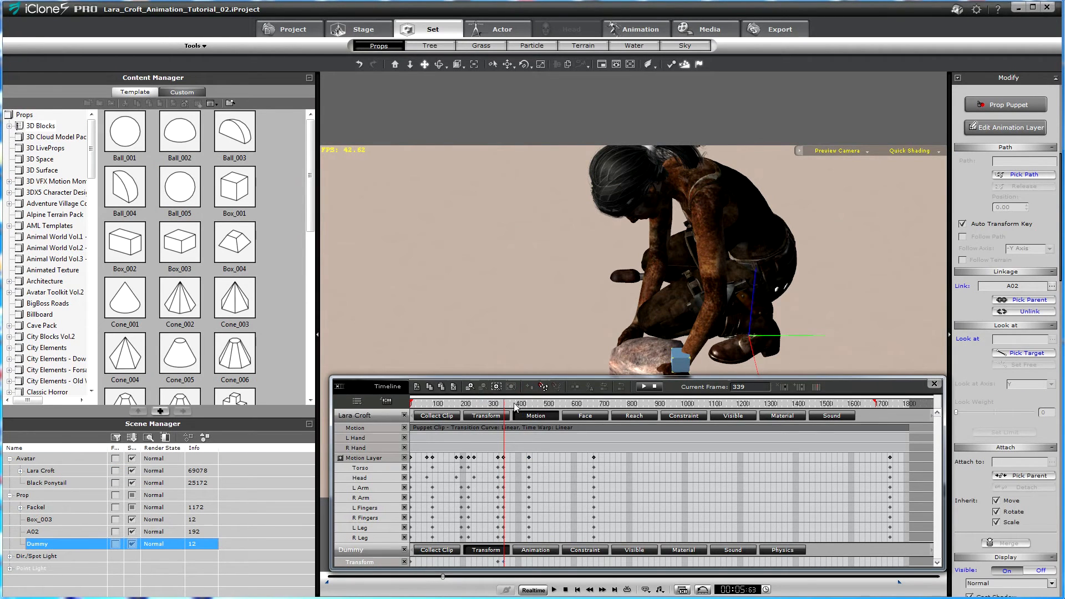
- Move the Dummy at frame 431 so that Lara's left hand reaches the side of the raised stone
drag(515, 406, 530, 407)
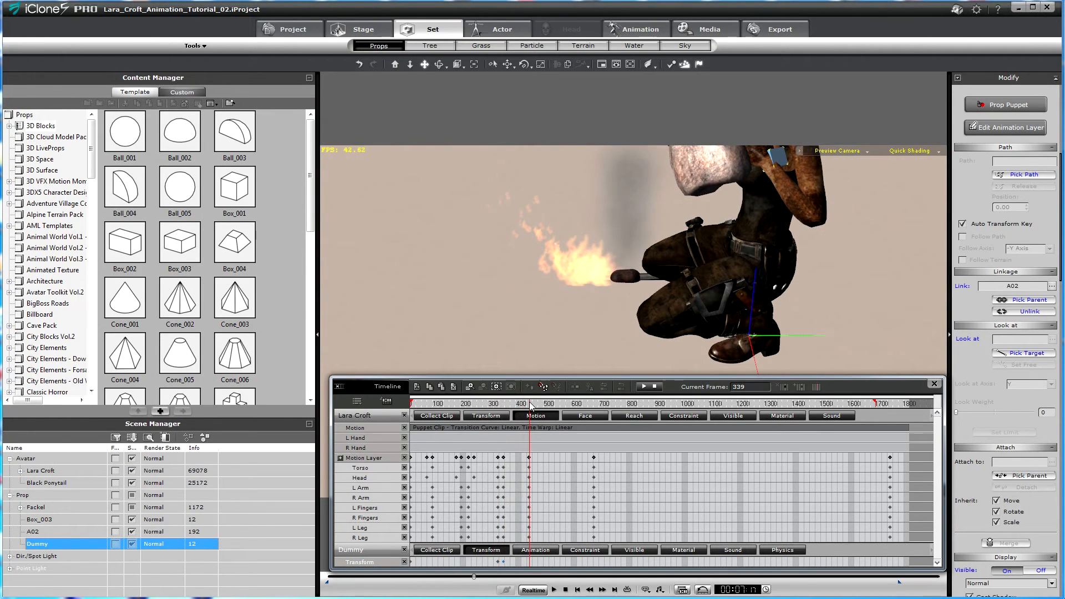
click(530, 386)
drag(737, 221, 617, 268)
right_drag(617, 268, 587, 265)
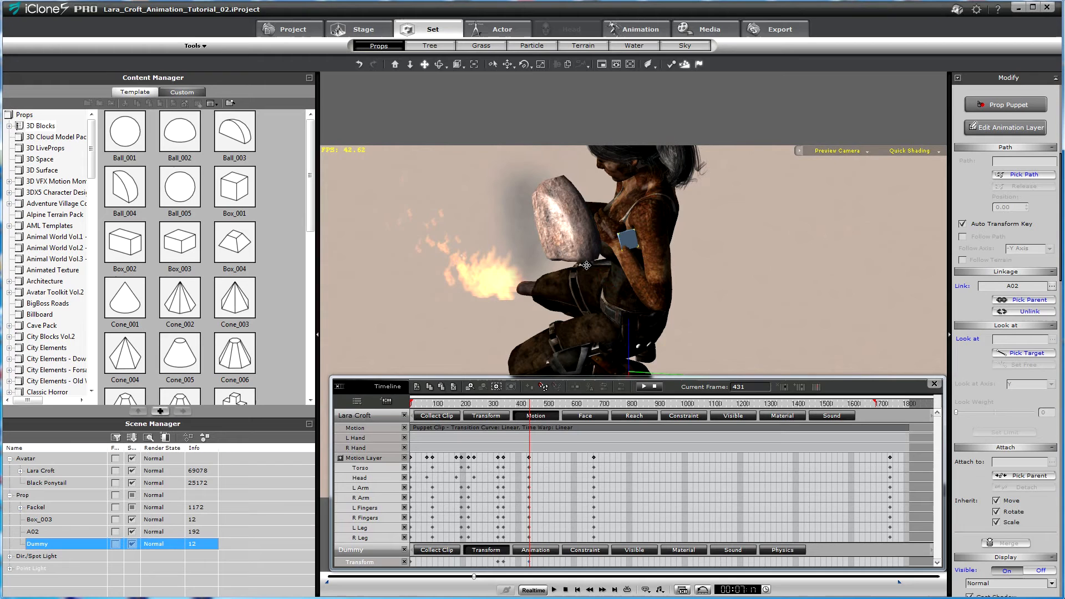
key(w)
key(e)
key(w)
drag(635, 257, 613, 272)
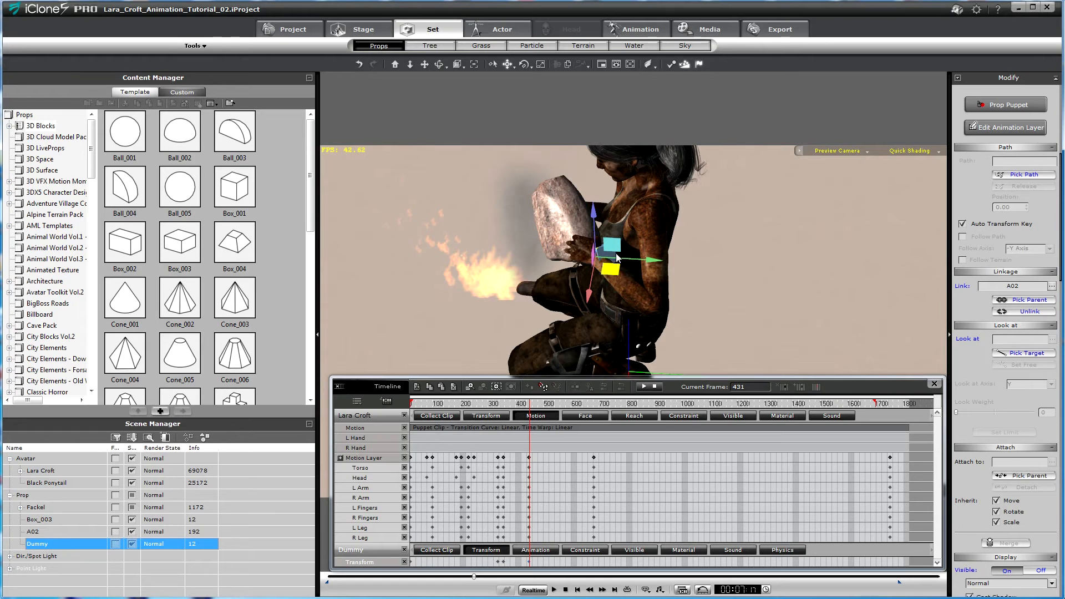
drag(592, 214, 592, 208)
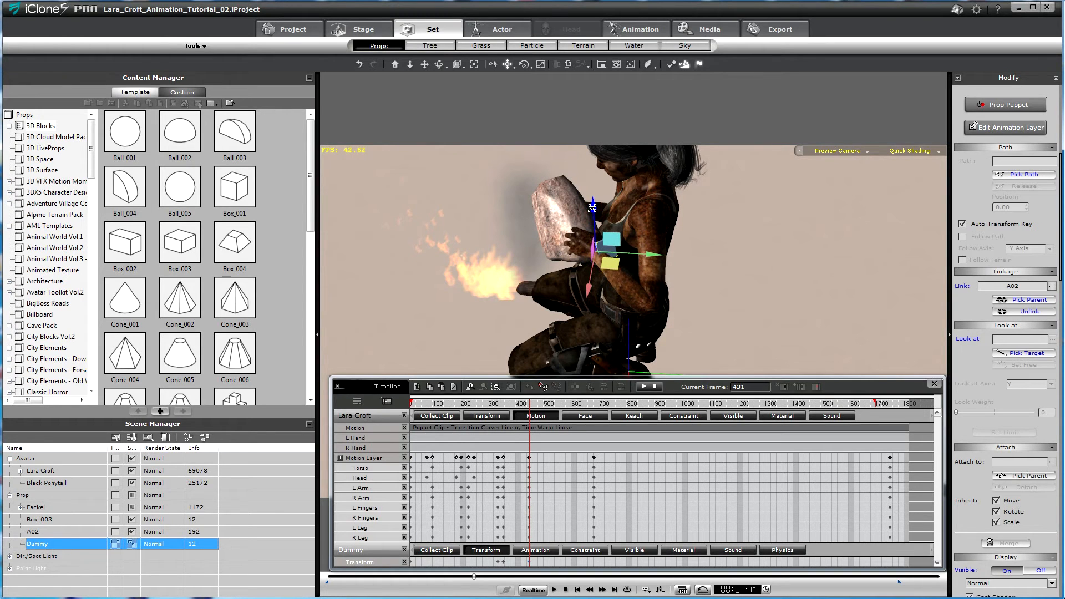
key(x)
right_drag(754, 191, 668, 315)
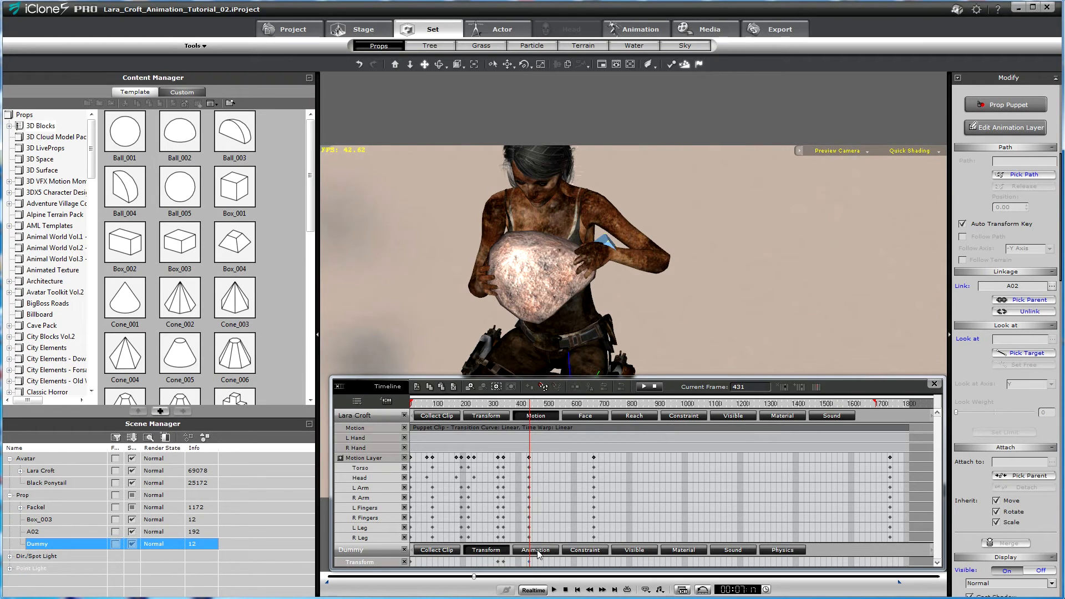
drag(499, 404, 531, 407)
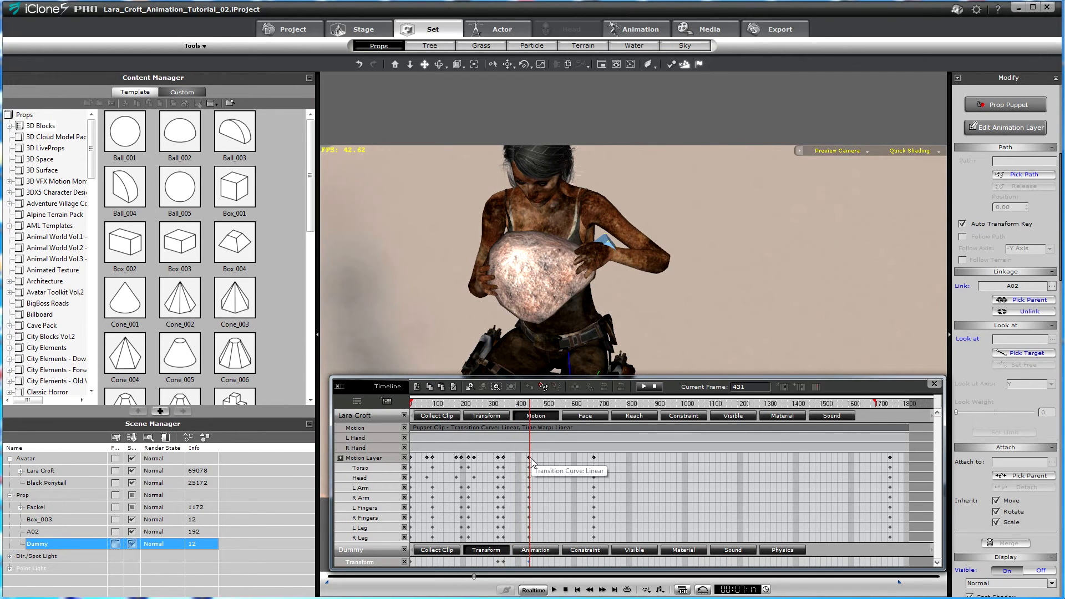
click(531, 459)
click(572, 457)
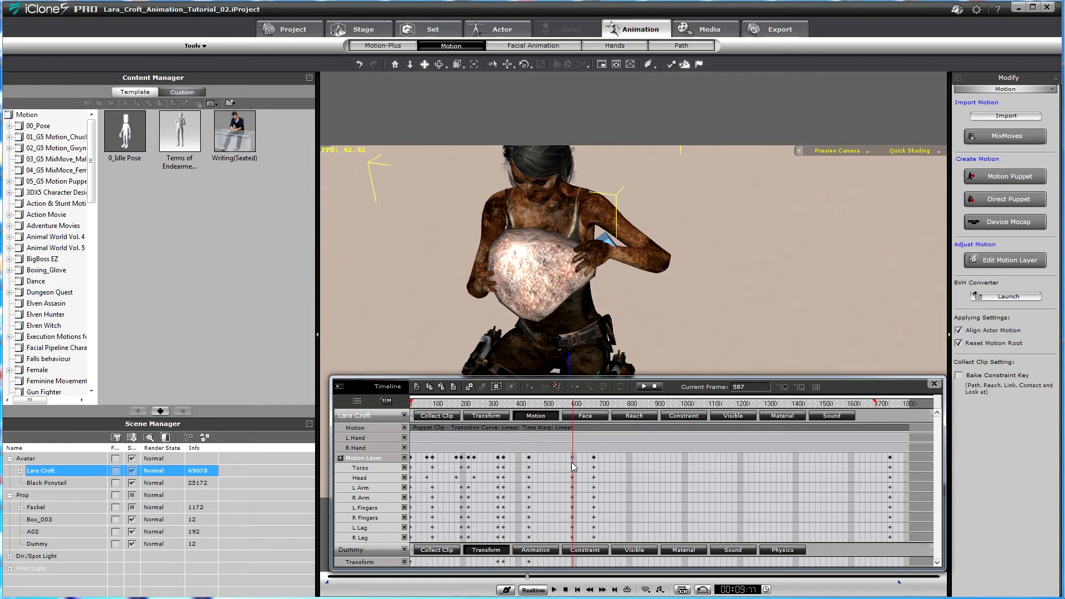
drag(532, 405, 531, 408)
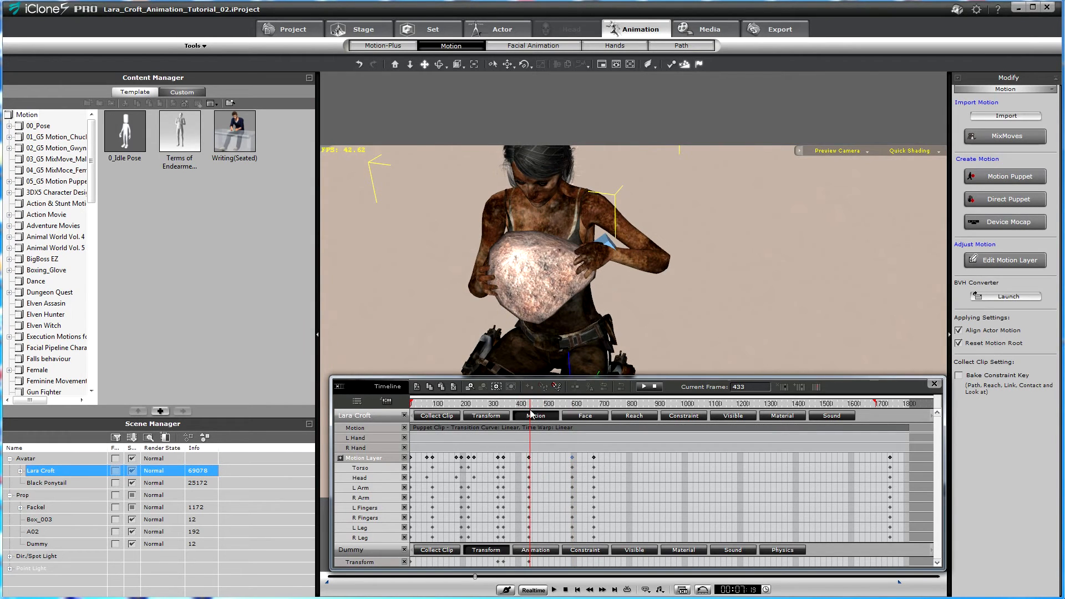
double_click(572, 458)
key(Delete)
key(End)
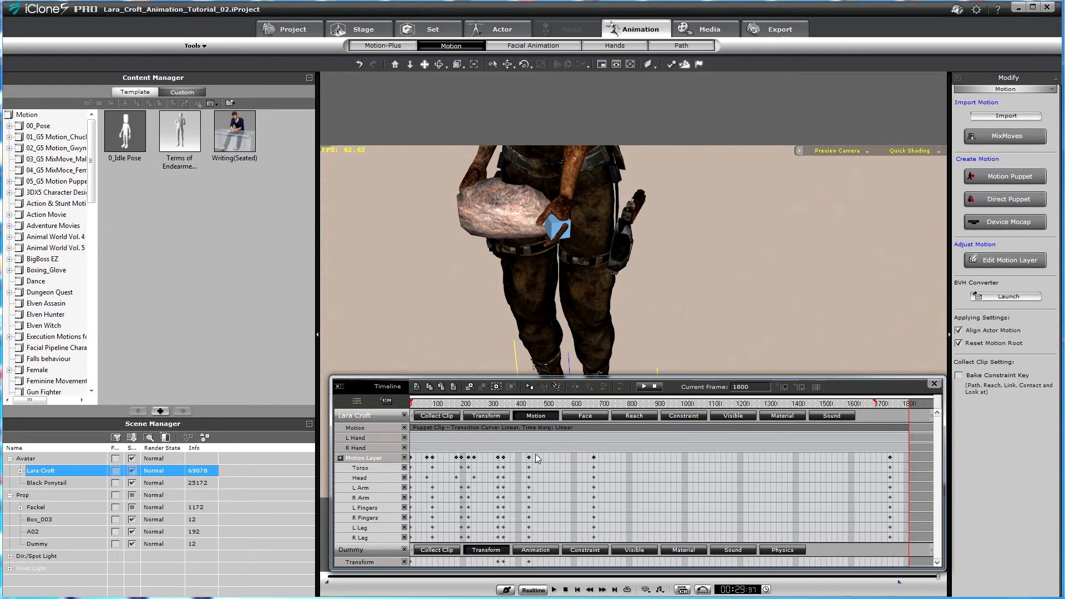
- Rotate Lara's left hand in the Motion Layer at frame 431 to align it with the stone's surface
double_click(530, 457)
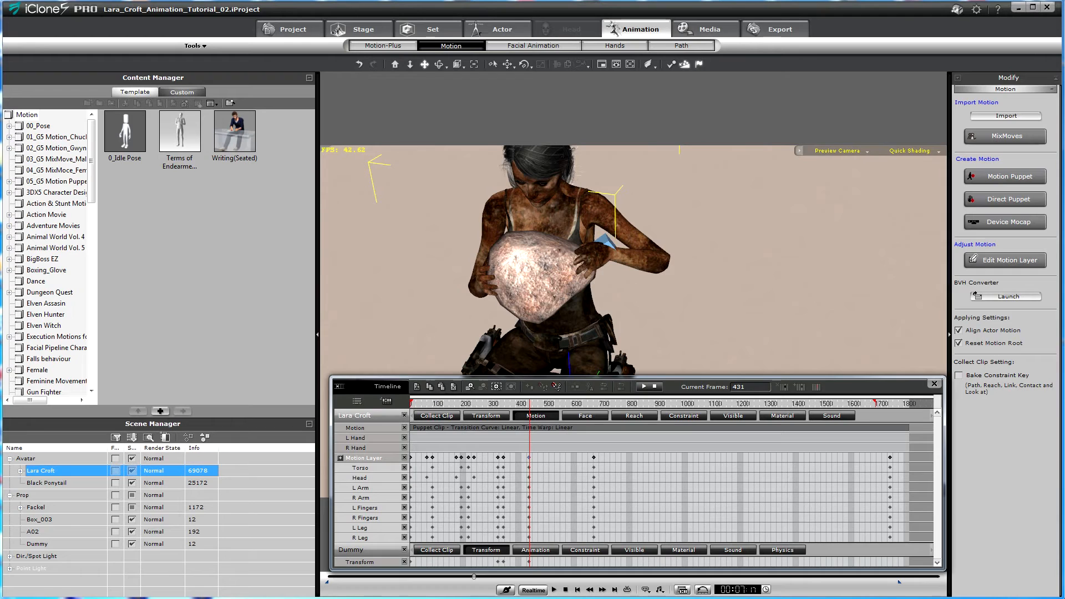
click(1015, 261)
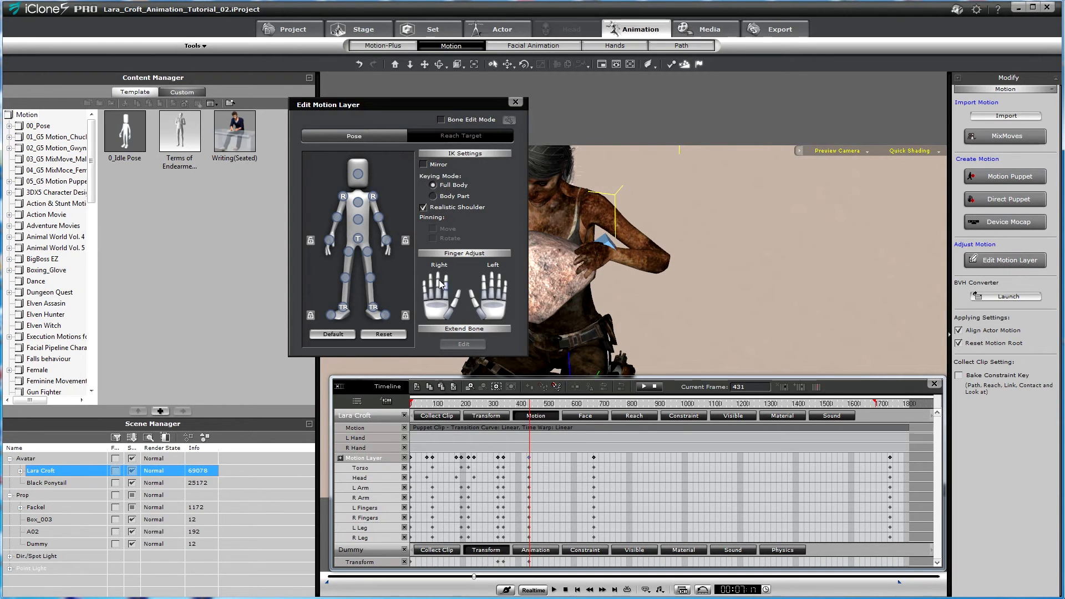
click(387, 241)
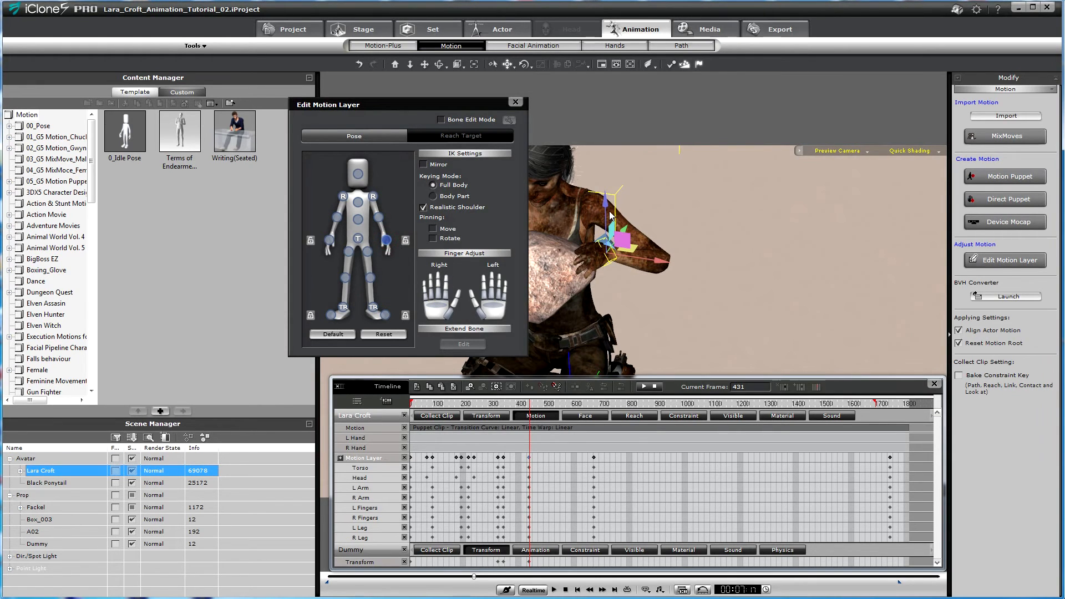
key(e)
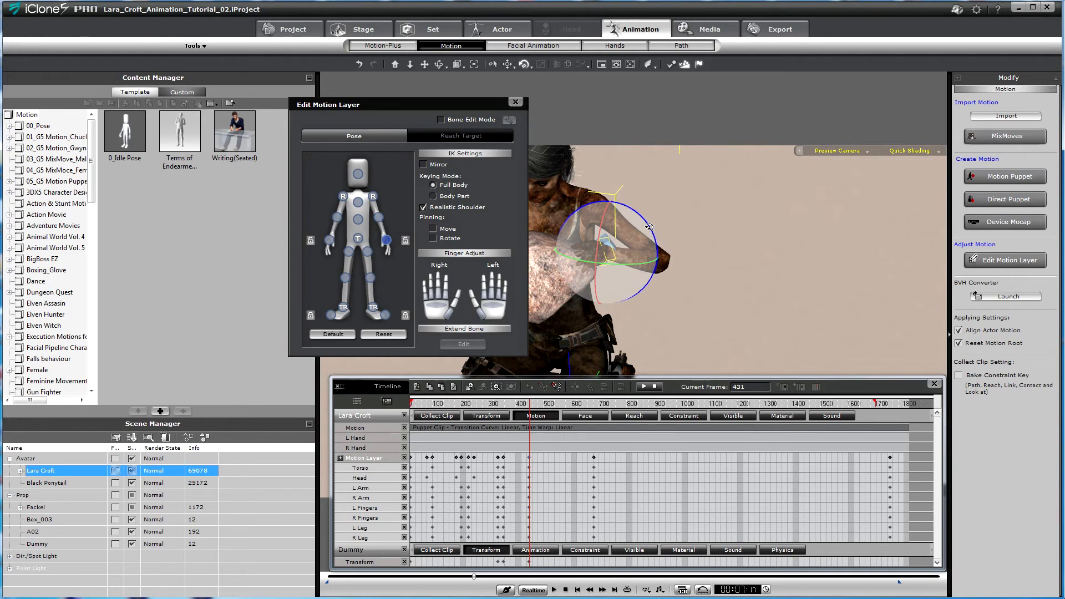
drag(644, 221, 640, 214)
drag(630, 256, 641, 275)
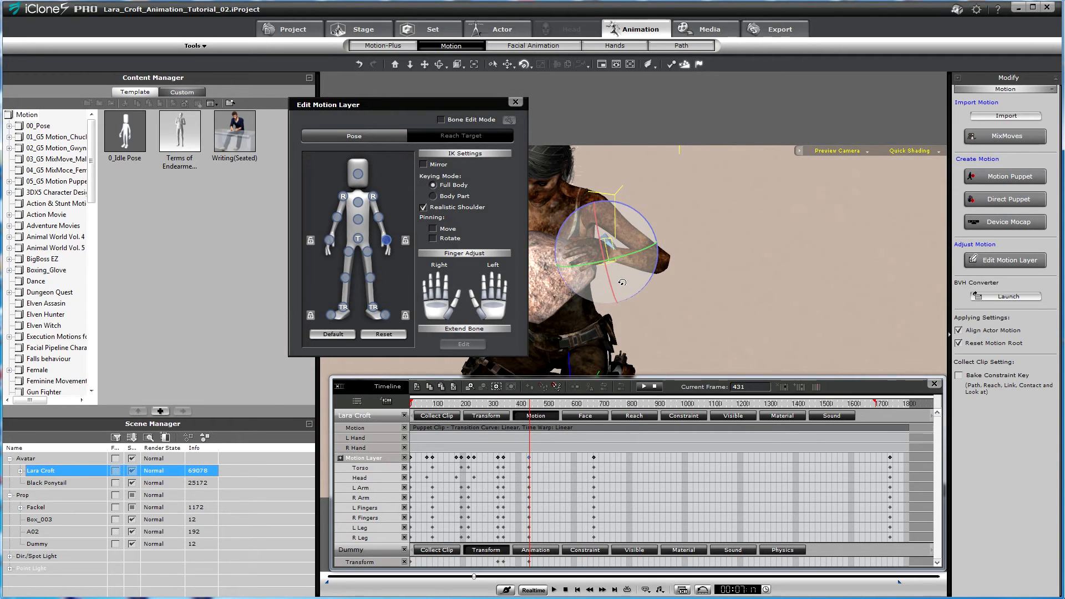
mouse_move(495, 288)
mouse_down()
mouse_move(498, 267)
mouse_move(504, 292)
mouse_up()
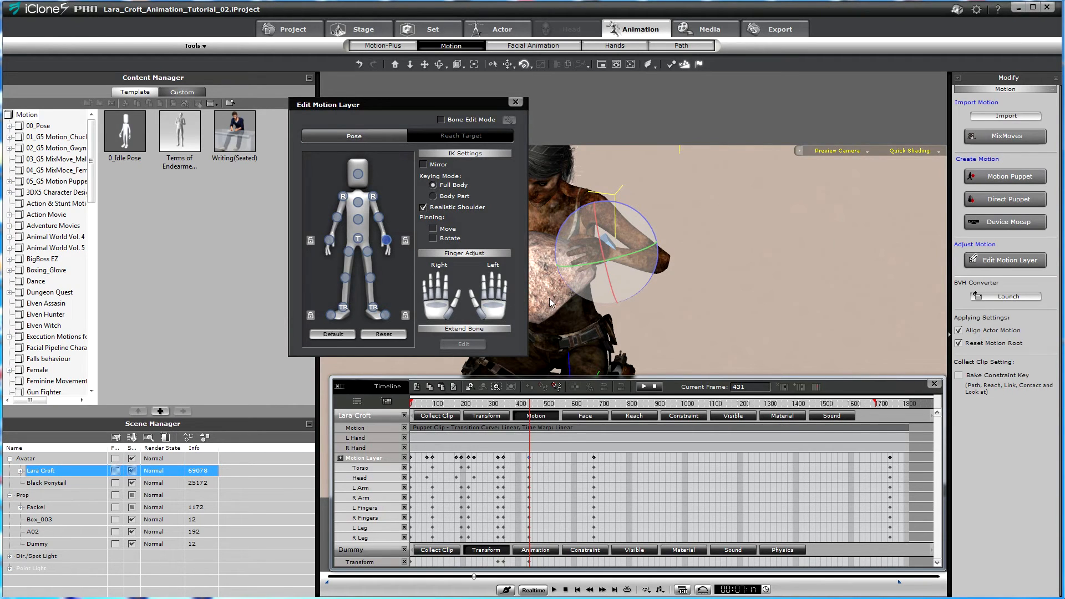
drag(579, 268, 584, 265)
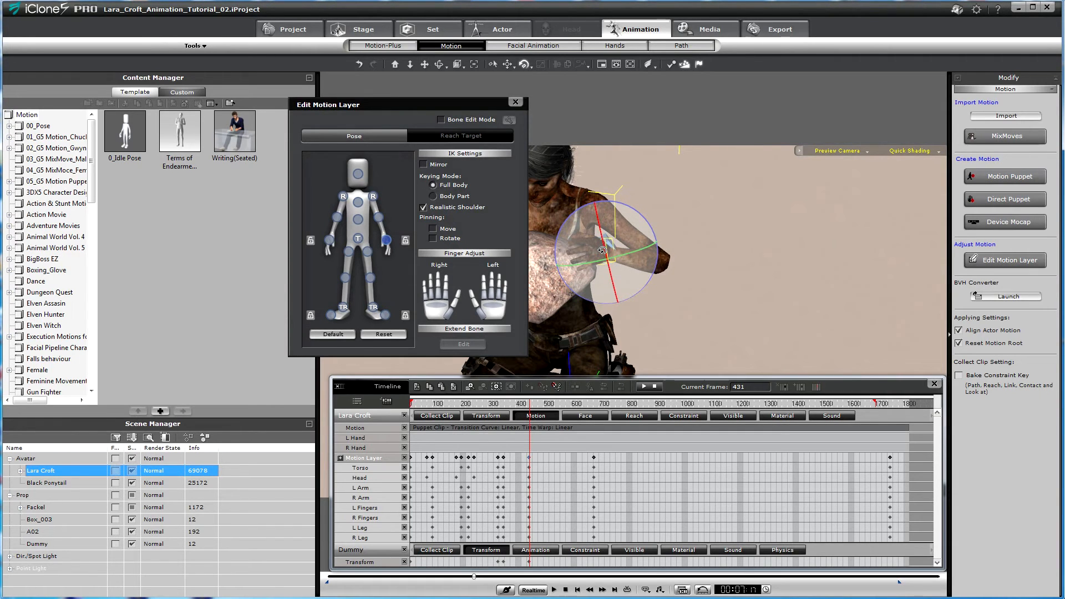
- Rotate Lara's right hand at frame 431 to fit its grip against the opposite side of the stone
click(560, 234)
drag(560, 234, 693, 269)
right_drag(694, 270, 811, 288)
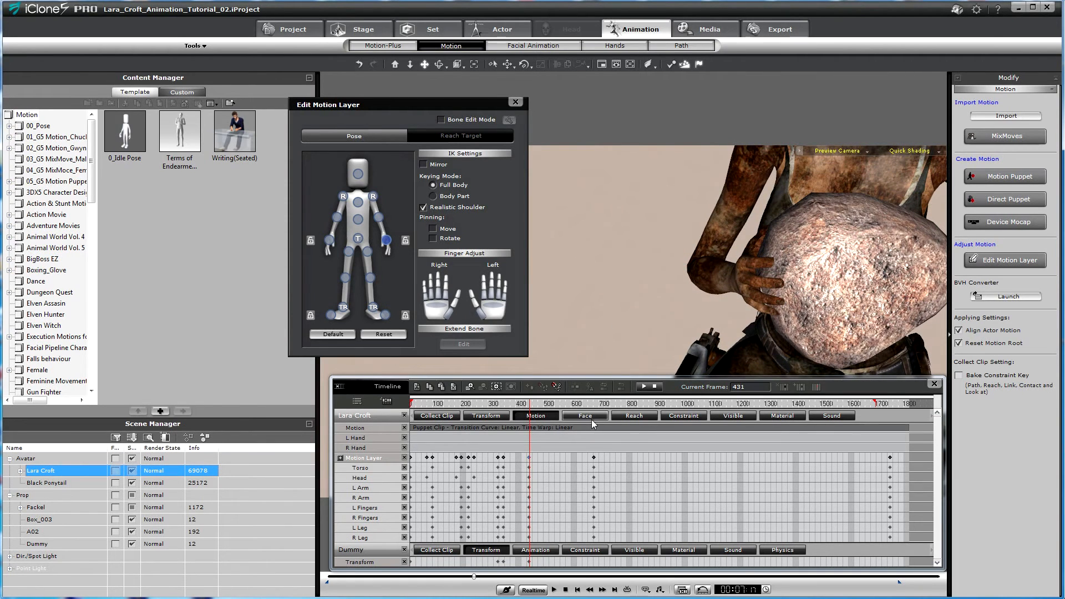
click(329, 241)
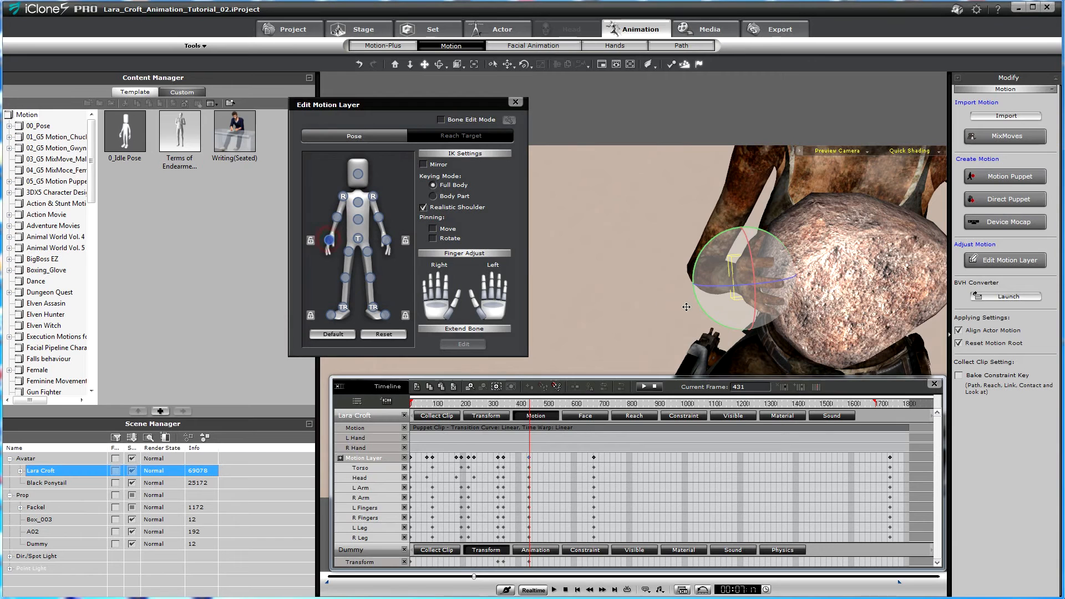
drag(731, 289, 728, 287)
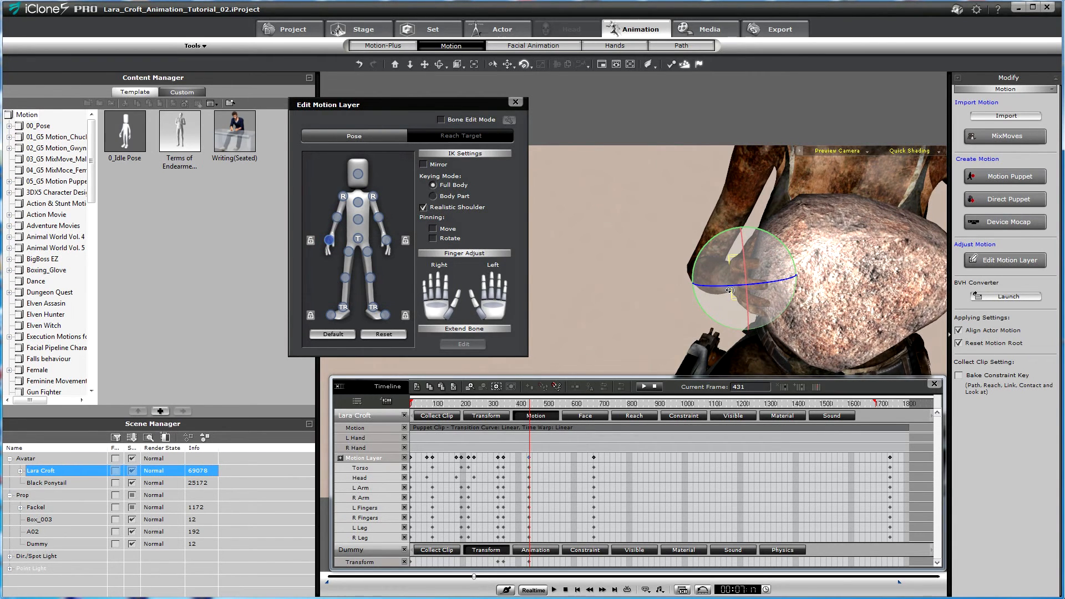
key(w)
right_drag(819, 308, 865, 252)
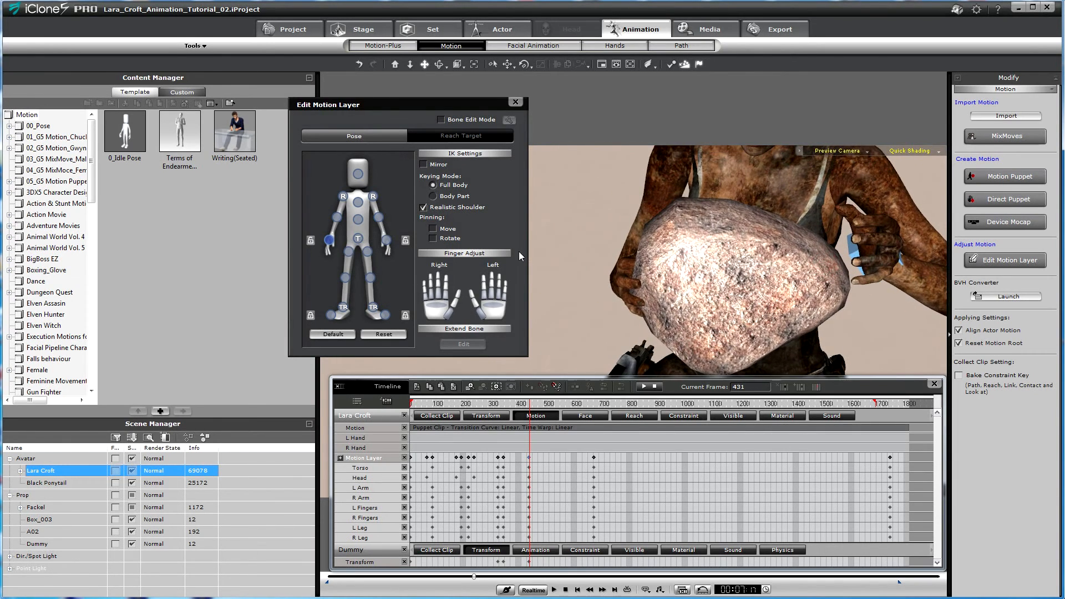
key(e)
drag(643, 232, 674, 249)
drag(650, 285, 650, 284)
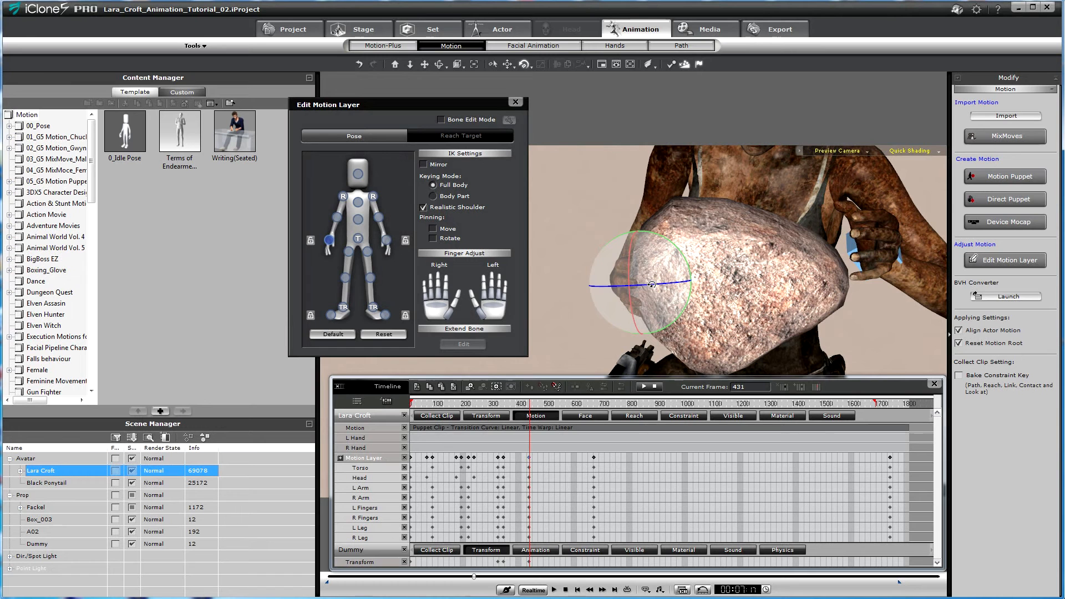
- Reposition the Dummy at frame 431 to bring Lara's left hand closer against the side of the raised stone
right_drag(716, 319, 666, 194)
right_drag(740, 247, 635, 262)
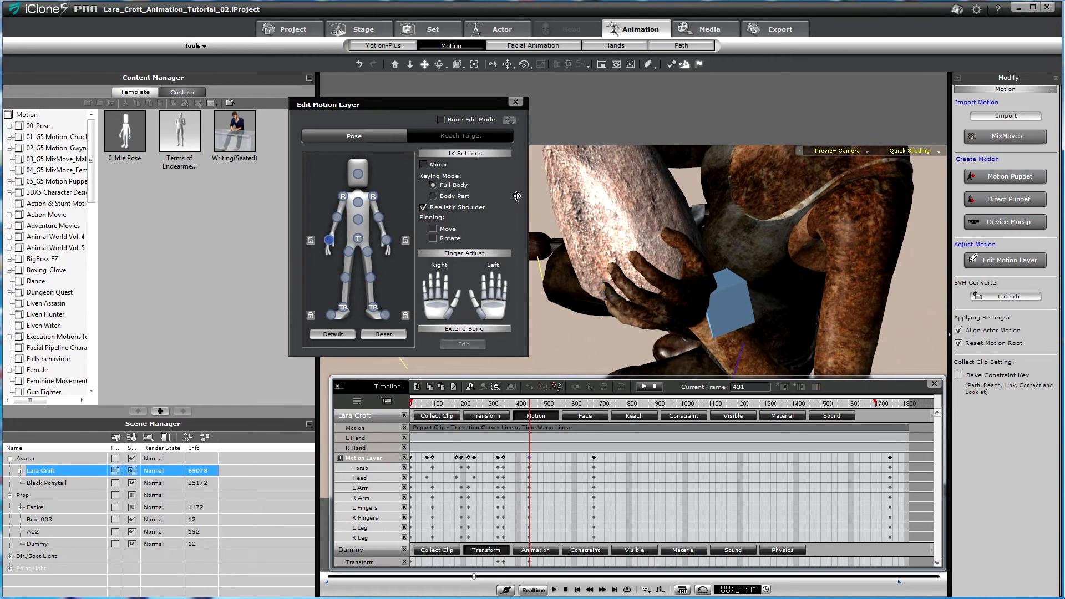
click(515, 102)
double_click(529, 562)
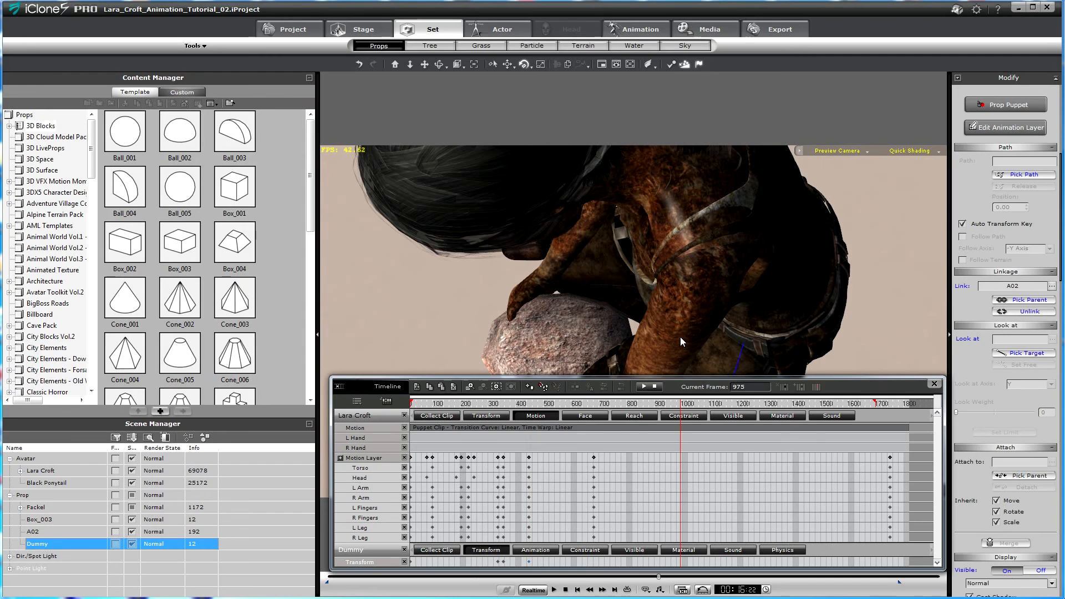
click(529, 562)
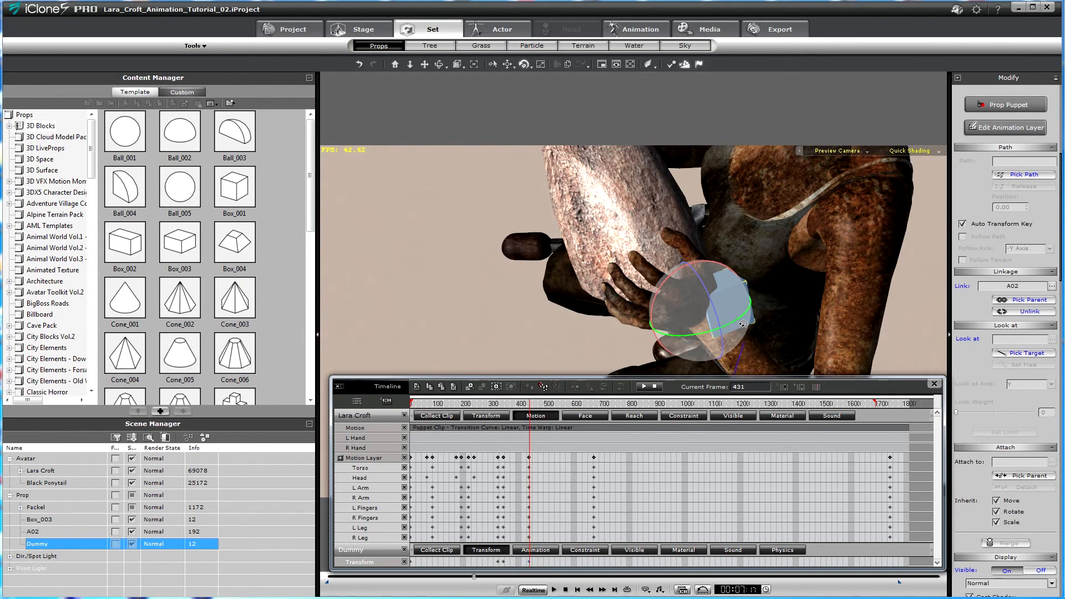
key(w)
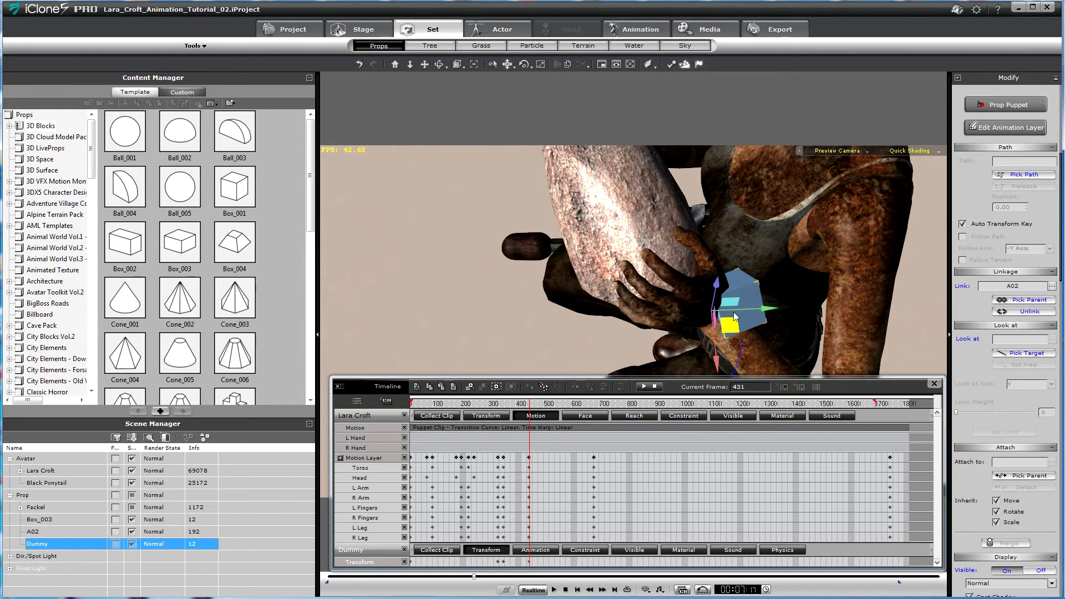
drag(716, 288, 710, 313)
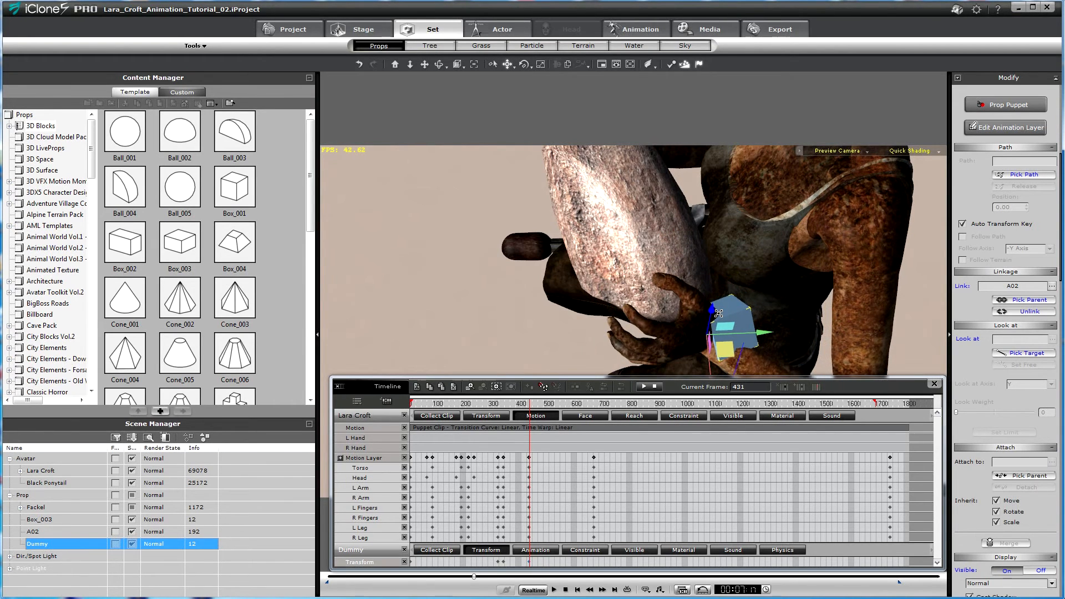
drag(726, 349, 738, 313)
drag(725, 266, 733, 280)
drag(775, 308, 781, 307)
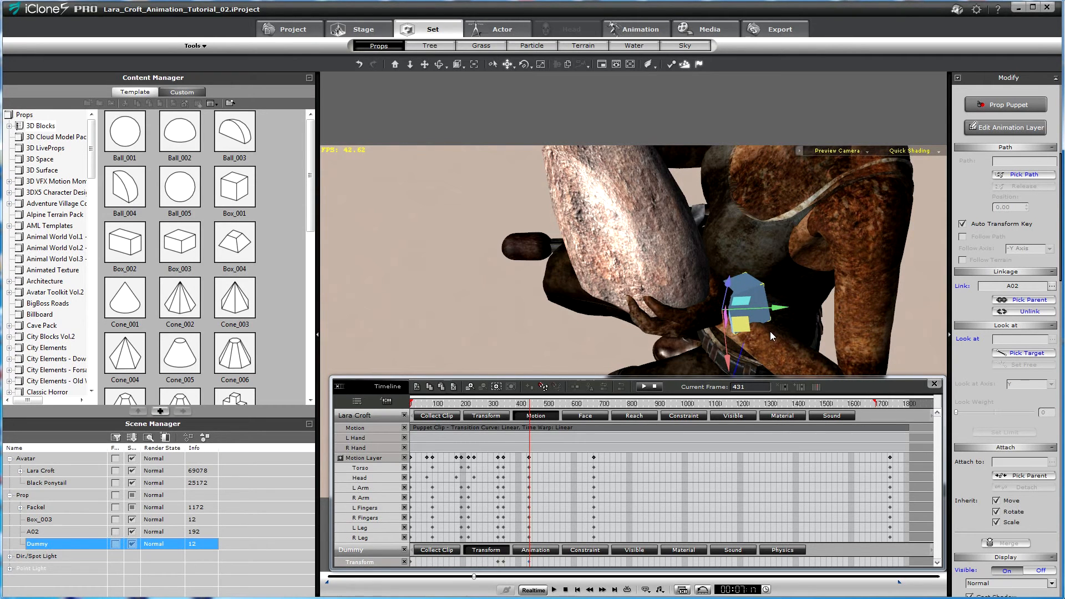
- Raise the Dummy slightly at frame 431 so that Lara's left palm sits higher on the stone
mouse_move(647, 261)
alt+right_down()
mouse_move(809, 138)
mouse_move(750, 255)
mouse_move(647, 266)
alt+right_up()
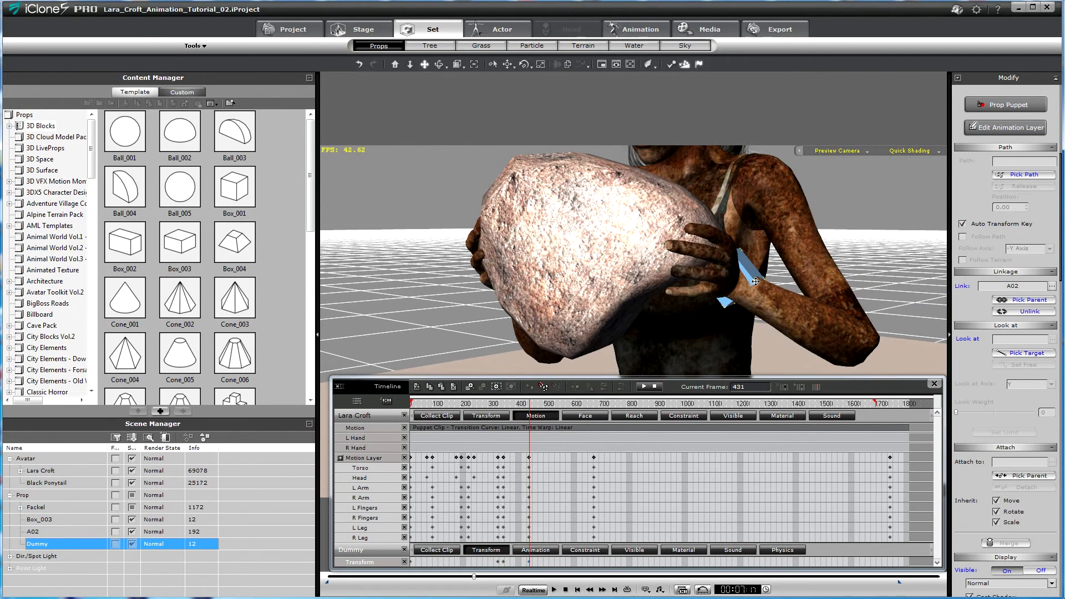
click(754, 258)
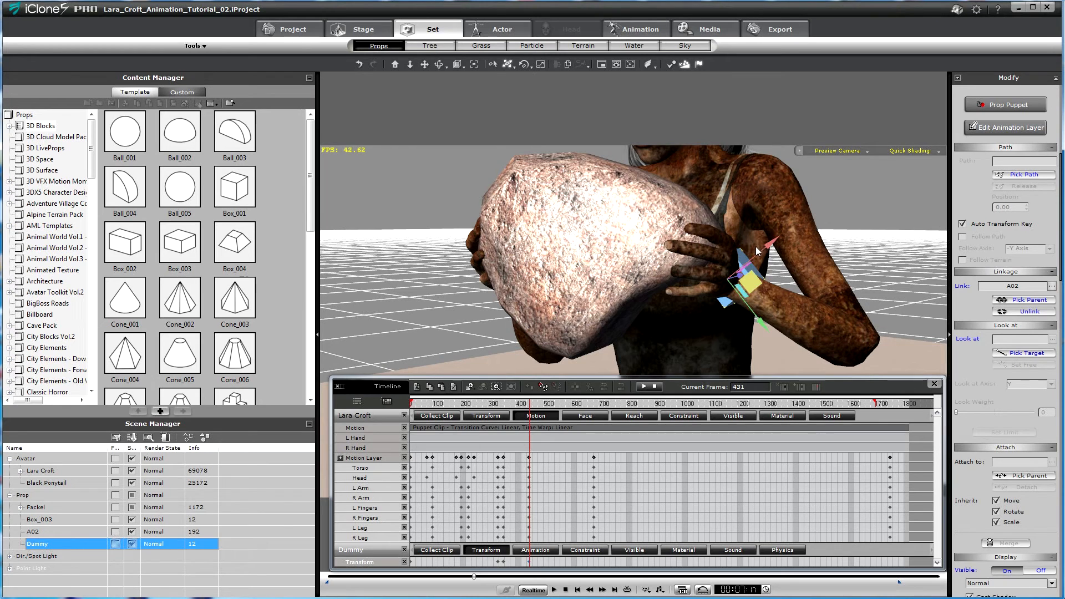
drag(730, 223, 729, 211)
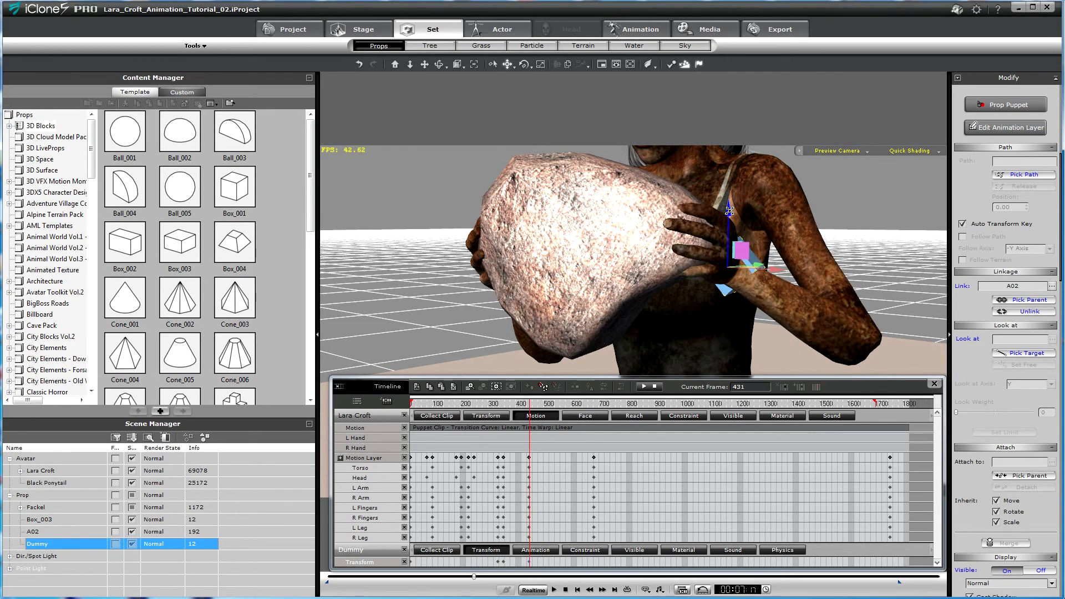
key(x)
right_drag(659, 290, 539, 284)
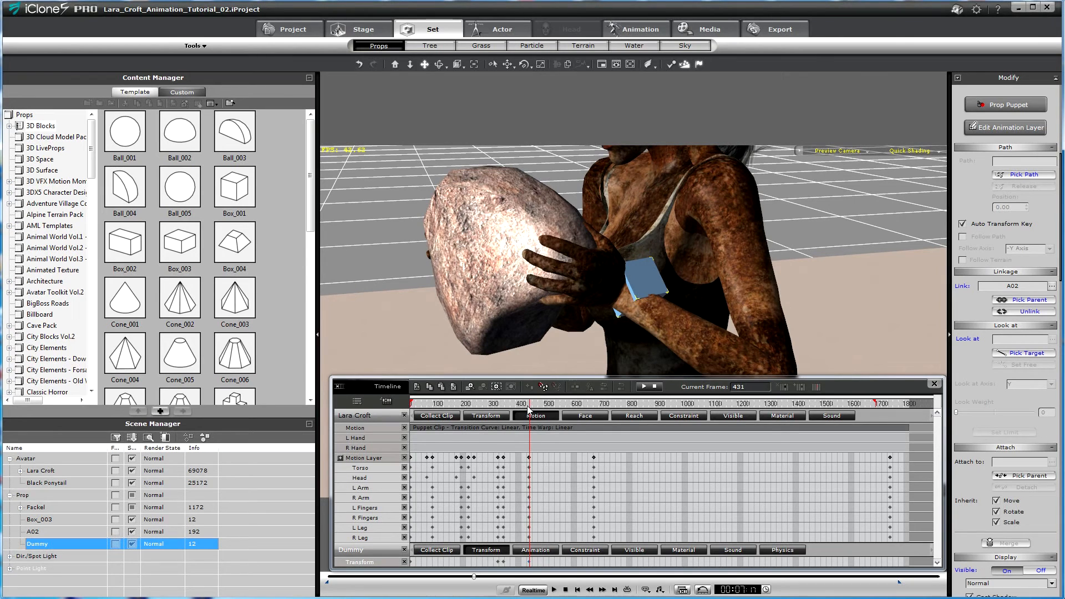
- Adjust the outer fingers of Lara's left hand in the Motion Layer at frame 431 to wrap around the stone
click(529, 458)
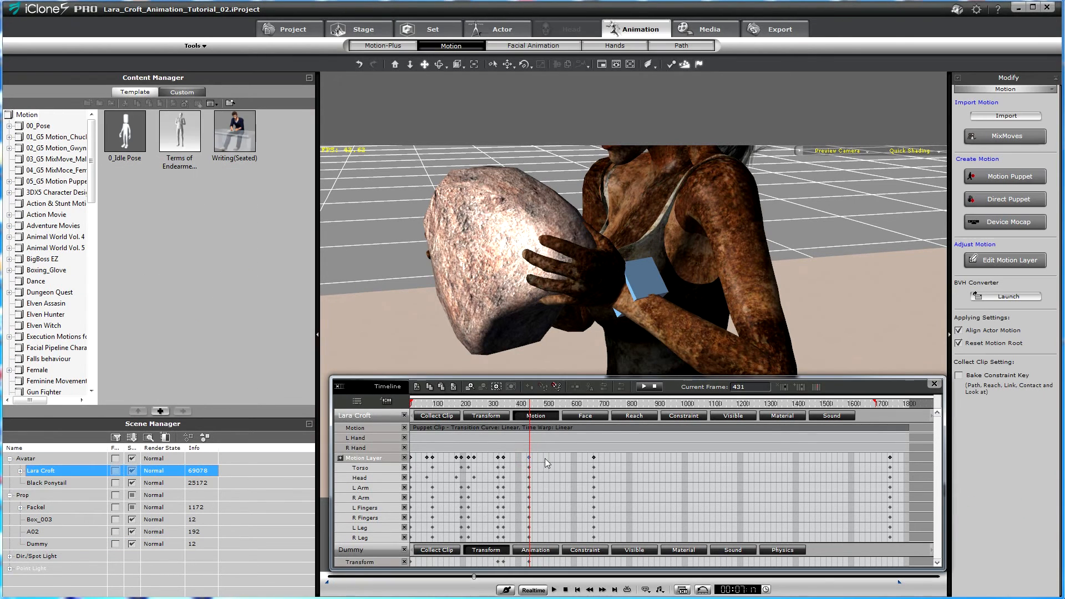
click(999, 260)
mouse_move(422, 111)
mouse_down()
mouse_move(394, 114)
mouse_move(407, 117)
mouse_up()
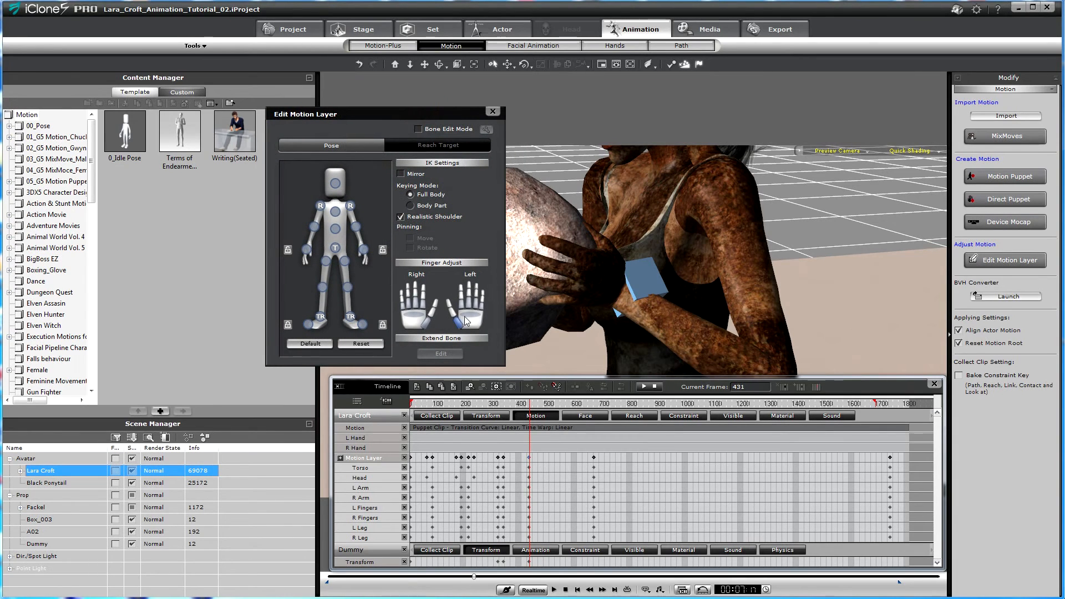
click(480, 305)
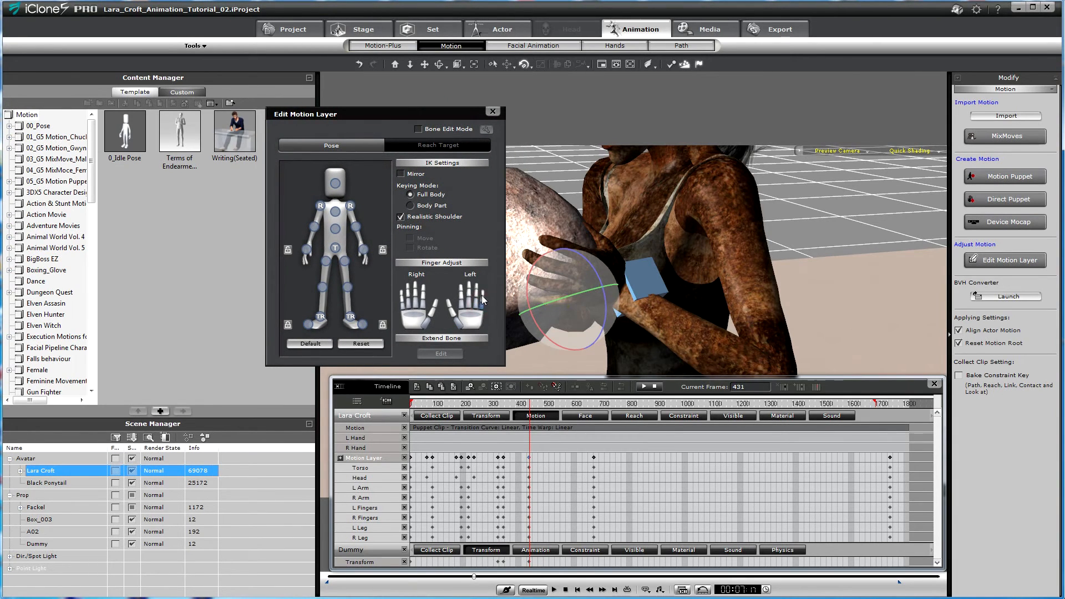
click(482, 294)
click(477, 296)
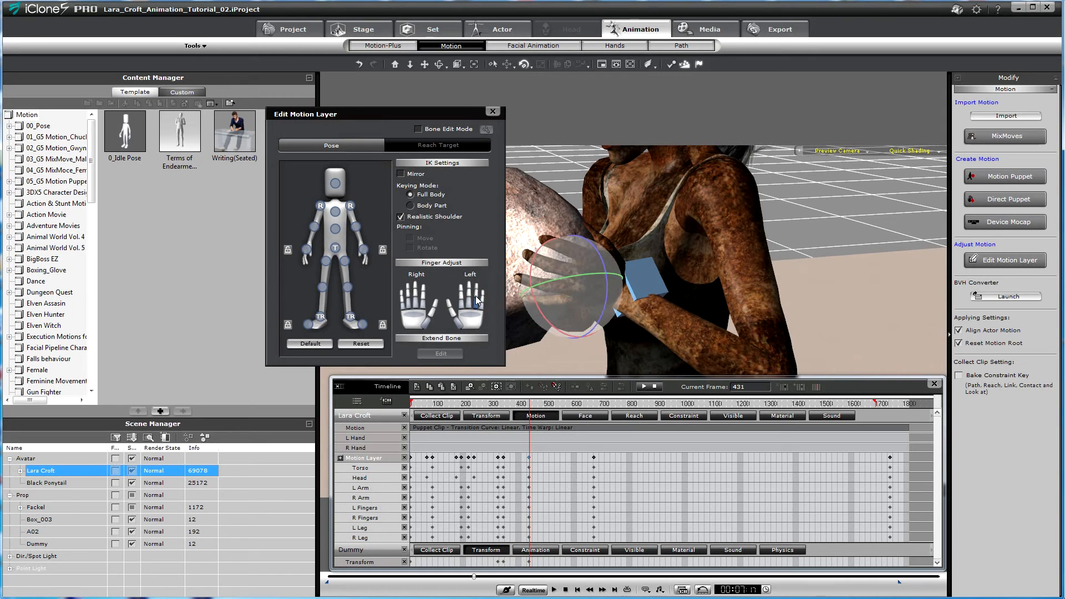
click(476, 301)
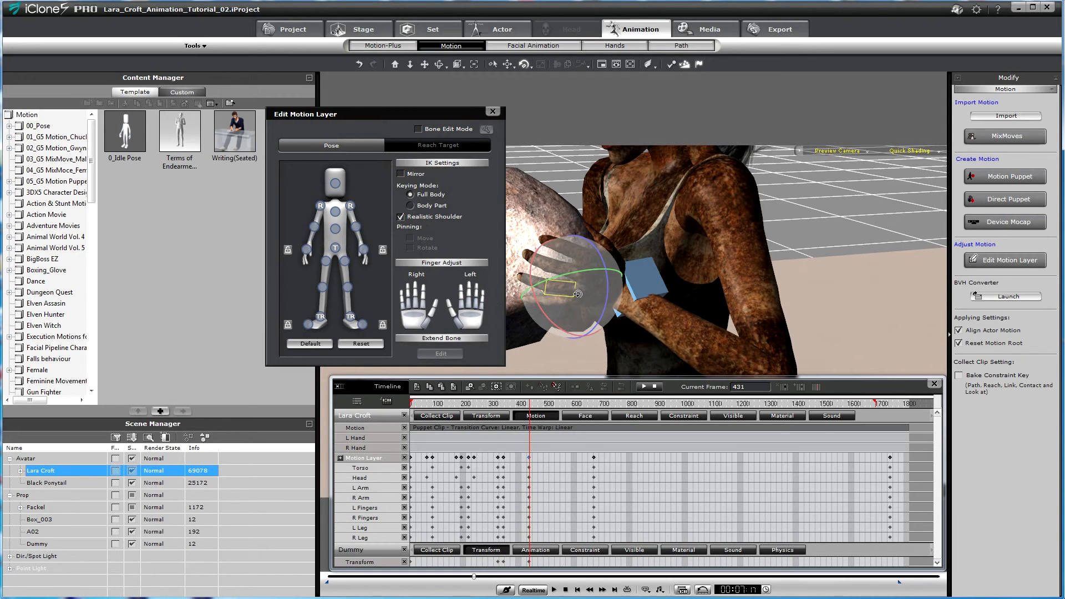
alt+right_drag(731, 235, 666, 239)
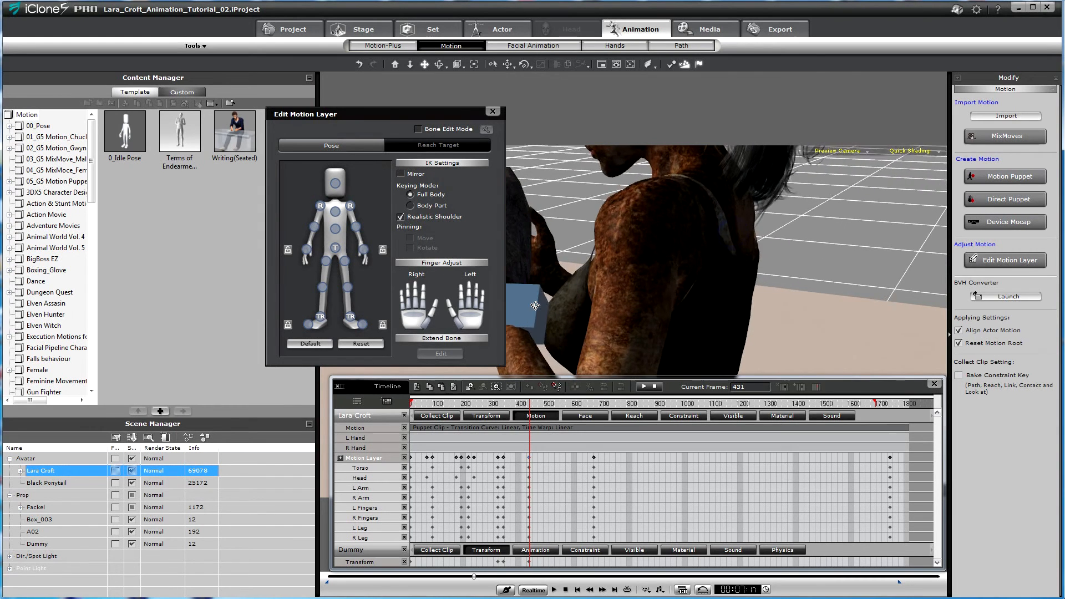
alt+drag(666, 244, 699, 272)
alt+right_drag(714, 280, 502, 323)
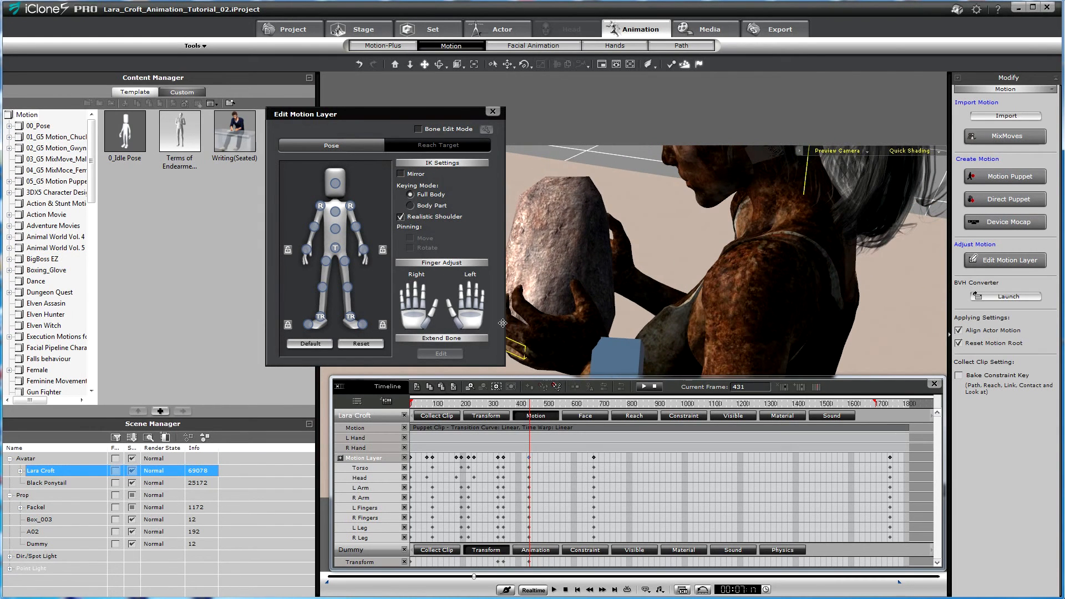
drag(630, 334, 640, 340)
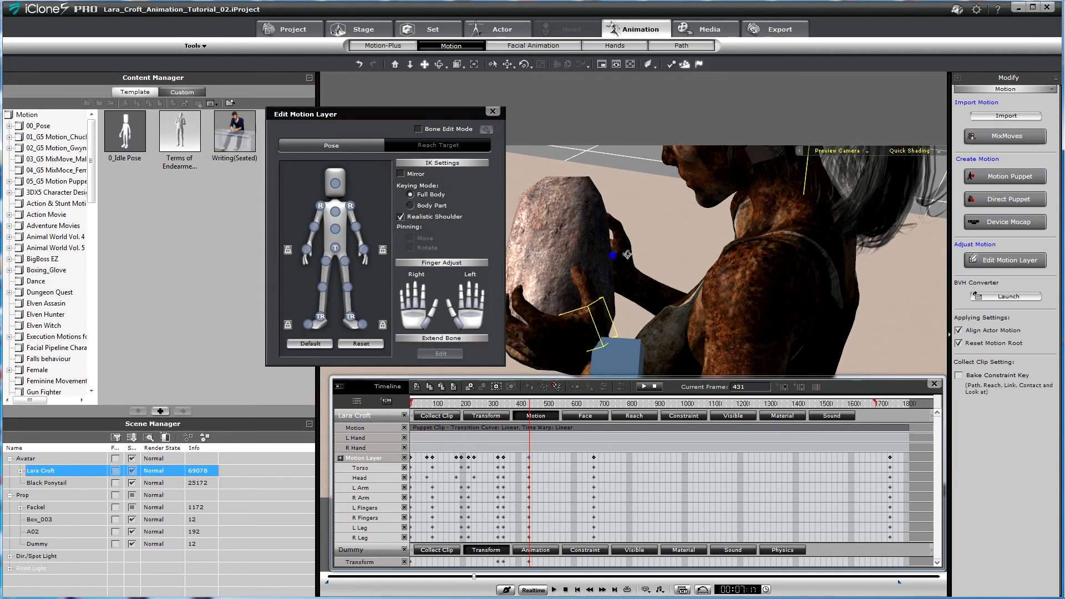
- Adjust the index finger of Lara's right hand at frame 431 to fit its grip on the stone
alt+right_drag(636, 280, 839, 285)
alt+right_drag(635, 273, 848, 237)
alt+right_drag(744, 271, 793, 260)
alt+drag(759, 261, 836, 263)
mouse_move(790, 275)
alt+right_down()
mouse_move(844, 256)
mouse_move(833, 244)
alt+right_up()
click(423, 303)
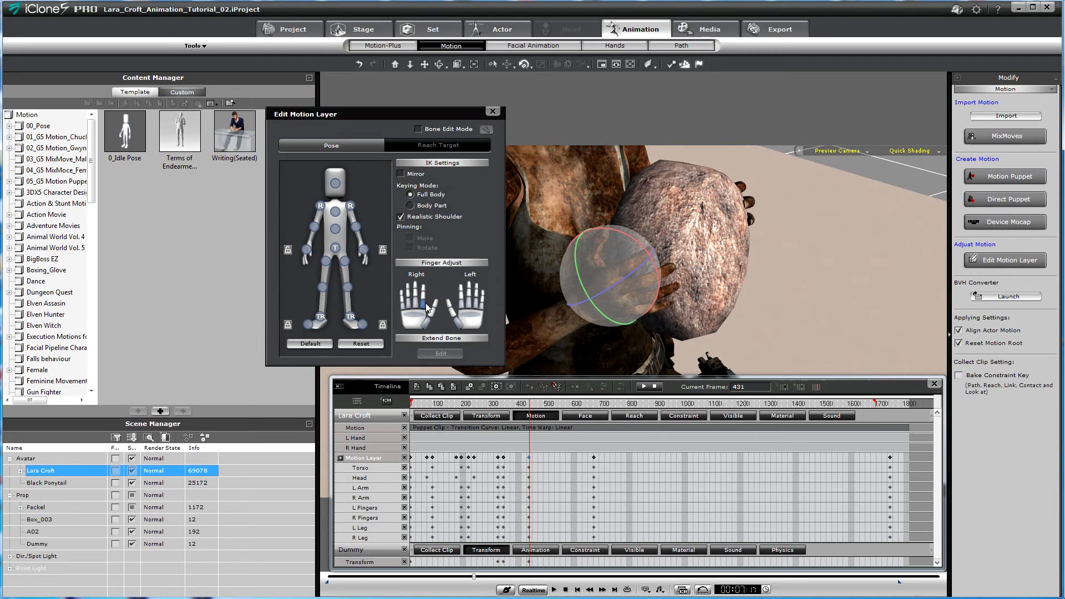
click(426, 299)
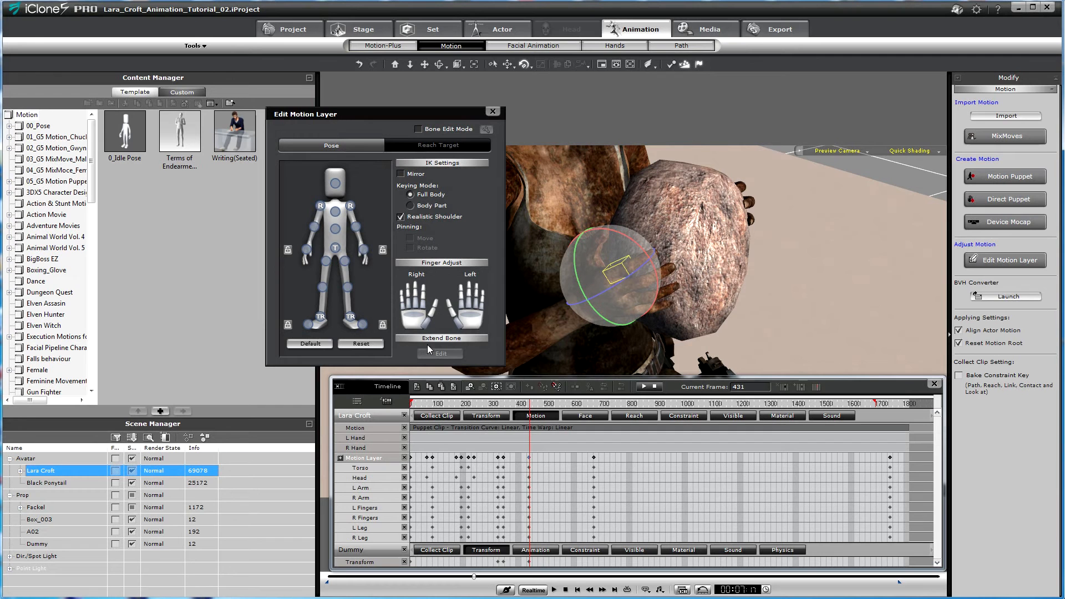
- Apply the Ease In & Out transition curve to all of Lara's Motion Layer keys except the last one
alt+right_drag(808, 245, 658, 284)
alt+drag(702, 298, 662, 275)
scroll(710, 285, down, 5)
right_drag(662, 276, 670, 275)
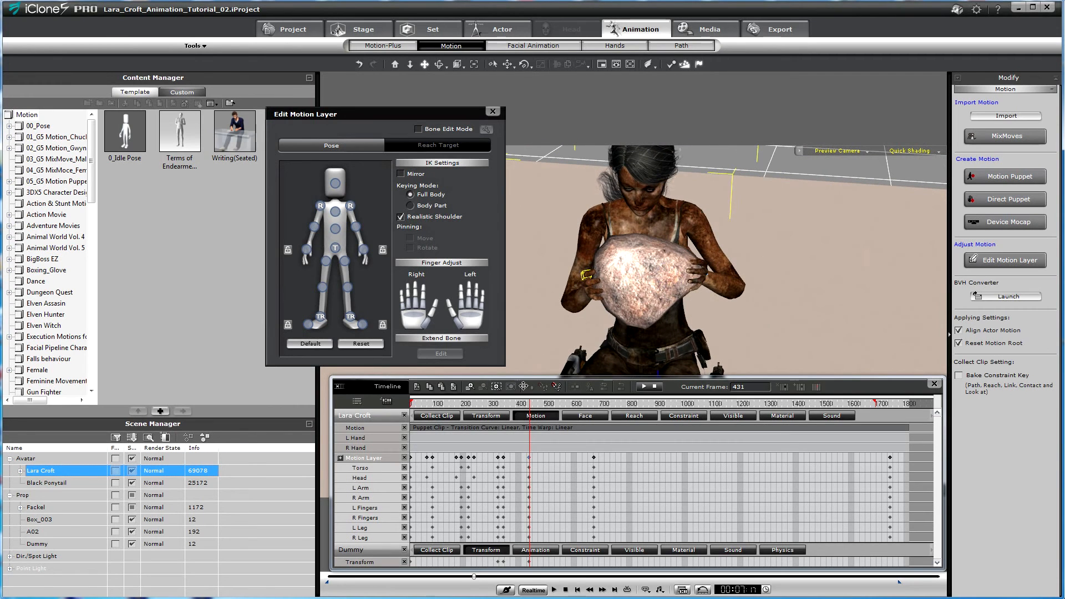
drag(537, 458, 497, 458)
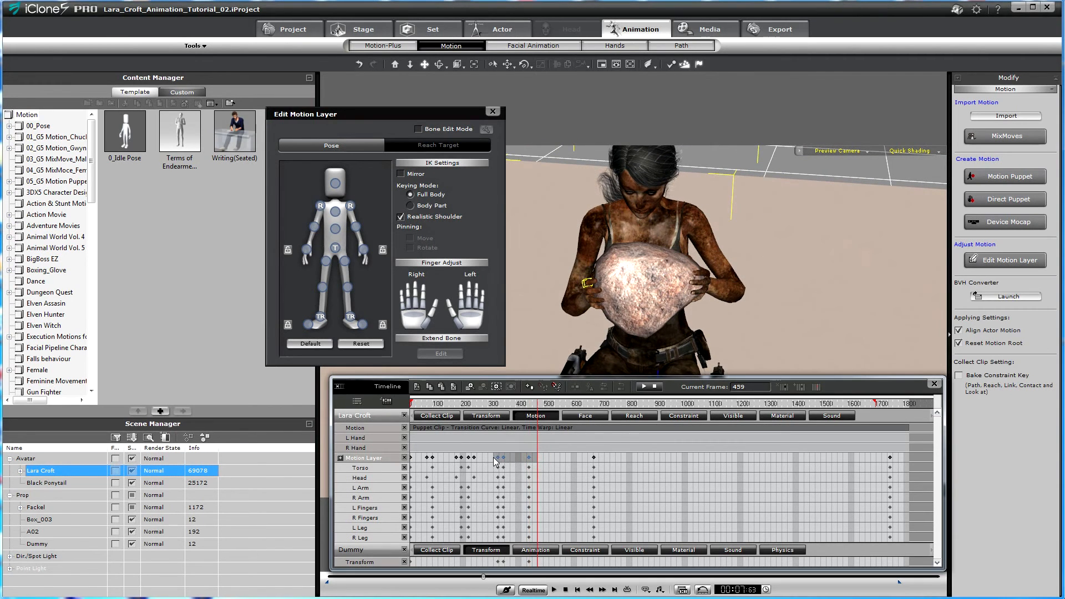
drag(431, 465, 386, 467)
drag(604, 460, 404, 463)
right_click(498, 459)
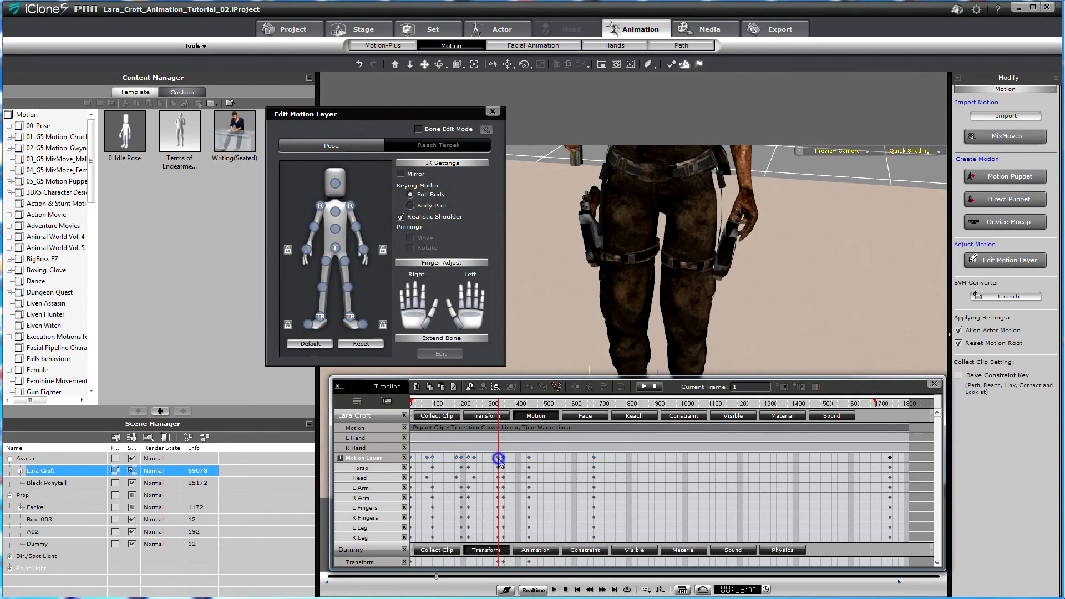
mouse_move(534, 508)
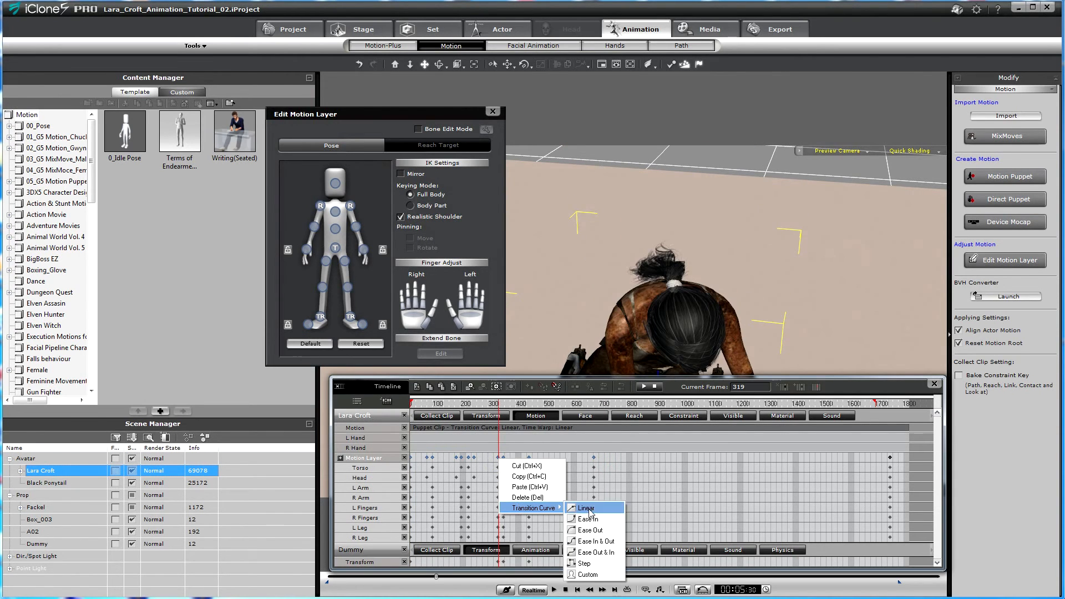
click(592, 541)
- Play the animation from frame 301 to check how smoothly Lara lifts the stone
click(494, 406)
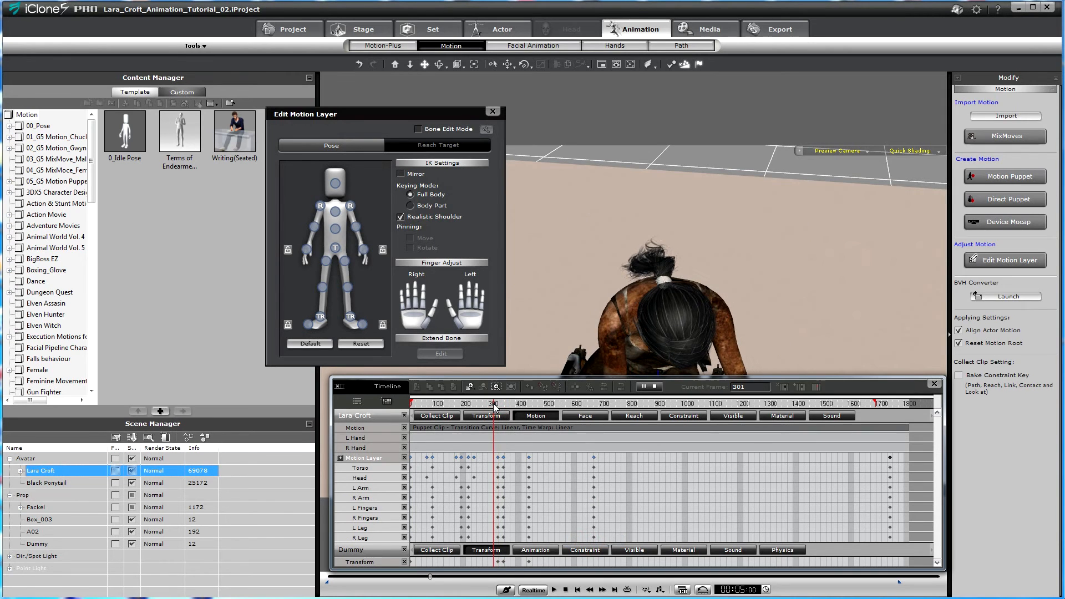
key(space)
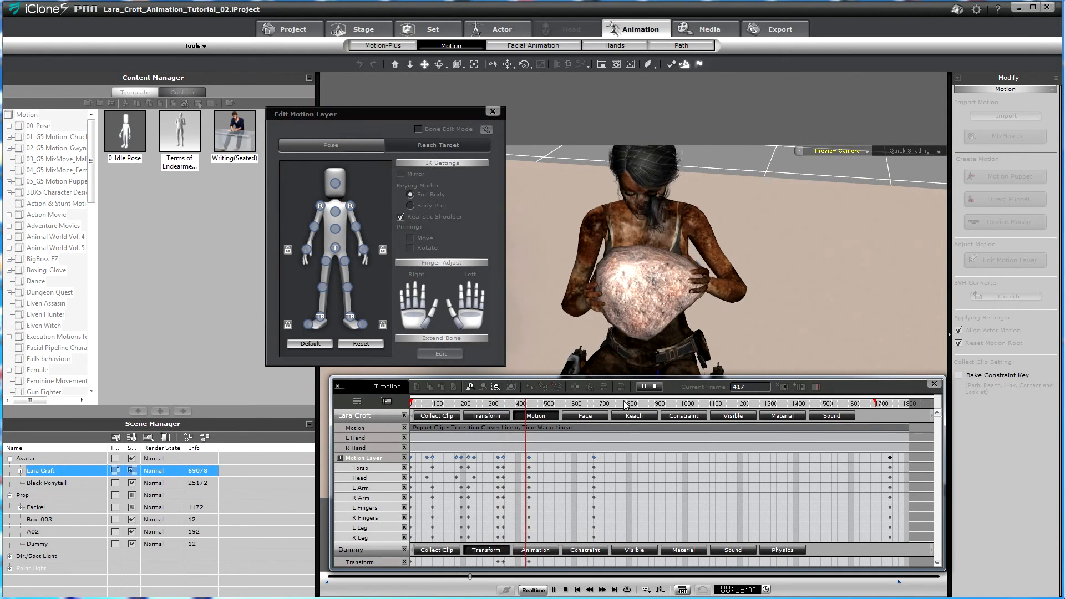
key(space)
- Move the crouching Motion Layer key to frame 1129 and copy the raised-stone key from frame 431 to frame 947
click(528, 457)
ctrl+drag(580, 459, 722, 458)
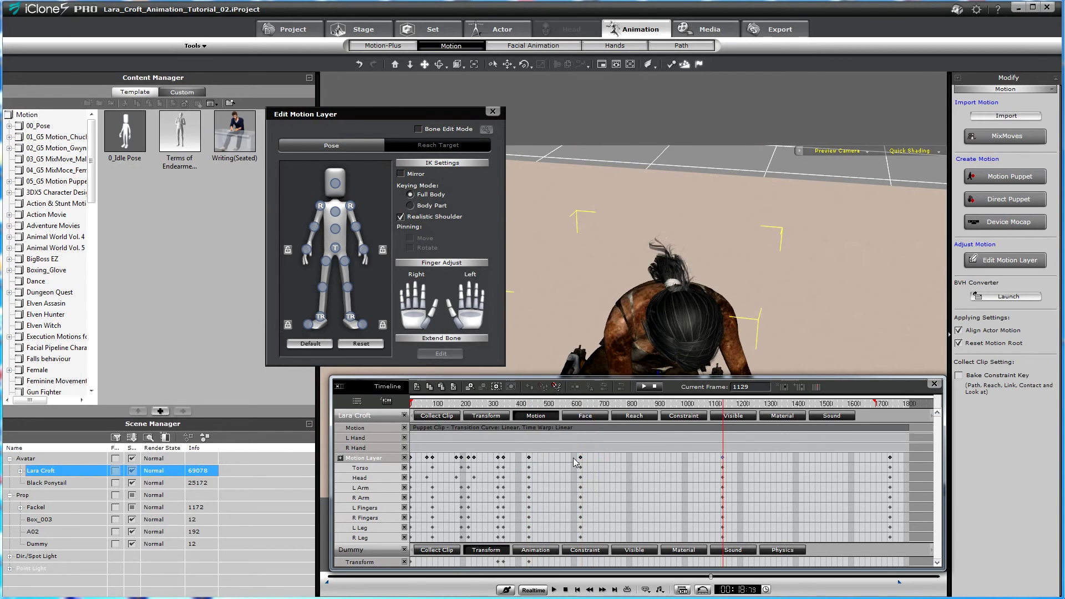
drag(581, 458, 672, 458)
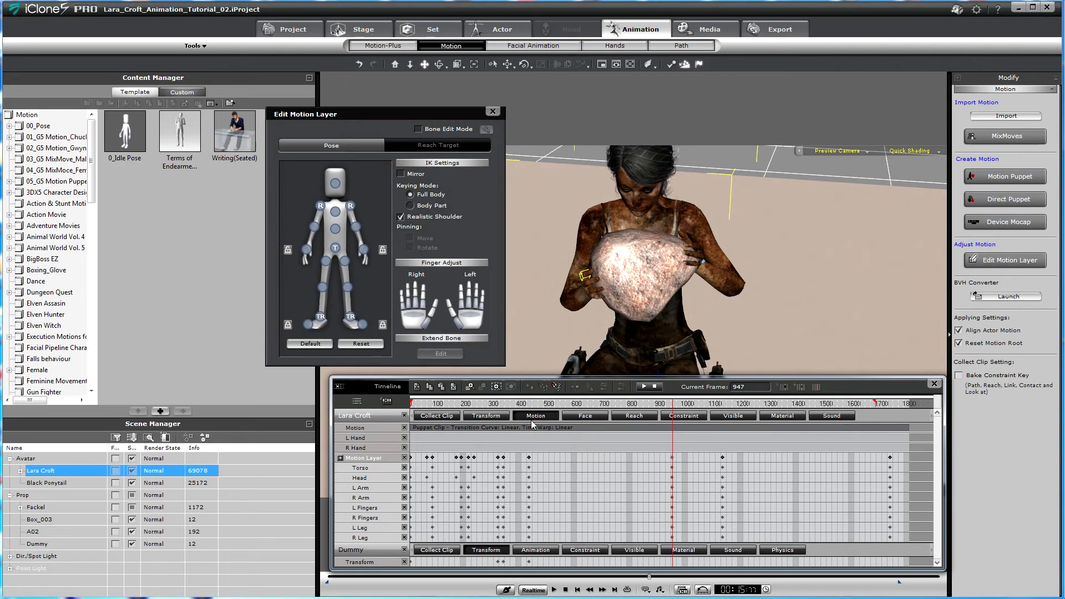
- Play back the stone lift from just before the grip, with Lara's whole body in view
drag(519, 409, 498, 411)
drag(713, 292, 665, 183)
scroll(623, 286, down, 3)
right_drag(624, 285, 652, 280)
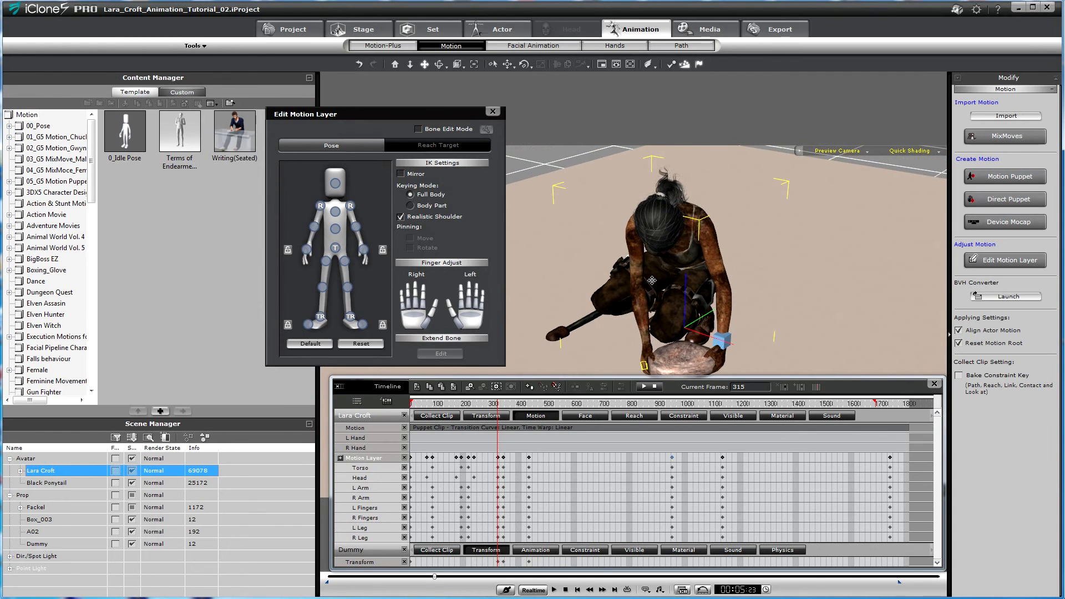
mouse_move(498, 409)
mouse_down()
mouse_move(522, 406)
mouse_move(492, 410)
mouse_up()
key(space)
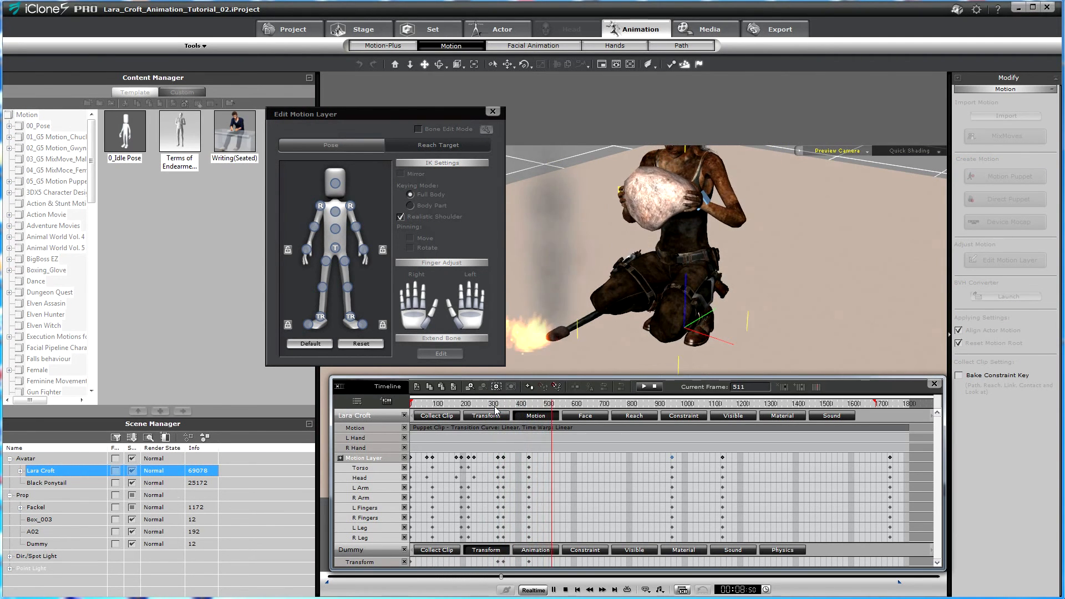
key(space)
- Play the lift from frame 277 in a closer view to check Lara's upper body and hands
scroll(670, 206, up, 5)
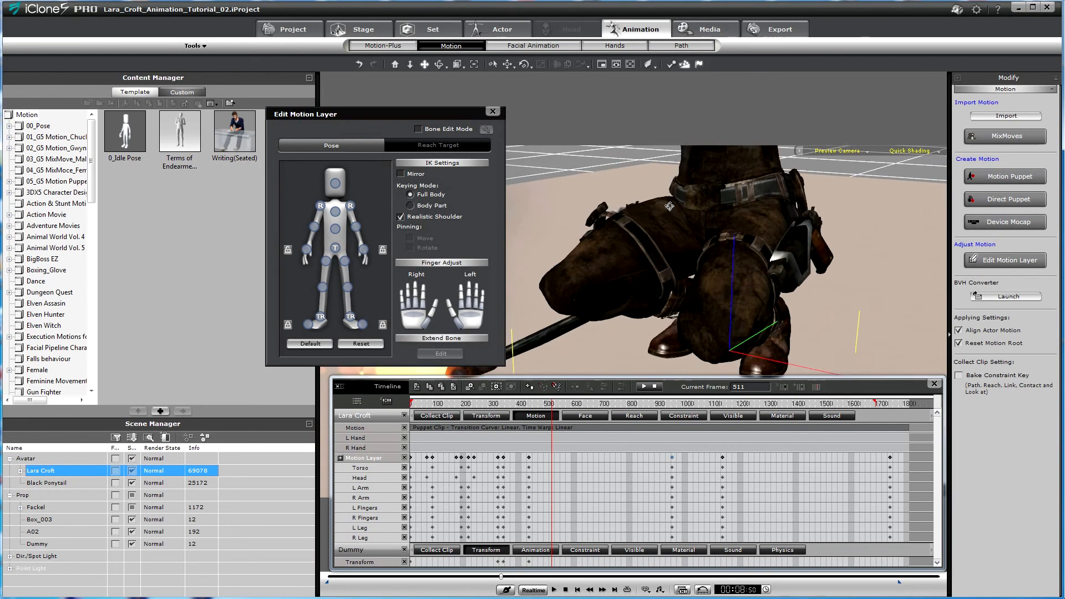
middle_drag(669, 206, 636, 379)
click(488, 408)
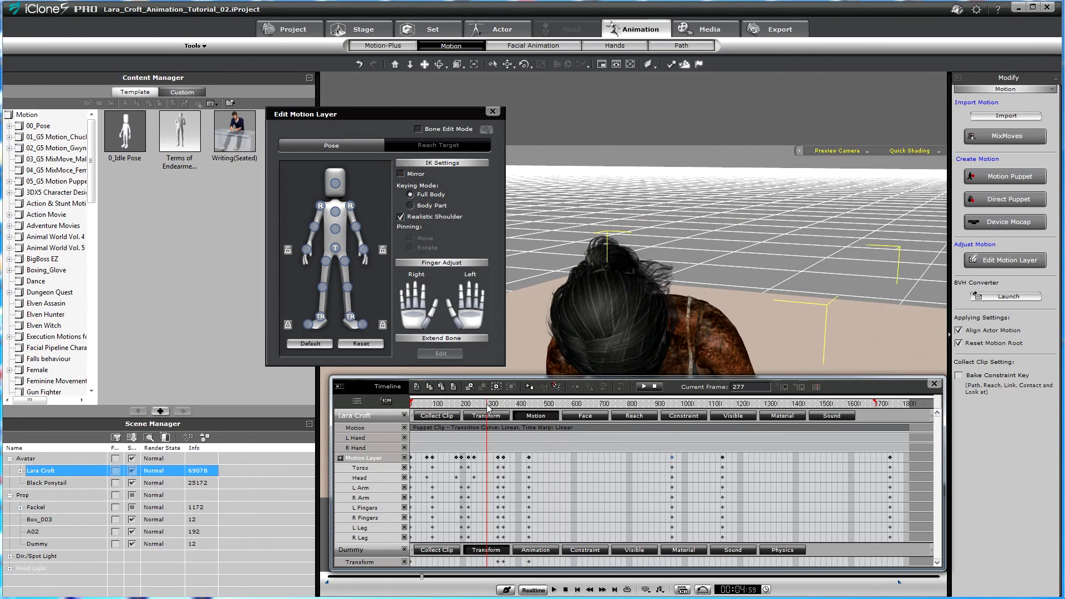
key(space)
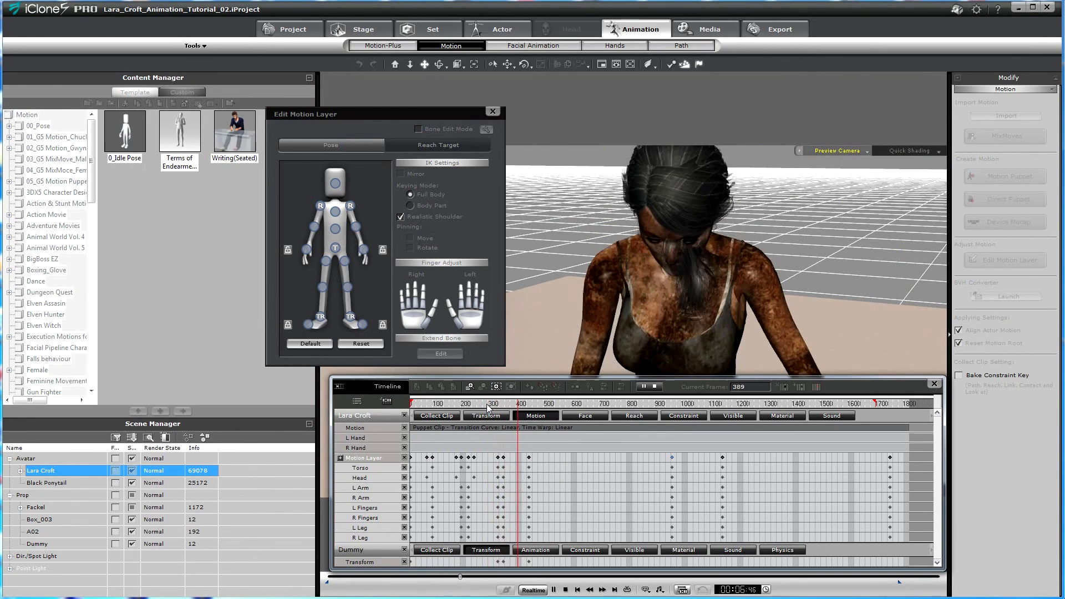
key(space)
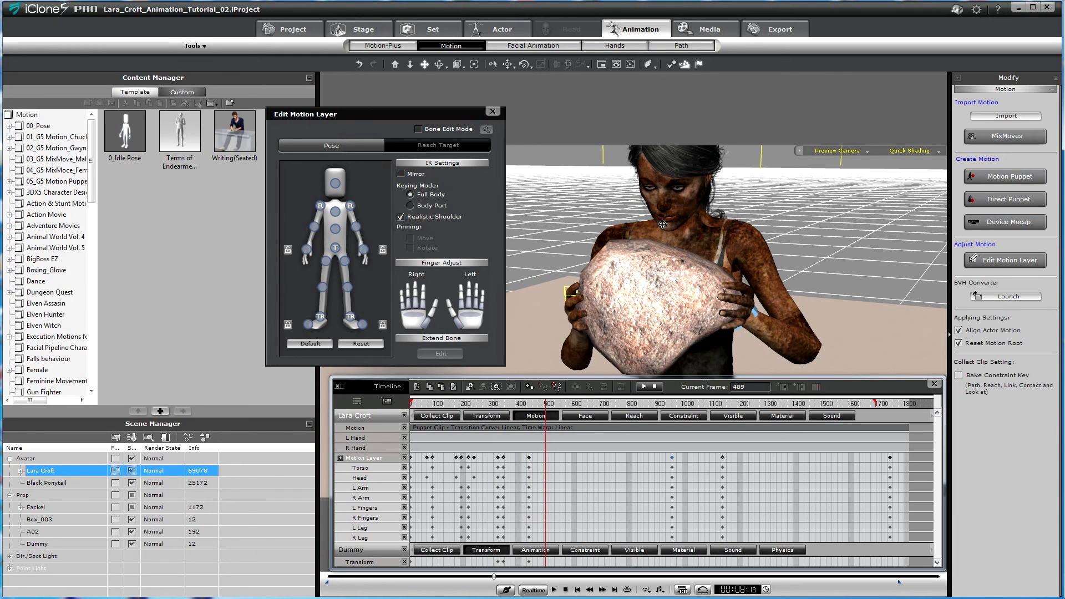
scroll(662, 224, down, 5)
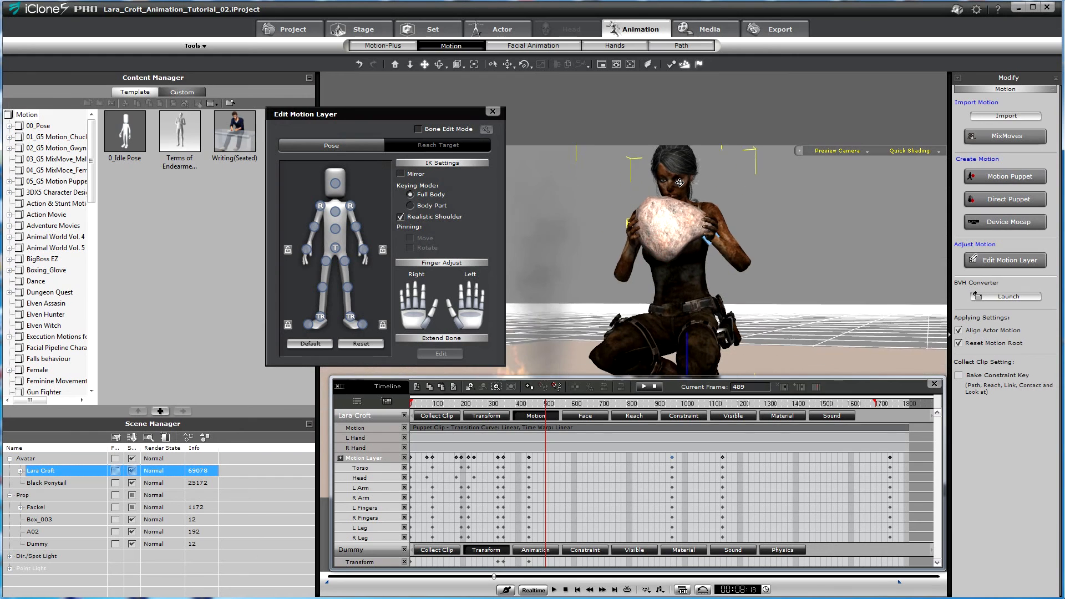
- Adjust Lara's hips slightly in the raised-stone pose at frame 431 and compare it with the copied key at frame 947
drag(679, 182, 679, 178)
drag(501, 403, 518, 405)
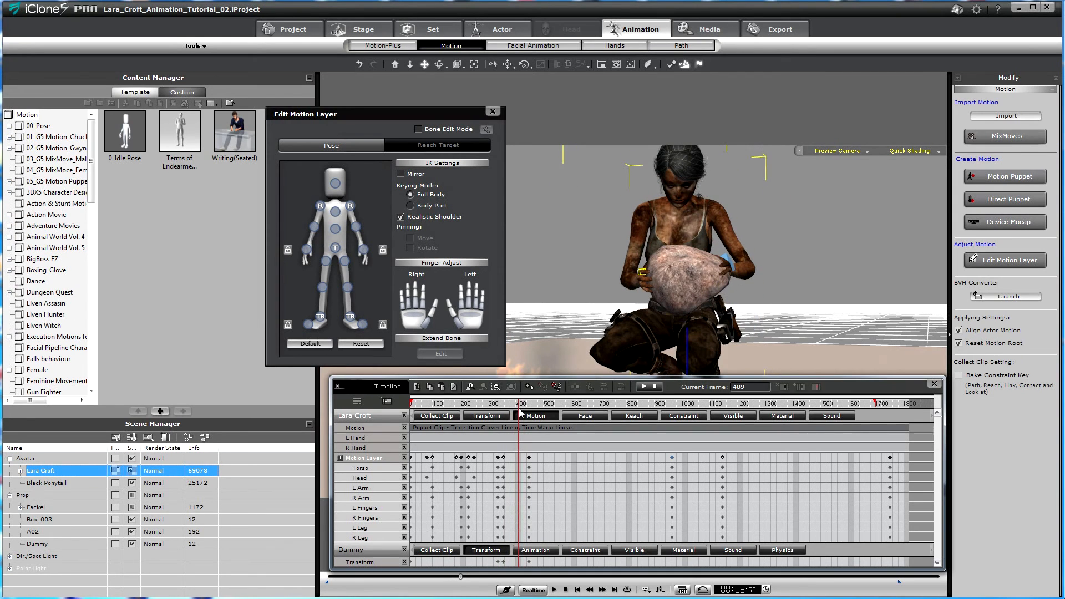
click(529, 457)
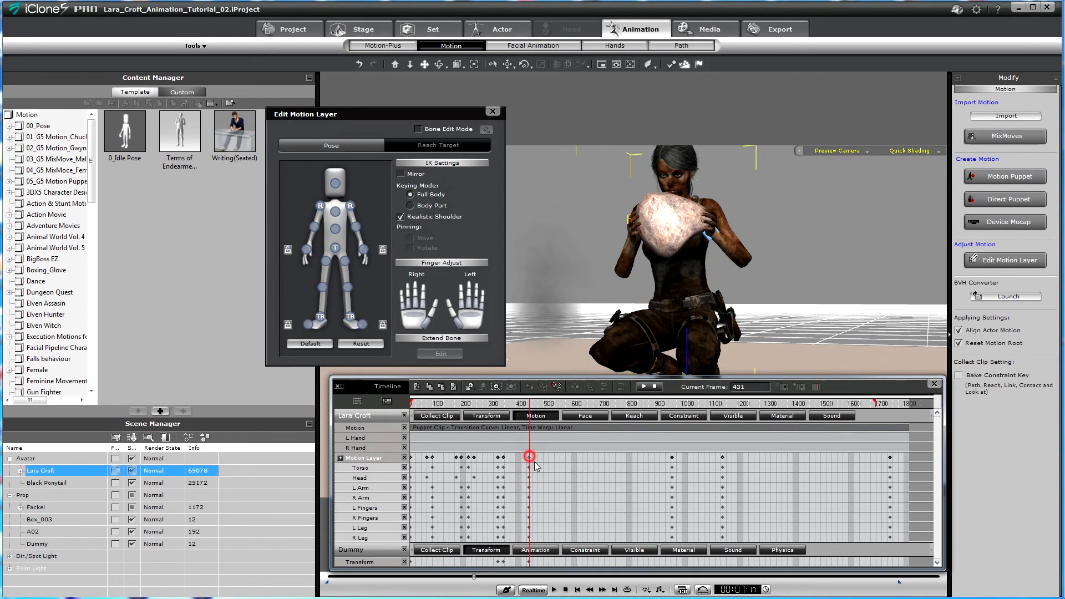
click(337, 248)
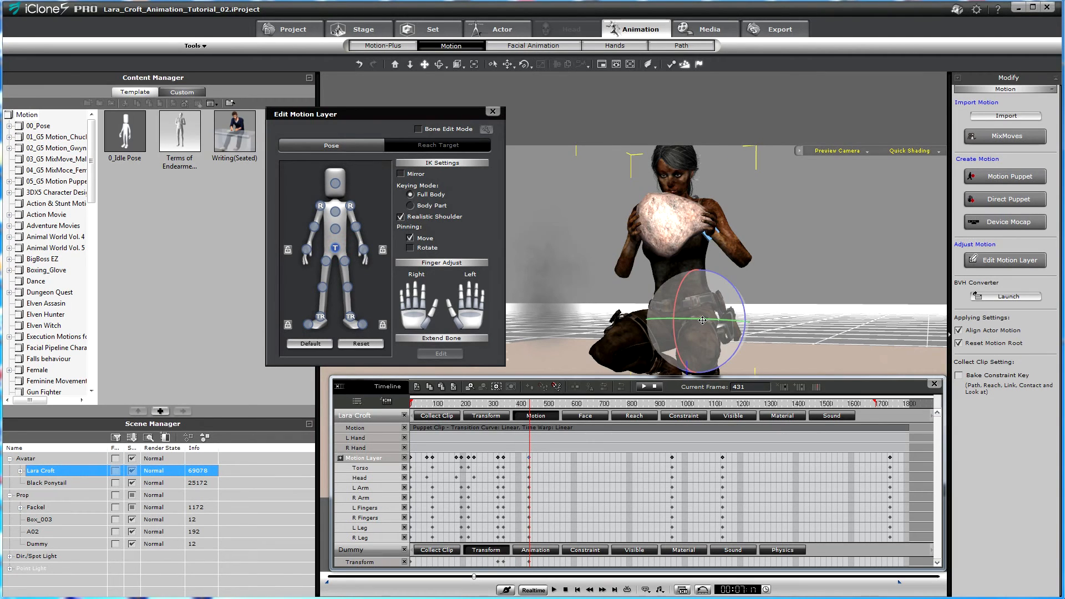
drag(703, 320, 678, 305)
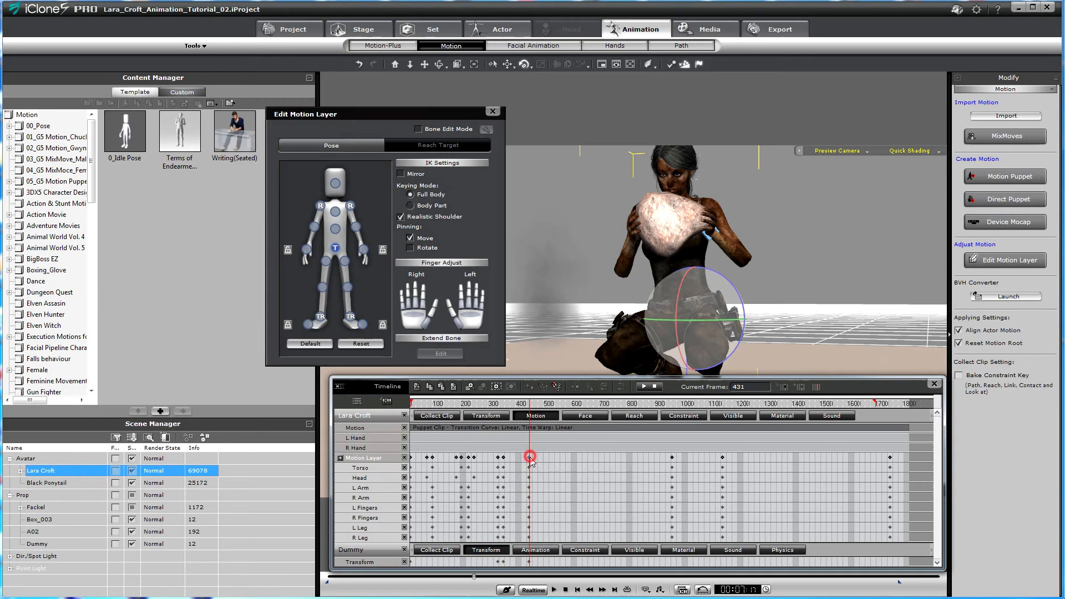
click(672, 458)
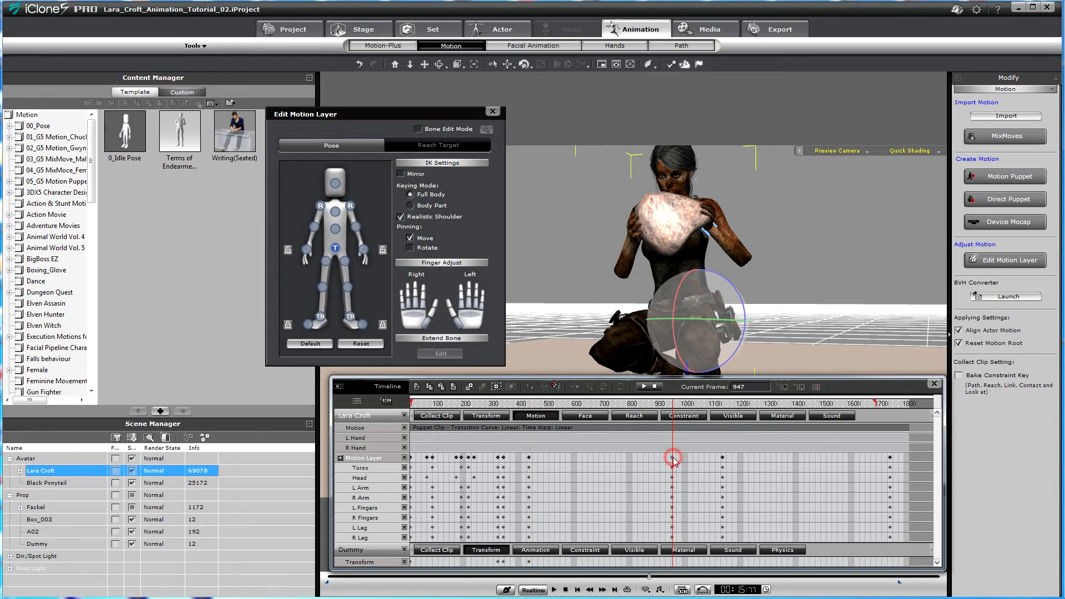
- Replay the stone lift around frame 431 to check the transition into the adjusted raised pose
drag(531, 404, 509, 403)
key(space)
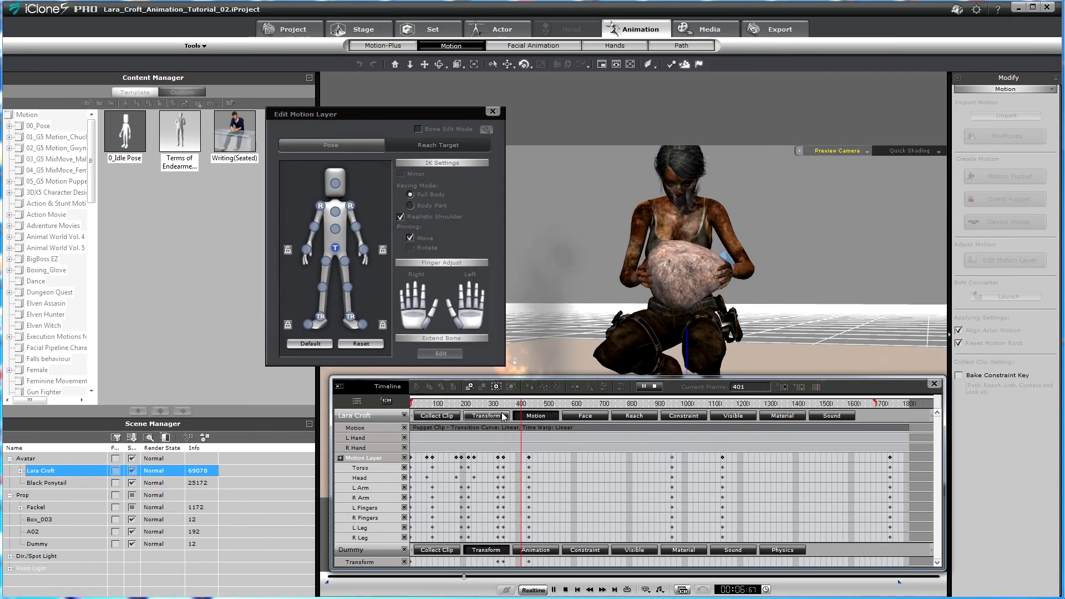
key(space)
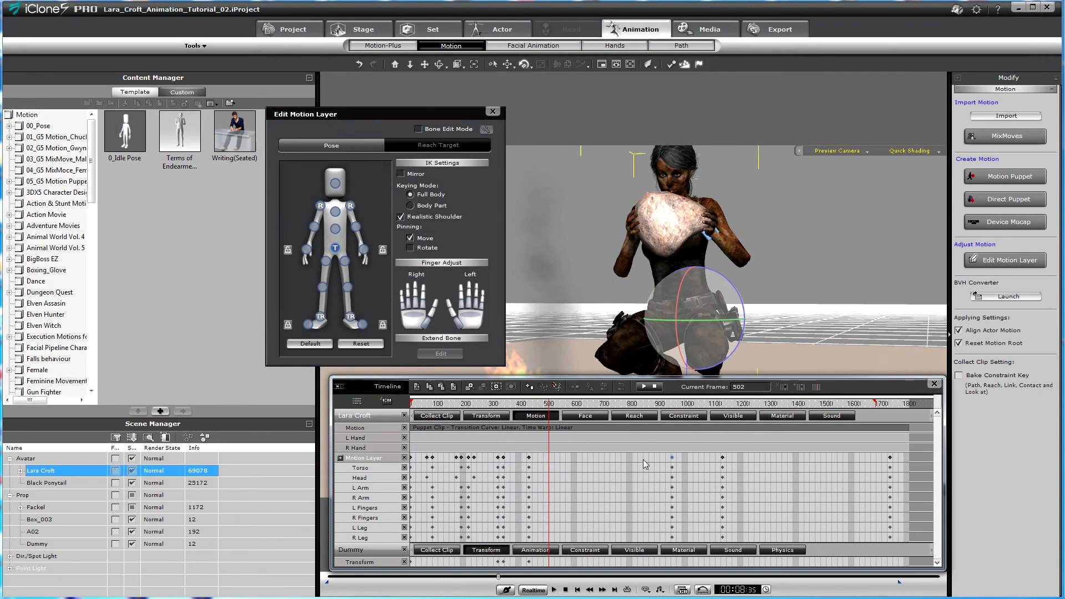
click(527, 405)
key(space)
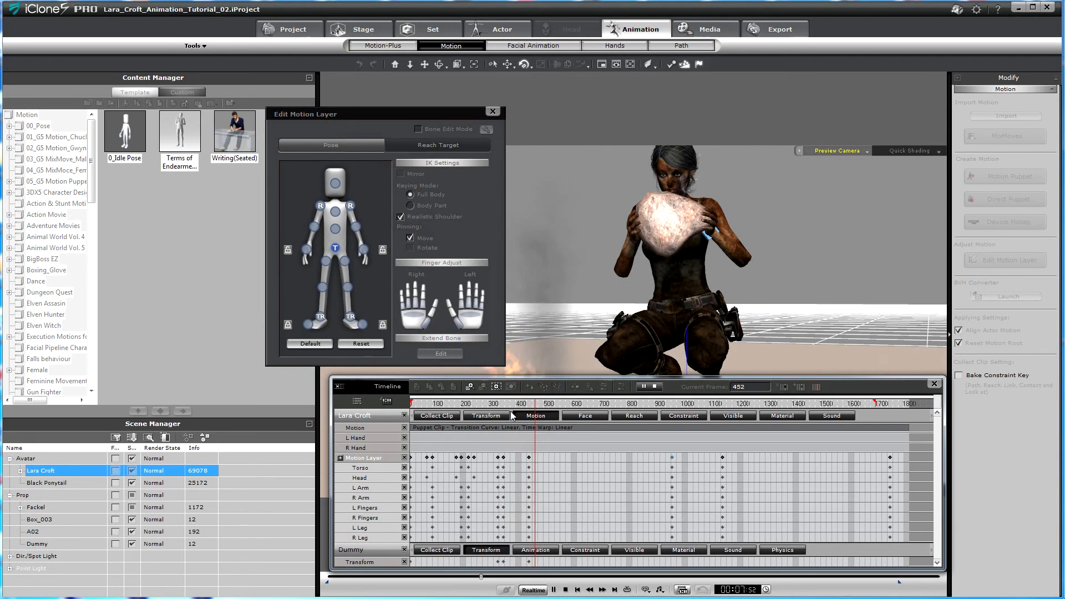
key(space)
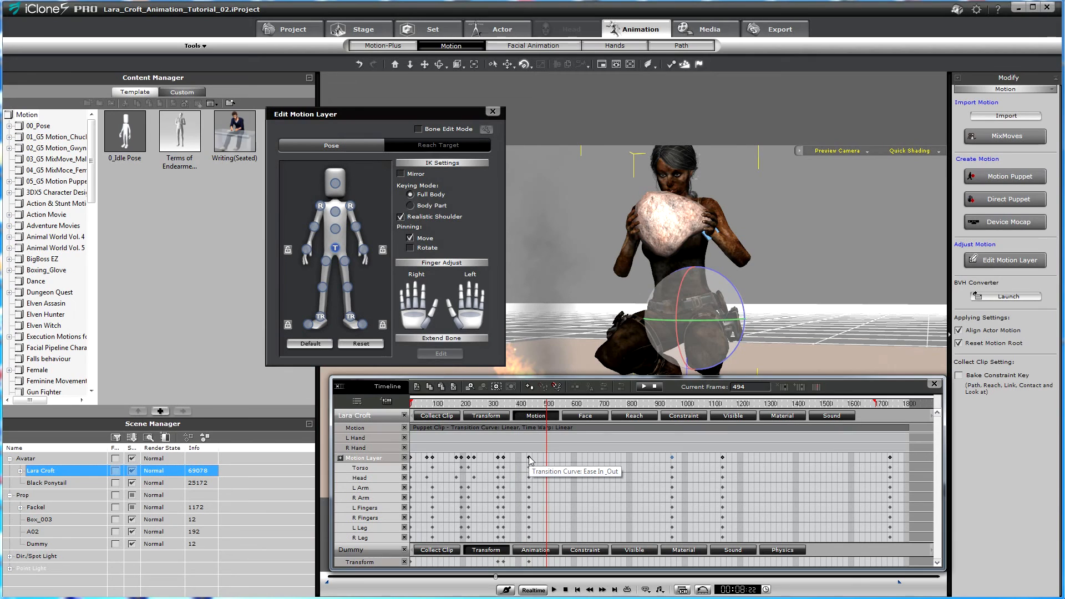
- Set the transition curve of the Motion Layer keys up to frame 947 to Ease In & Out and play back the lift
drag(678, 459, 411, 463)
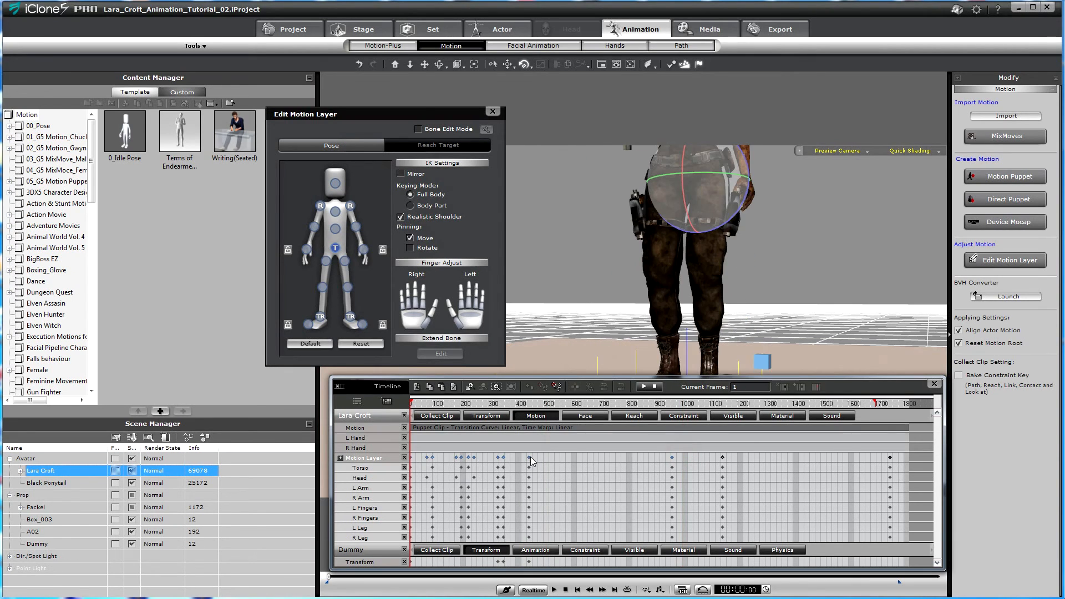
right_click(530, 458)
mouse_move(565, 507)
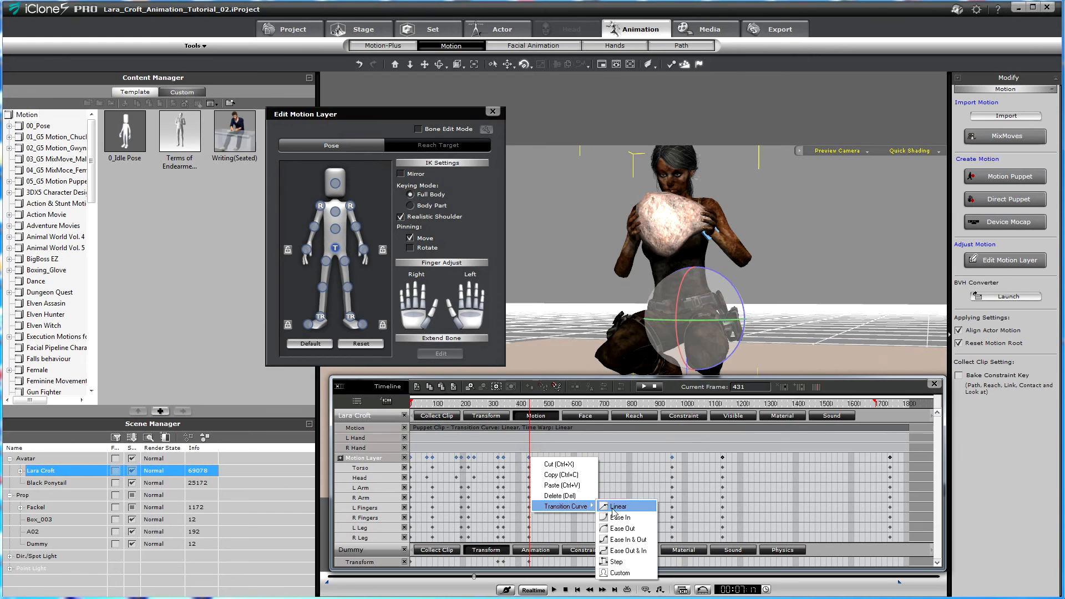
click(623, 540)
click(495, 404)
key(space)
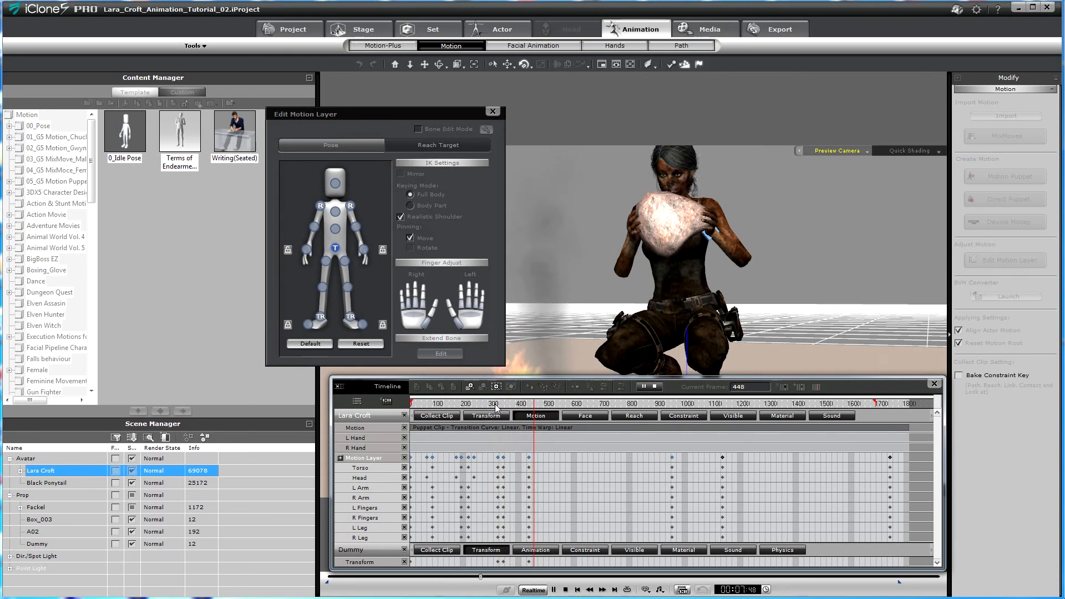
- Play the animation from frame 1 with Lara's whole body and the stone in view
drag(521, 404, 410, 411)
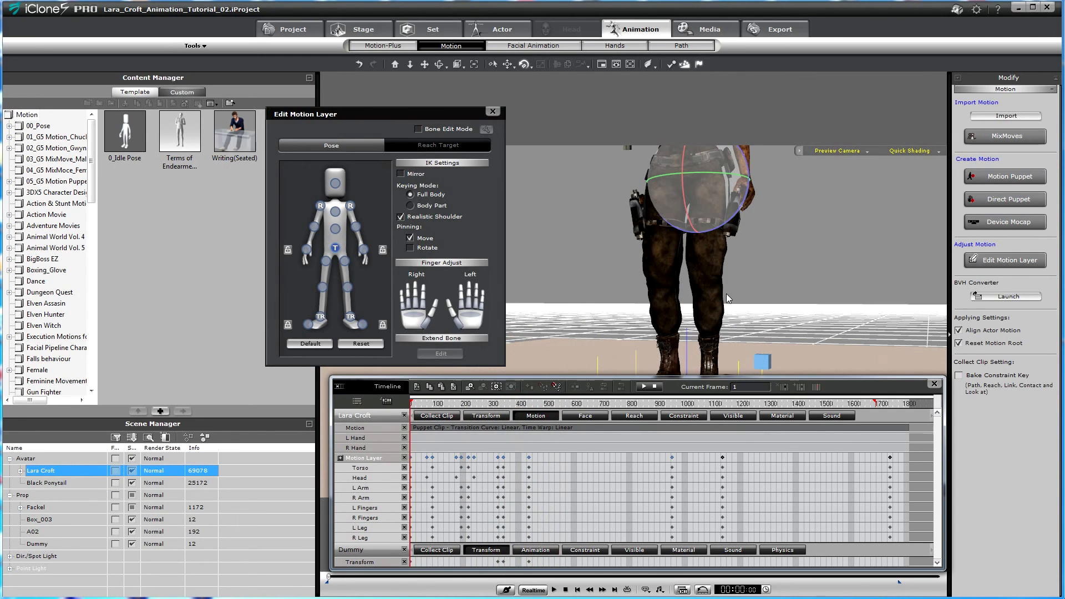
scroll(651, 209, down, 8)
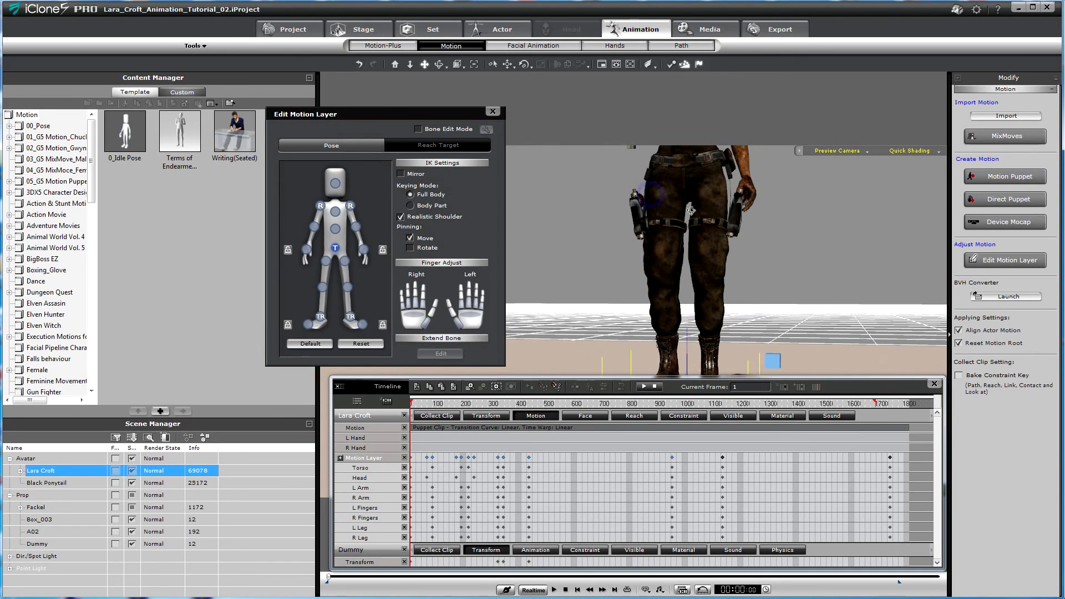
scroll(721, 230, down, 4)
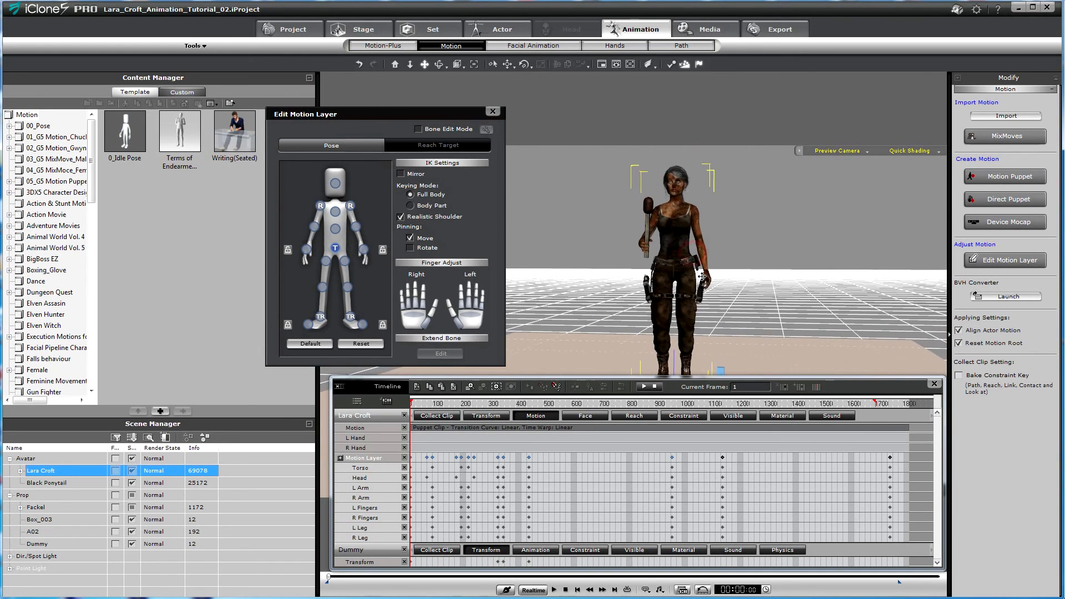
right_drag(726, 227, 737, 278)
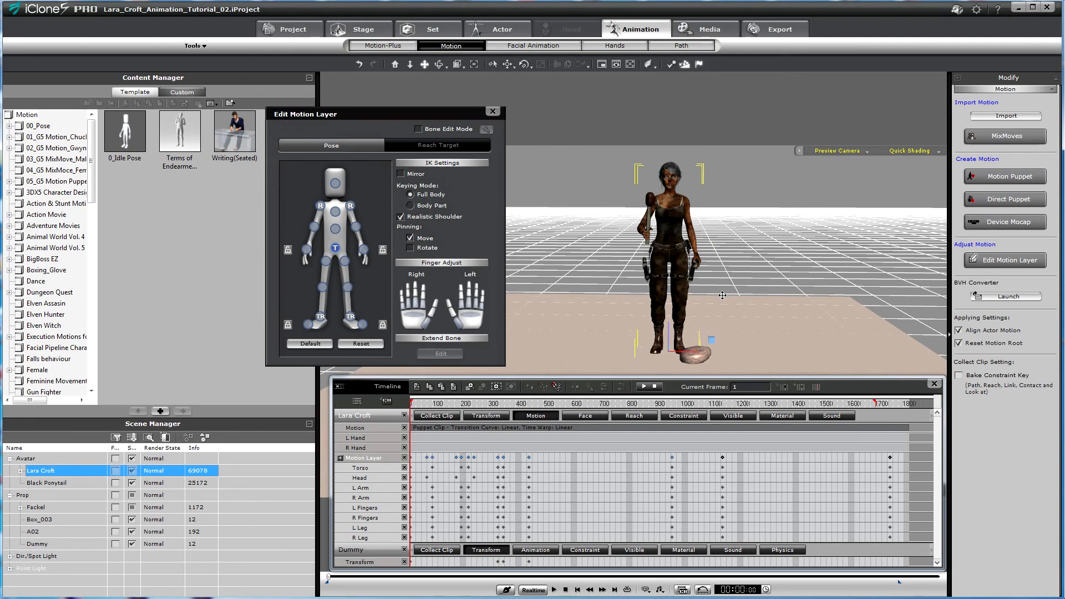
key(space)
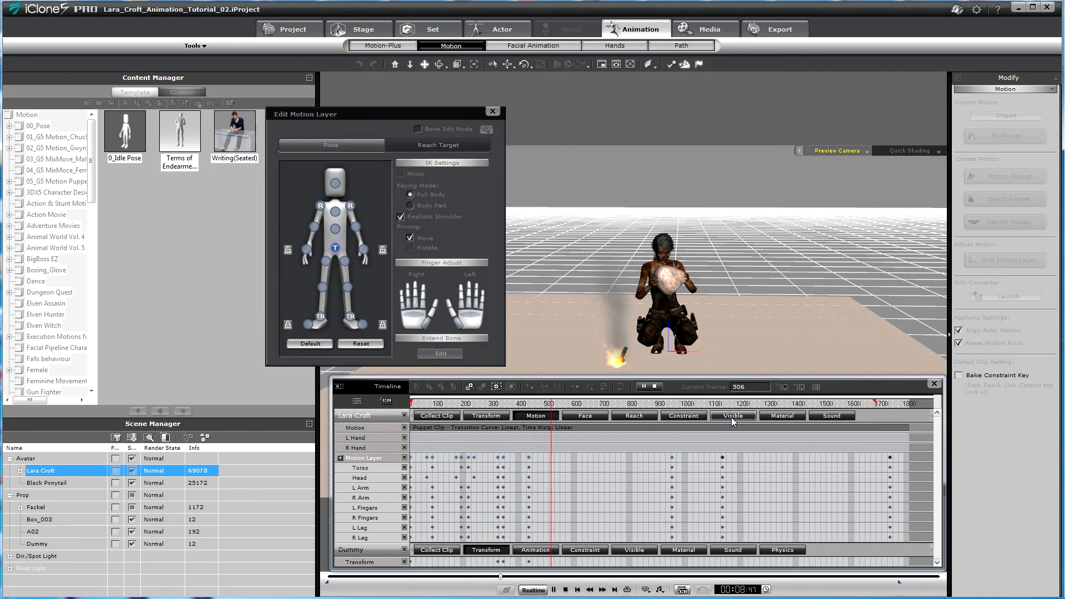
key(space)
- Play the stone lift in a close-up of Lara's face, hands and the stone
scroll(723, 204, up, 5)
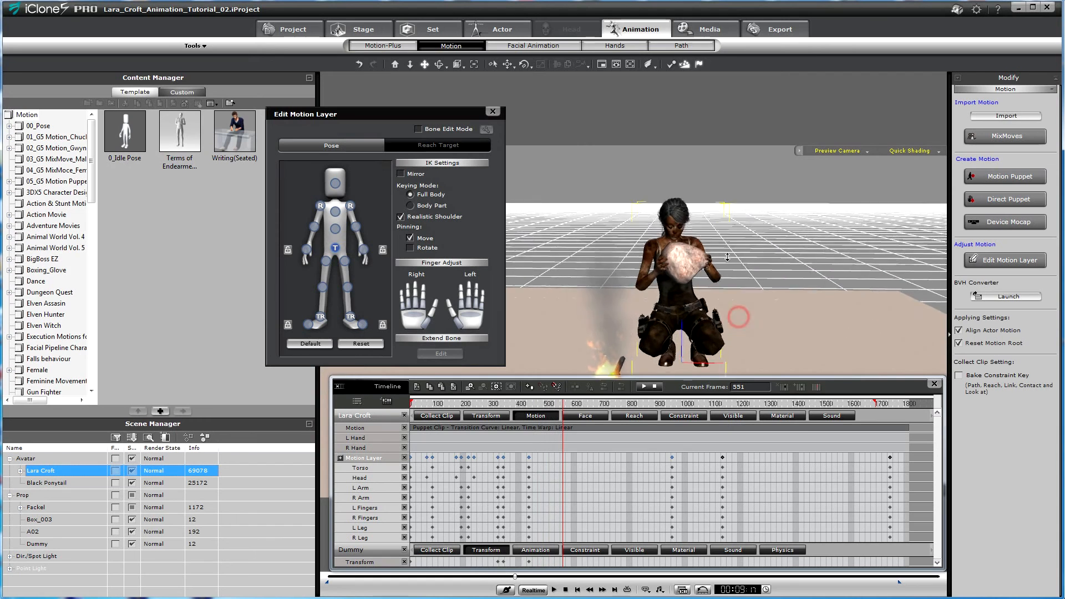
scroll(724, 205, up, 5)
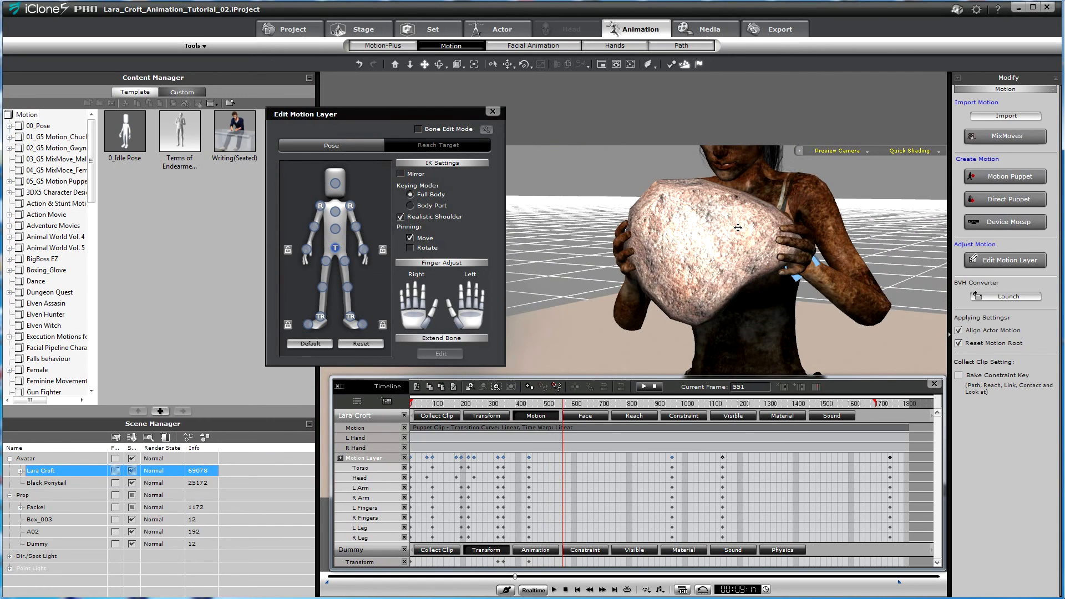
right_drag(738, 227, 659, 313)
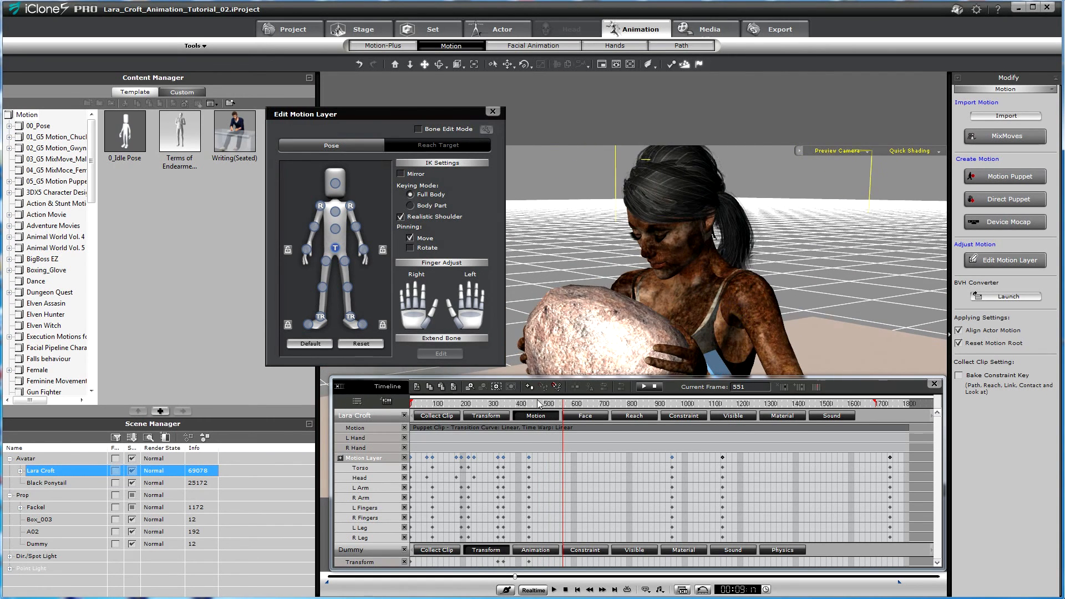
drag(548, 409, 444, 424)
key(space)
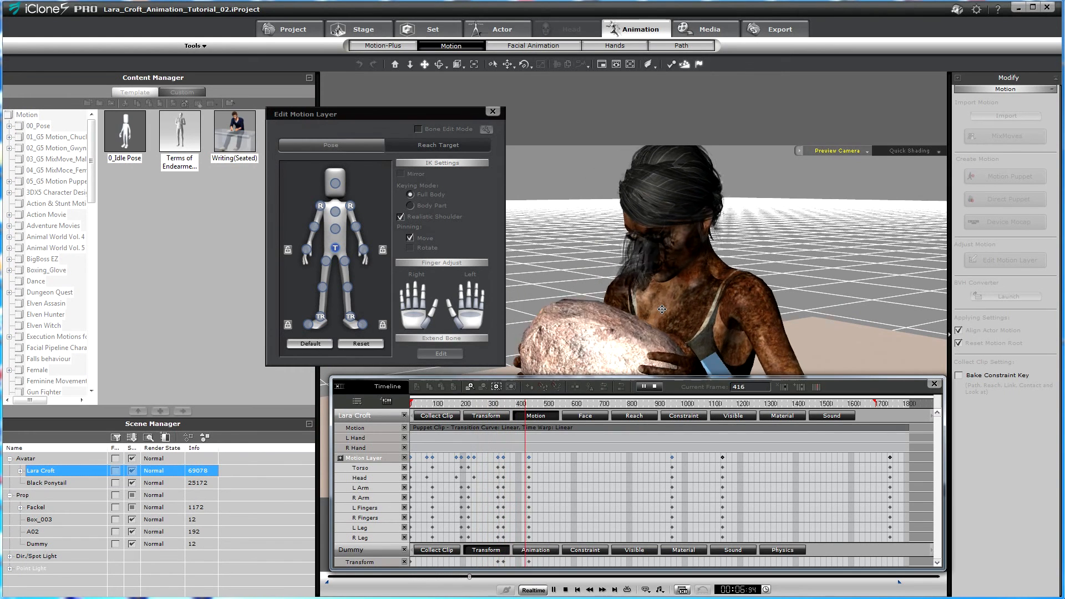
key(space)
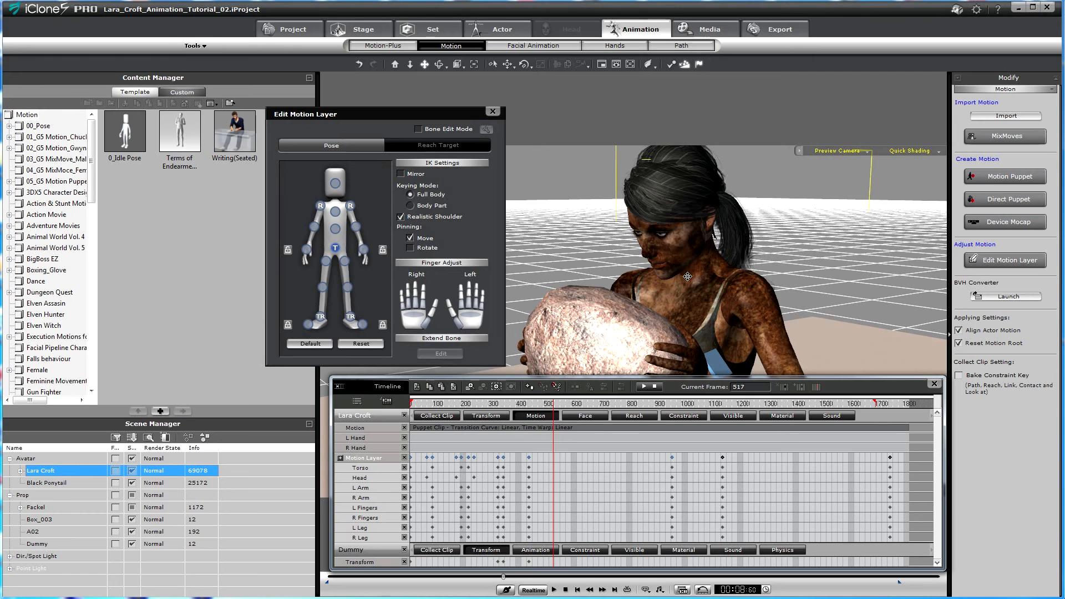
- Play the animation from frame 9 in an angled view that takes in Lara, the torch and the stone
right_drag(674, 278, 708, 265)
right_drag(726, 301, 750, 300)
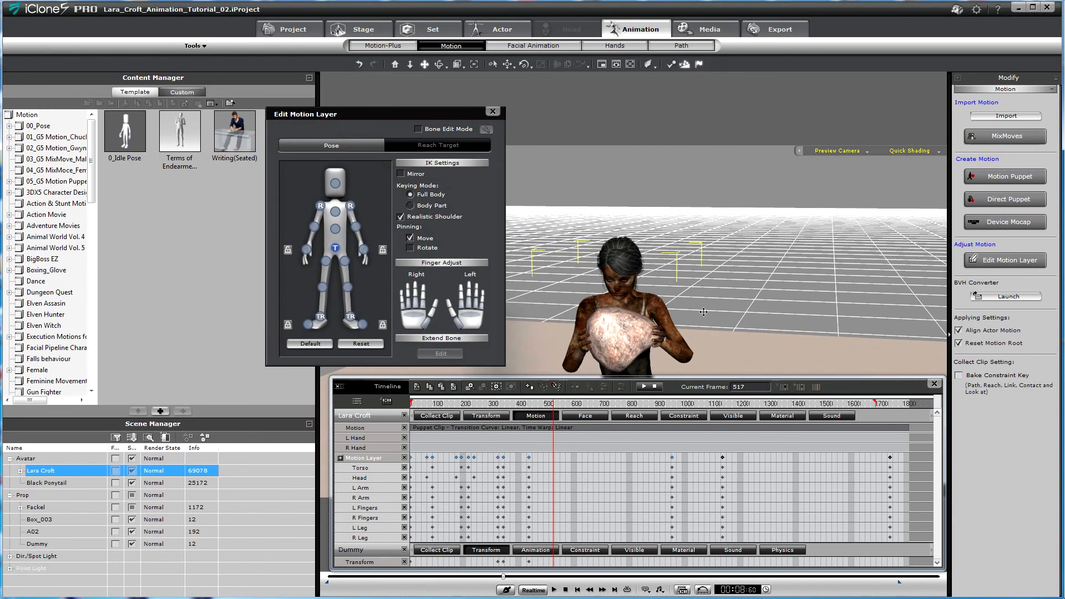
drag(749, 301, 776, 260)
right_drag(776, 261, 740, 301)
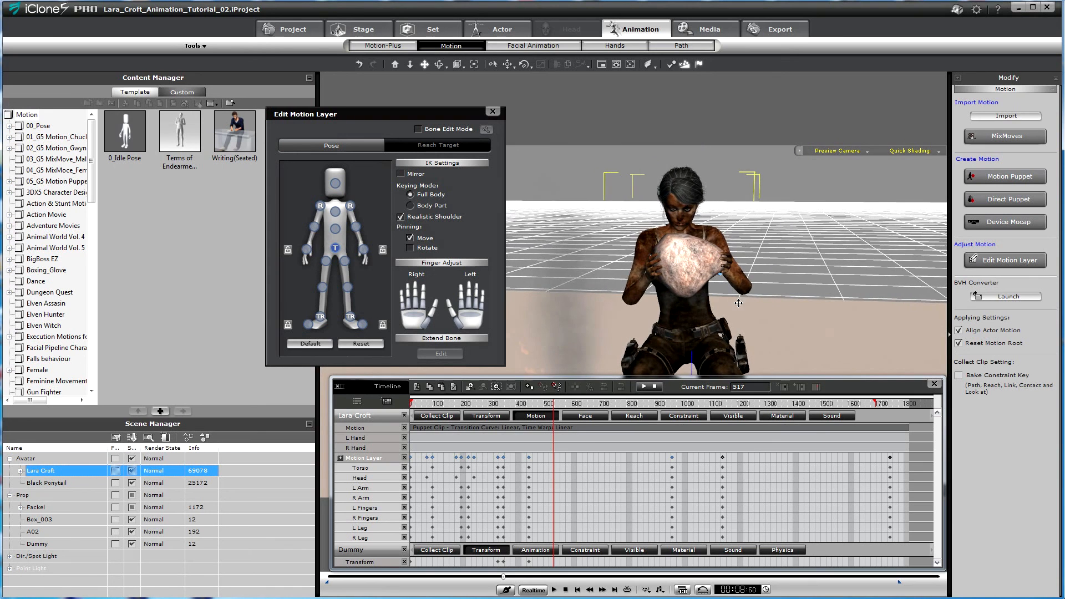
drag(739, 301, 741, 262)
scroll(742, 262, down, 2)
mouse_move(741, 261)
right_down()
mouse_move(750, 306)
mouse_move(738, 276)
mouse_move(756, 271)
right_up()
mouse_move(756, 271)
mouse_down()
mouse_move(749, 278)
mouse_move(775, 278)
mouse_up()
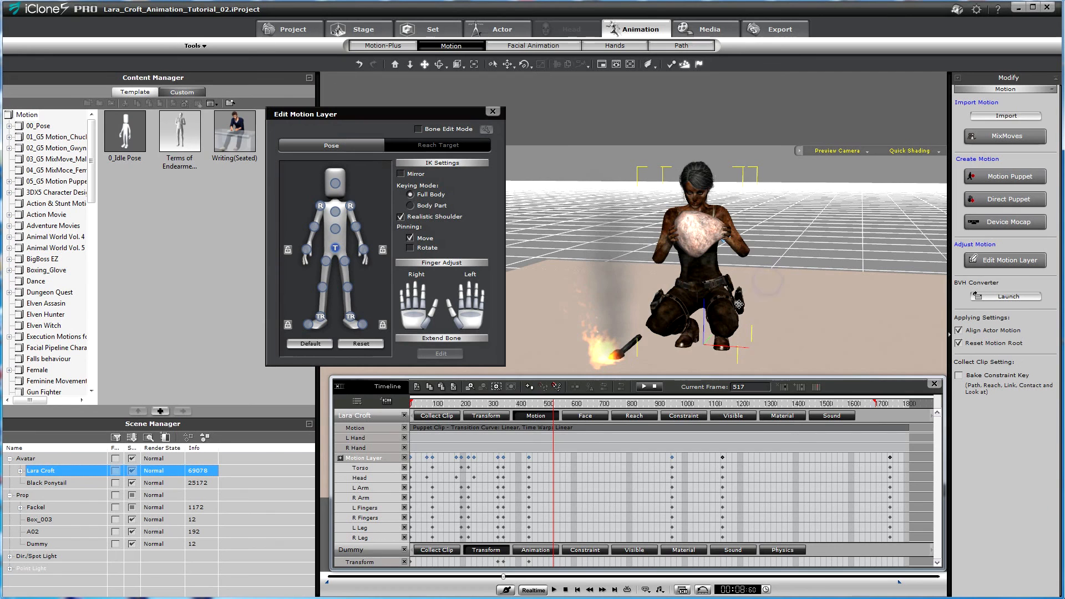
click(506, 404)
drag(504, 407, 414, 413)
right_drag(610, 316, 694, 274)
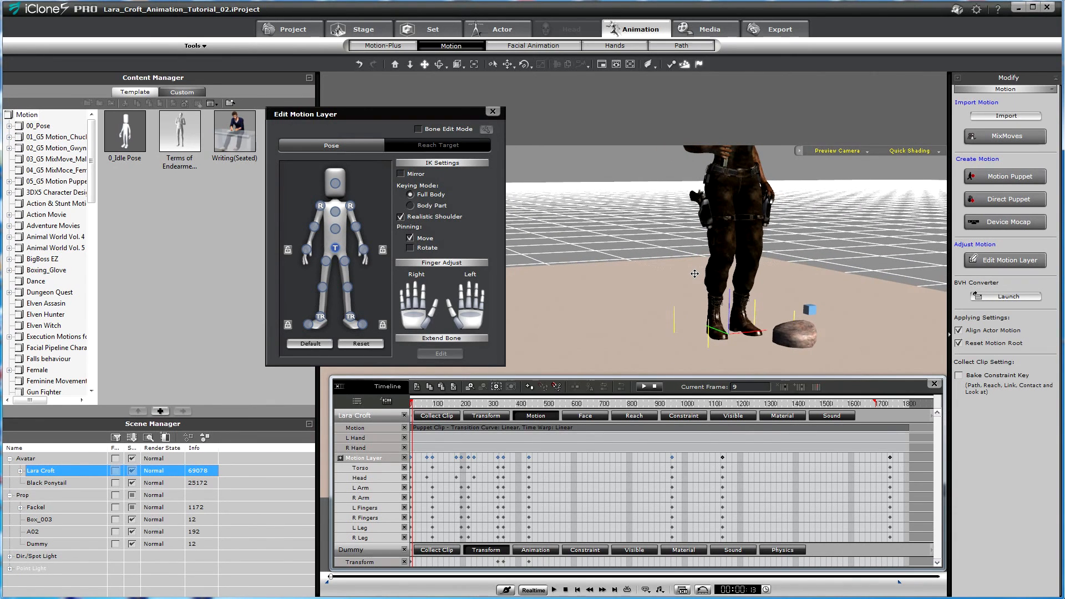
key(space)
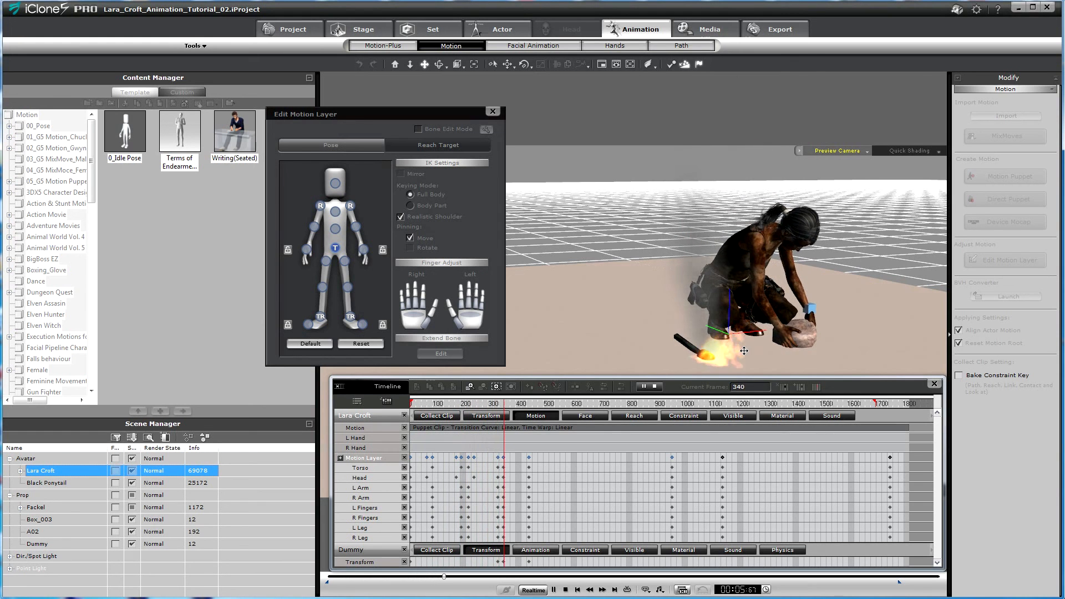
key(space)
- Select the RealFireDummy under the Fackel prop's Capsule_004 and close the motion layer editor
right_drag(740, 311, 947, 270)
right_drag(836, 288, 919, 277)
drag(859, 280, 786, 259)
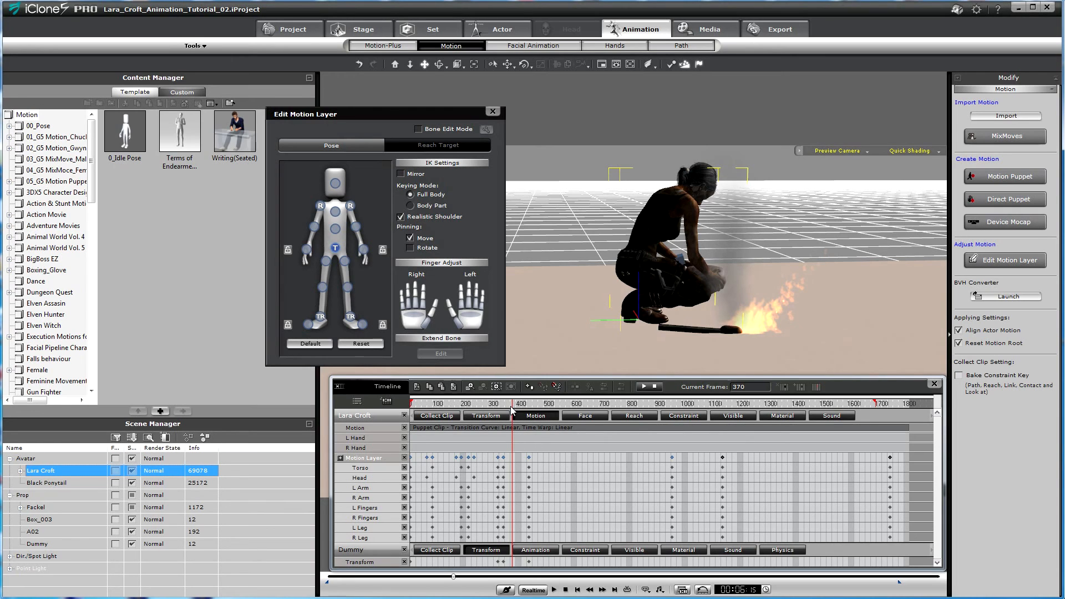
click(20, 507)
click(30, 519)
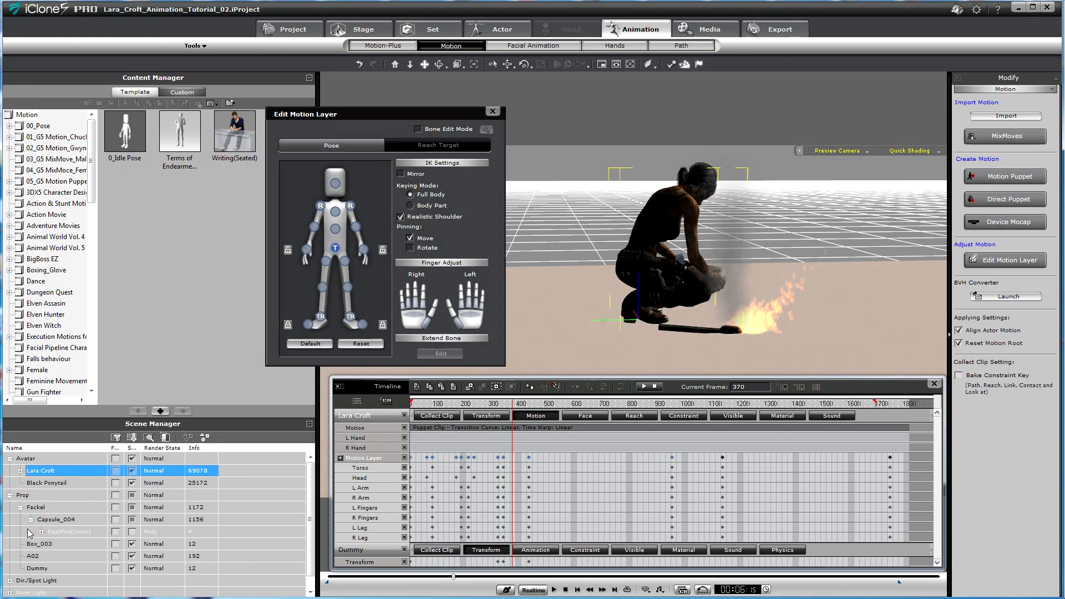
click(71, 531)
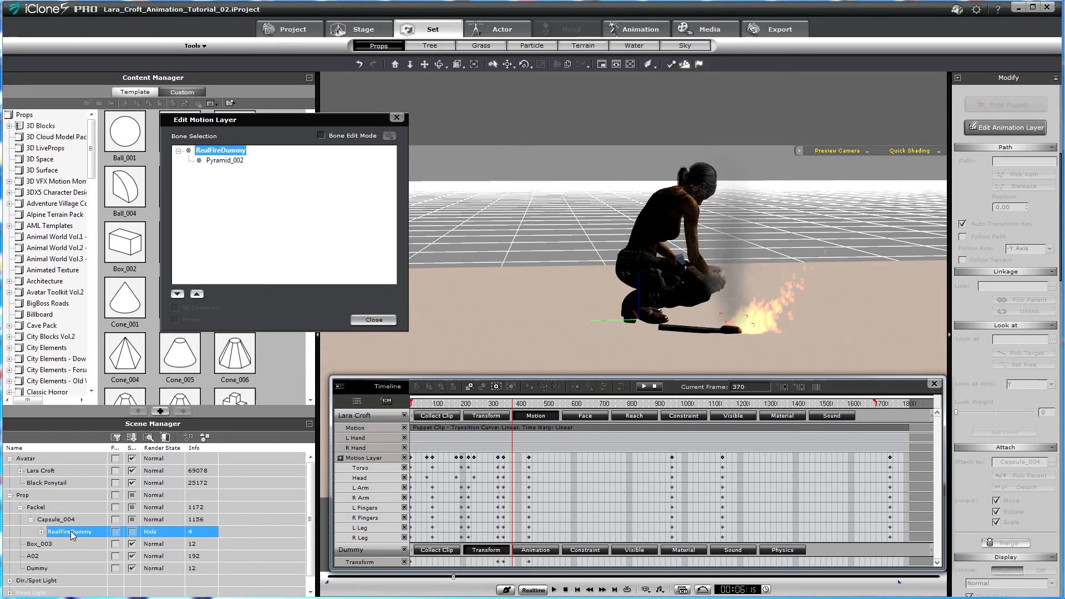
click(373, 320)
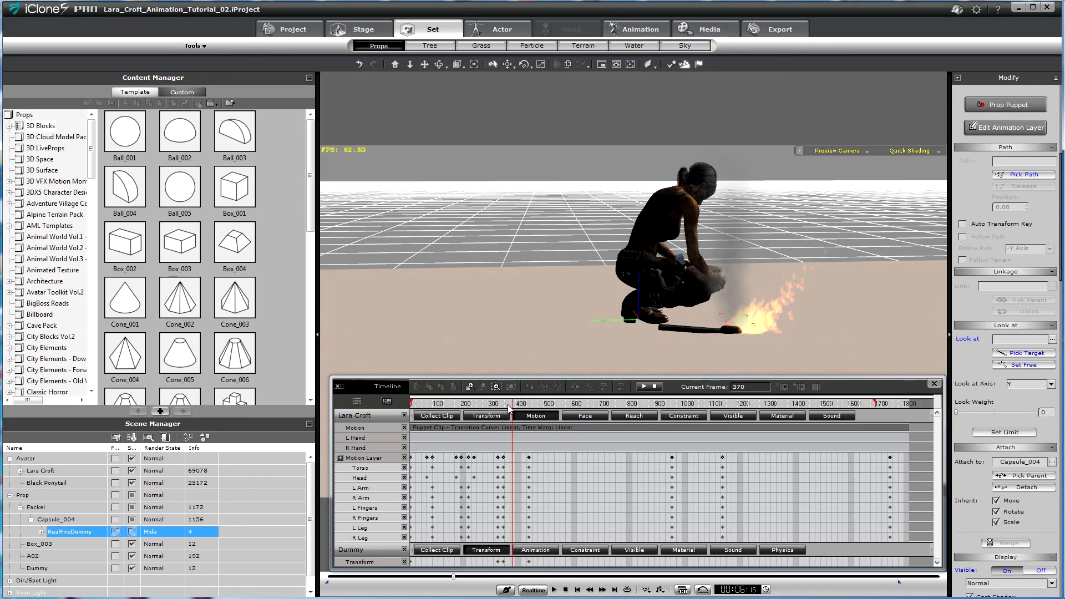
- Show only RealFireDummy's Transform track in the timeline, removing the Dummy and Lara Croft tracks, and go to about frame 100
click(386, 402)
click(404, 550)
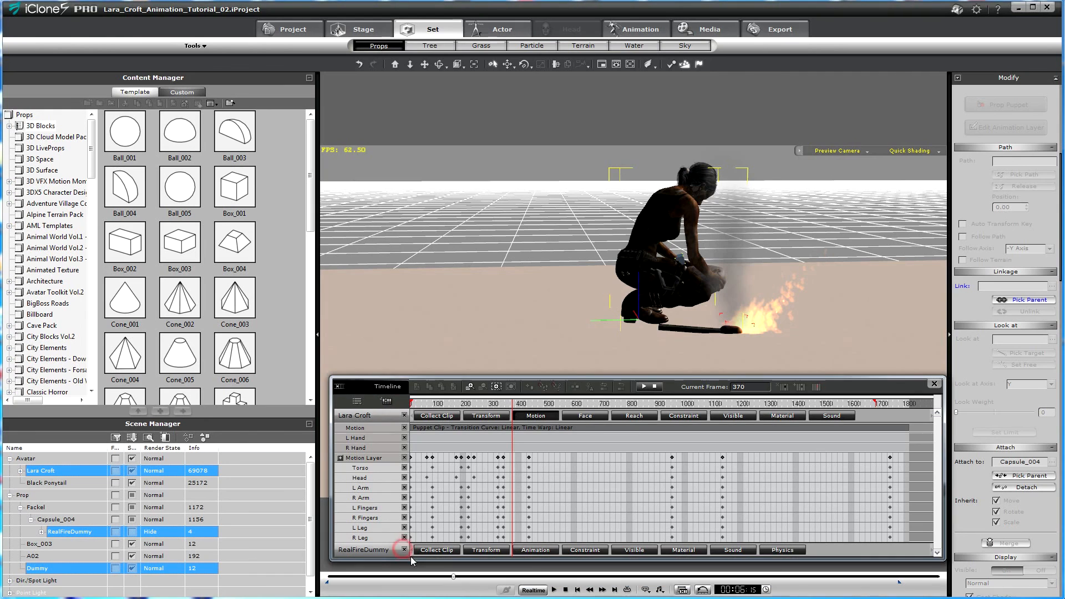
click(492, 550)
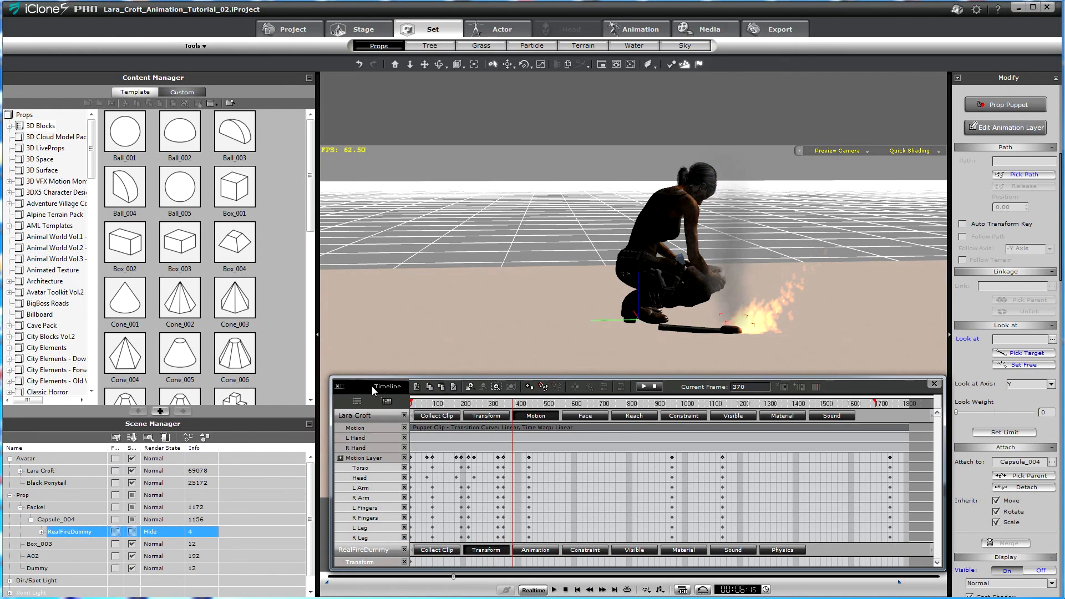
drag(373, 391, 369, 374)
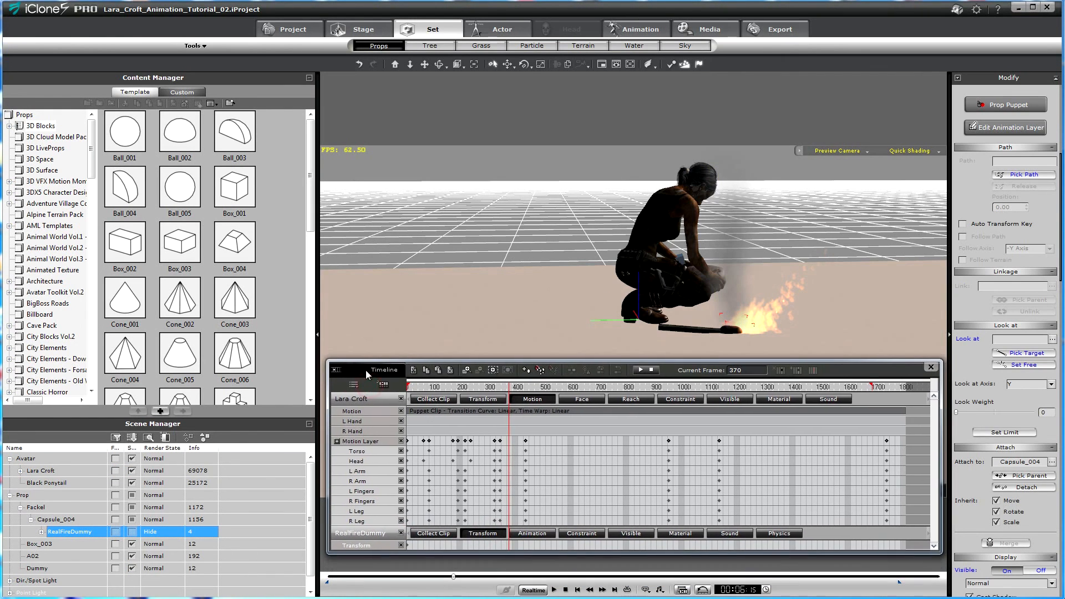
click(401, 400)
drag(367, 375, 373, 489)
drag(514, 502, 443, 497)
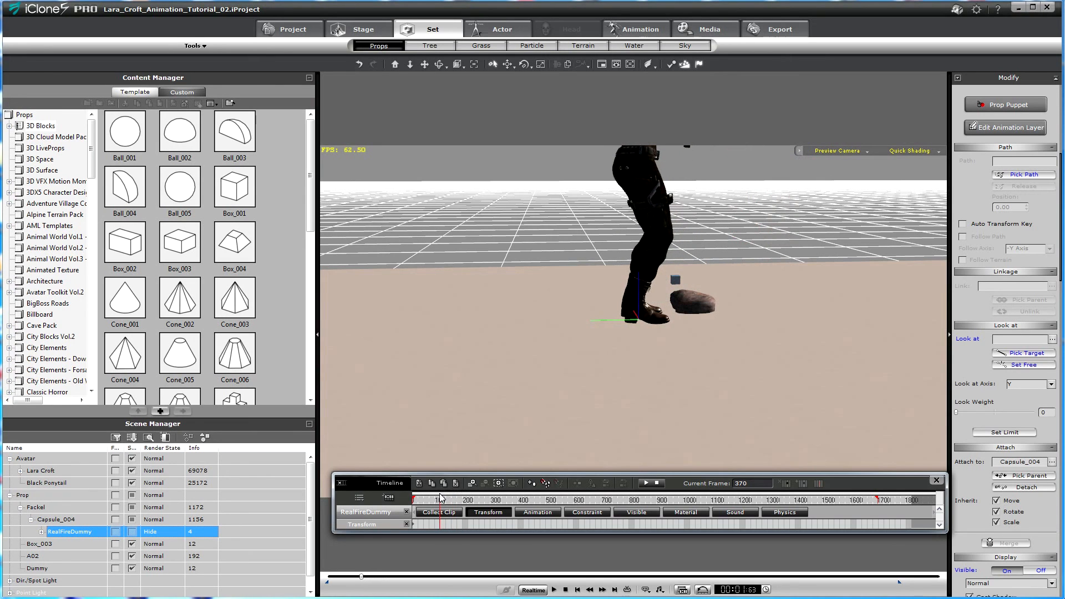
- Add Transform keys for RealFireDummy at frame 103, with Lara still standing, and at frame 181, with the torch on the ground
middle_drag(626, 356, 583, 444)
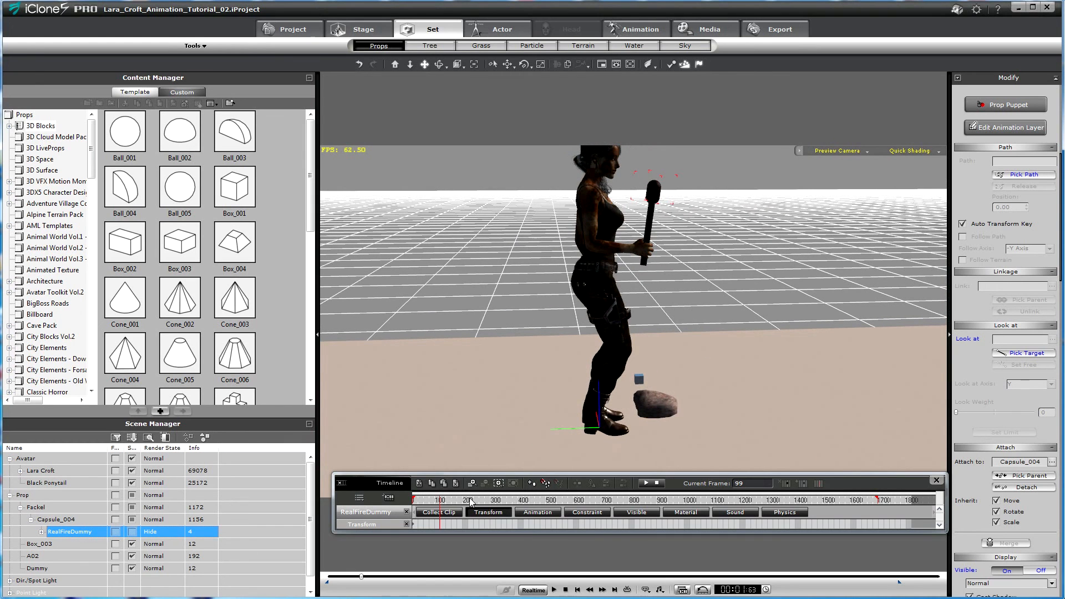
click(438, 501)
click(442, 502)
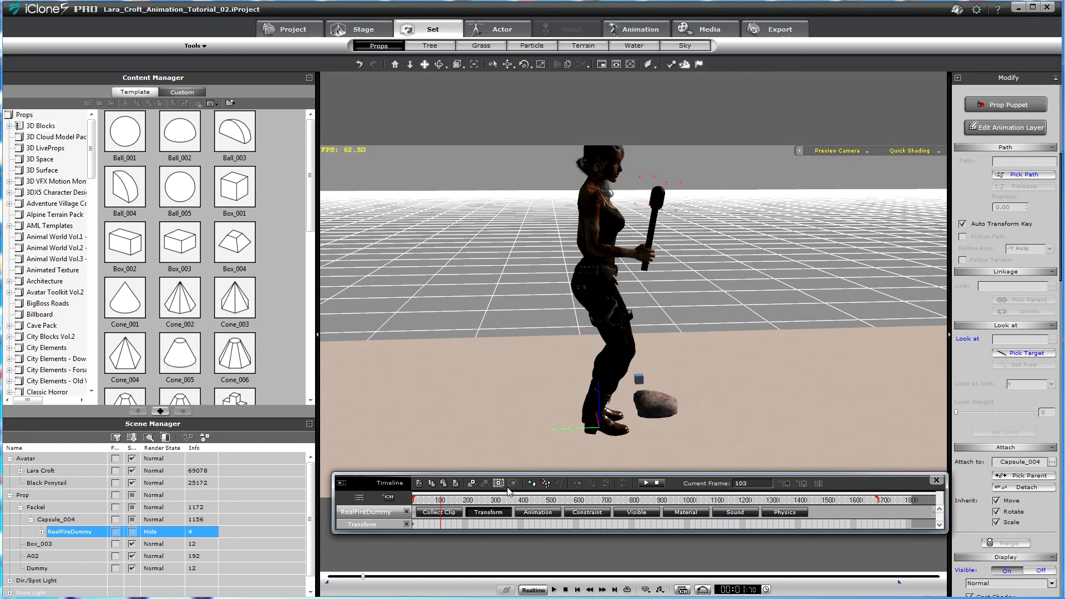
drag(442, 502, 464, 502)
click(531, 483)
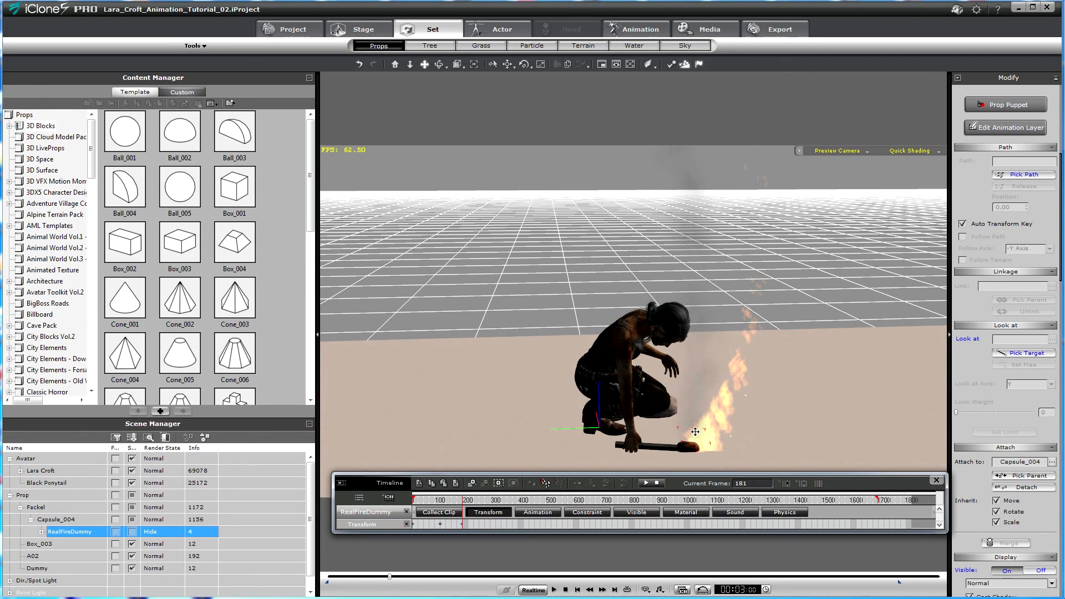
- Rotate RealFireDummy at frame 181 so the flame rises more upright from the torch lying on the ground
key(e)
drag(709, 396, 691, 395)
drag(450, 501, 475, 500)
drag(683, 401, 677, 404)
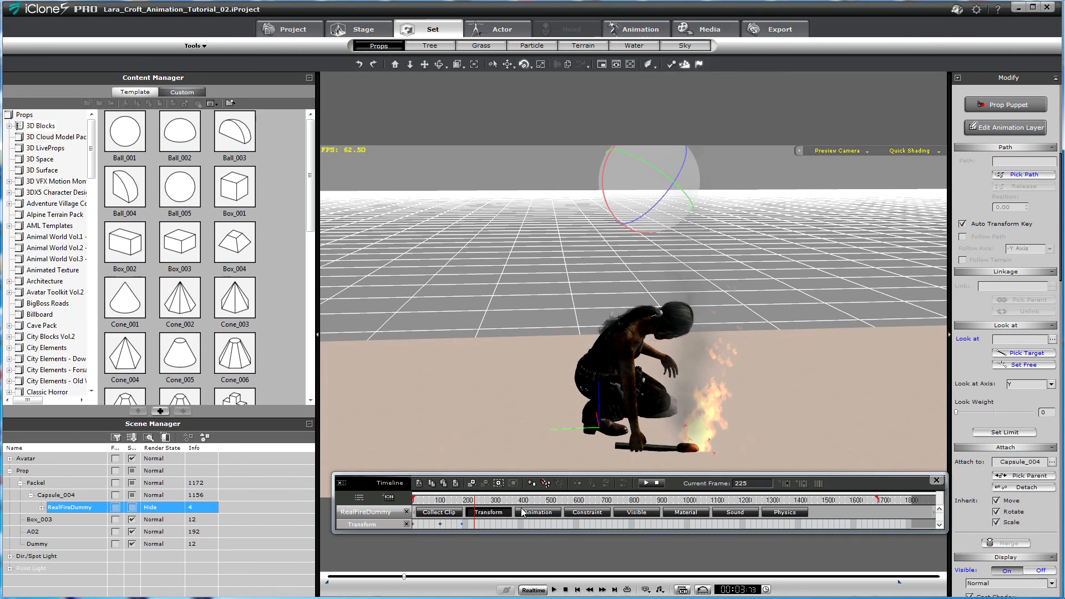
click(463, 524)
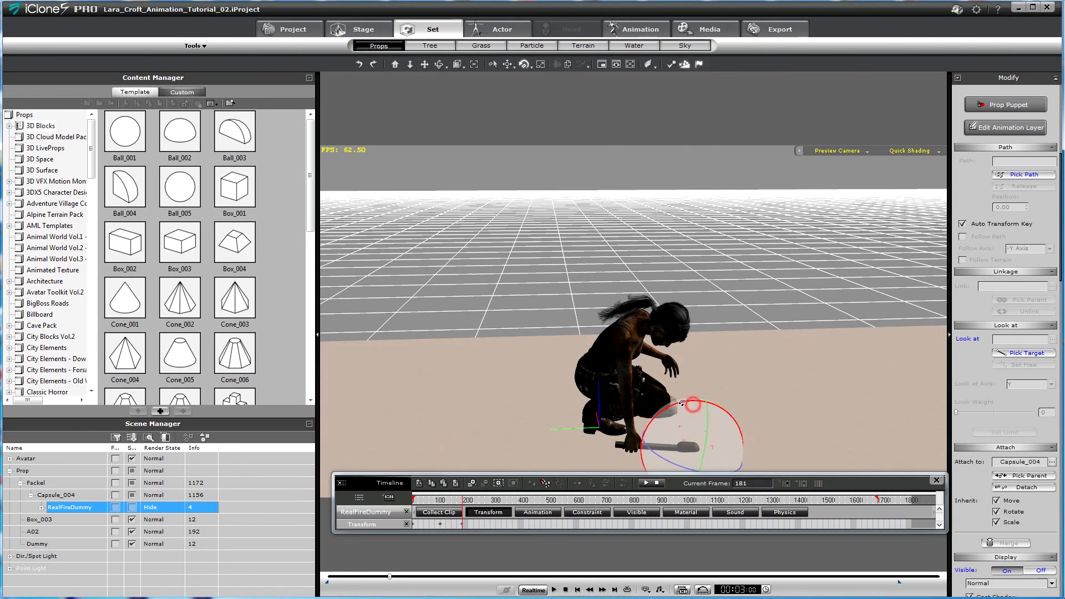
- Play the animation from about frame 60 through the stone lift, and replay it from the start to check the torch flame
click(428, 502)
key(space)
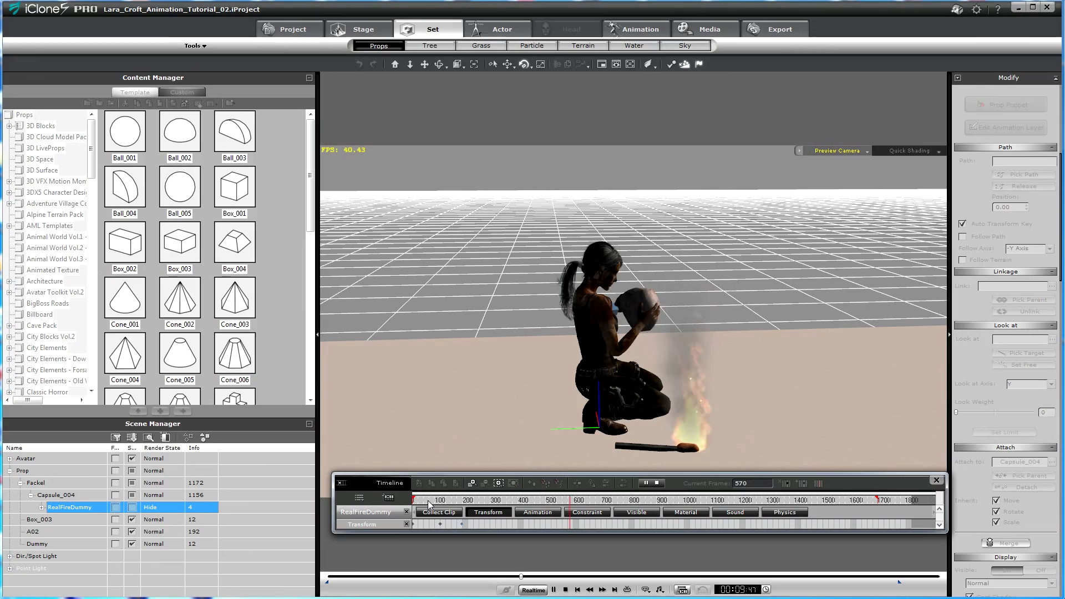
key(space)
drag(427, 501, 409, 508)
key(space)
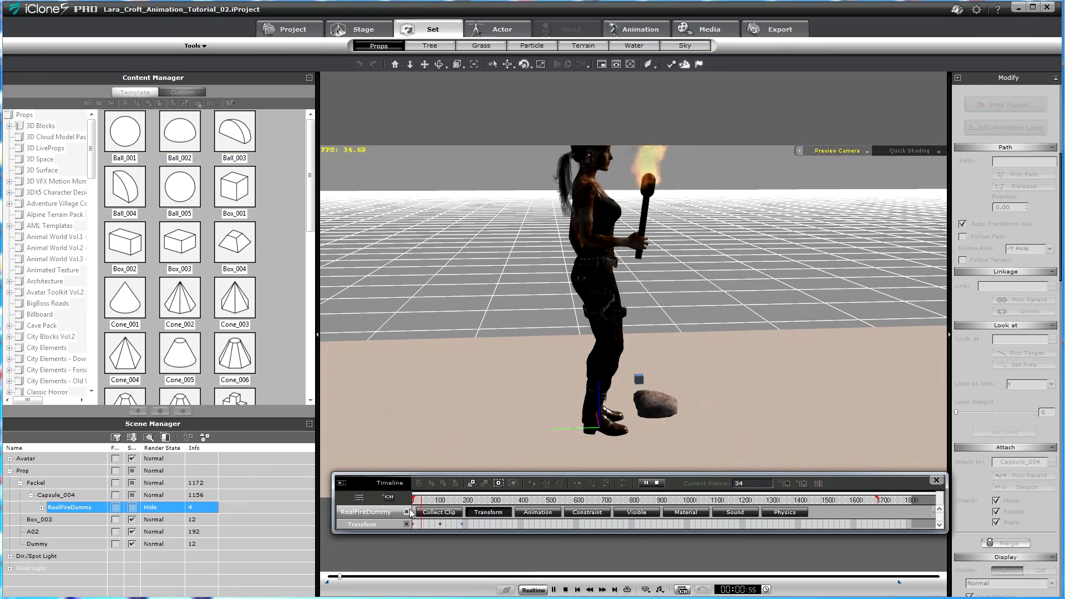